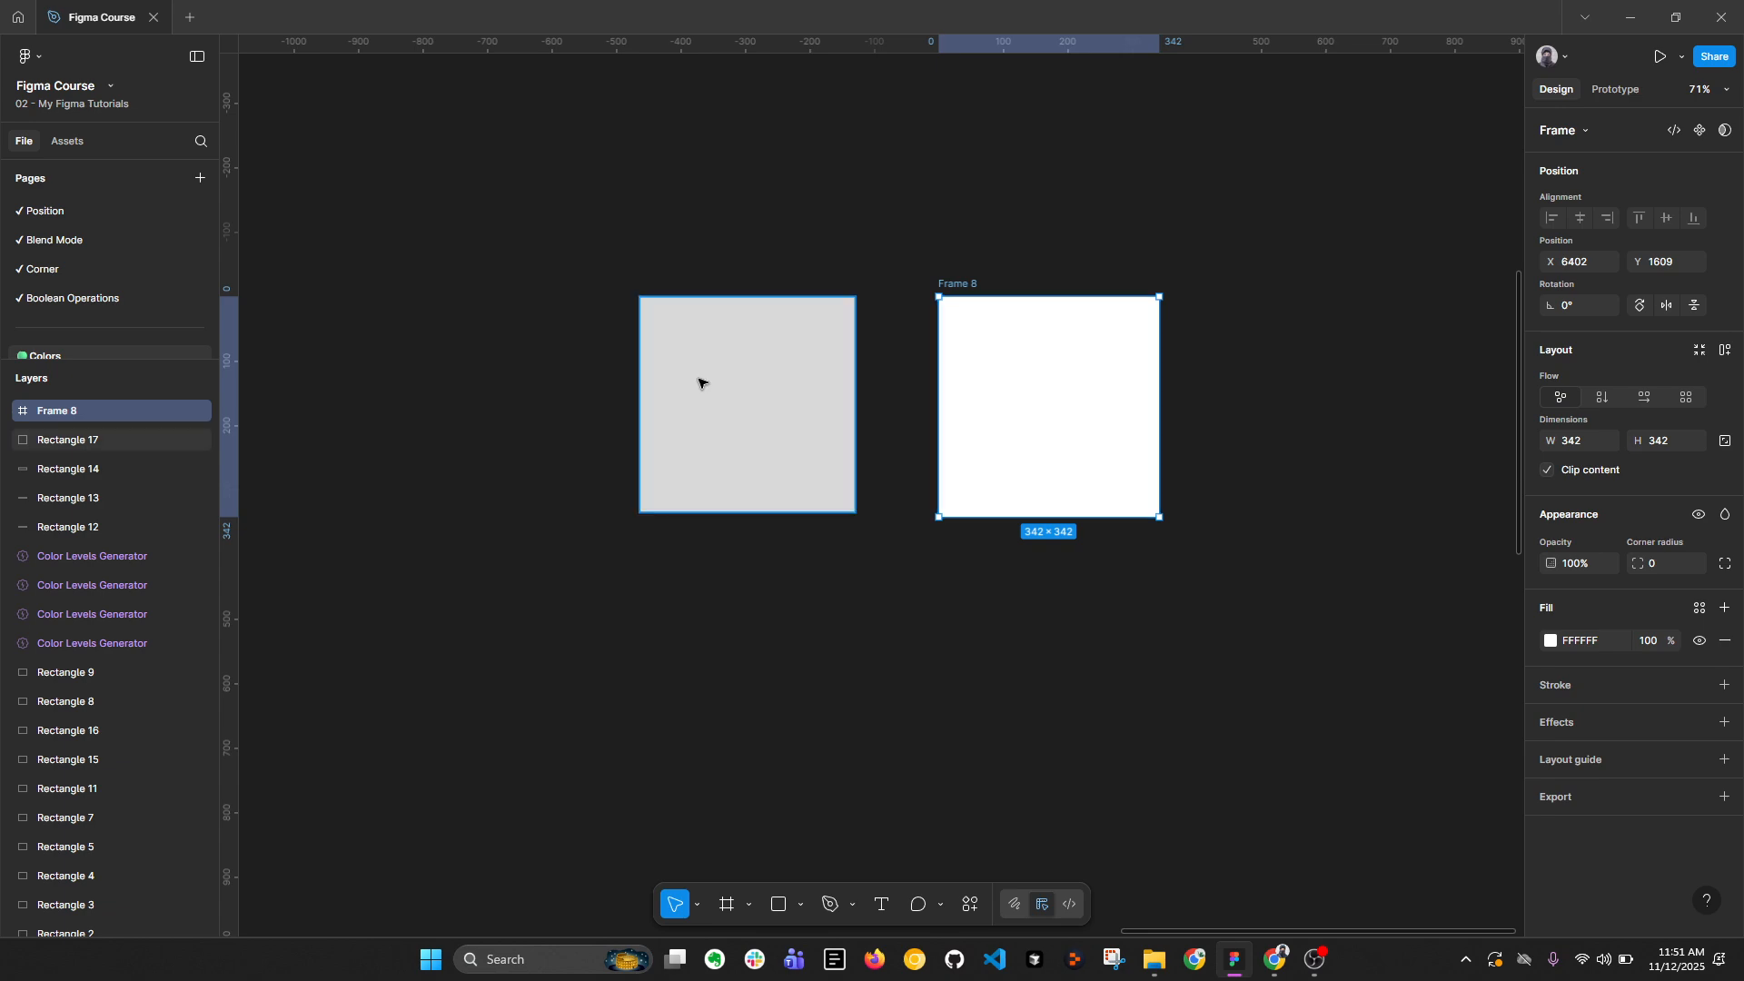
Step: Review the color styles available for Frame 8's fill, and move the Gray style group above Primary
left_click(701, 382)
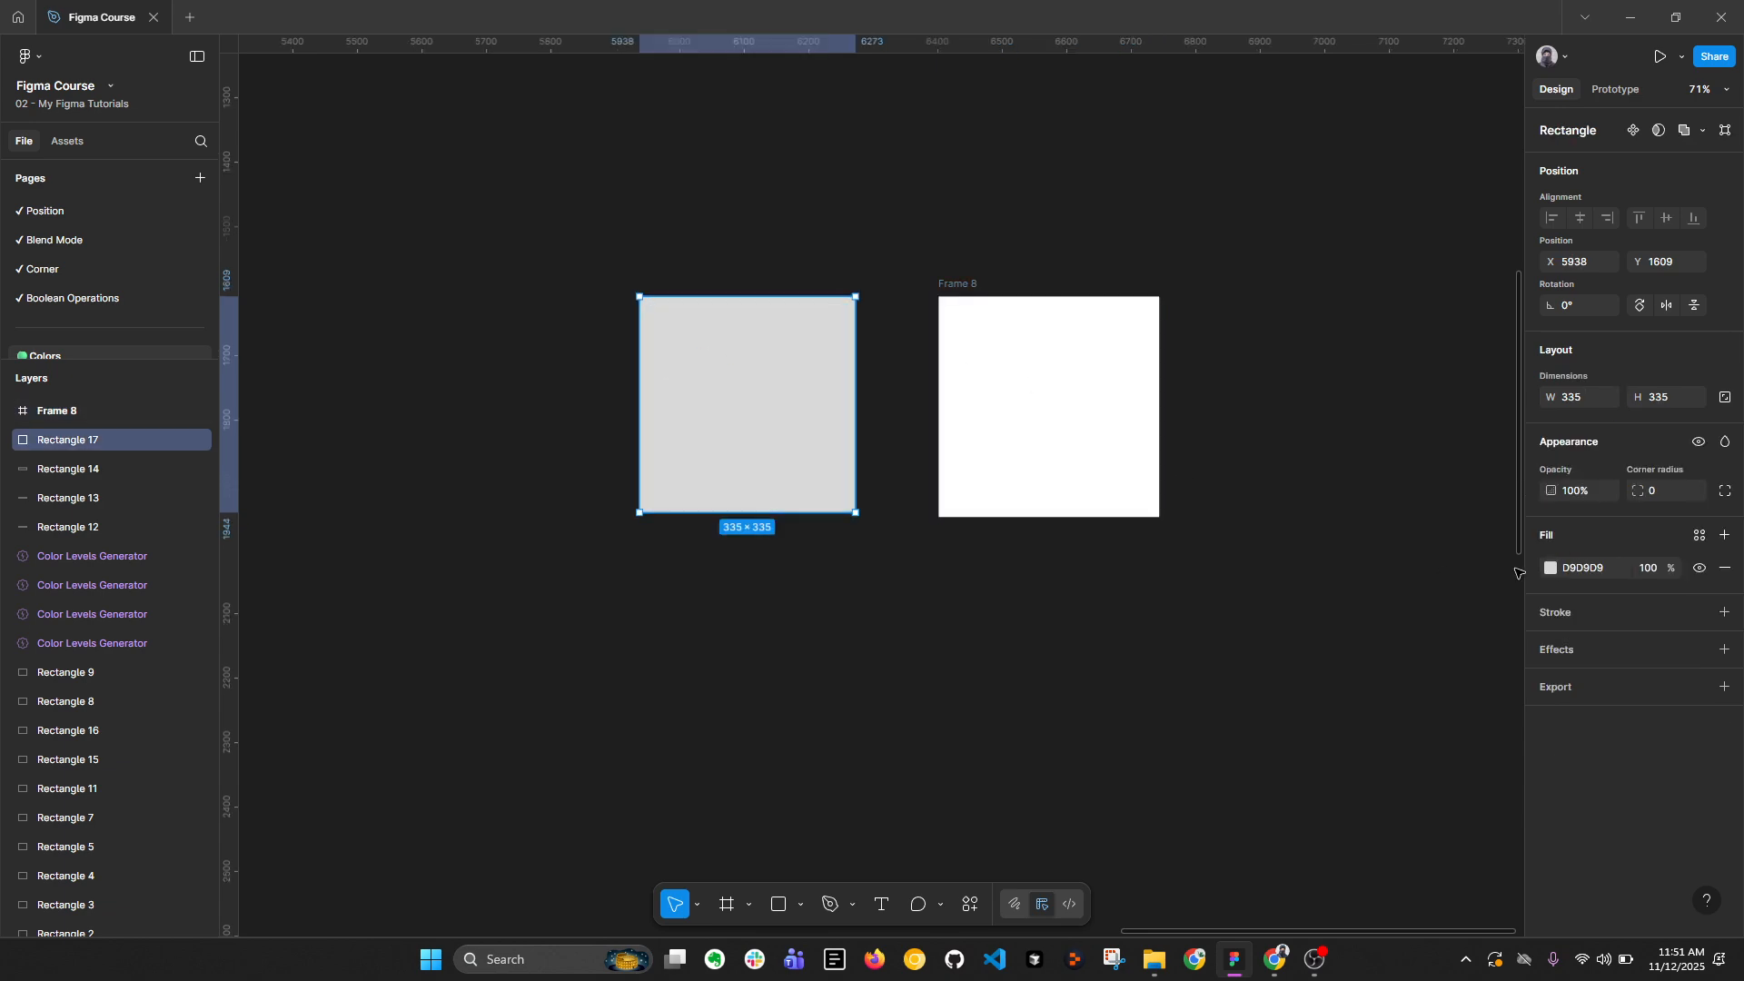
left_click(1089, 396)
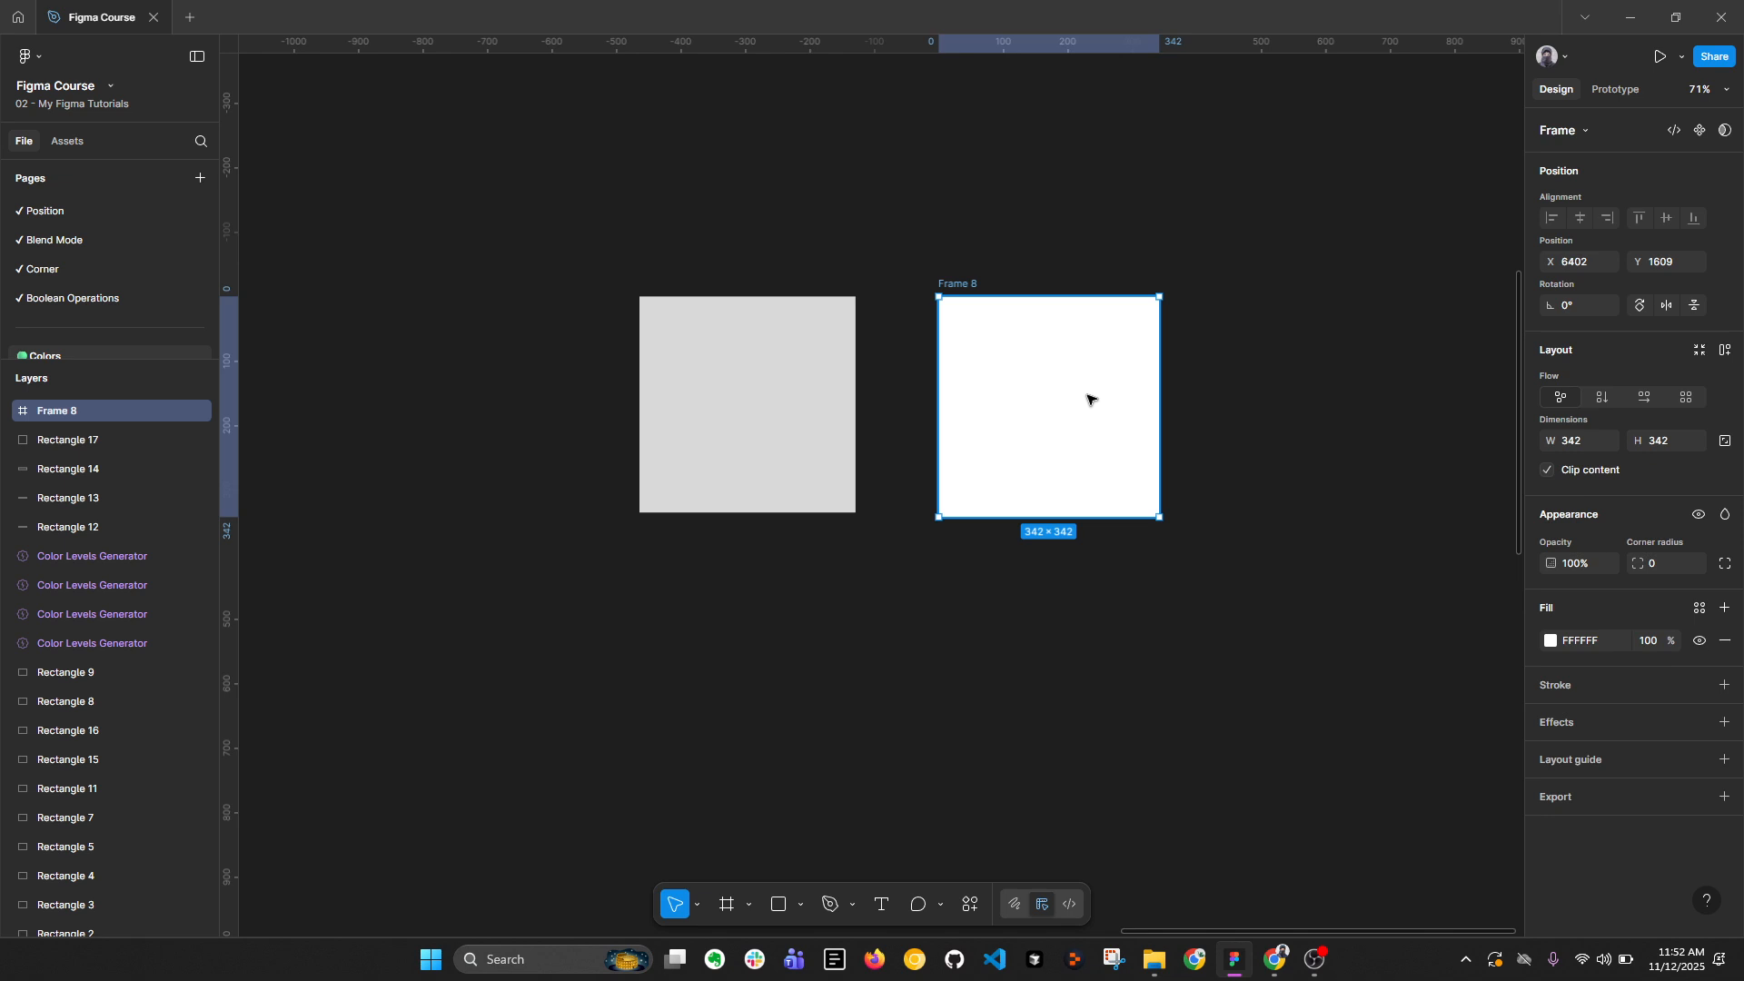
left_click(1700, 609)
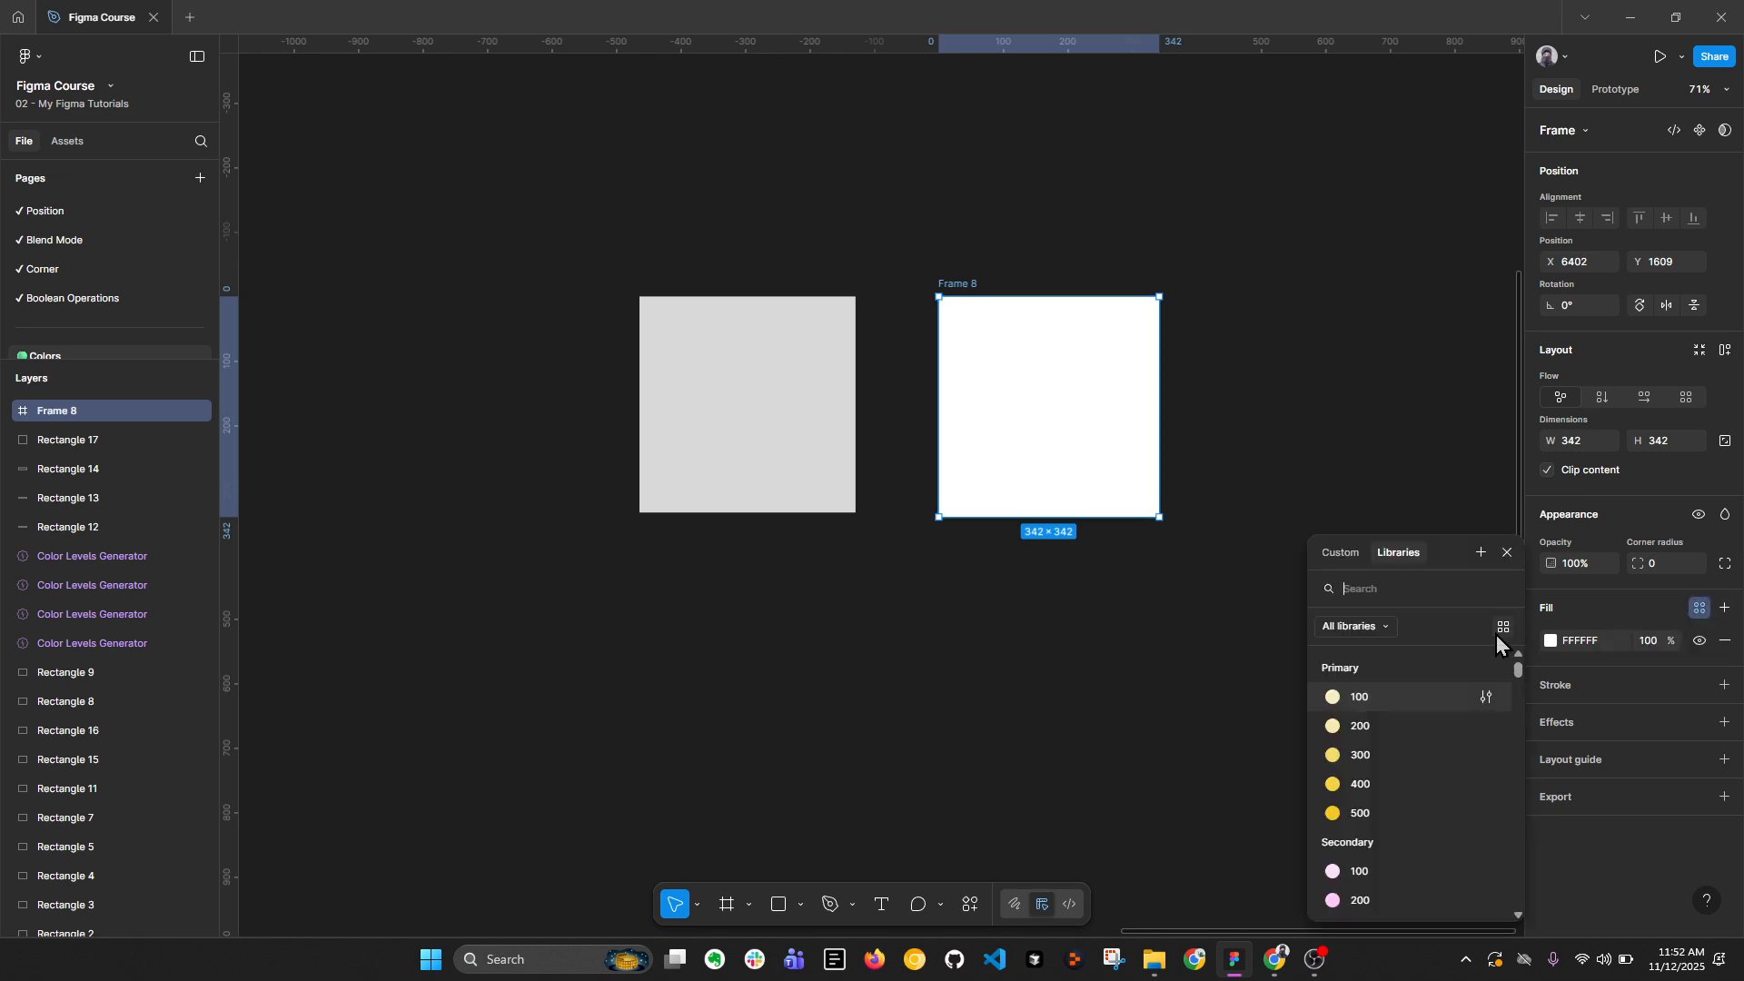
scroll(1410, 716, "down", 6)
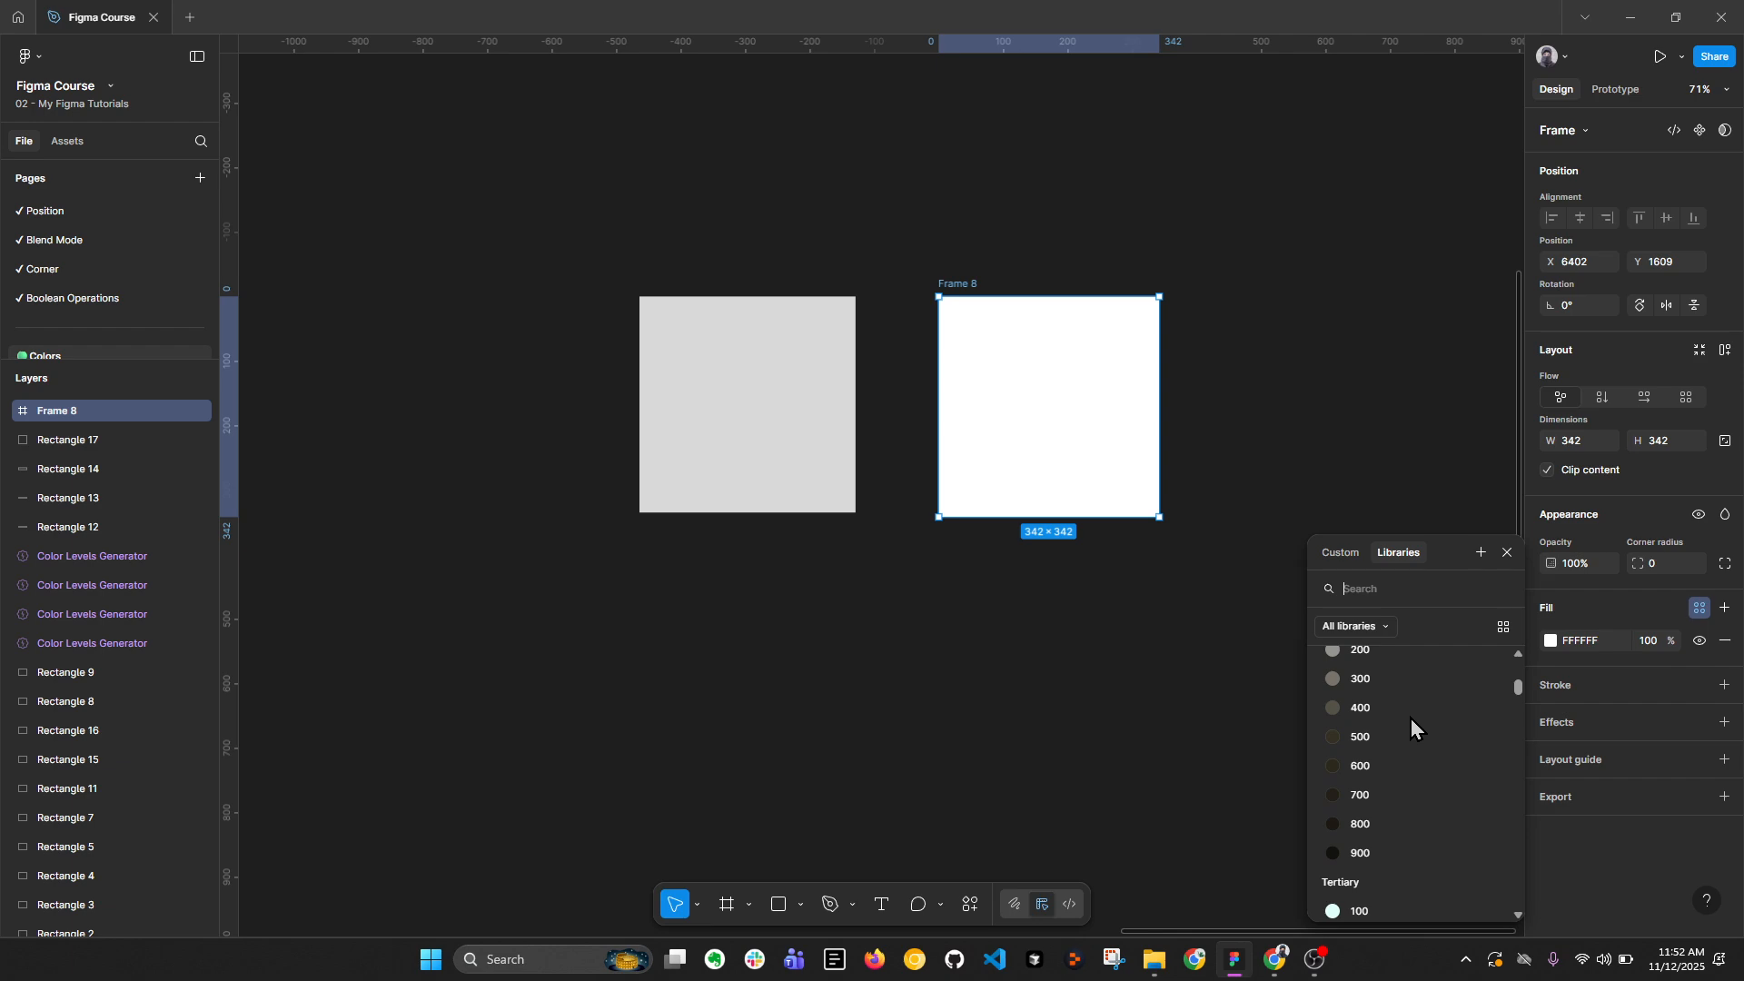
scroll(1413, 722, "up", 2)
left_click(1335, 385)
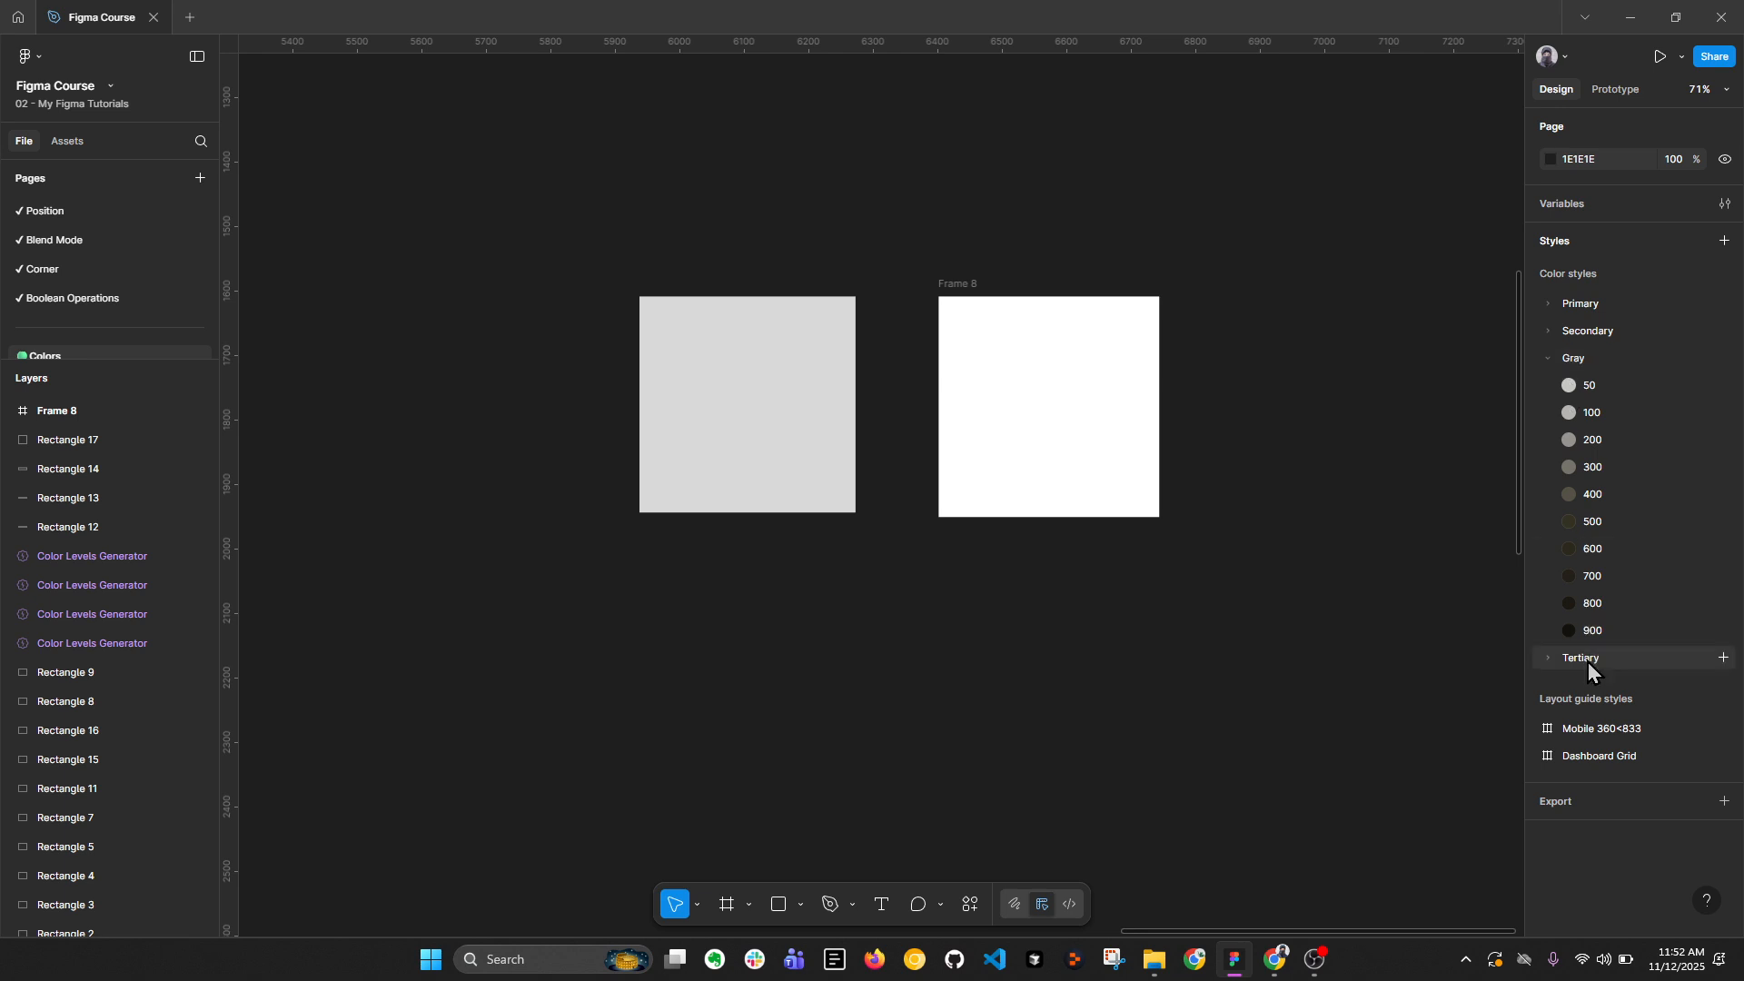
left_click(1545, 362)
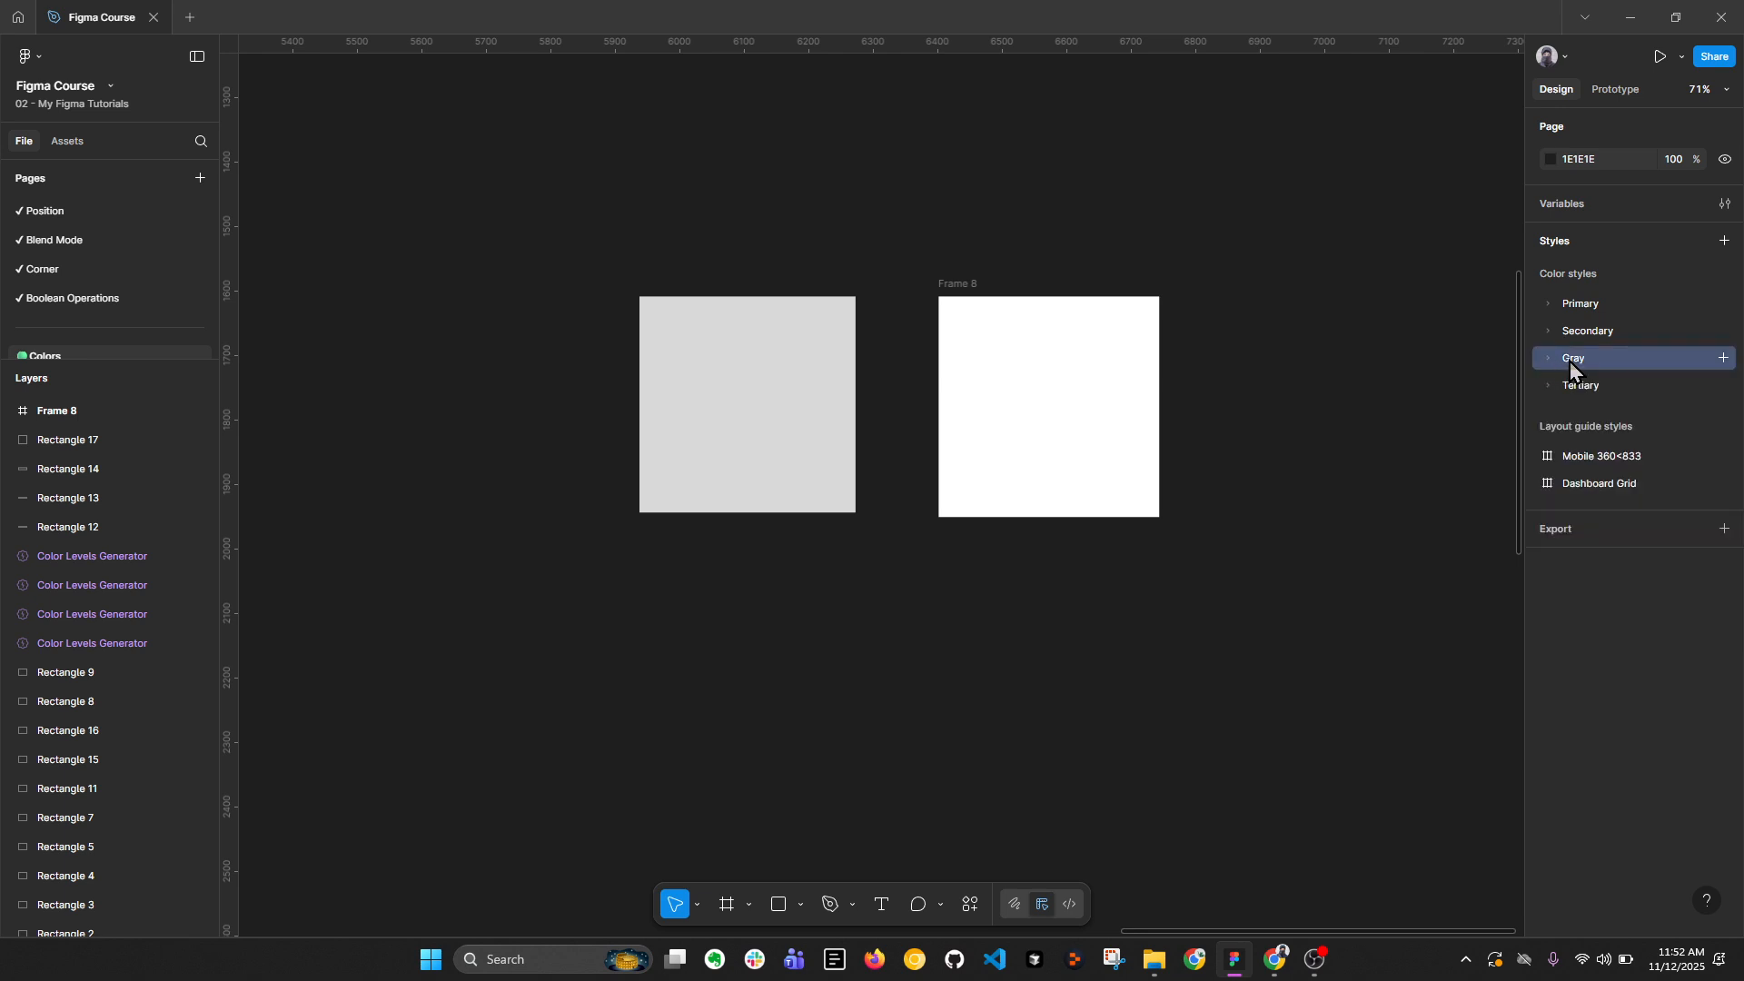
left_click_drag(1578, 370, 1585, 303)
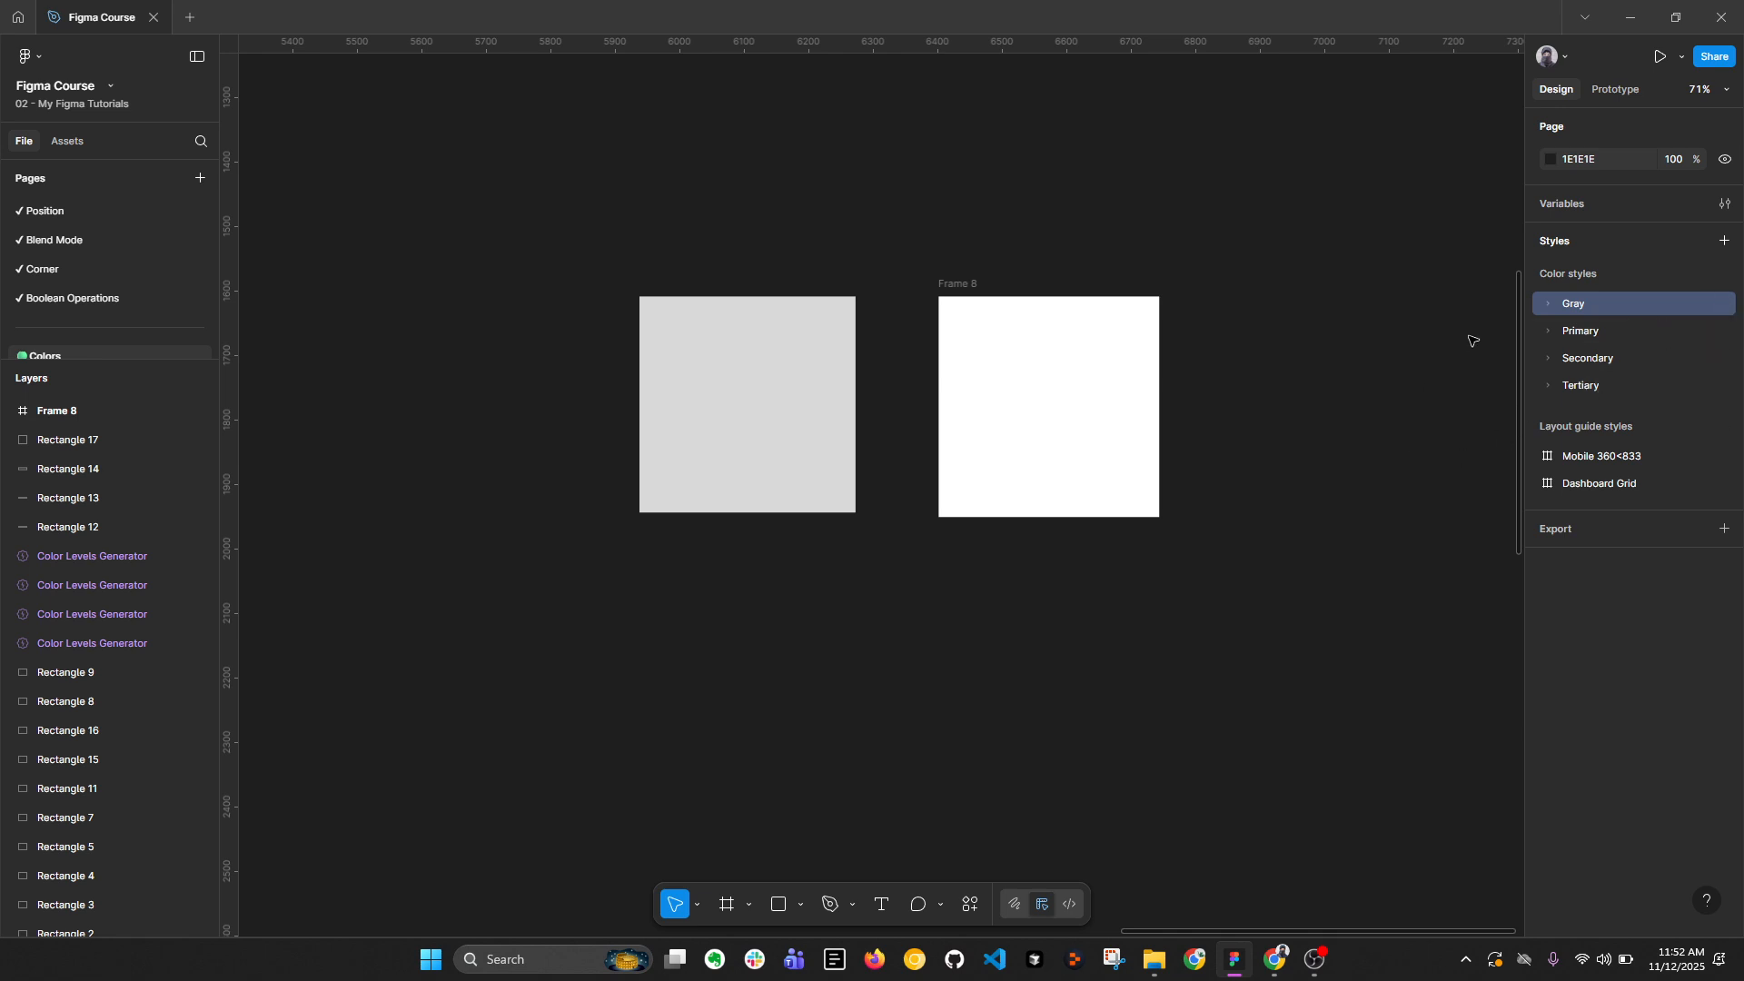
Step: Apply the Primary/500 color style to Frame 8's fill
left_click(1154, 344)
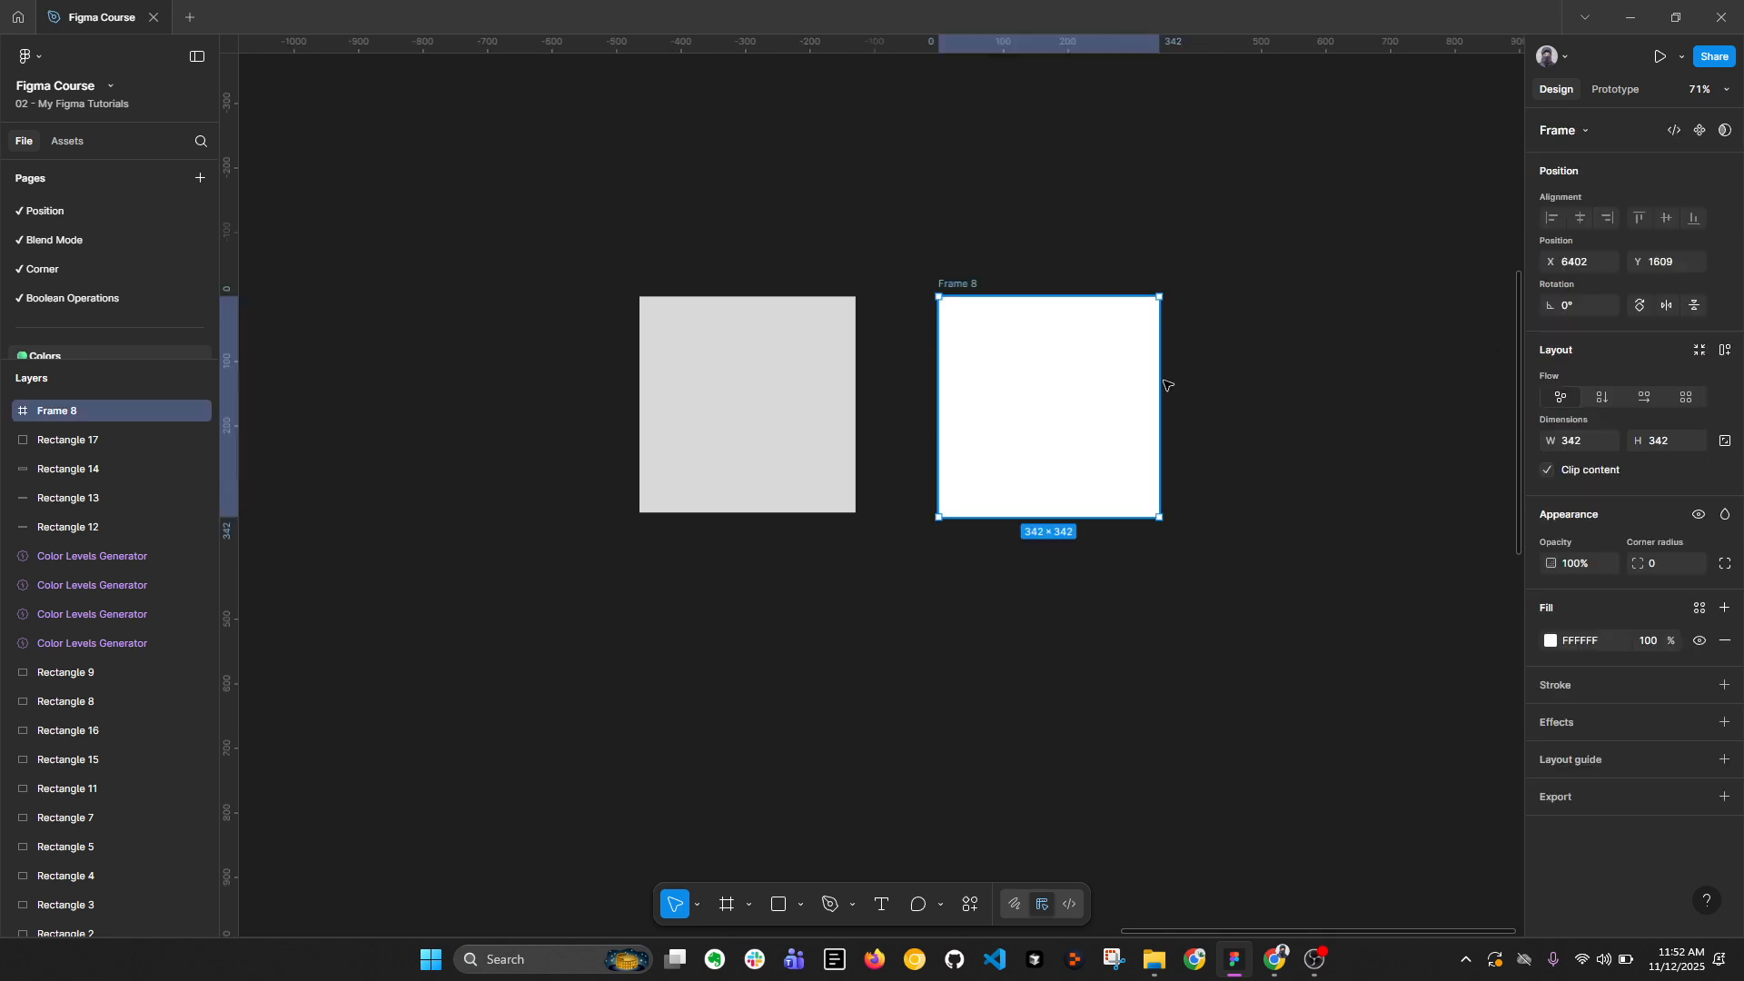
left_click(1699, 608)
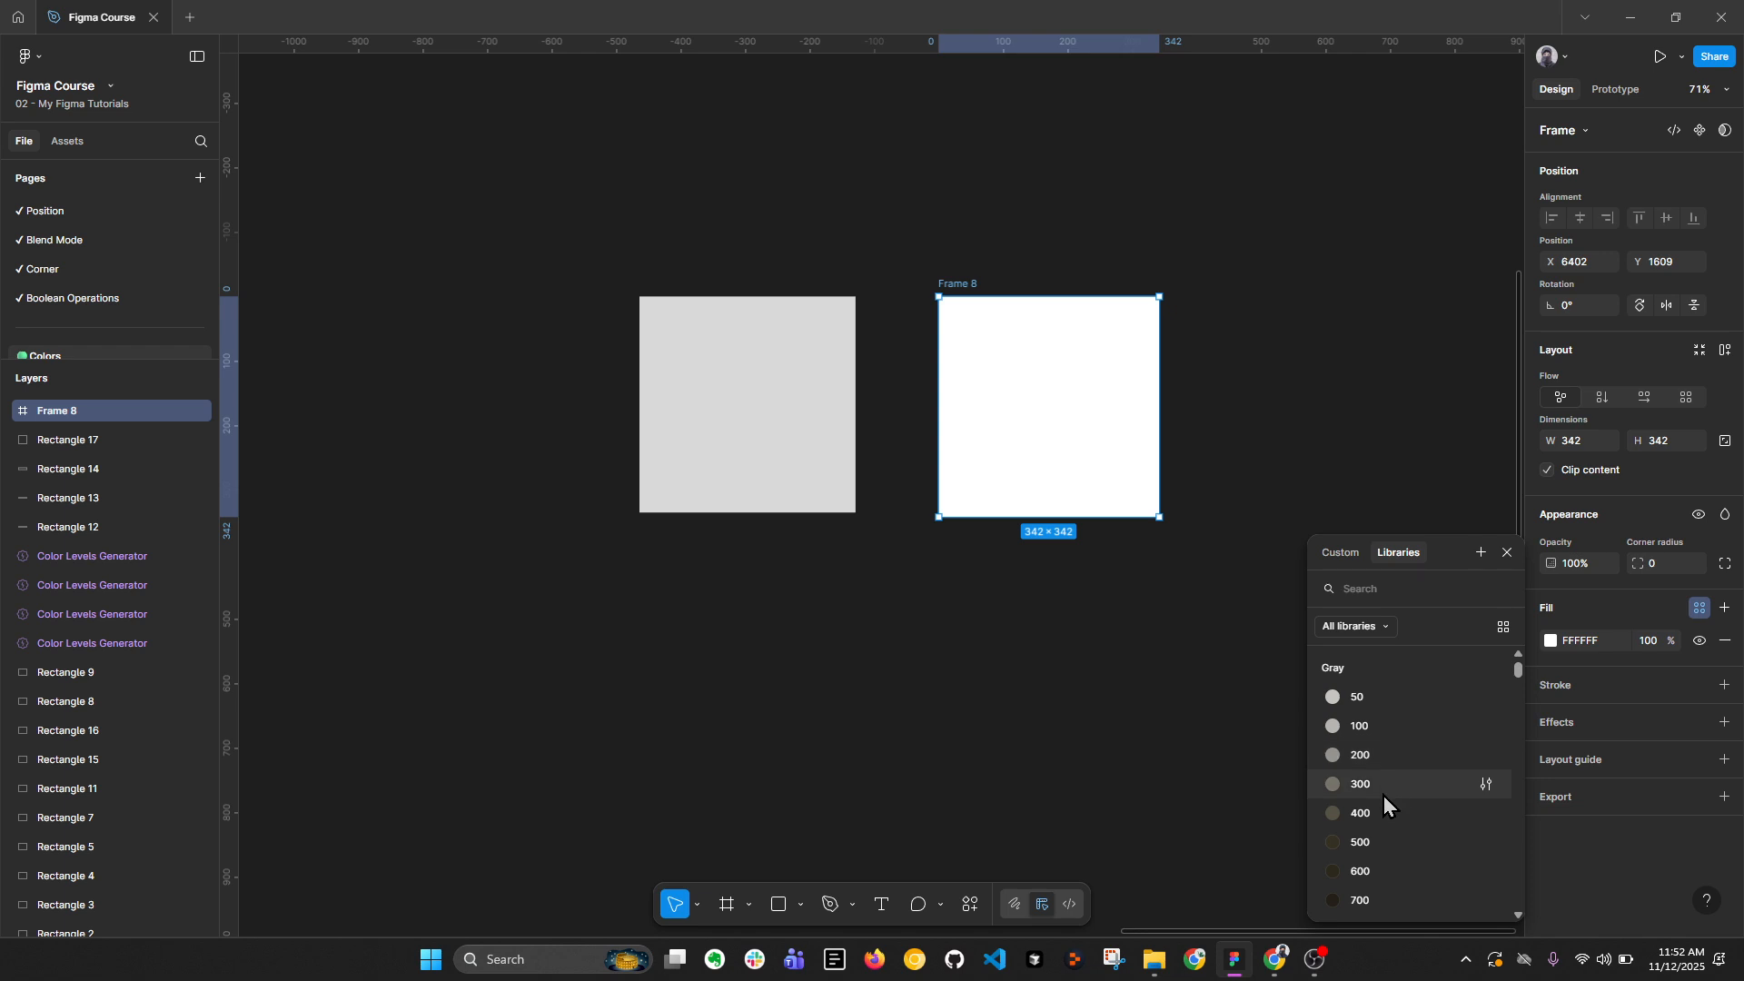
scroll(1385, 804, "down", 3)
left_click(1371, 858)
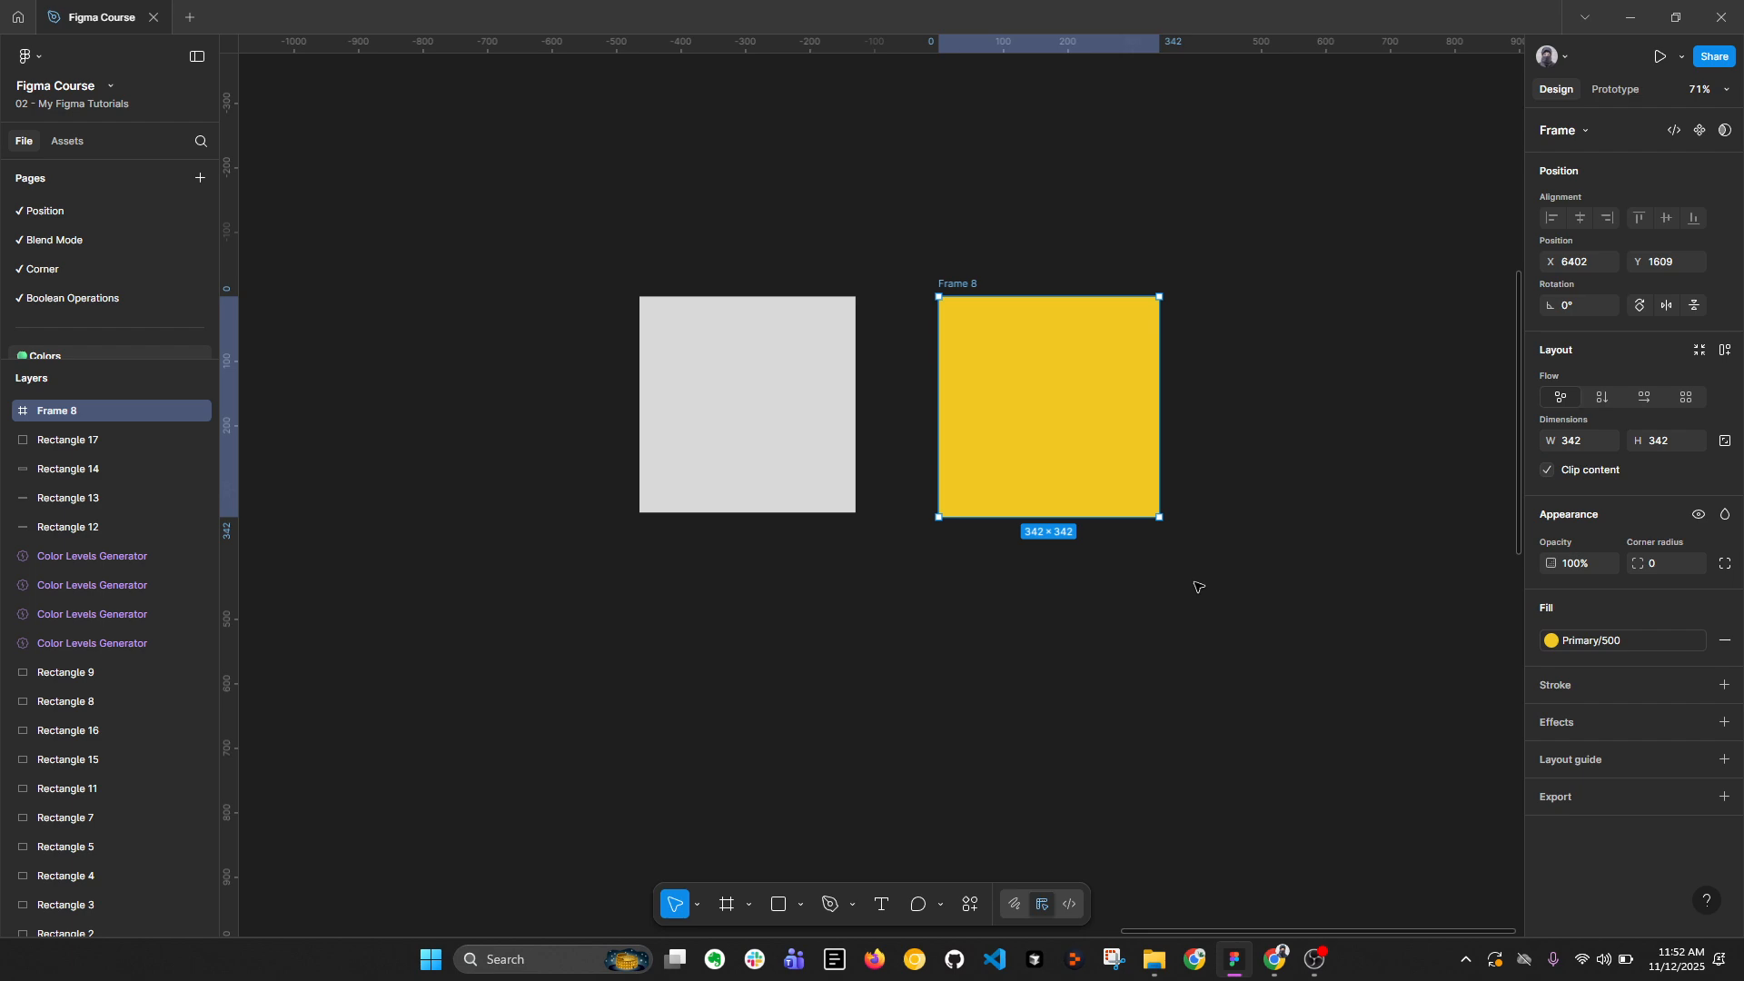
Step: Draw a five-pointed star about 264 × 264 below the rectangle and Frame 8
left_click(789, 386)
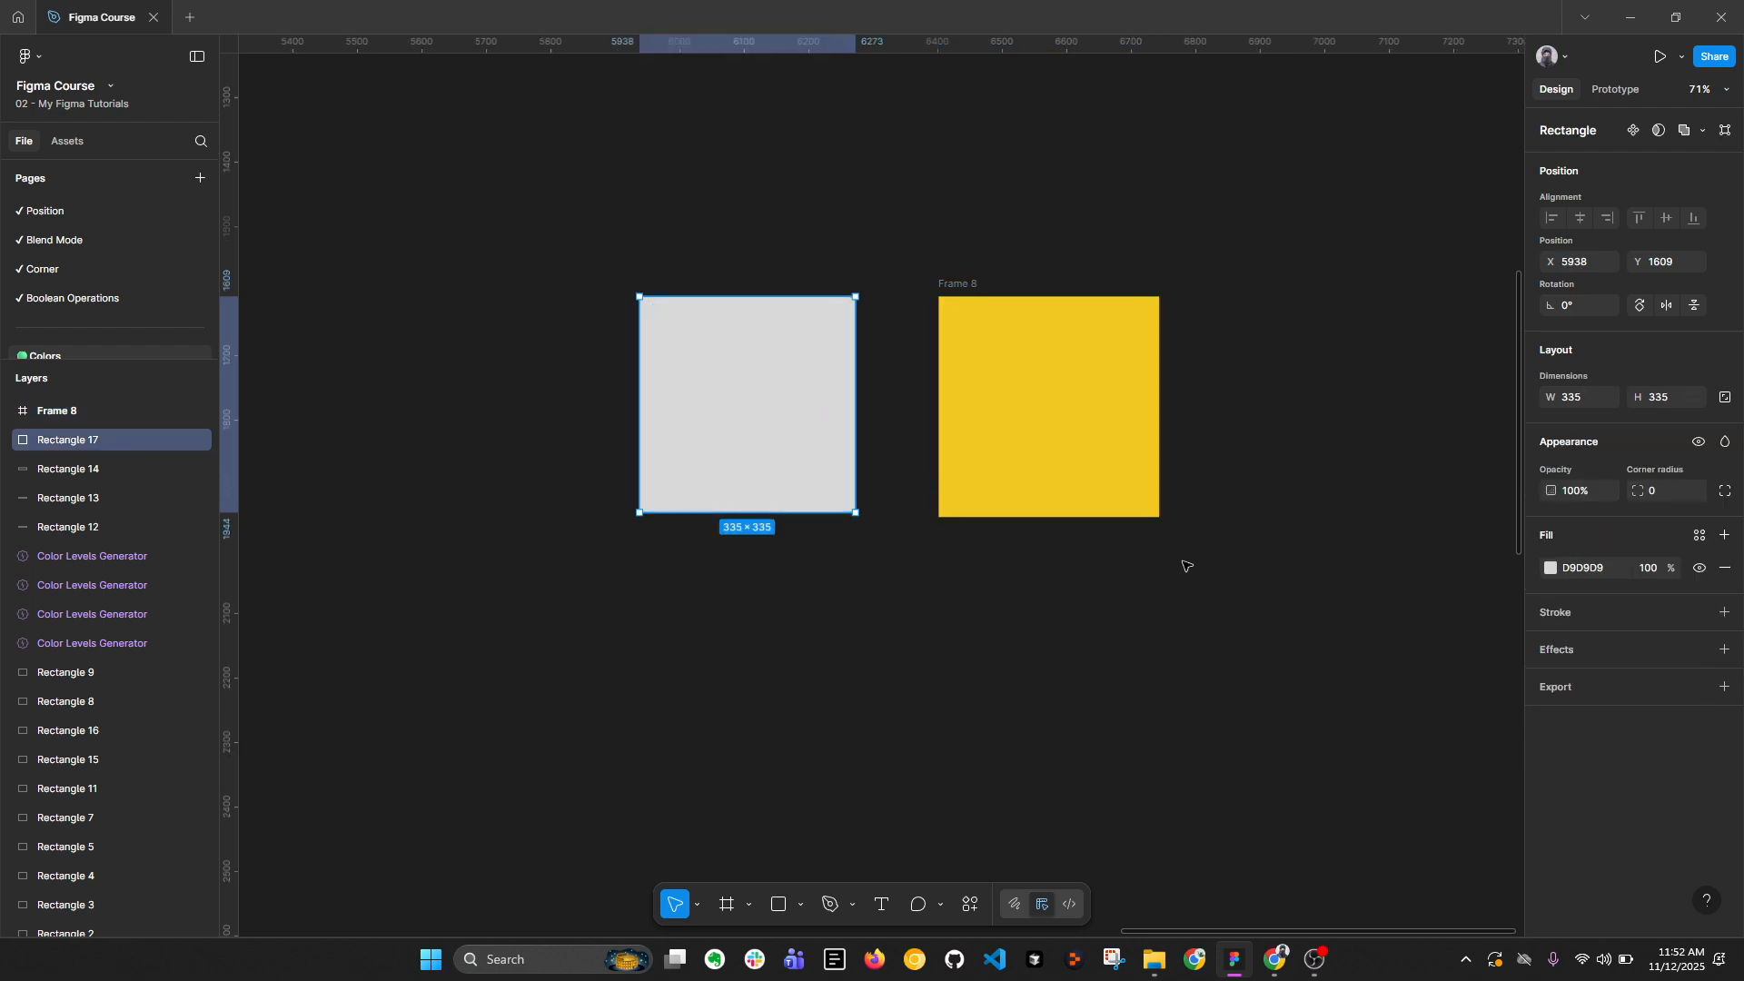
left_click(800, 904)
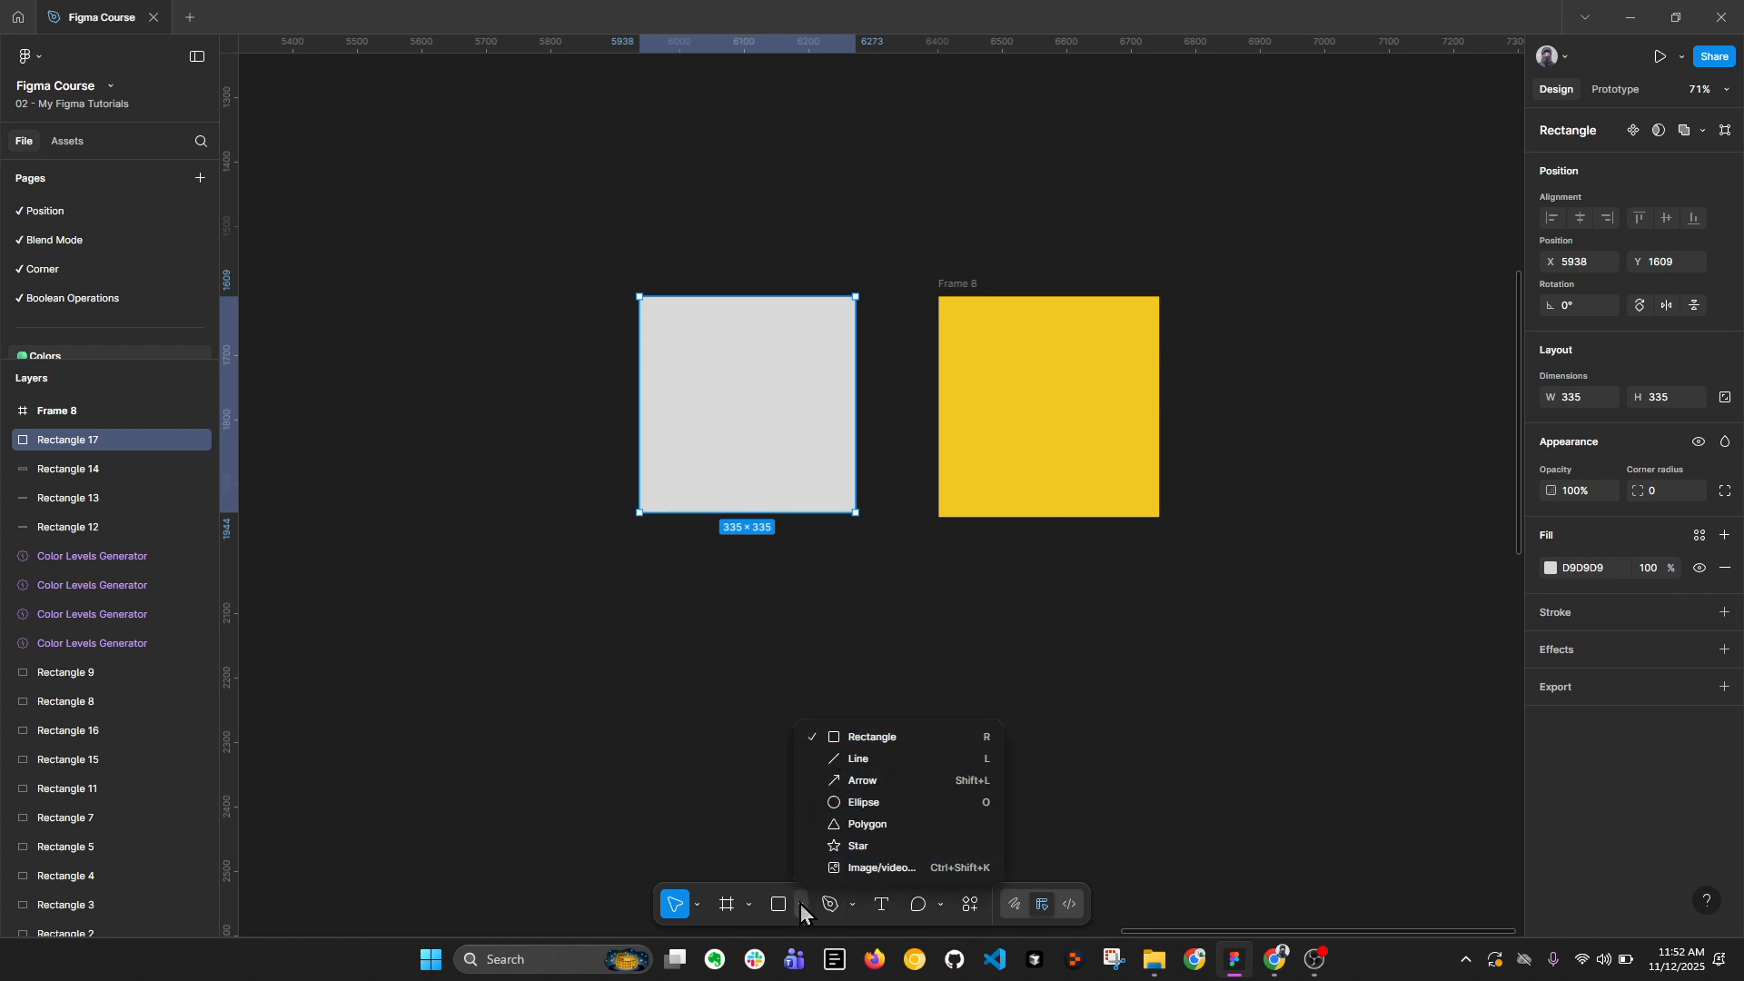
left_click(868, 846)
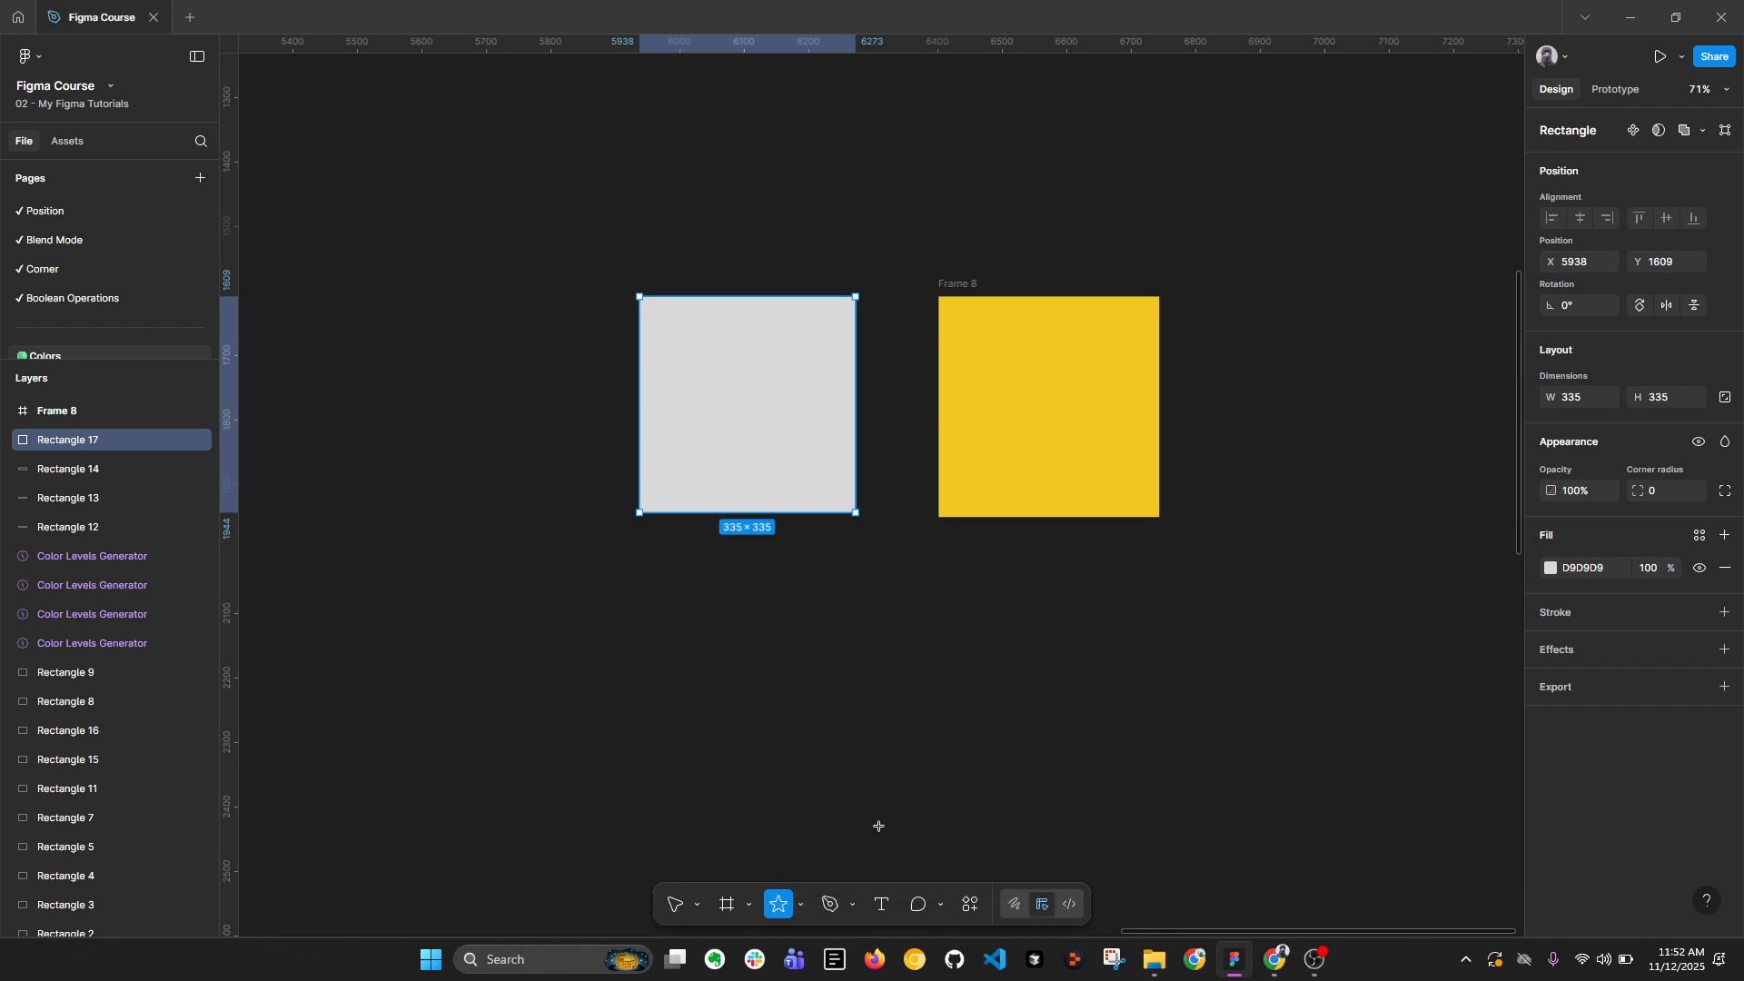
left_click_drag(909, 653, 1079, 823)
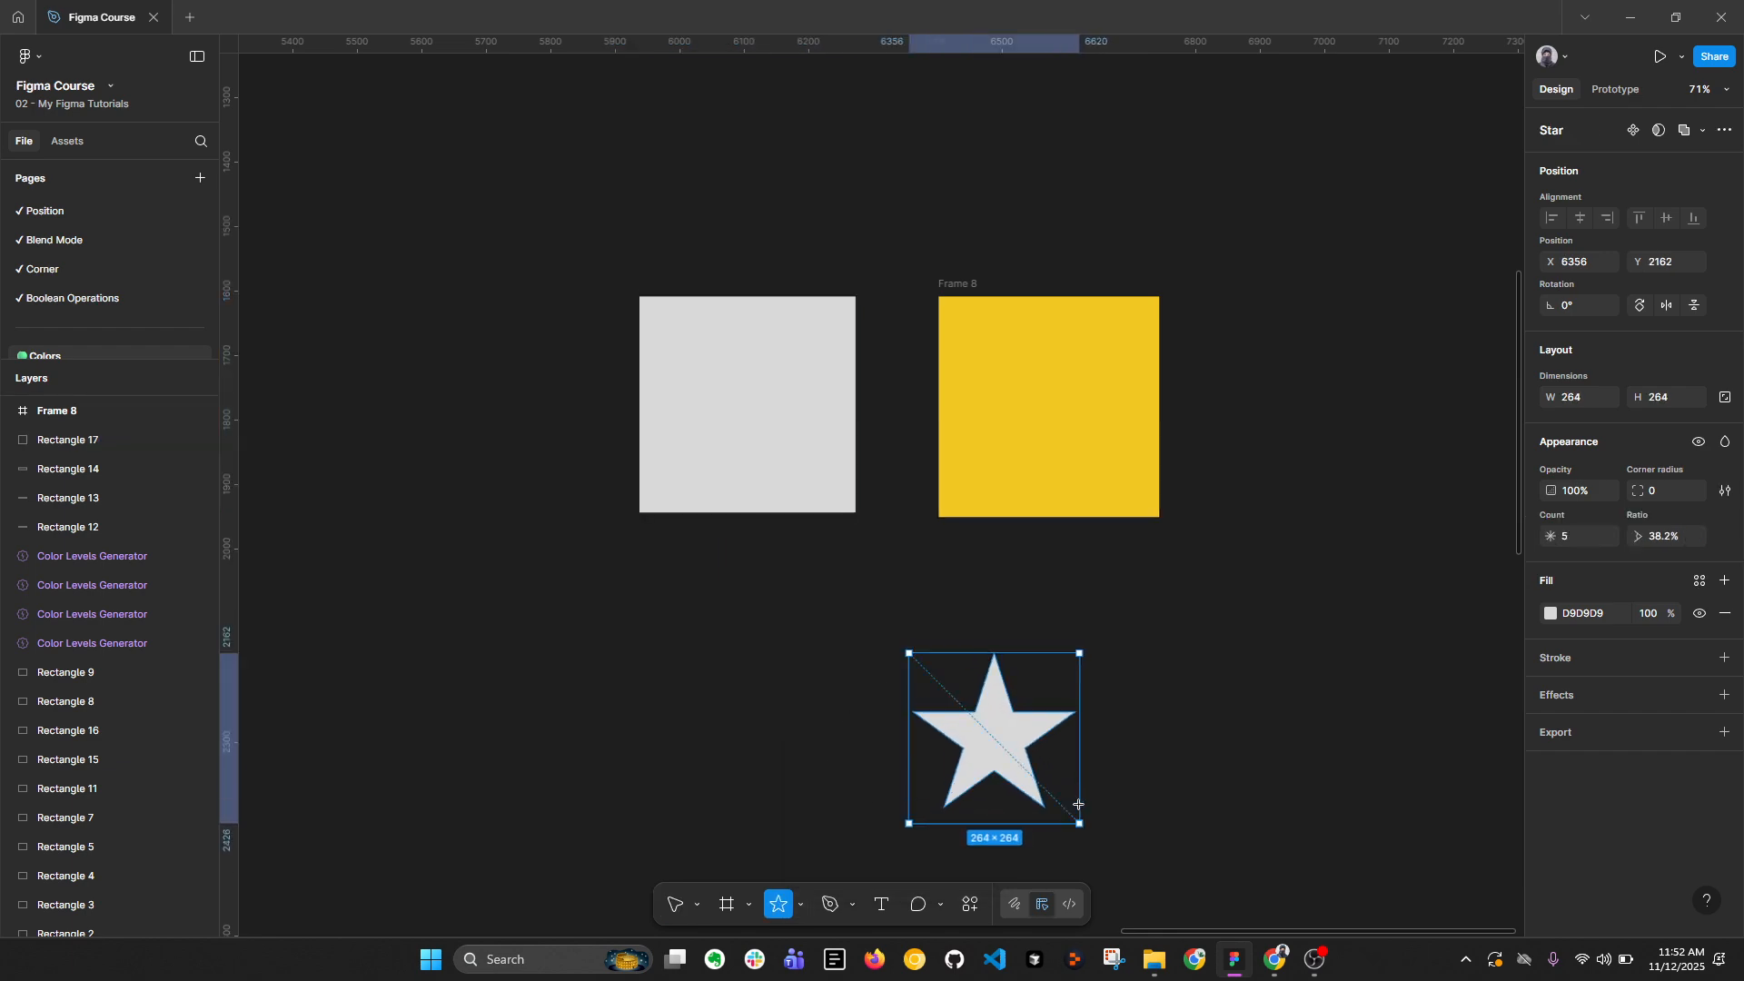
Step: Apply the Secondary/400 color style to the star's fill
left_click(1700, 581)
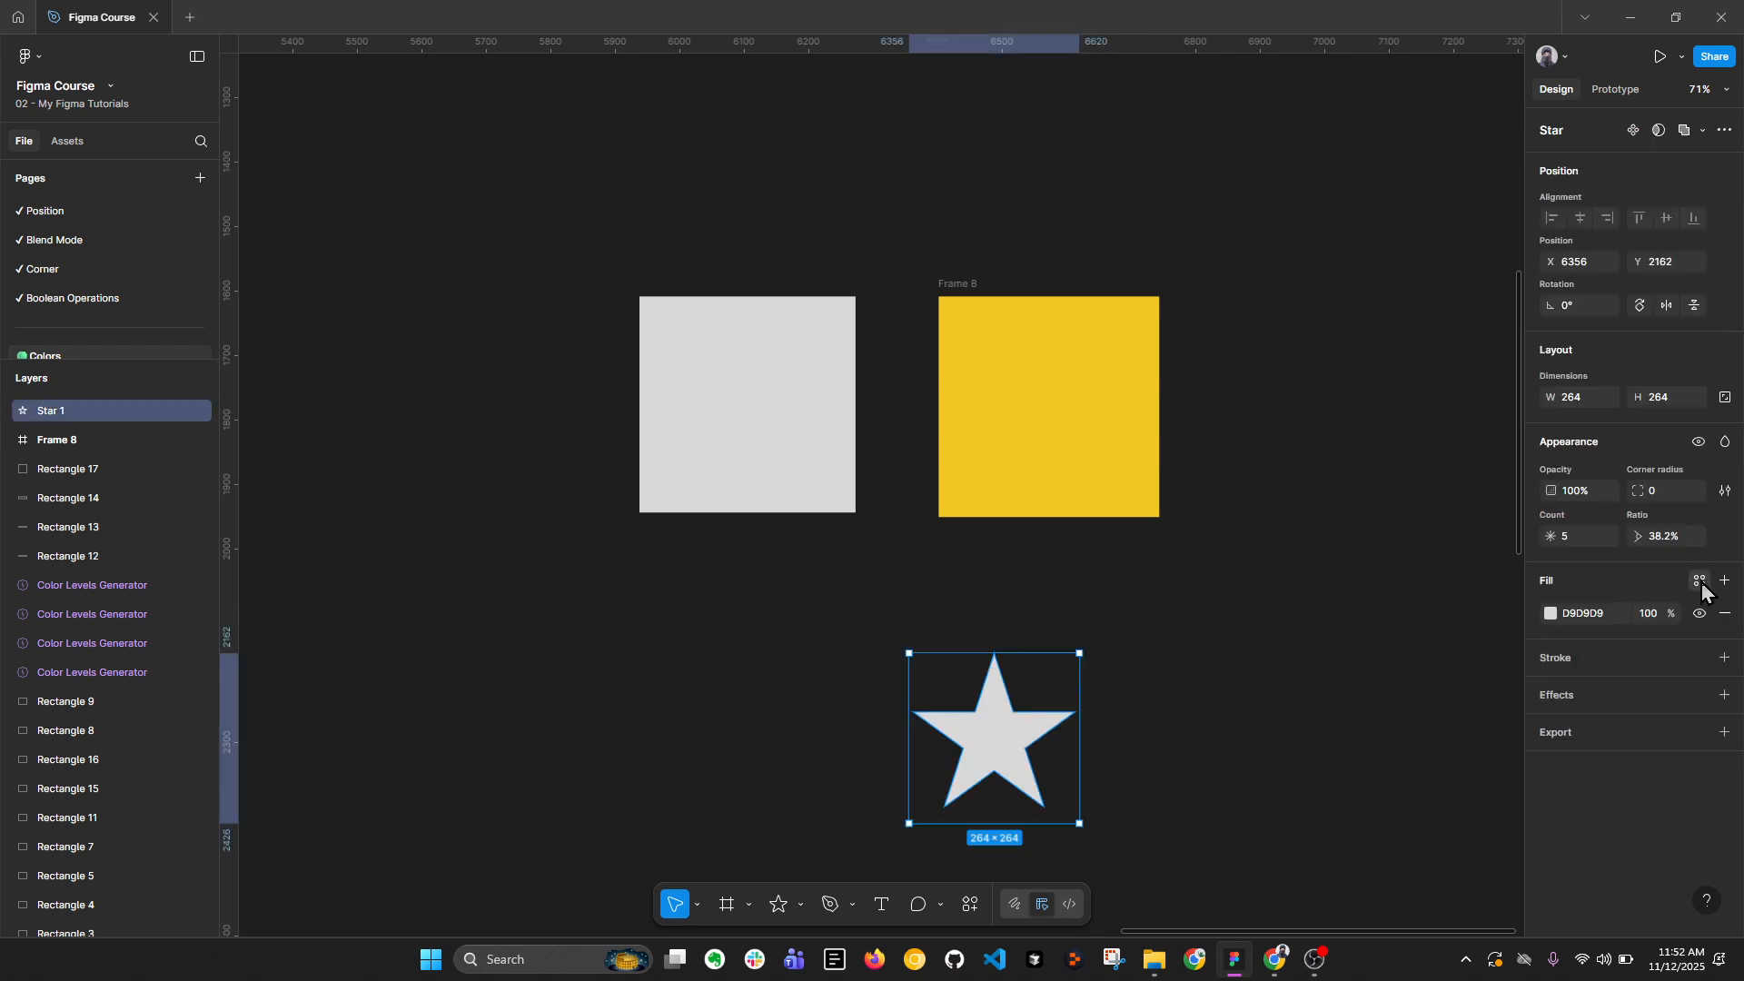
scroll(1399, 791, "down", 5)
left_click(1370, 823)
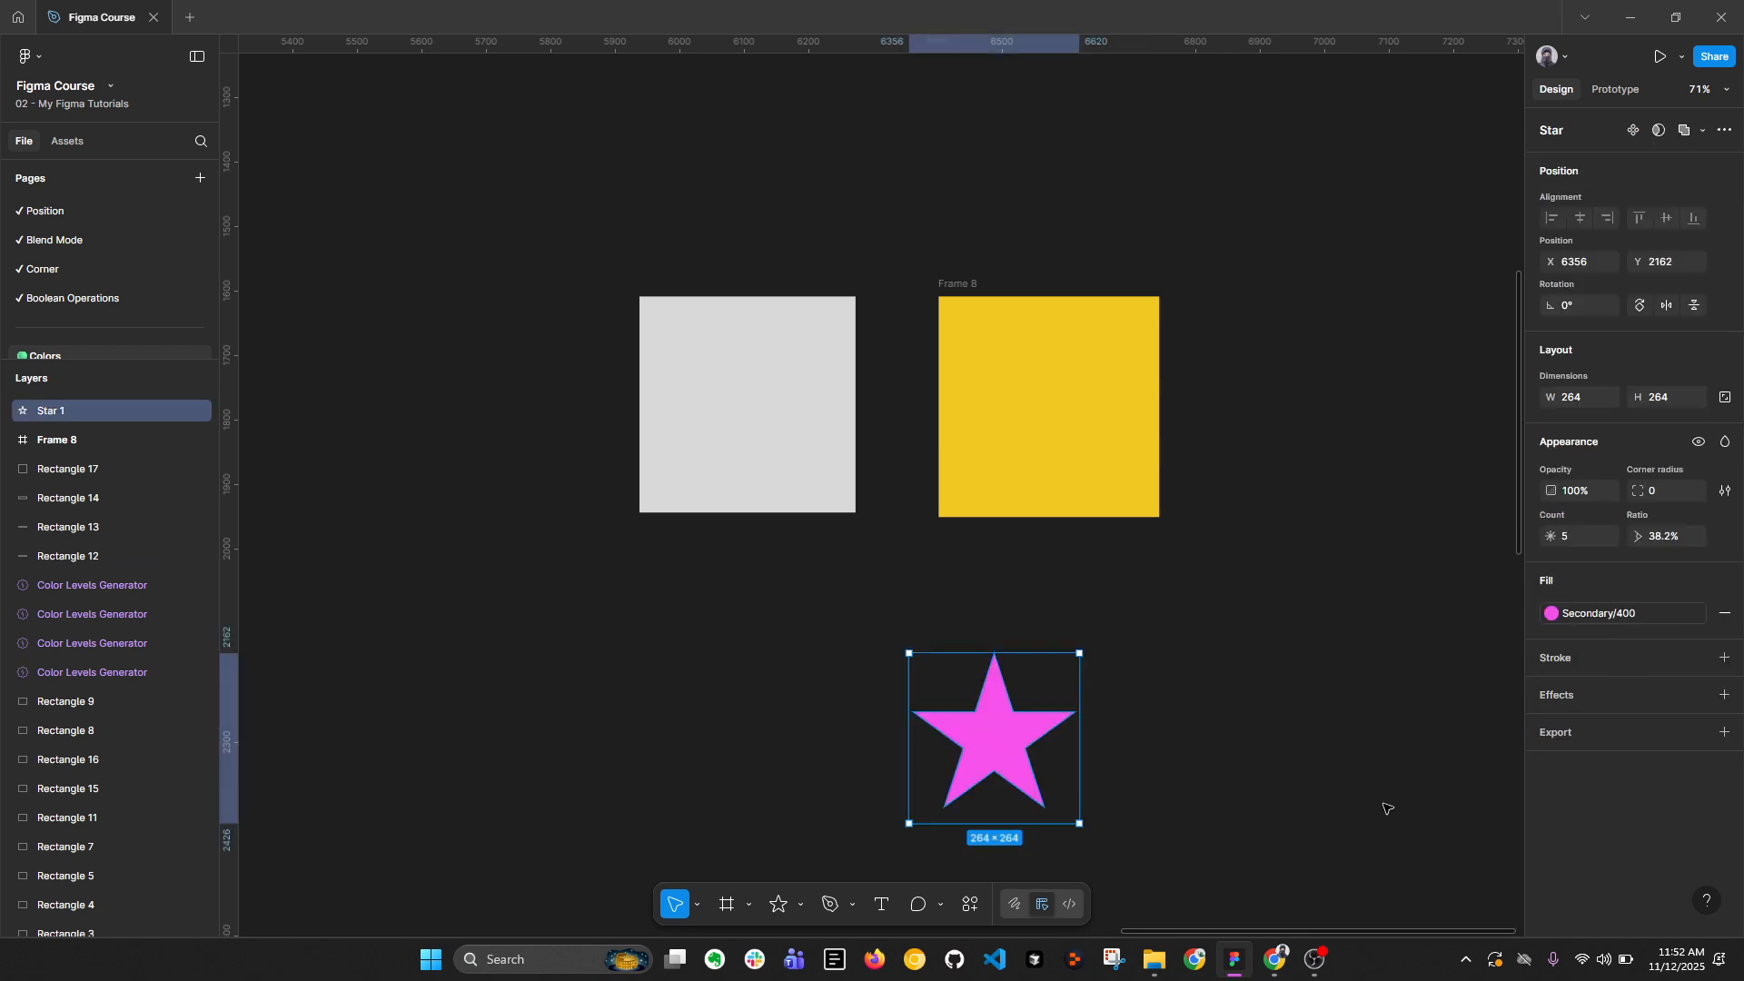
Step: Show the library color styles as a grid and switch the star's fill to the fourth Tertiary style
left_click(1628, 620)
scroll(1394, 736, "up", 5)
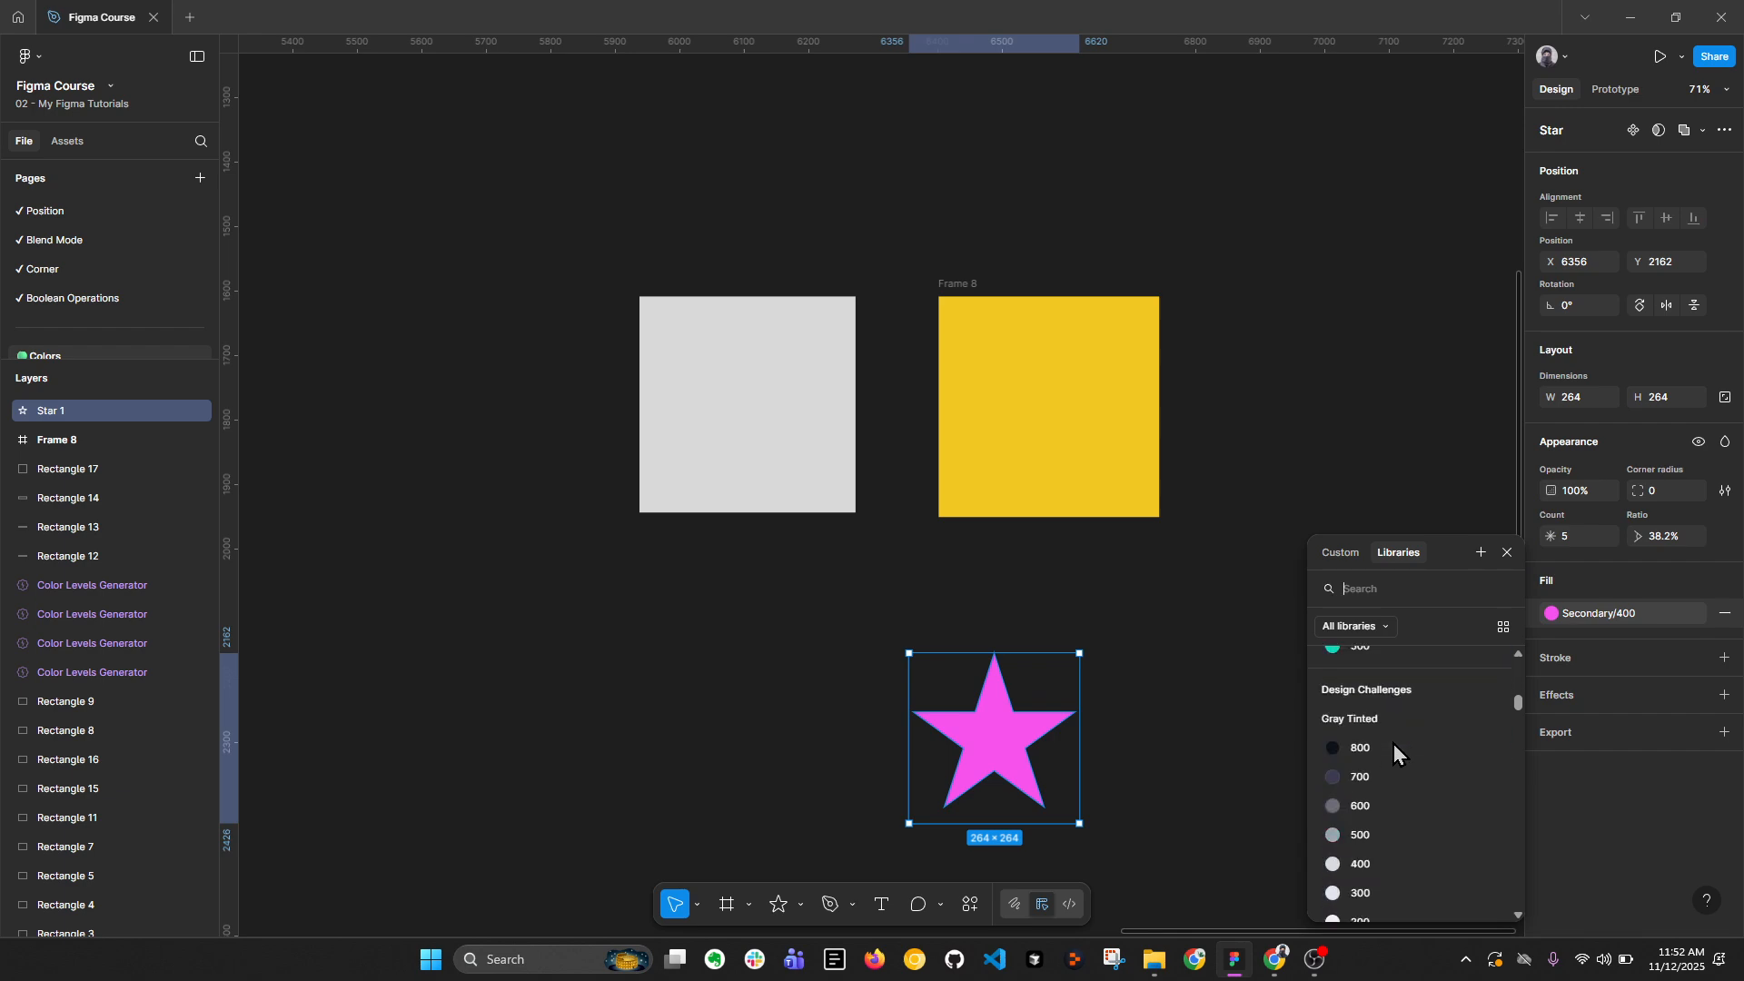
left_click(1504, 627)
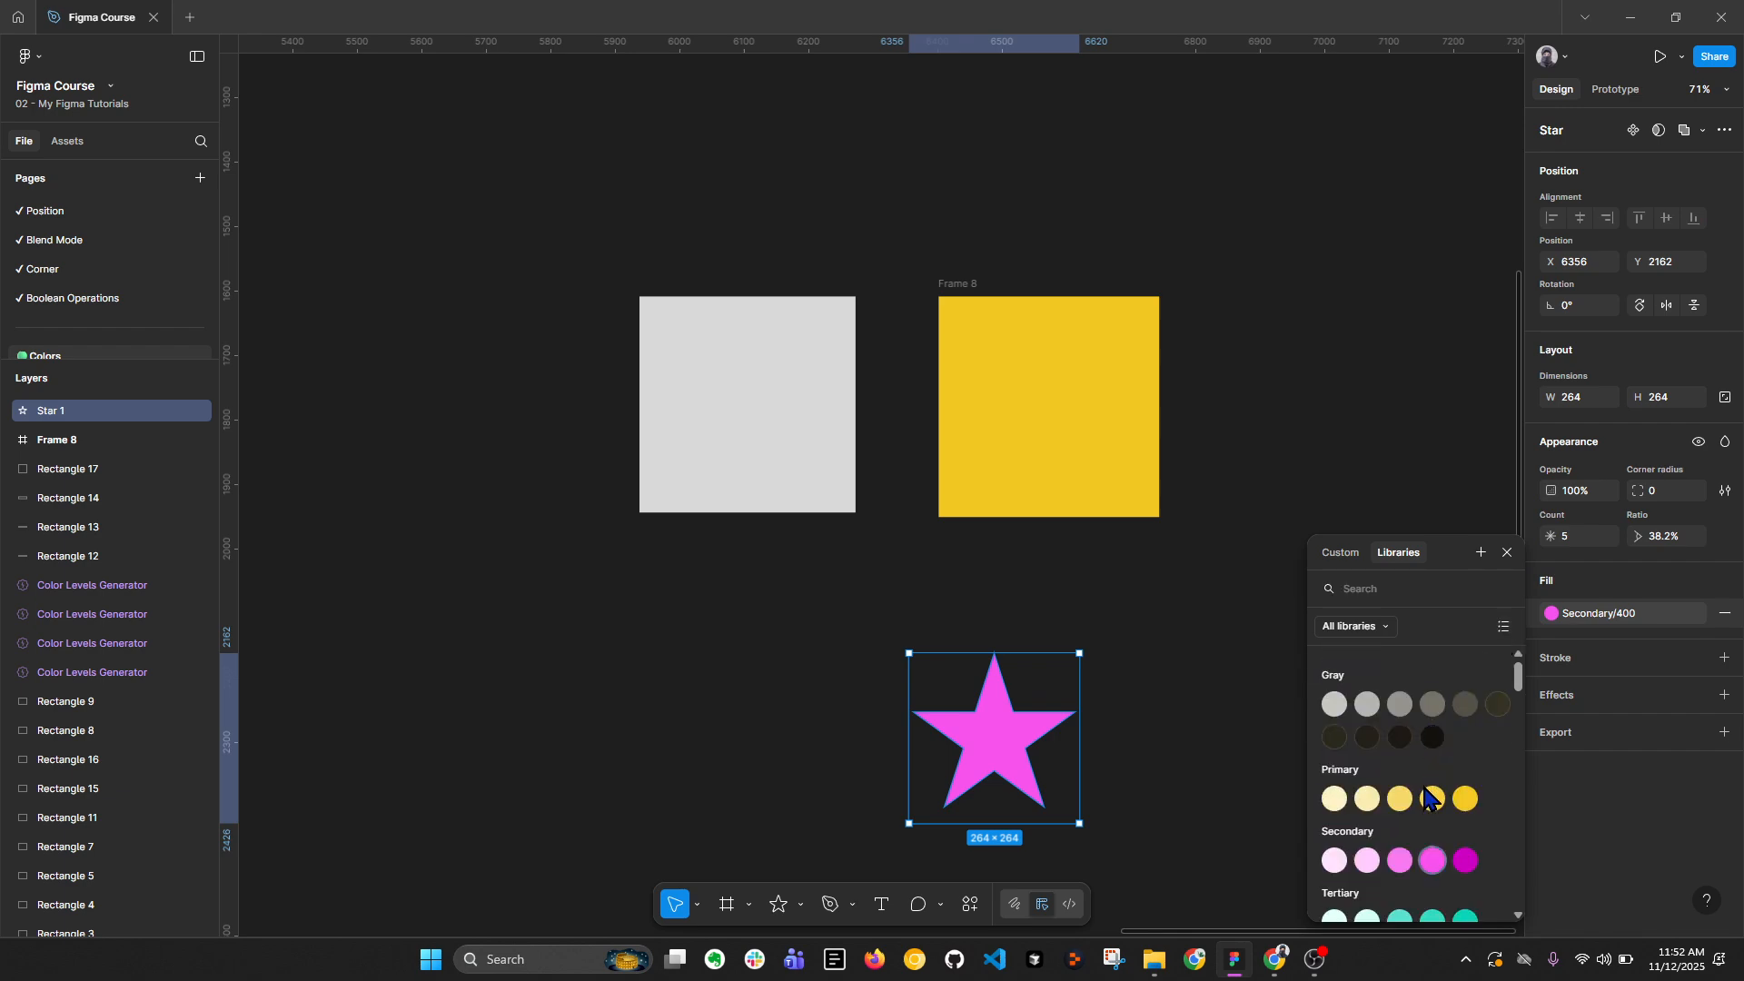
scroll(1443, 759, "down", 2)
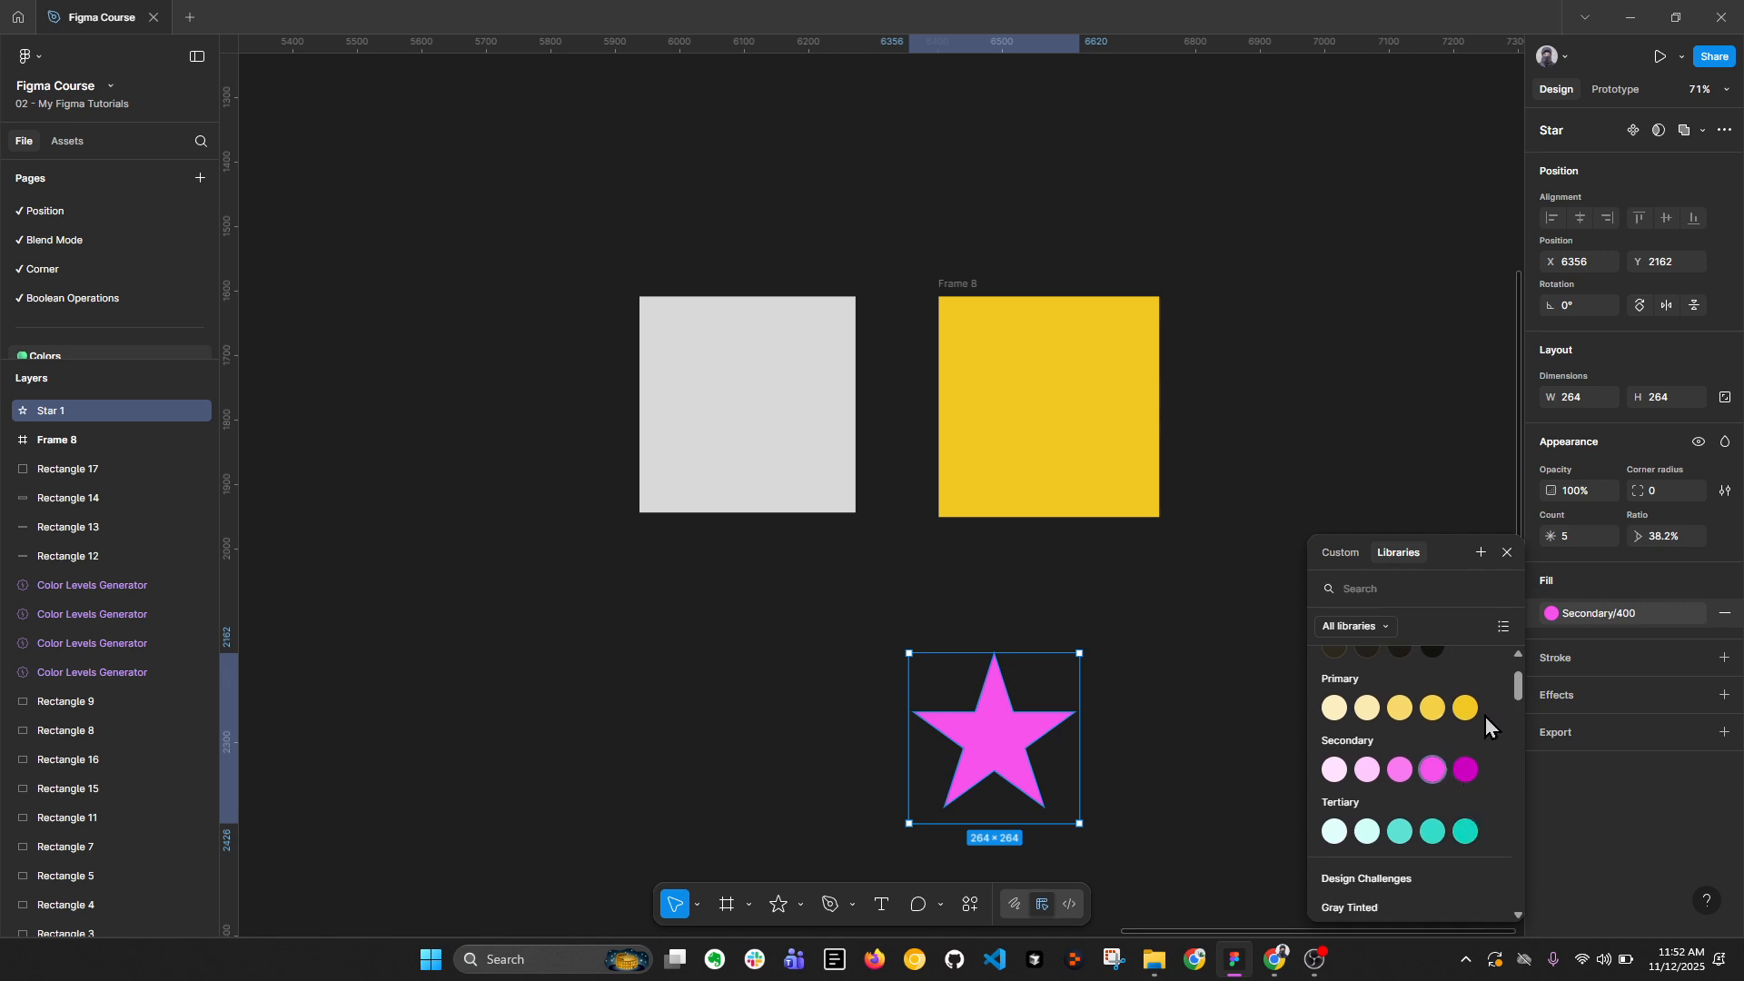
left_click(1433, 831)
Step: Apply the Secondary/400 color style to the fill of the light gray rectangle beside Frame 8
left_click(778, 445)
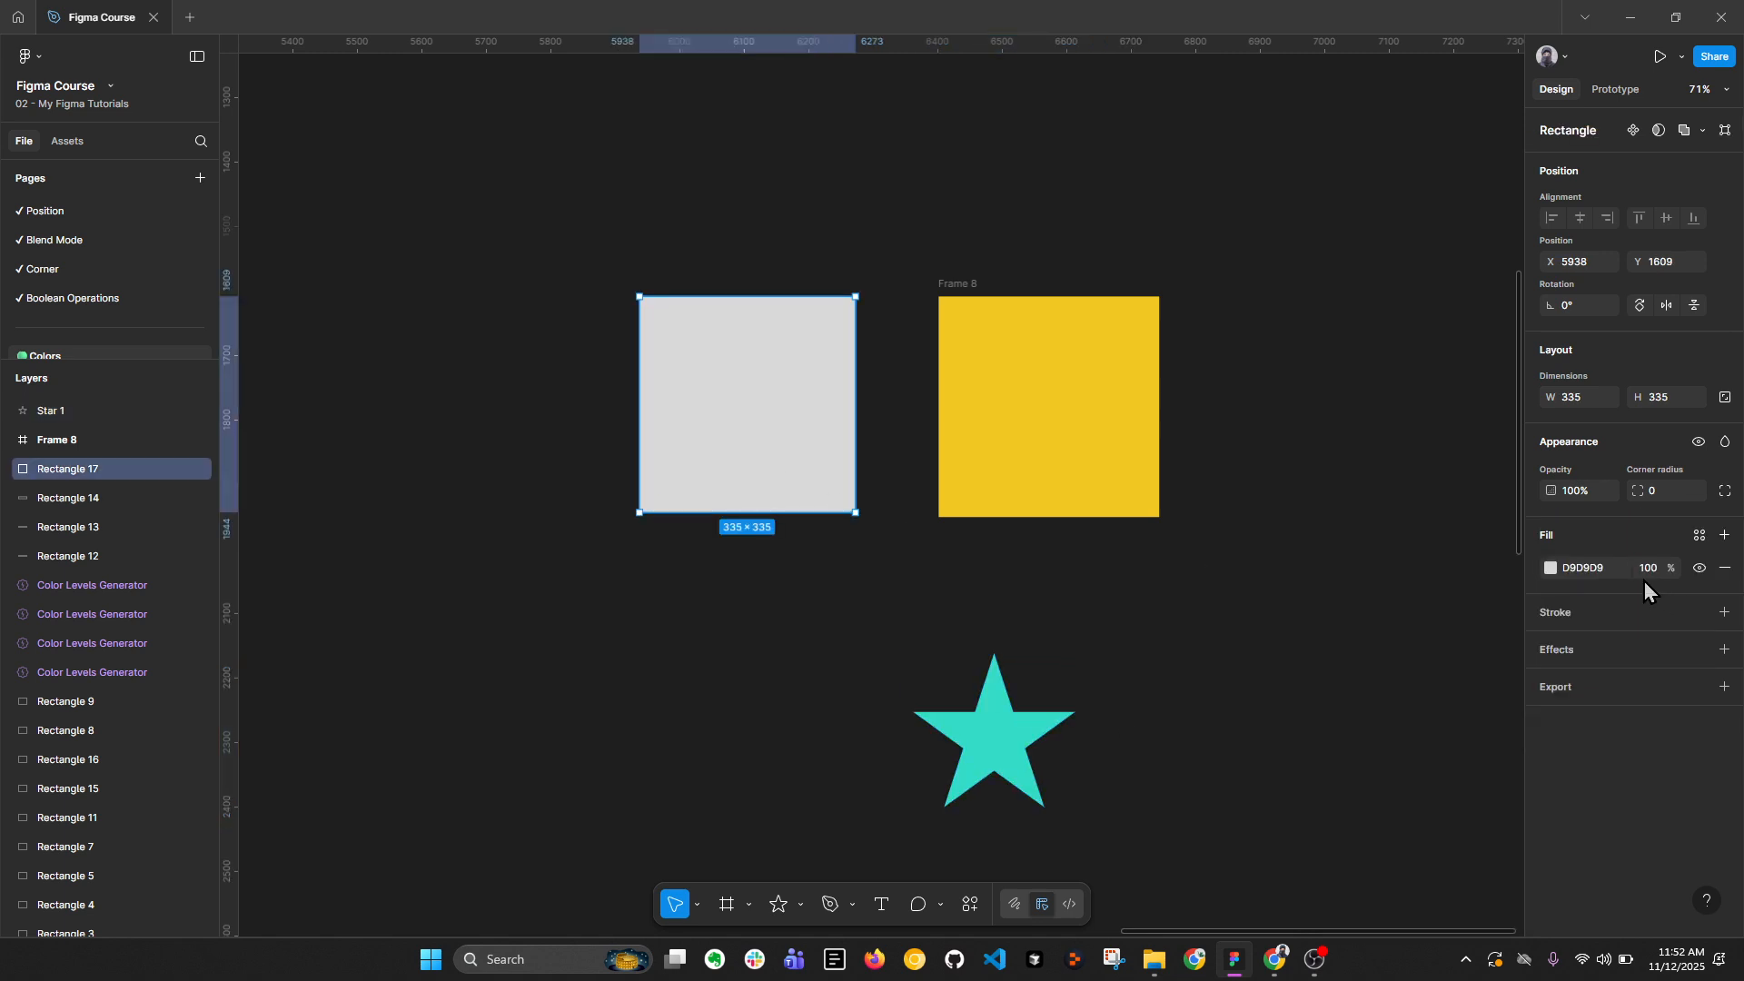
left_click(1699, 537)
scroll(1405, 799, "down", 3)
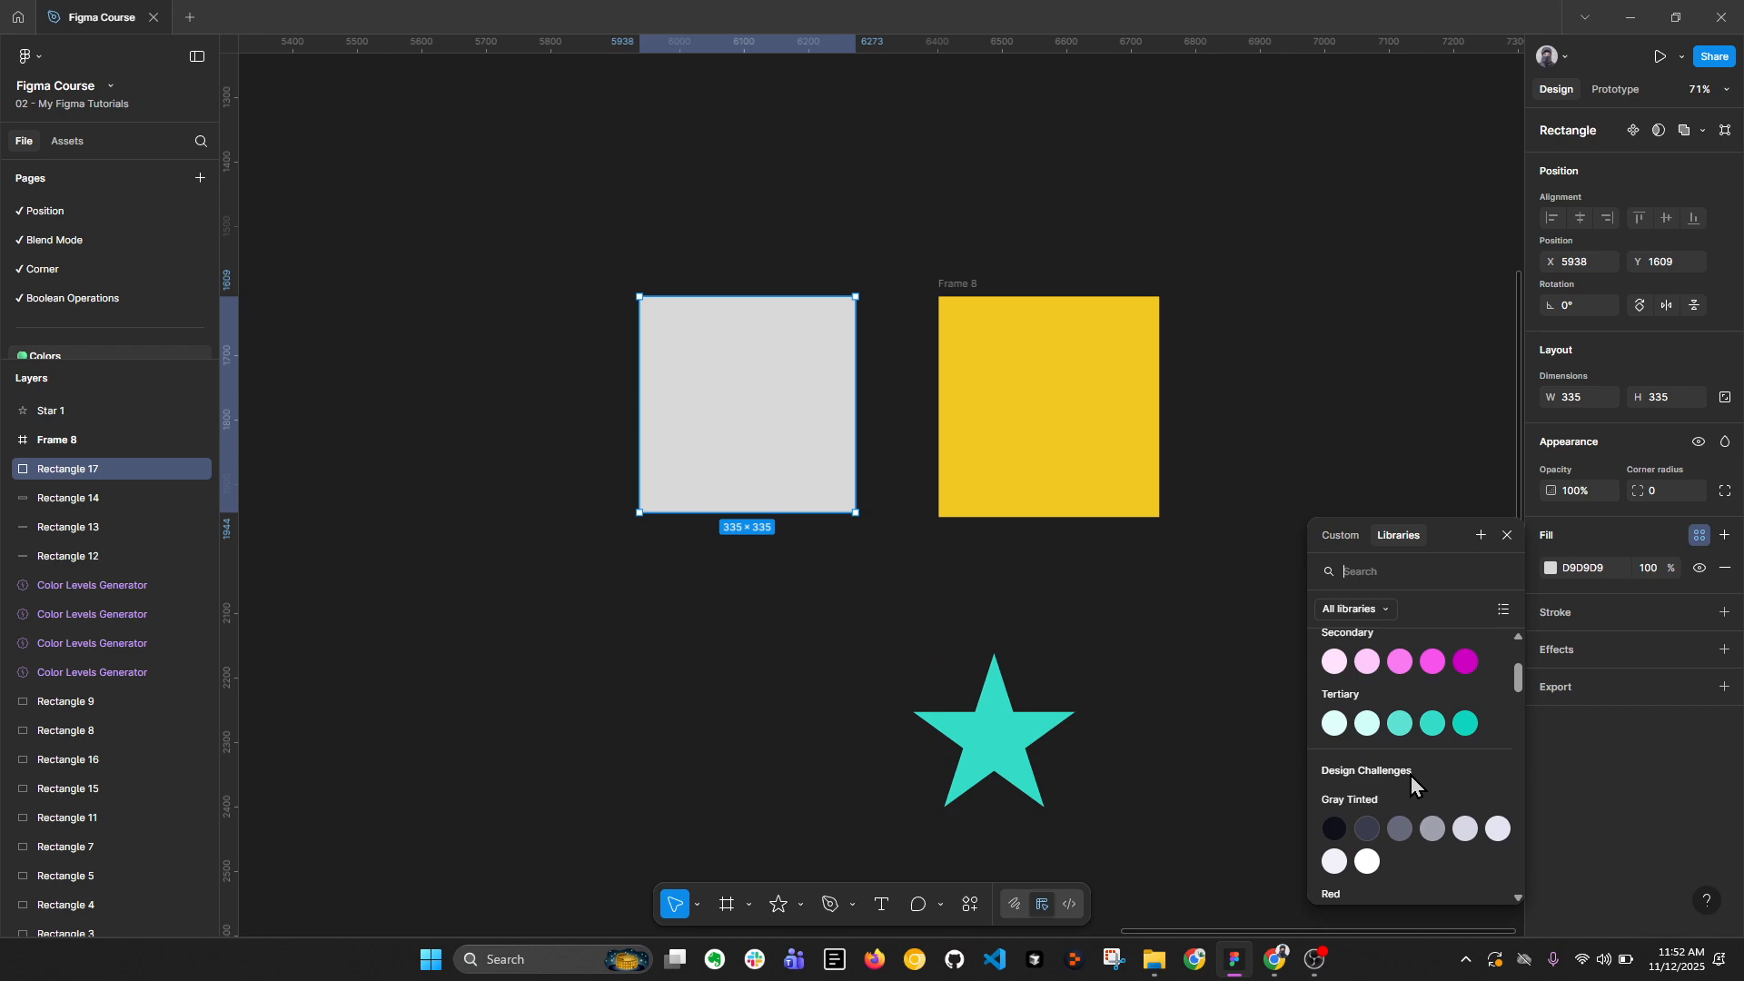
scroll(1373, 769, "down", 2)
scroll(1377, 804, "up", 5)
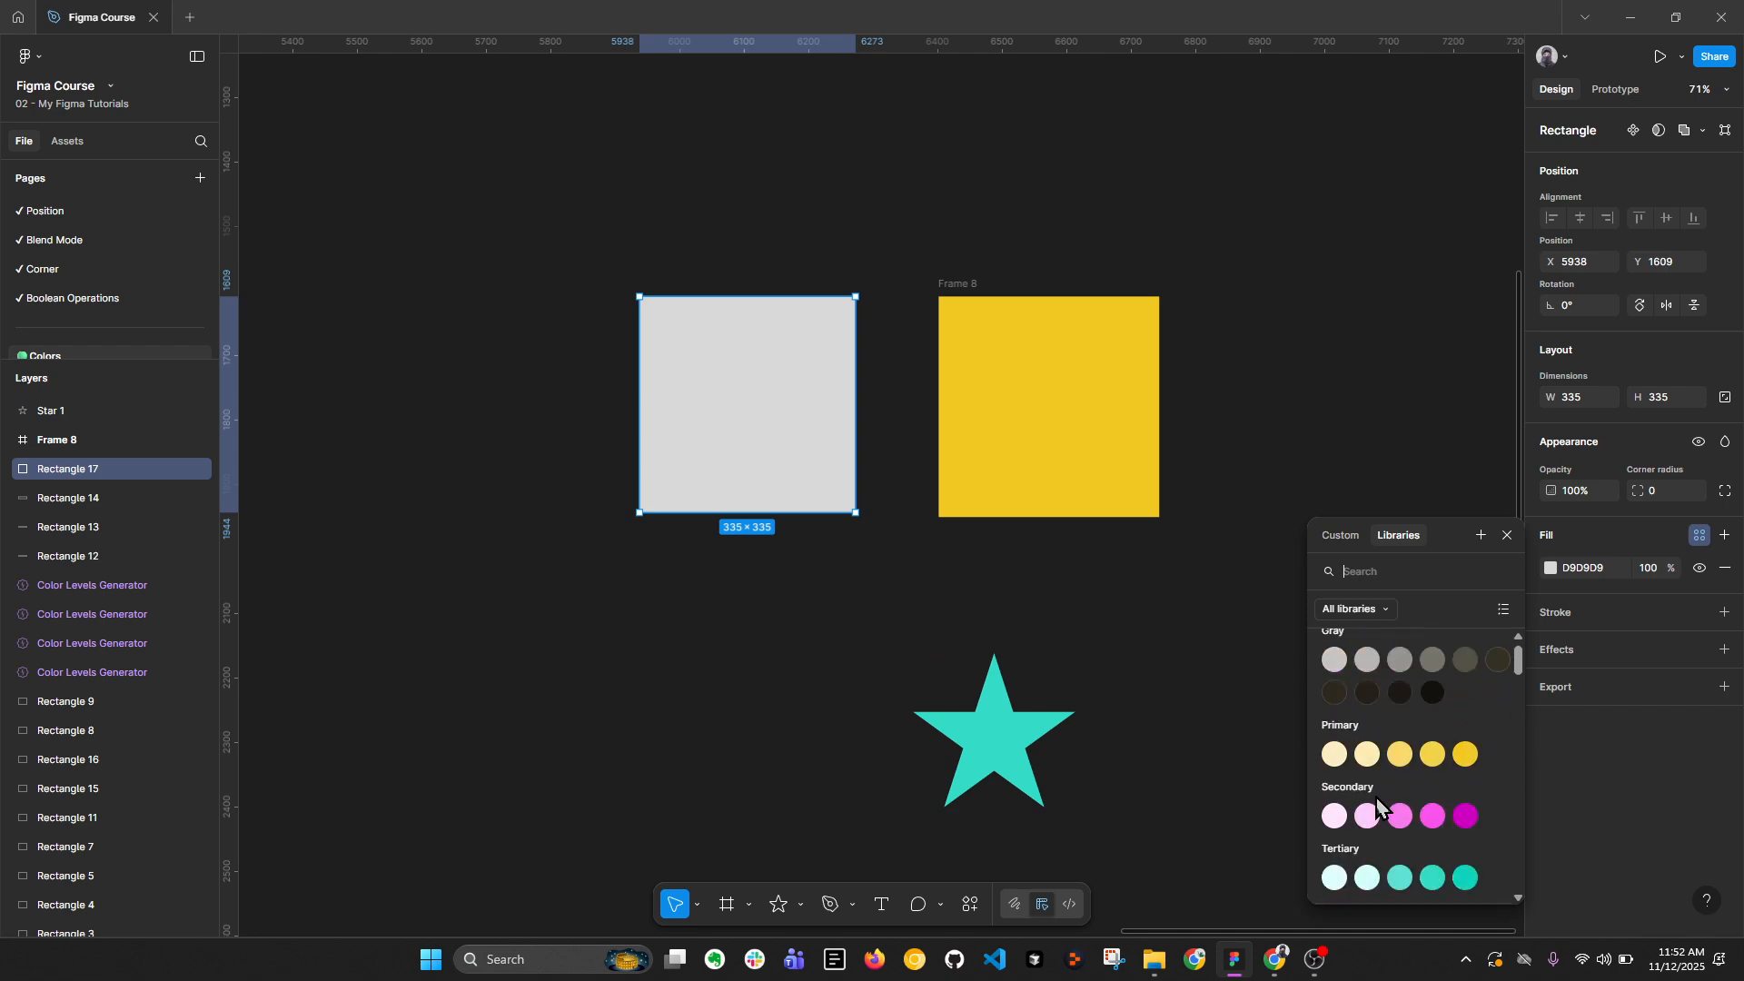
scroll(1399, 812, "down", 1)
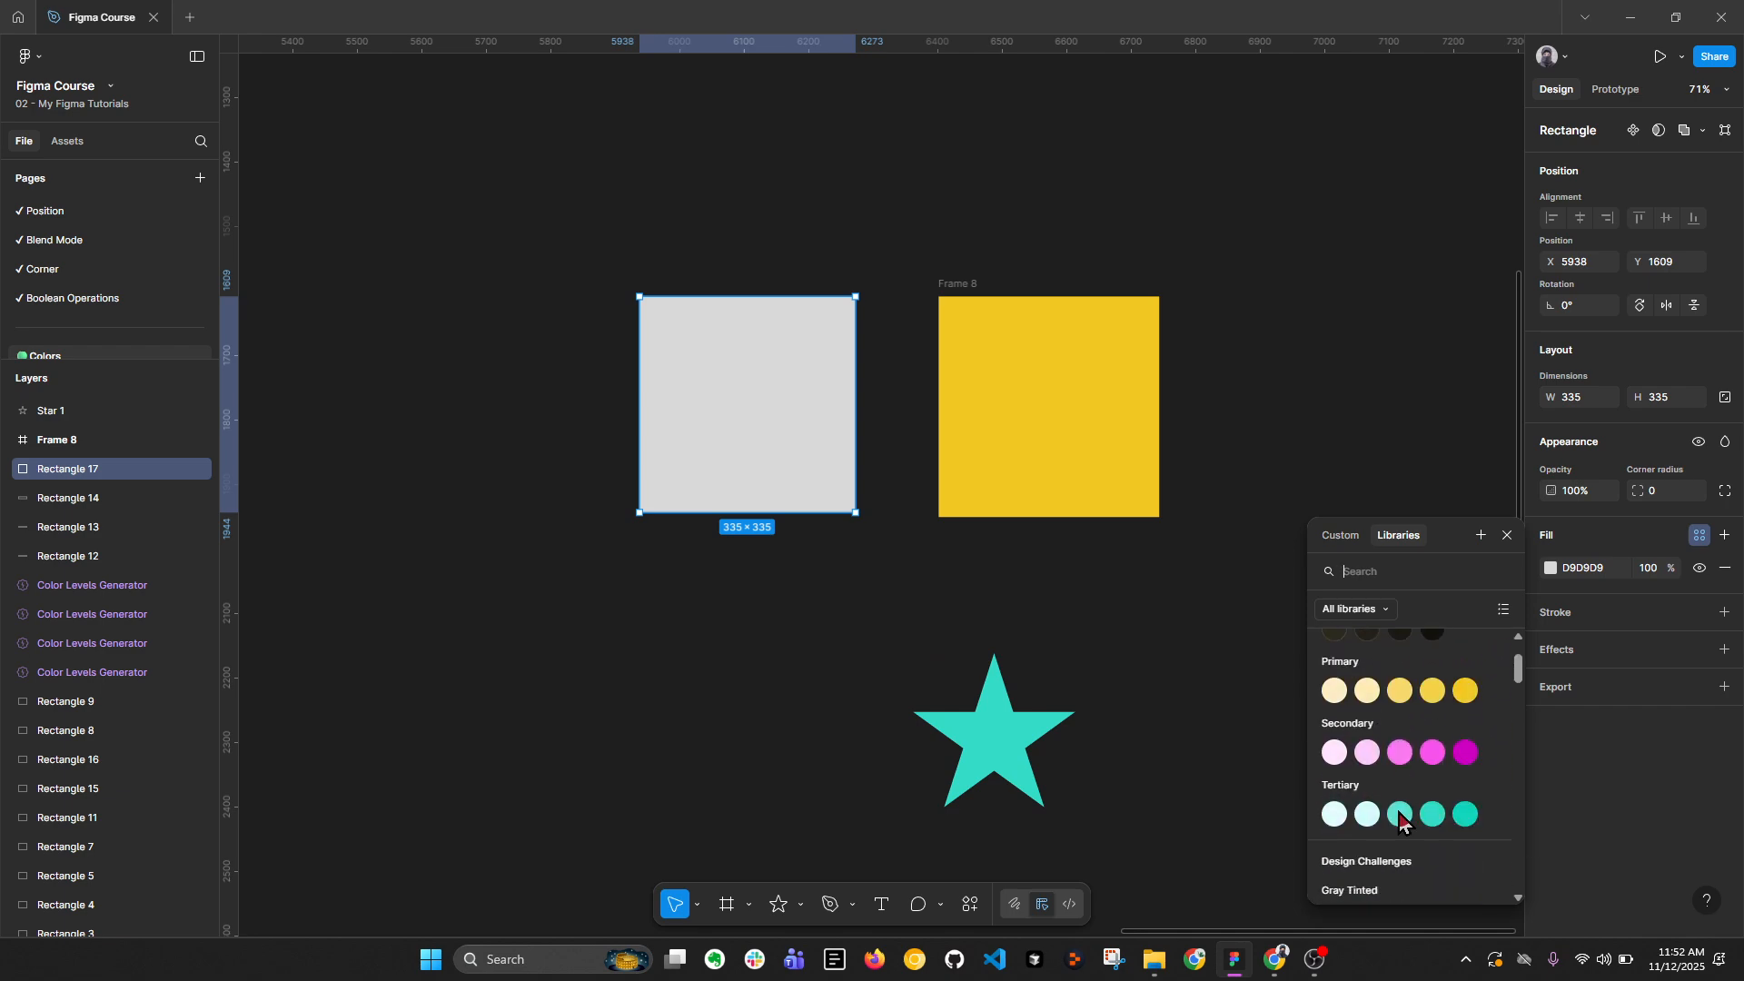
left_click(1433, 752)
scroll(1148, 584, "down", 3)
left_click(1273, 576)
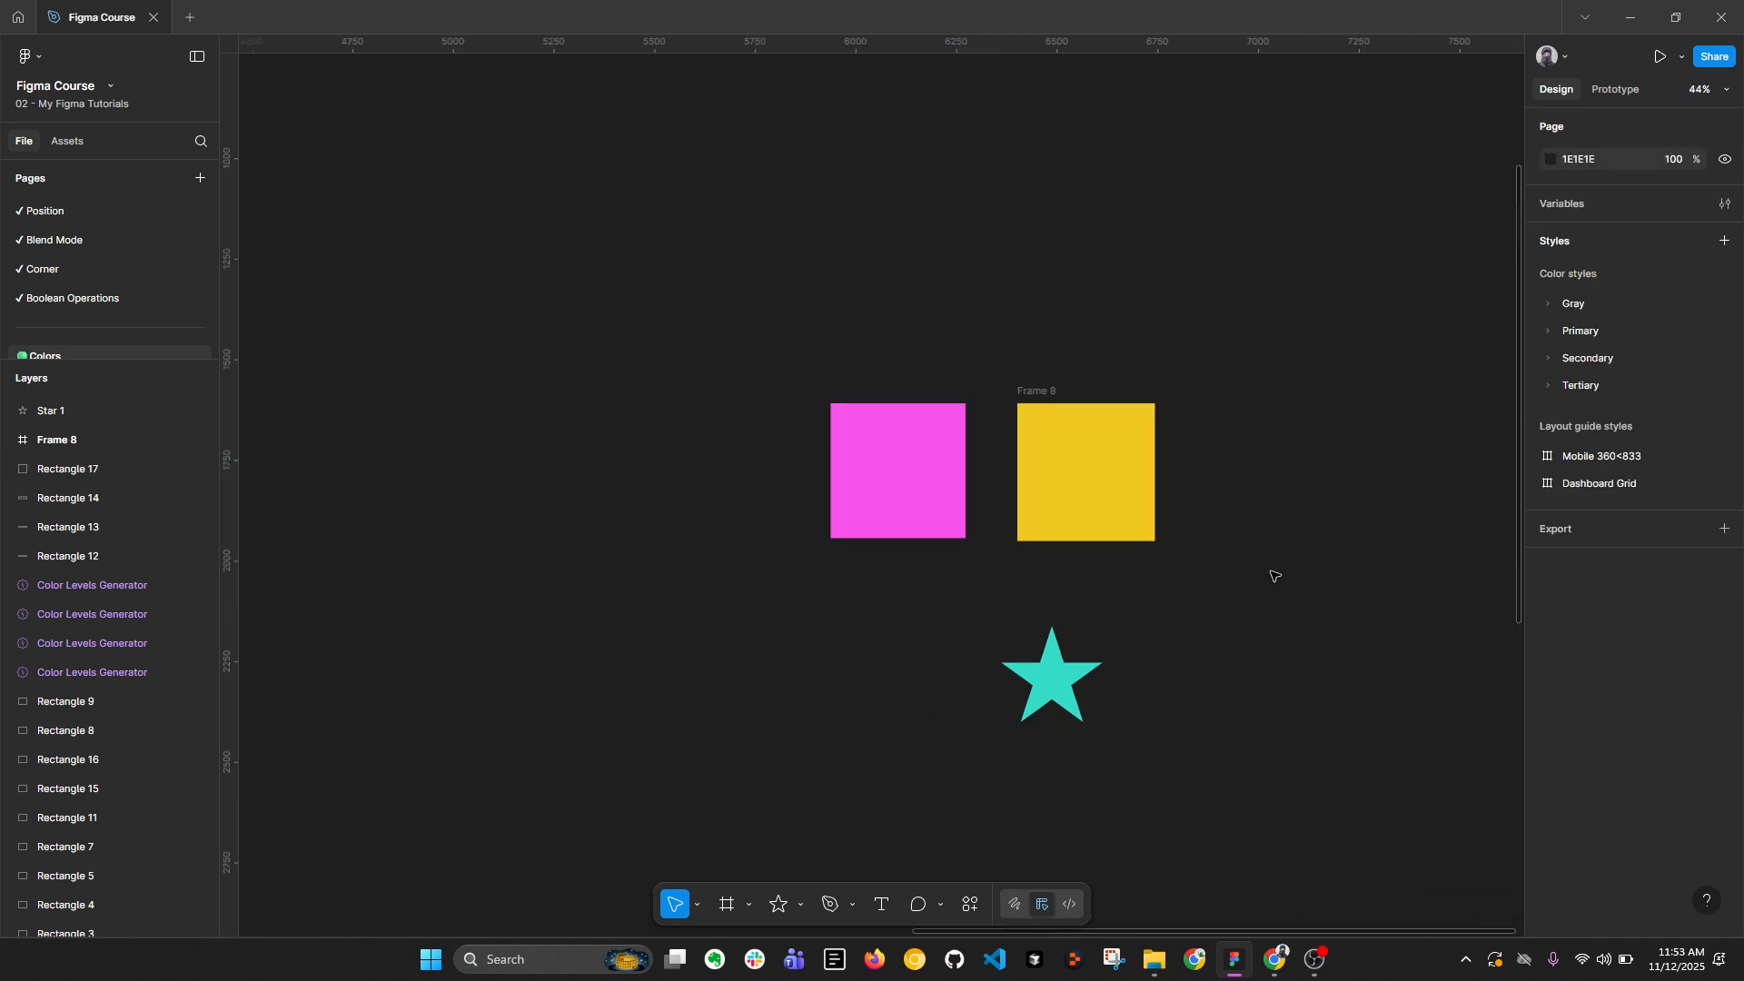
Step: Add a text layer reading "text" inside the yellow Frame 8
left_click_drag(1244, 430, 1051, 406)
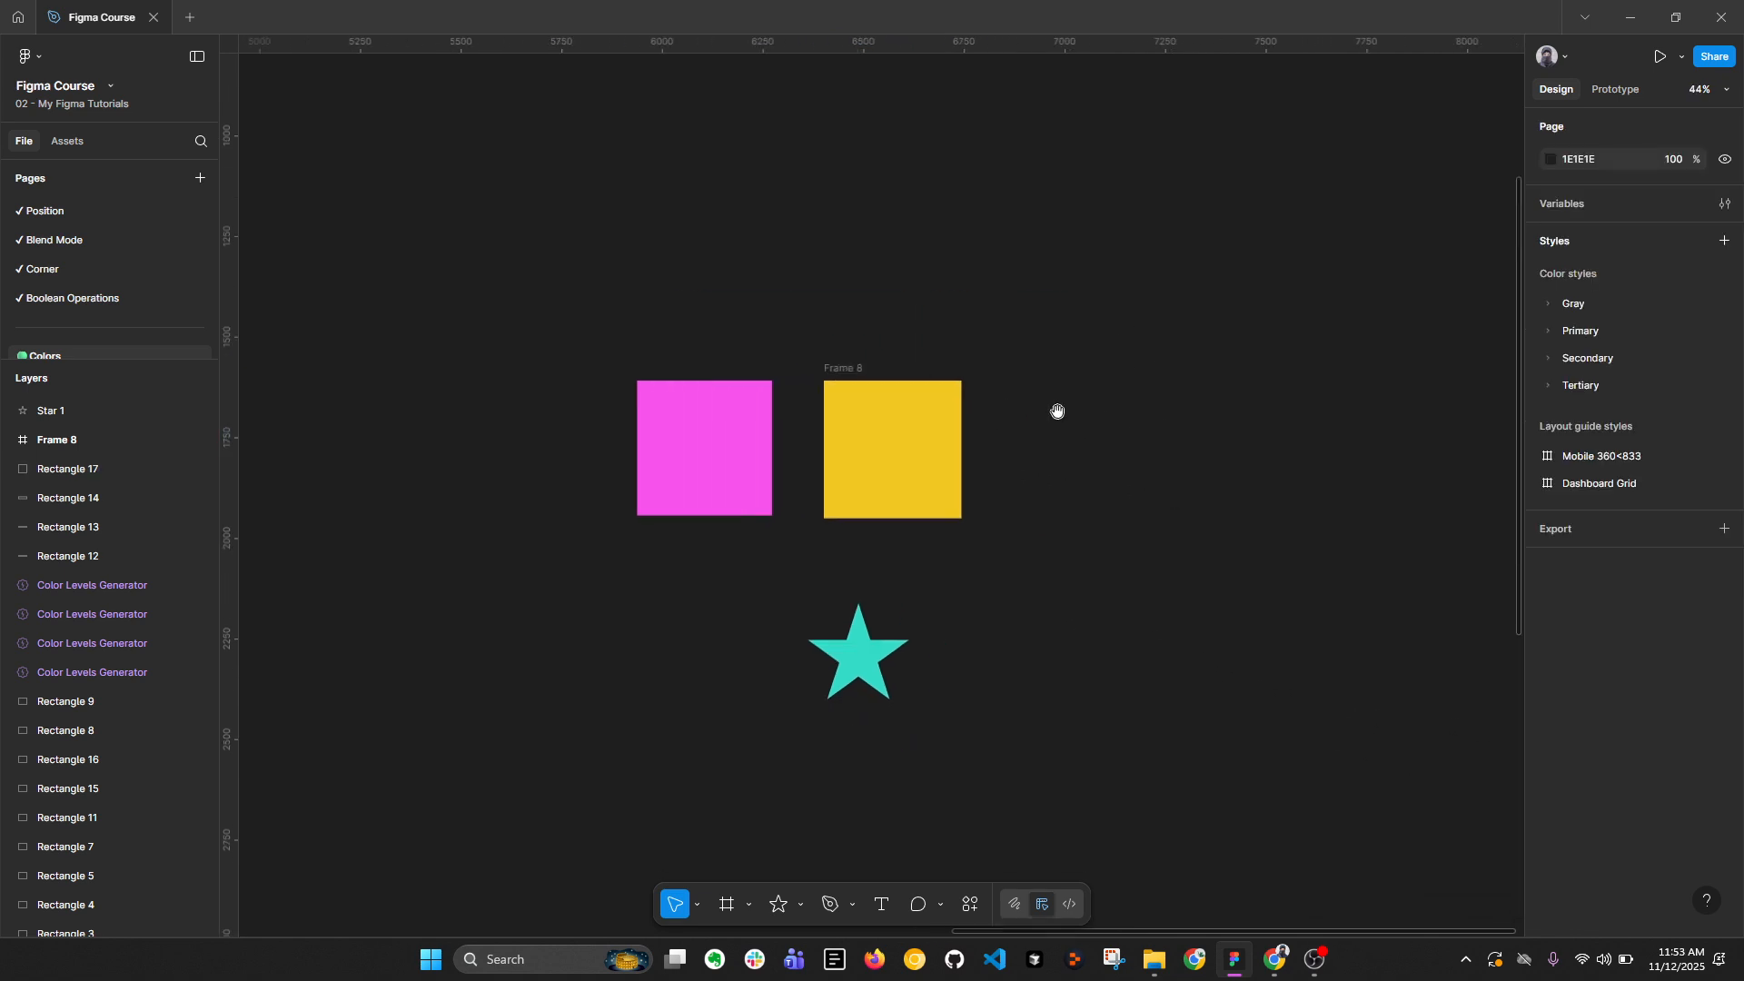
key("t")
left_click(867, 447)
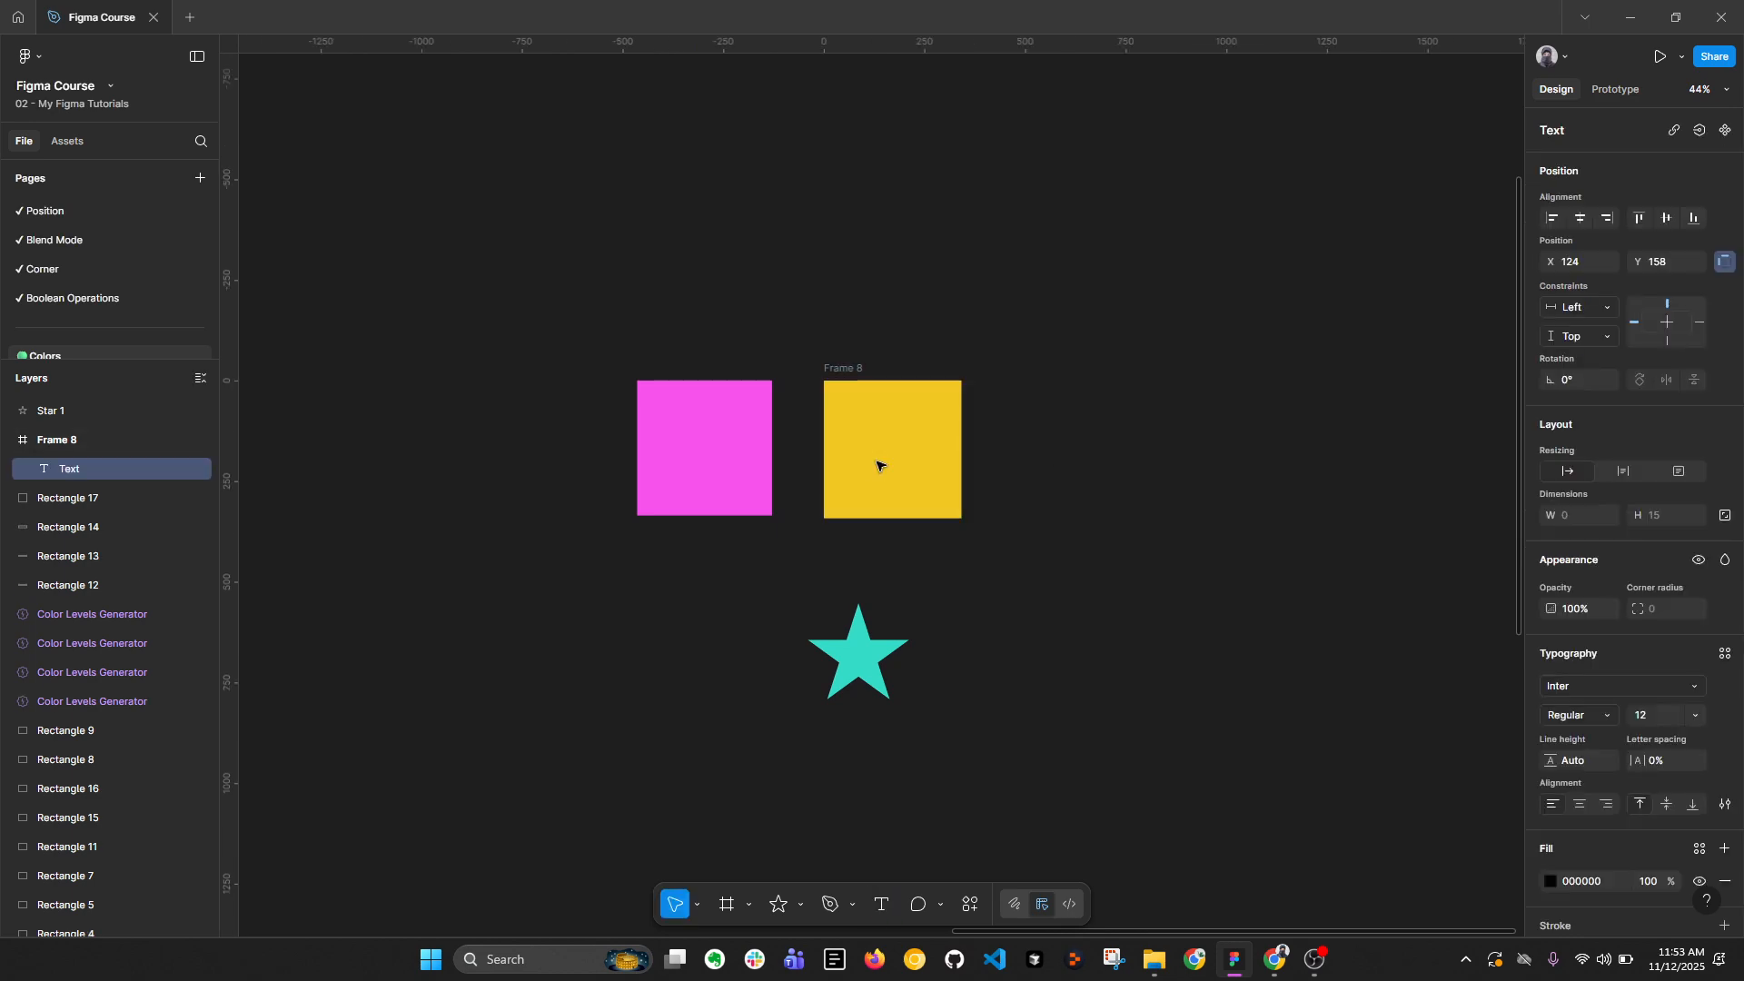
type("text")
key("Escape")
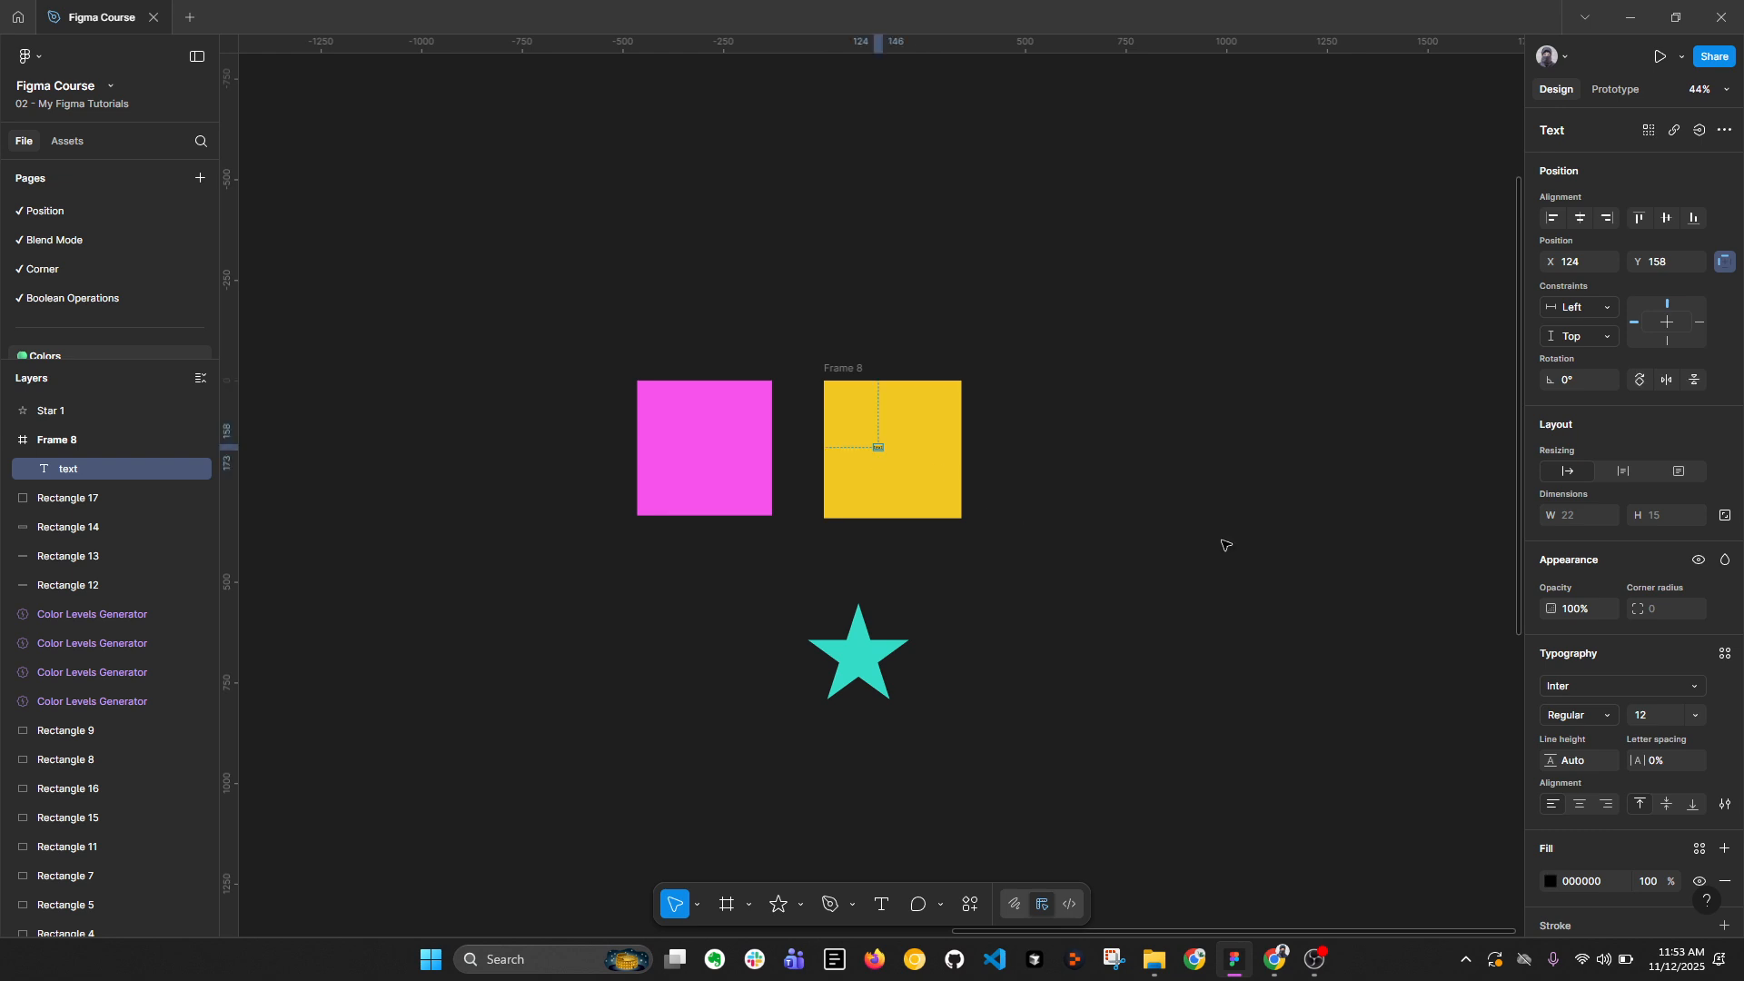
Step: Set the text's font size to 100 and center the text within Frame 8
type("100")
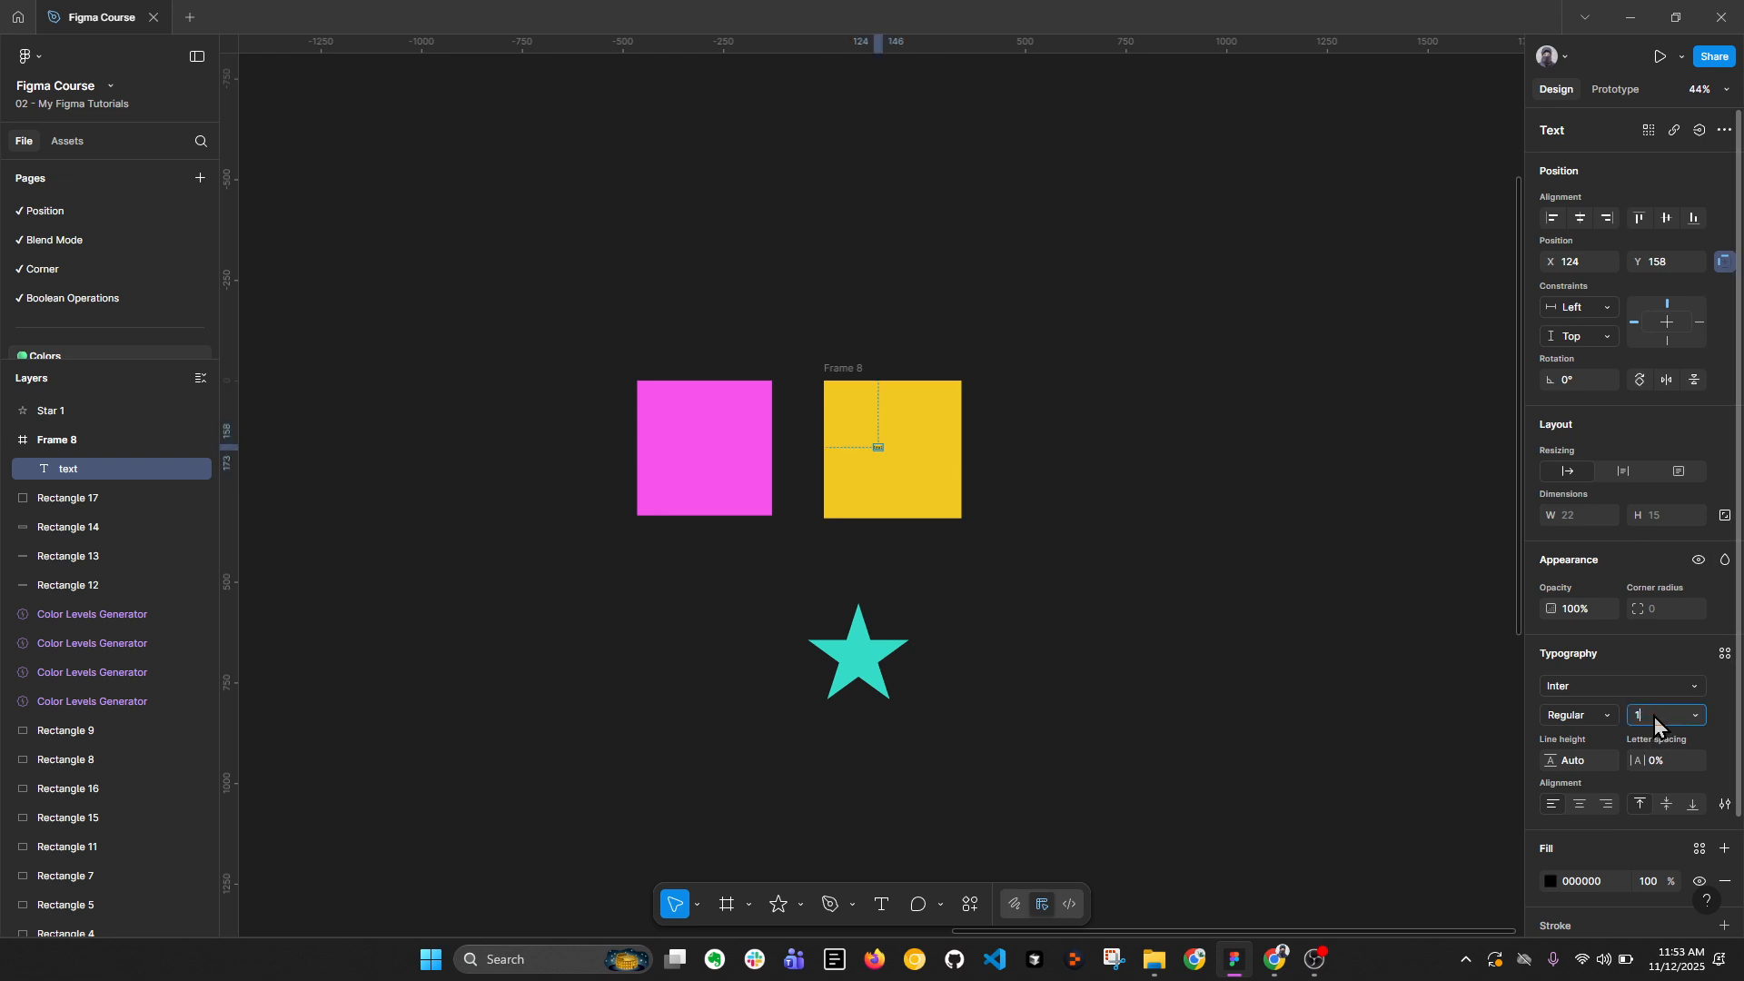
key("Return")
left_click_drag(908, 465, 868, 421)
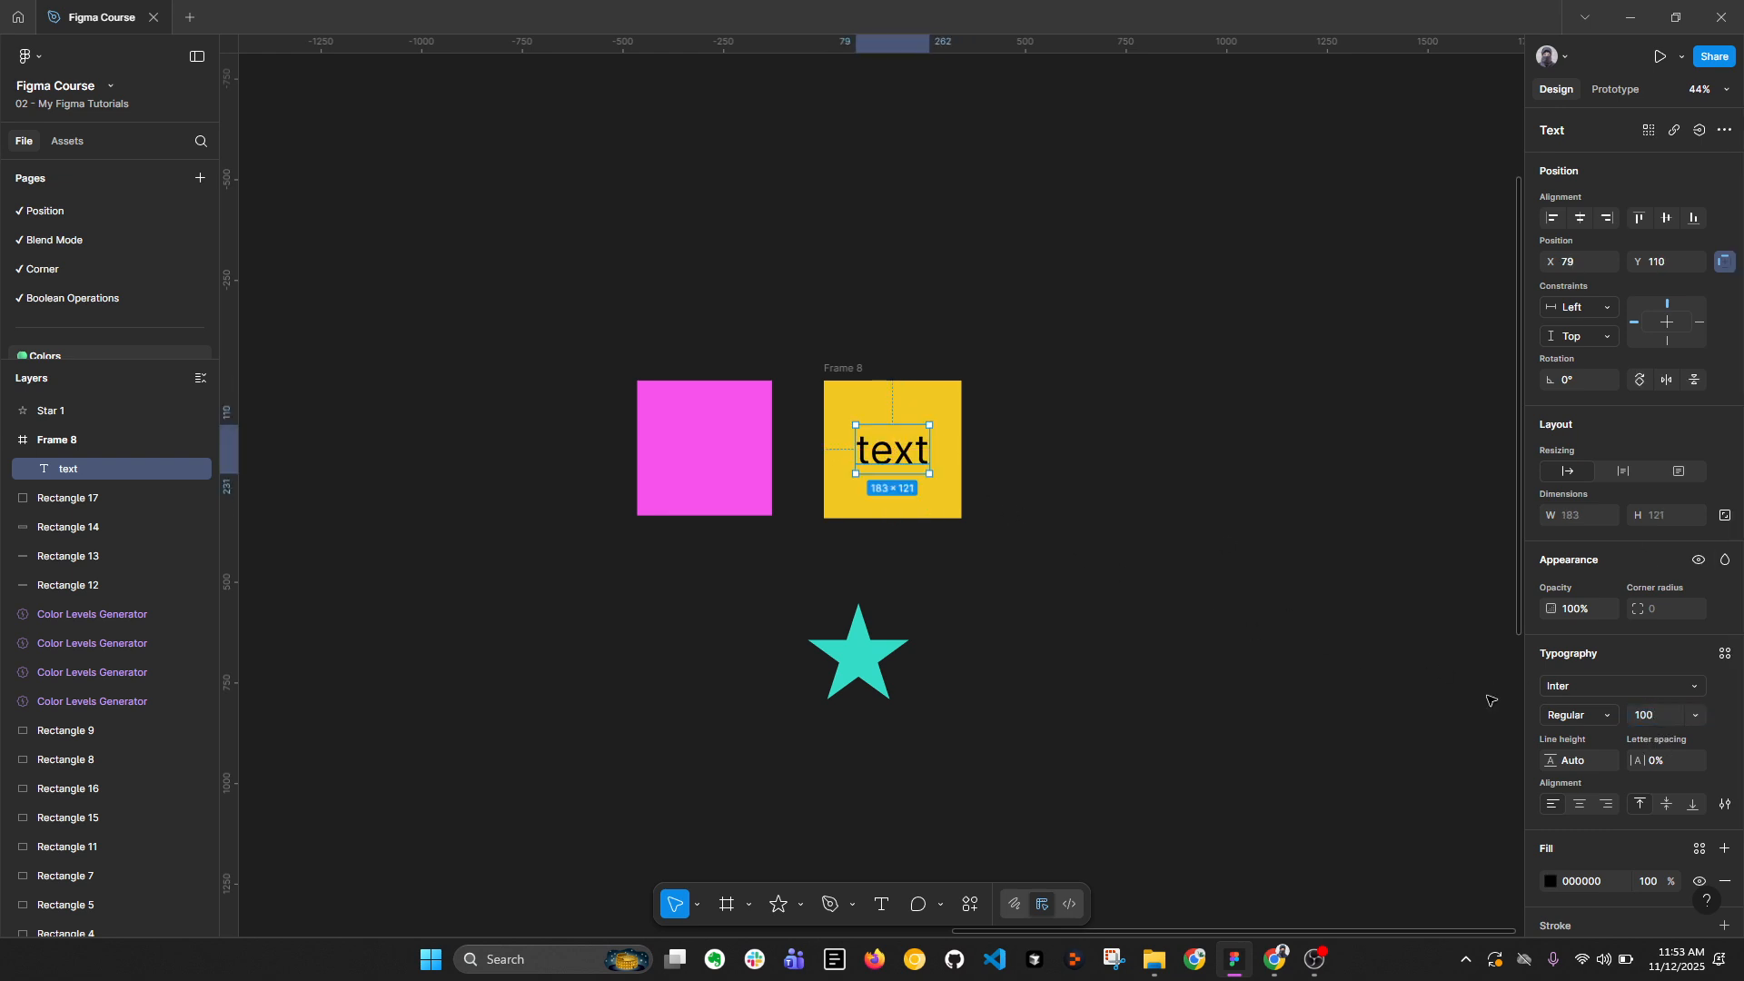
Step: Apply the Gray/900 color style to the text's fill
left_click(1700, 849)
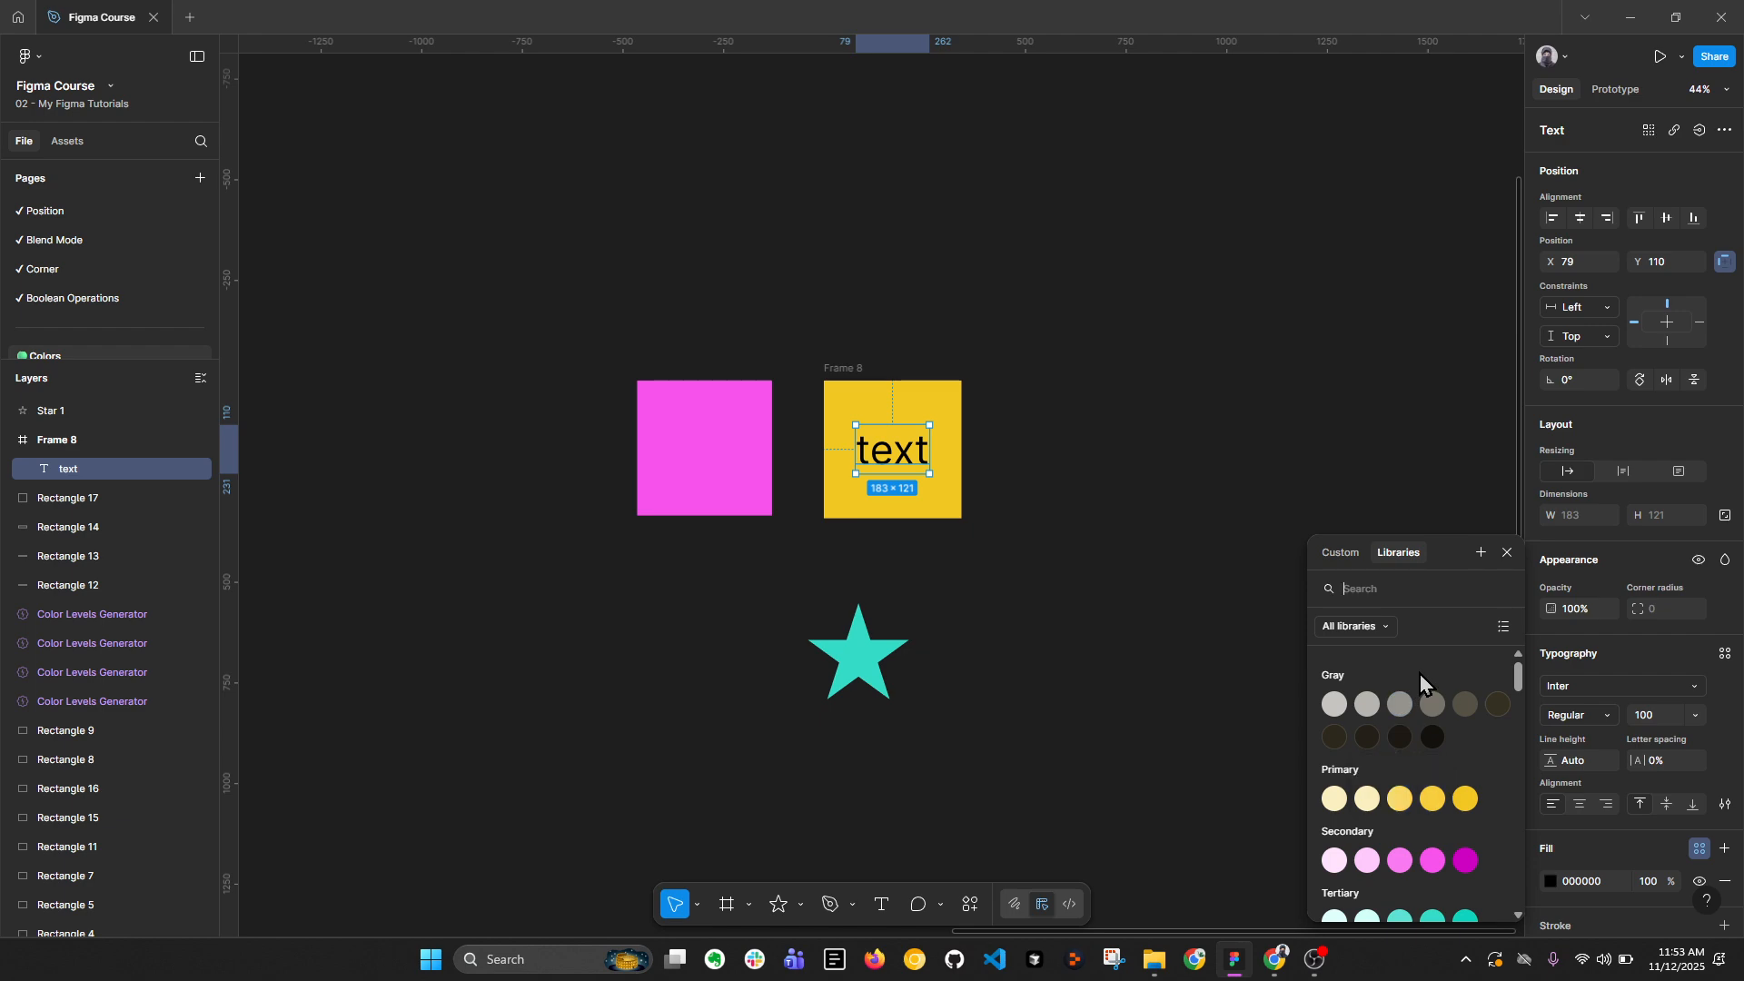
left_click(1433, 738)
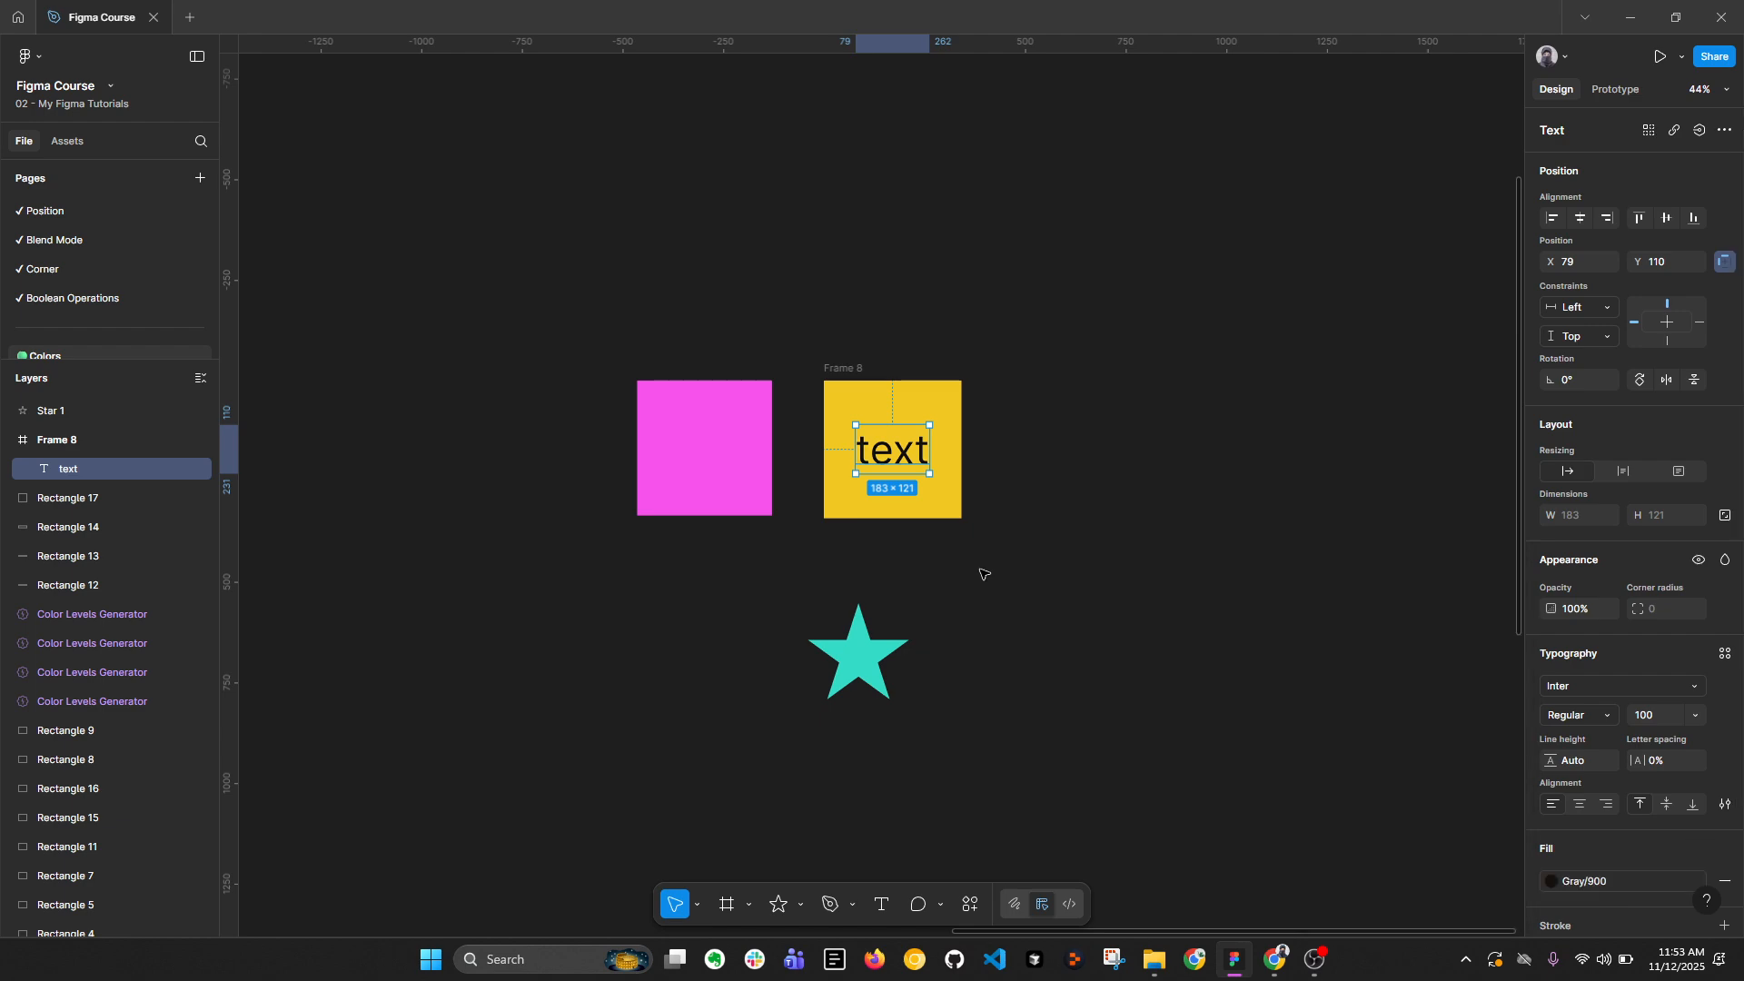
scroll(1649, 795, "down", 2)
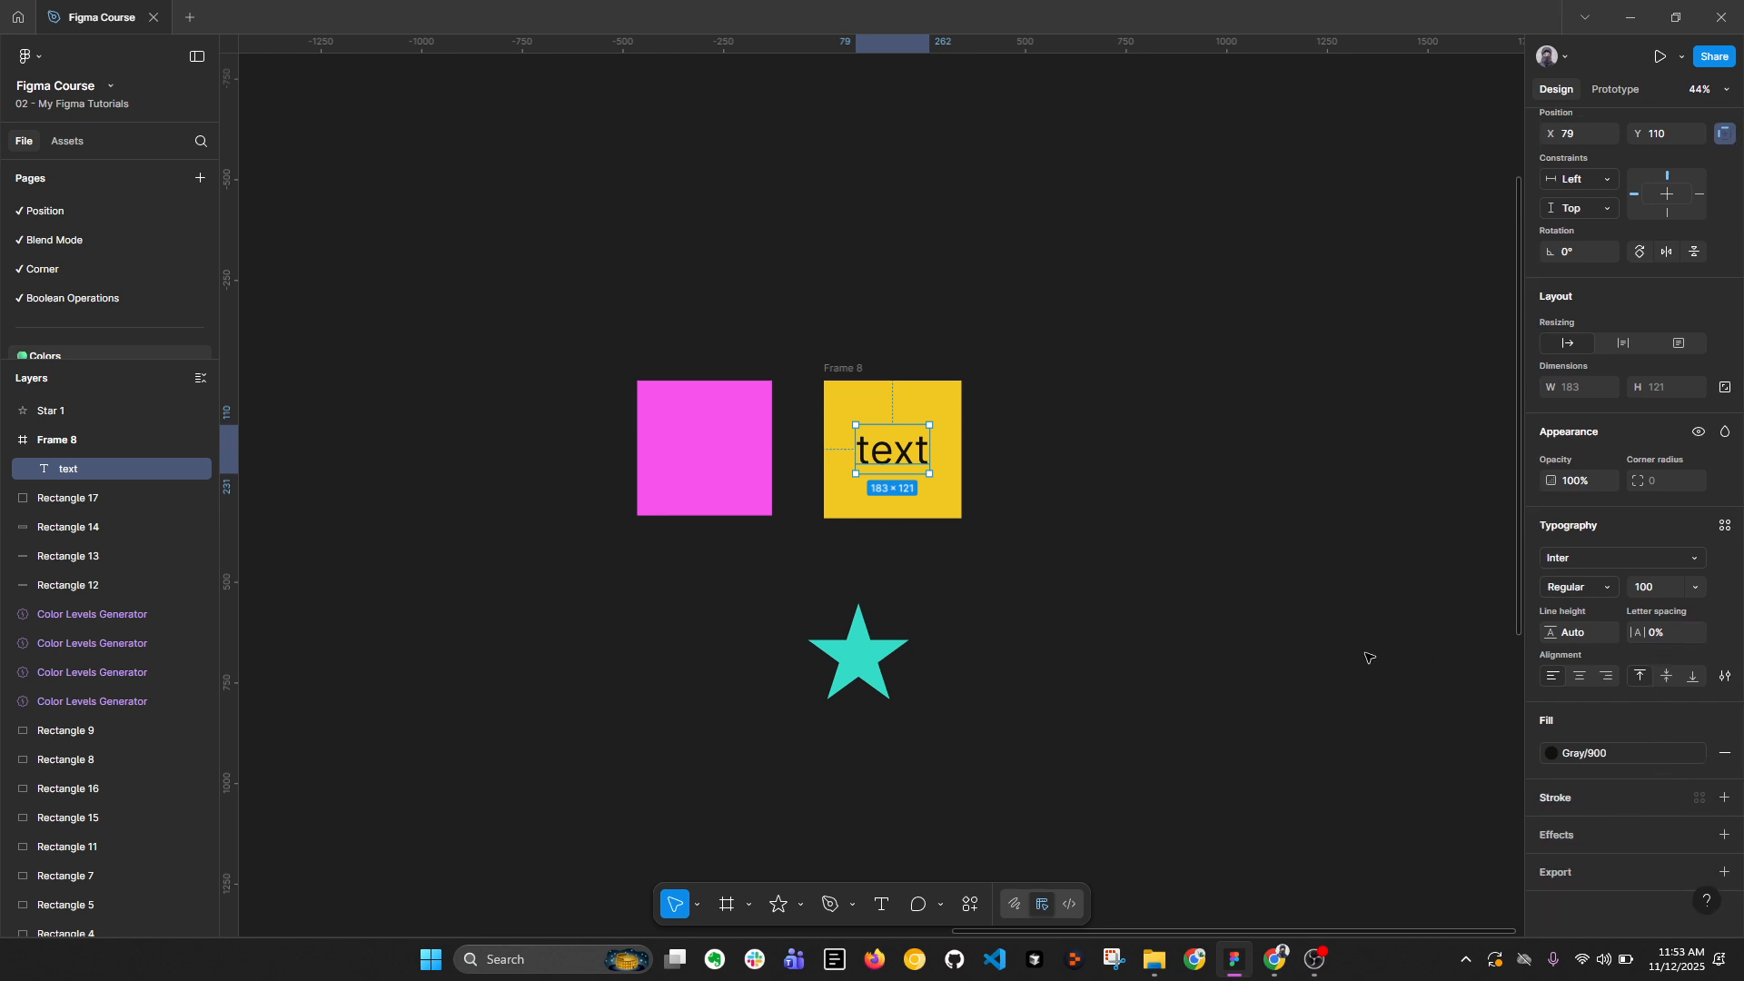
Step: Try editing the Primary/500 color style used by Frame 8 to orange F25A23, and undo the color change
left_click(867, 380)
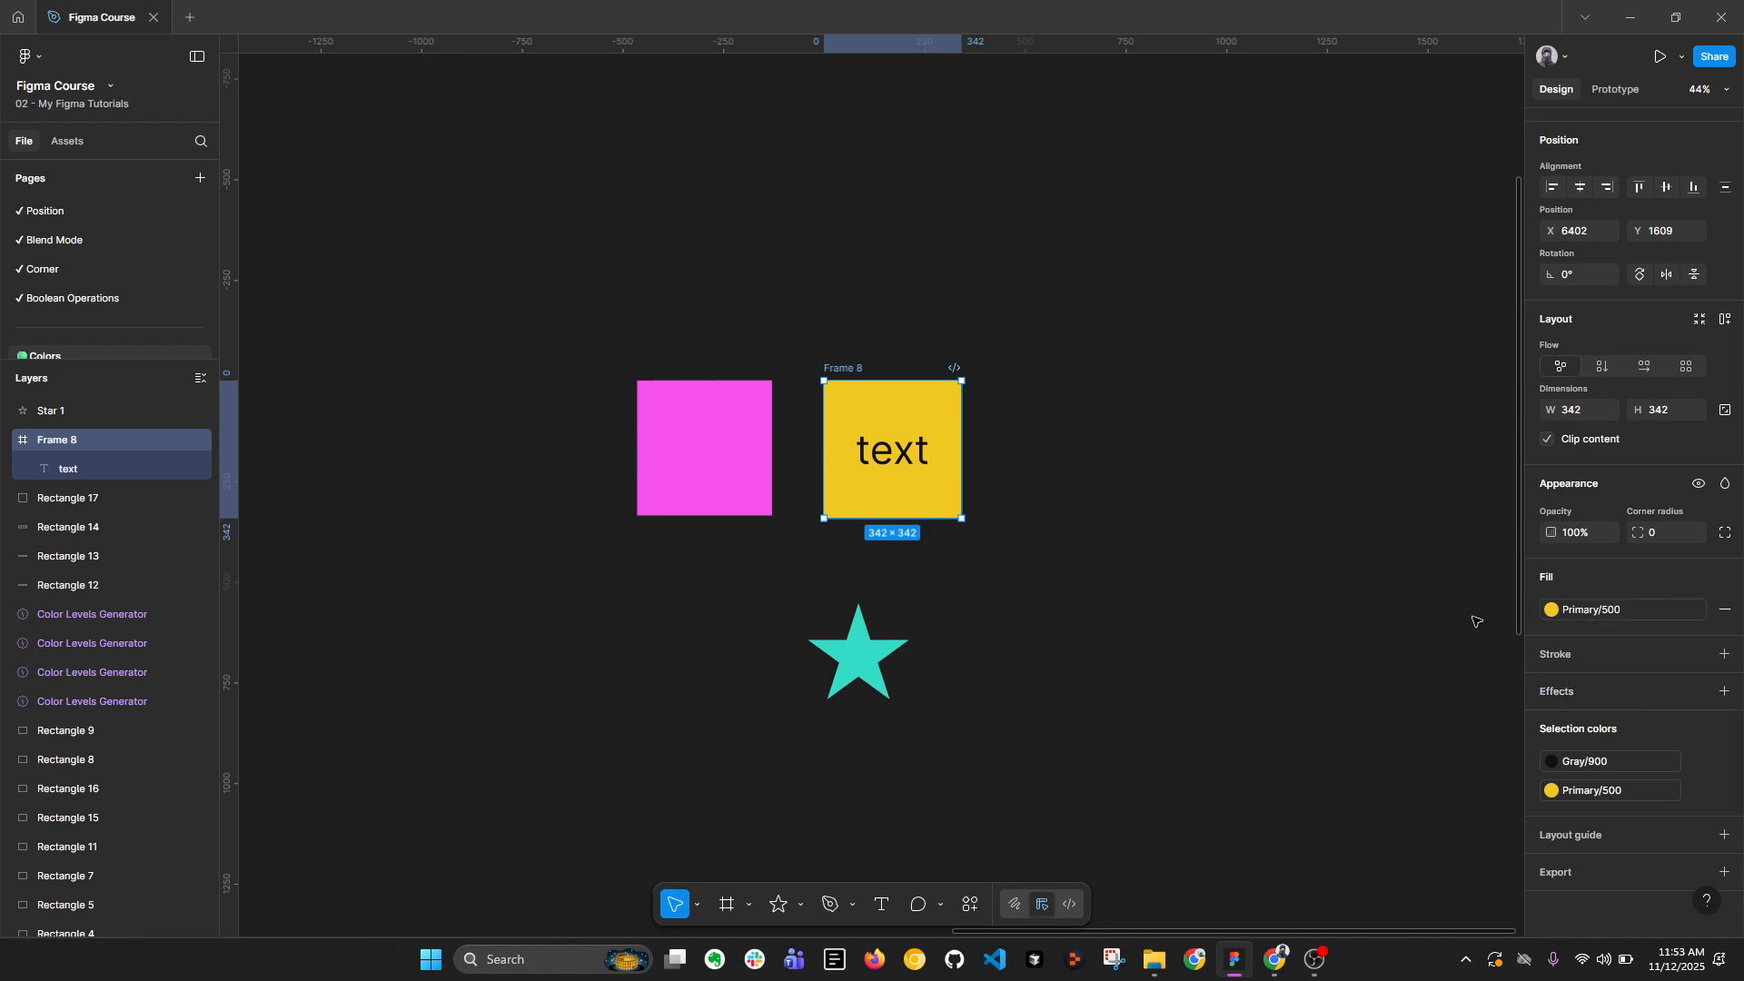
left_click(1628, 608)
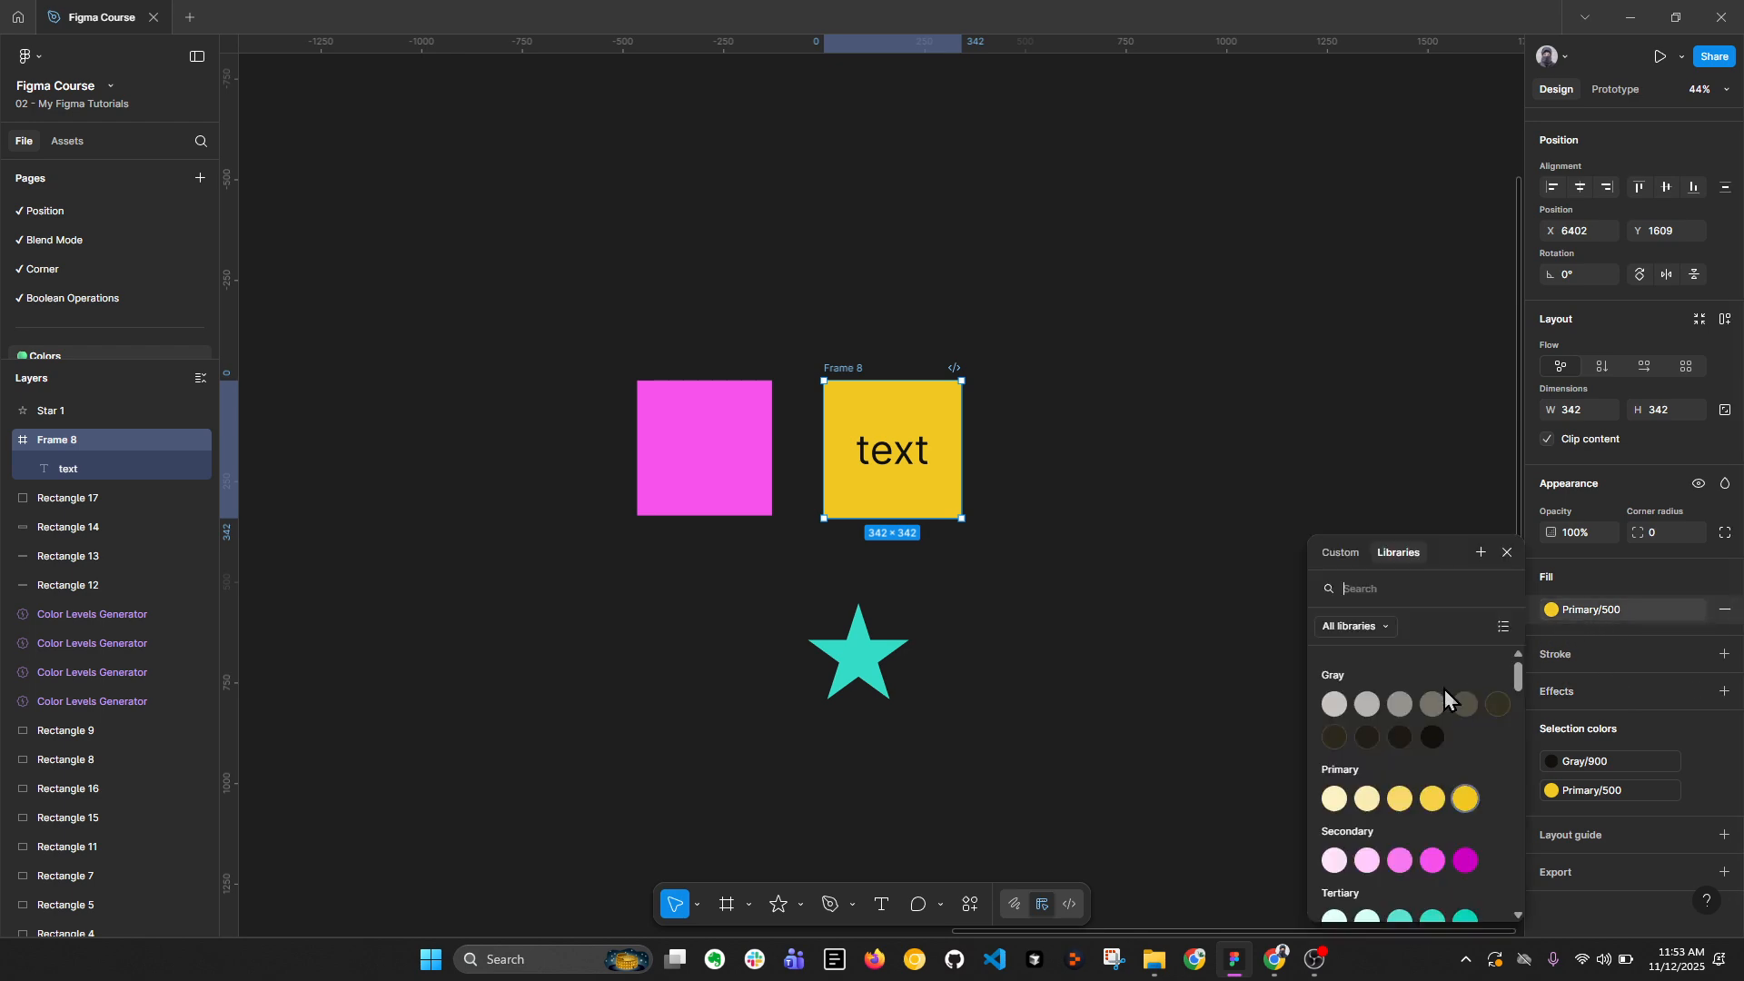
right_click(1469, 806)
left_click(1508, 813)
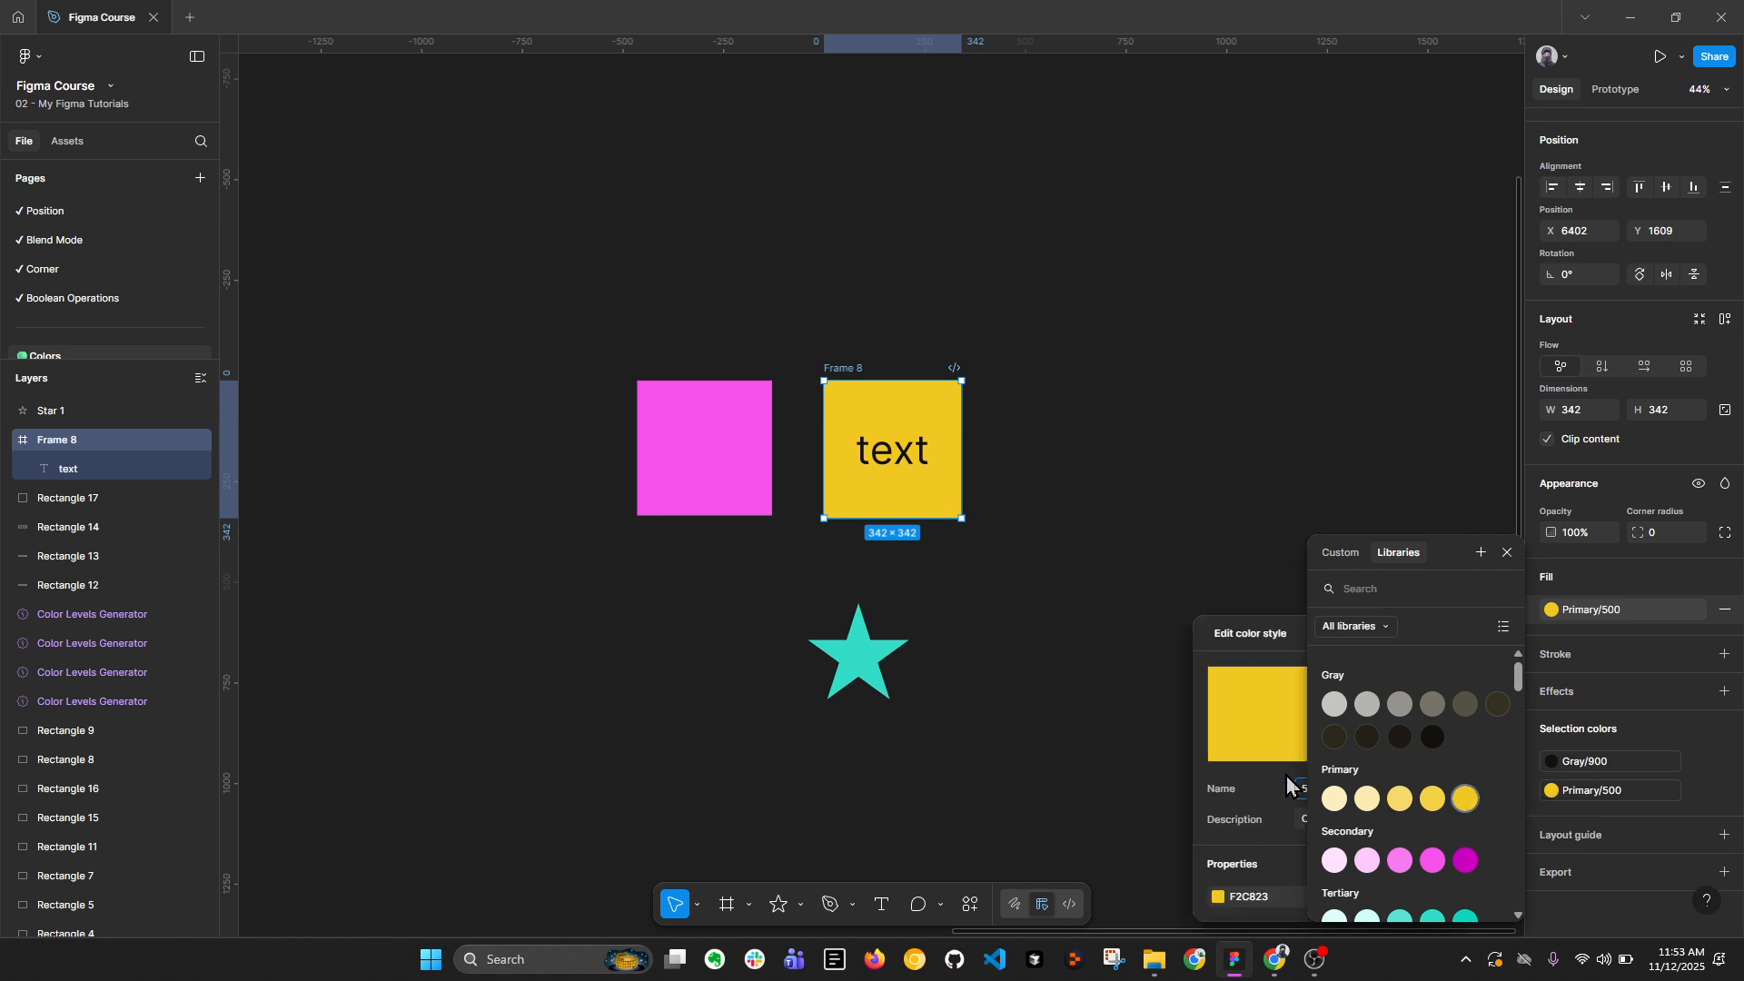
left_click(1218, 897)
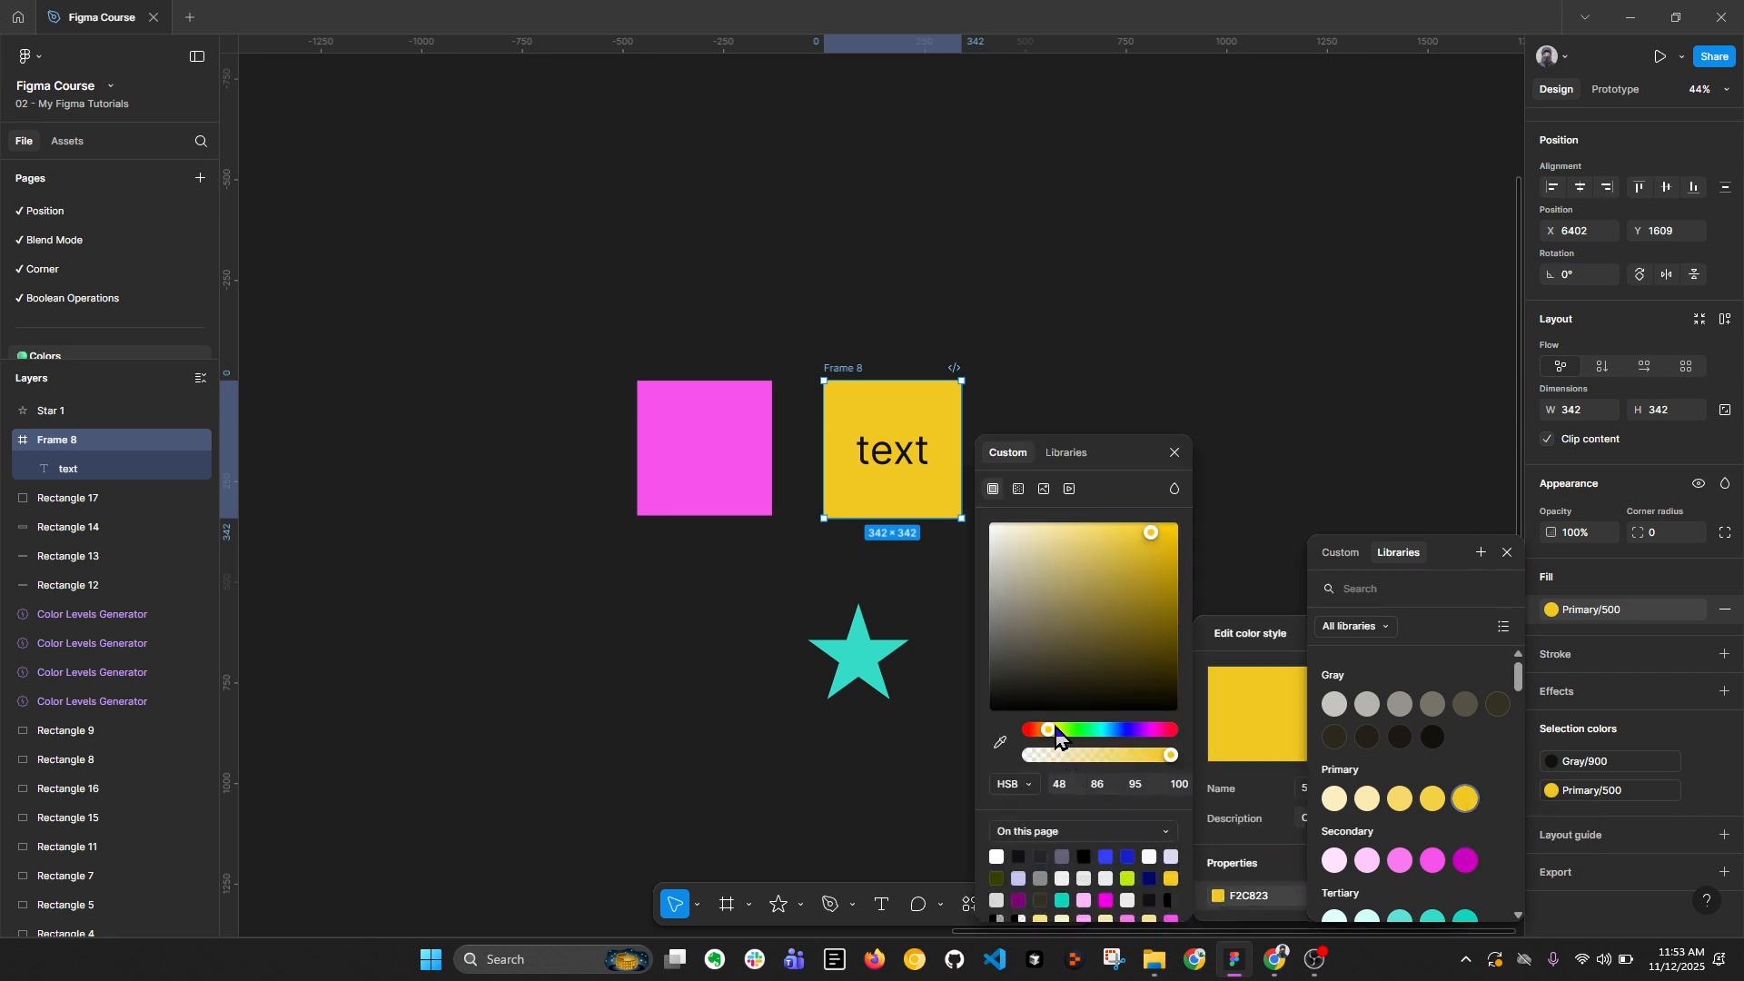
left_click_drag(1048, 730, 1039, 741)
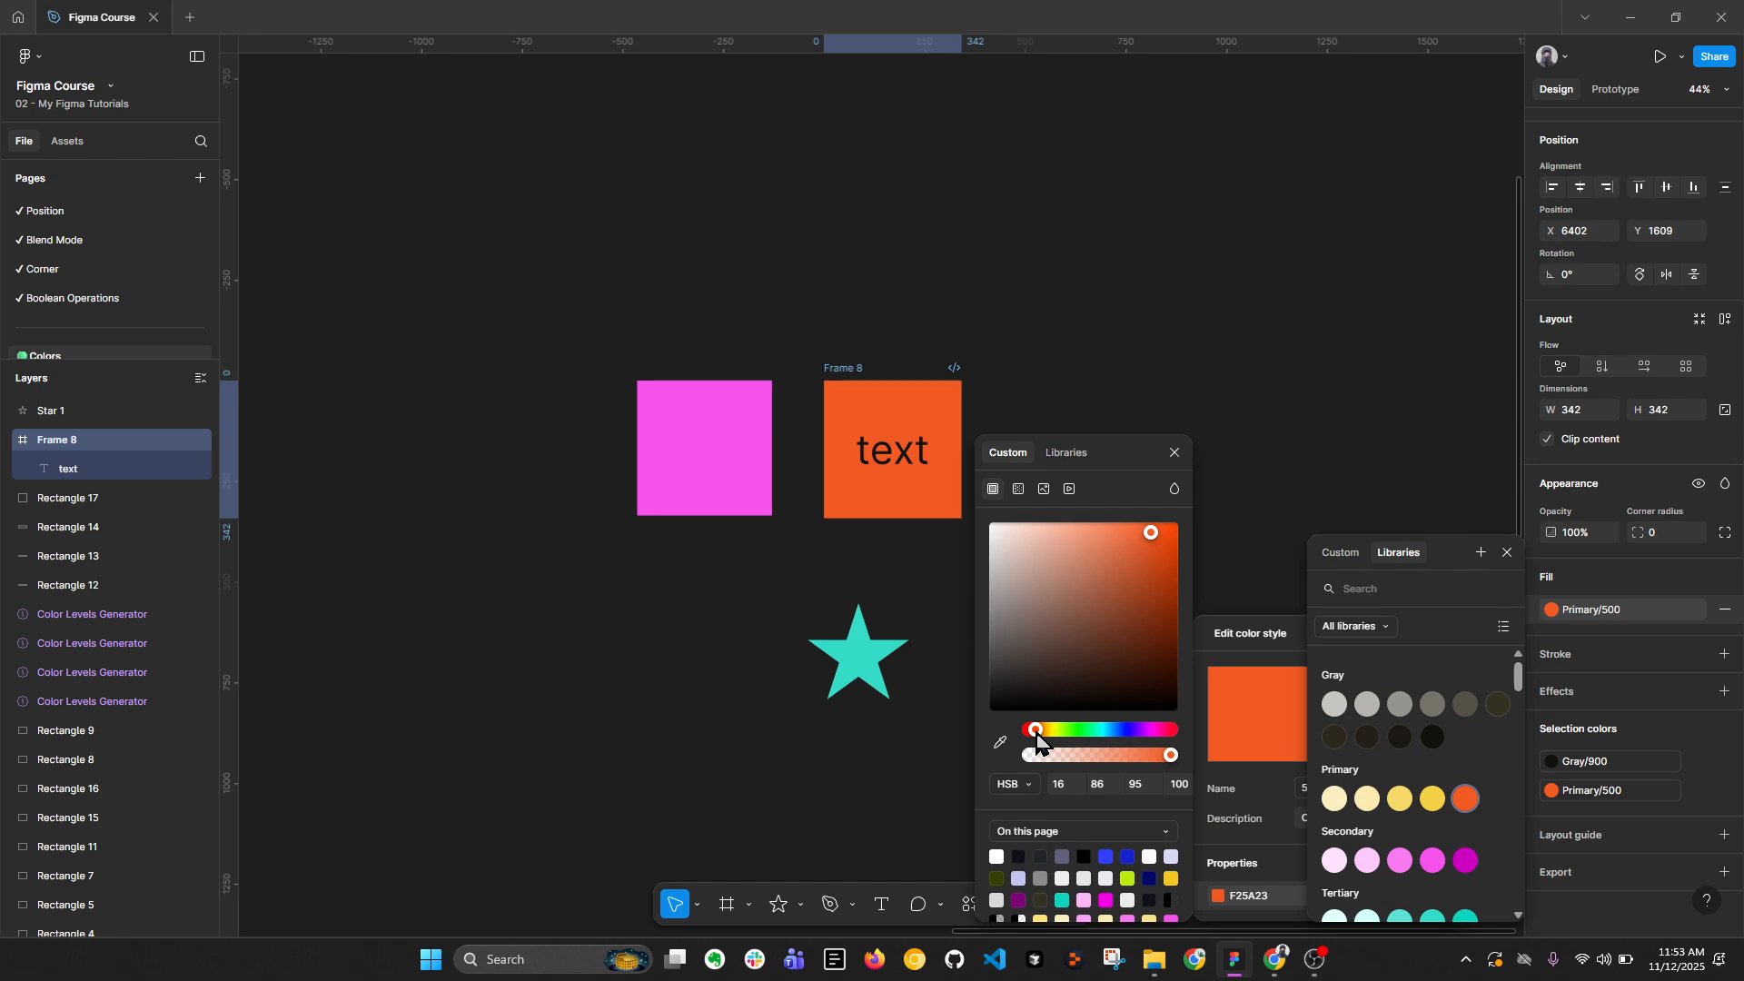
key("ctrl+z")
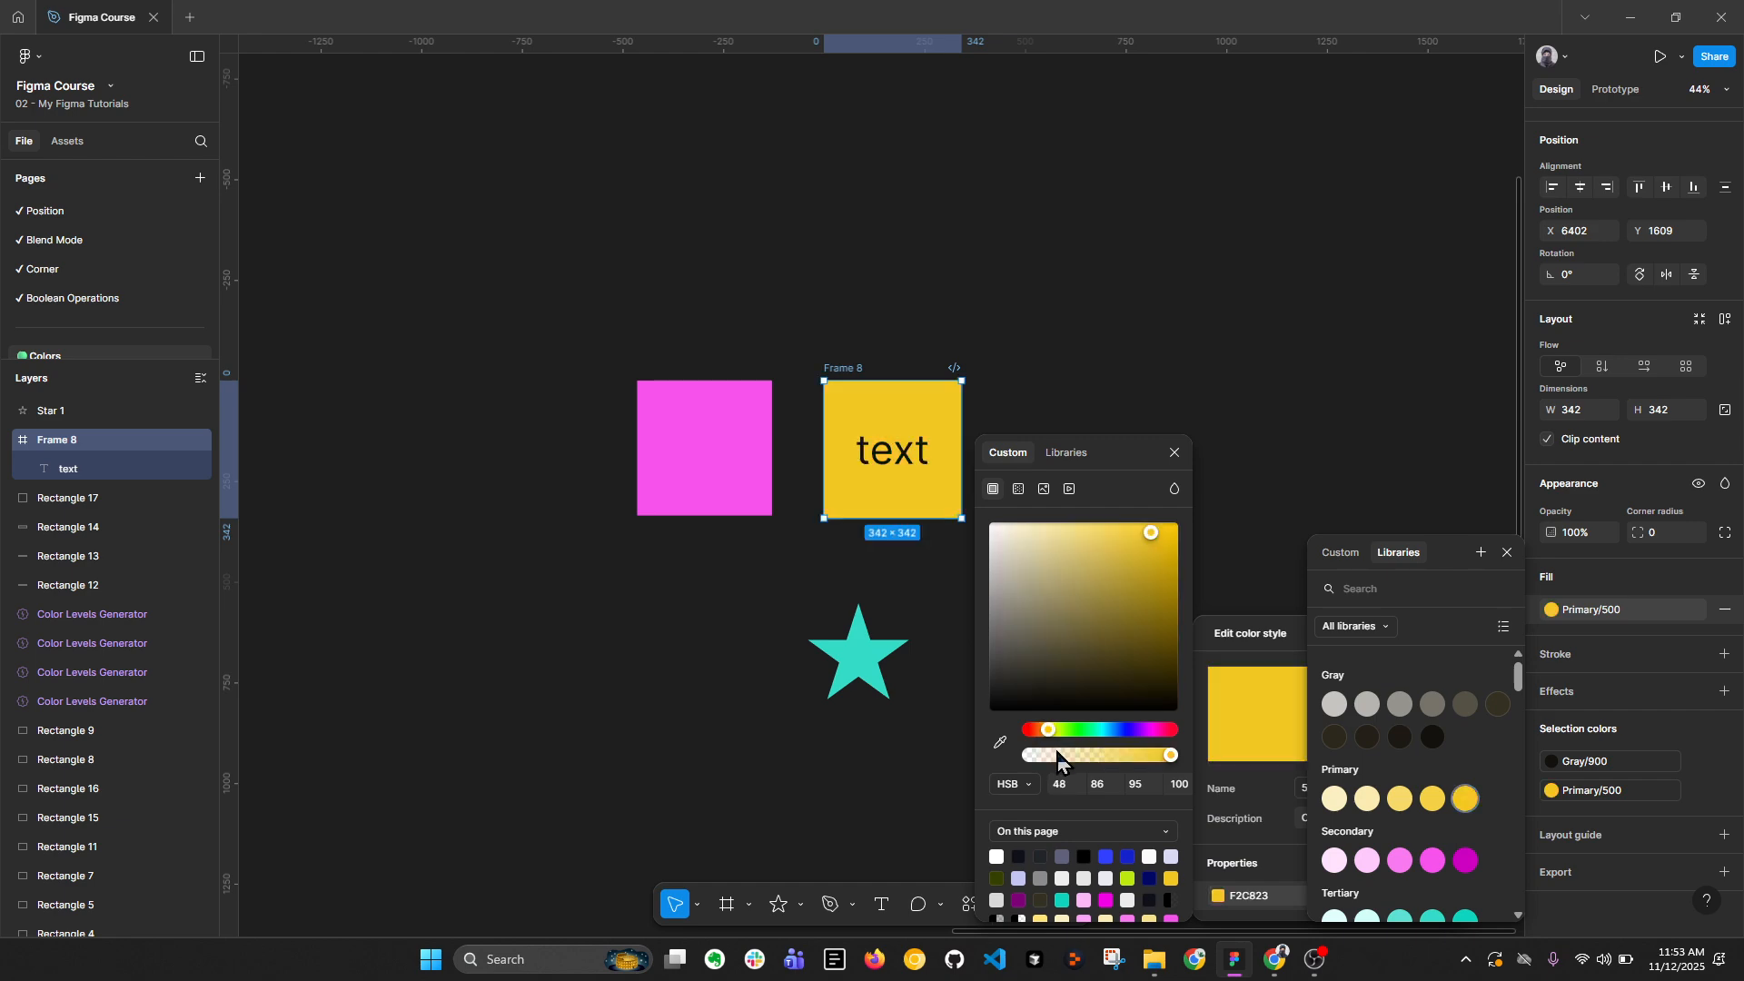
left_click(1174, 452)
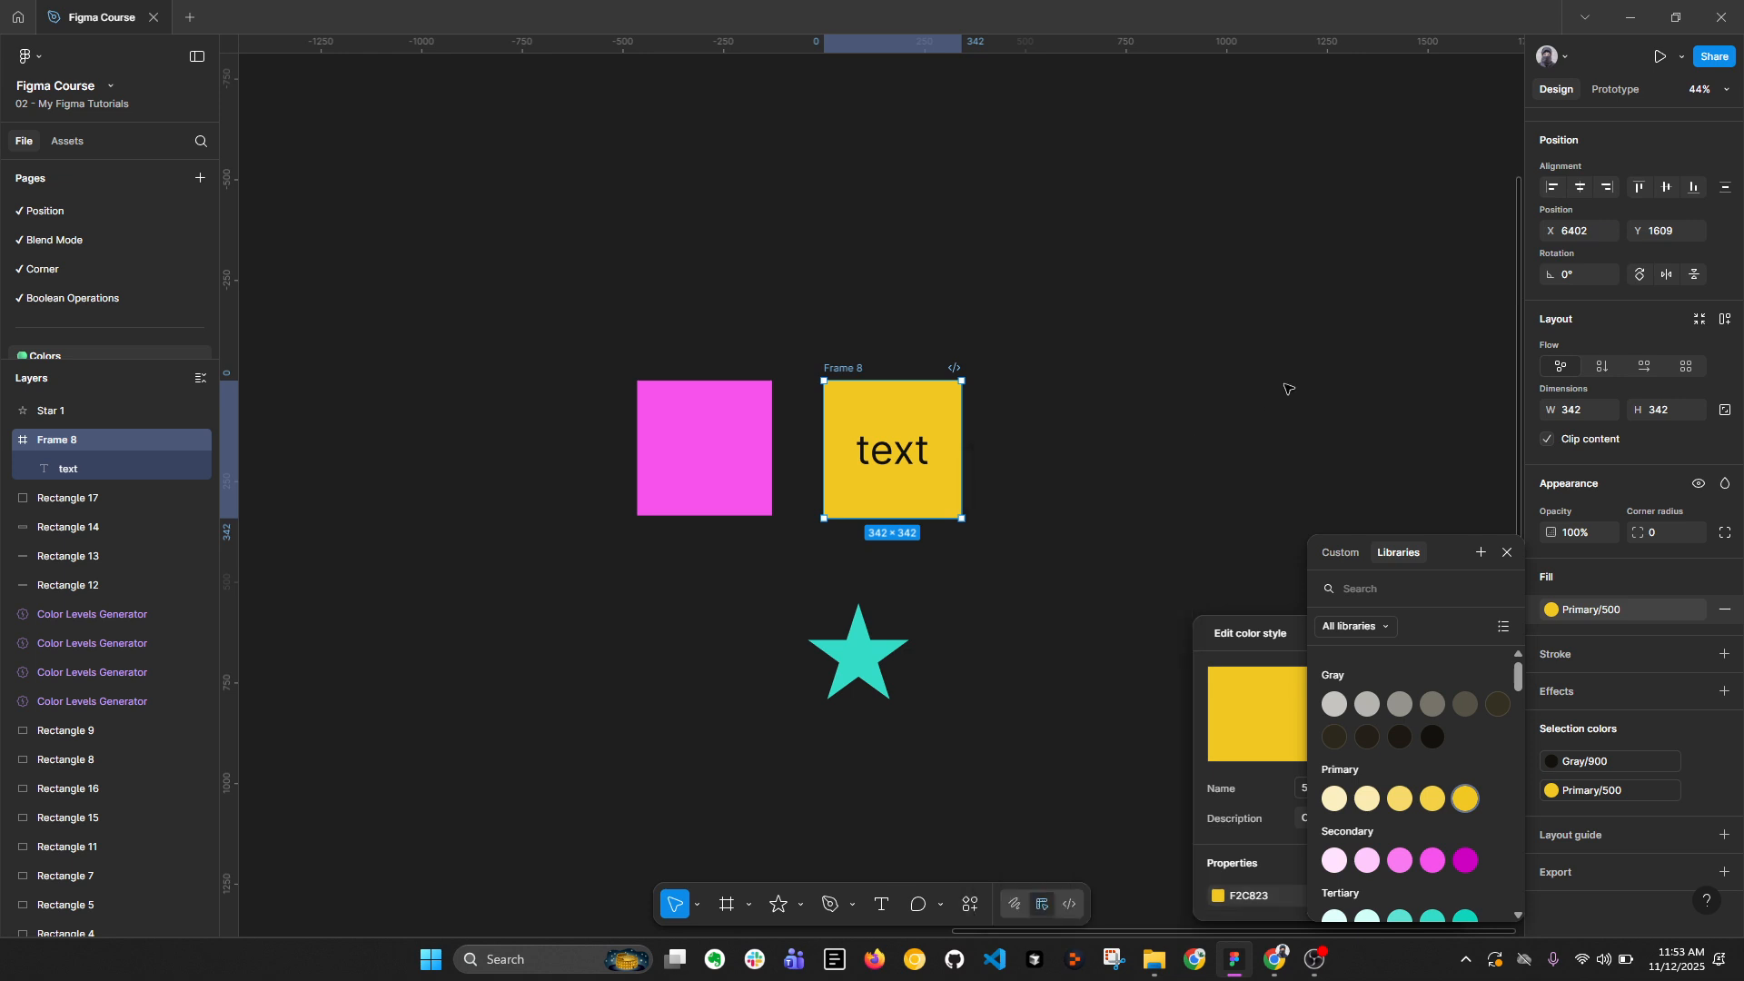
left_click(1288, 389)
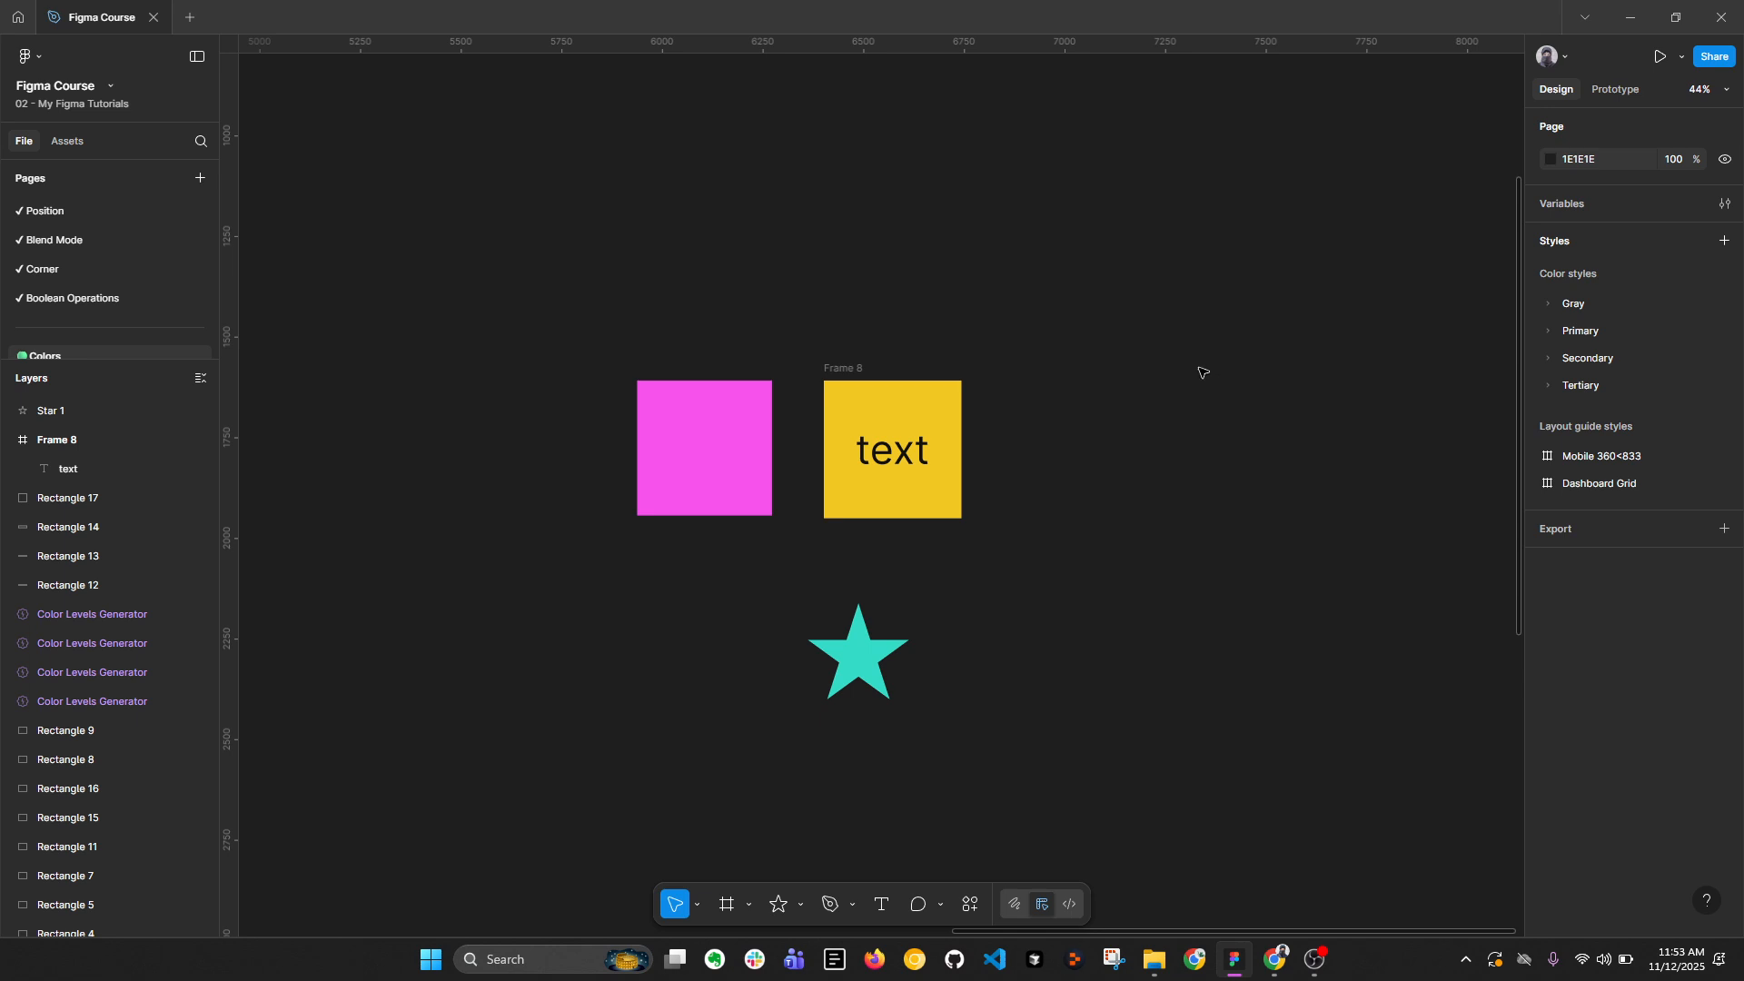
Step: Add a white FFFFFF inside stroke with a weight of 4 to the pink rectangle beside Frame 8
left_click(646, 432)
scroll(655, 431, "up", 3)
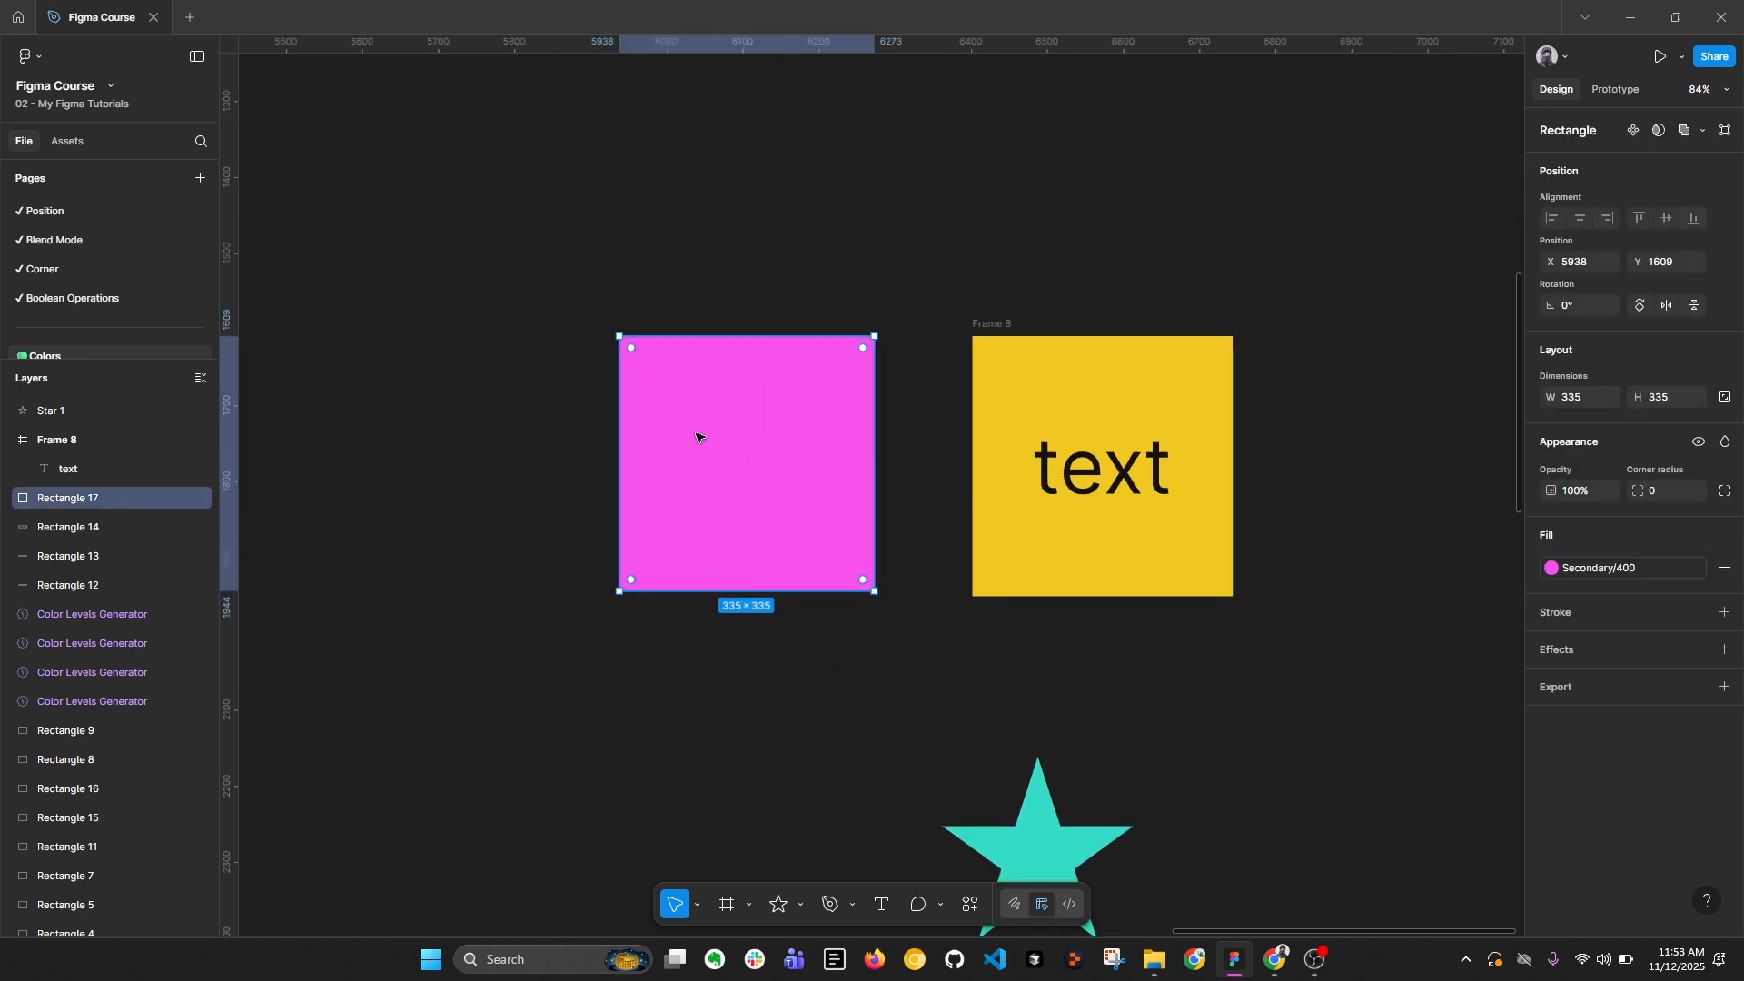
left_click(1725, 622)
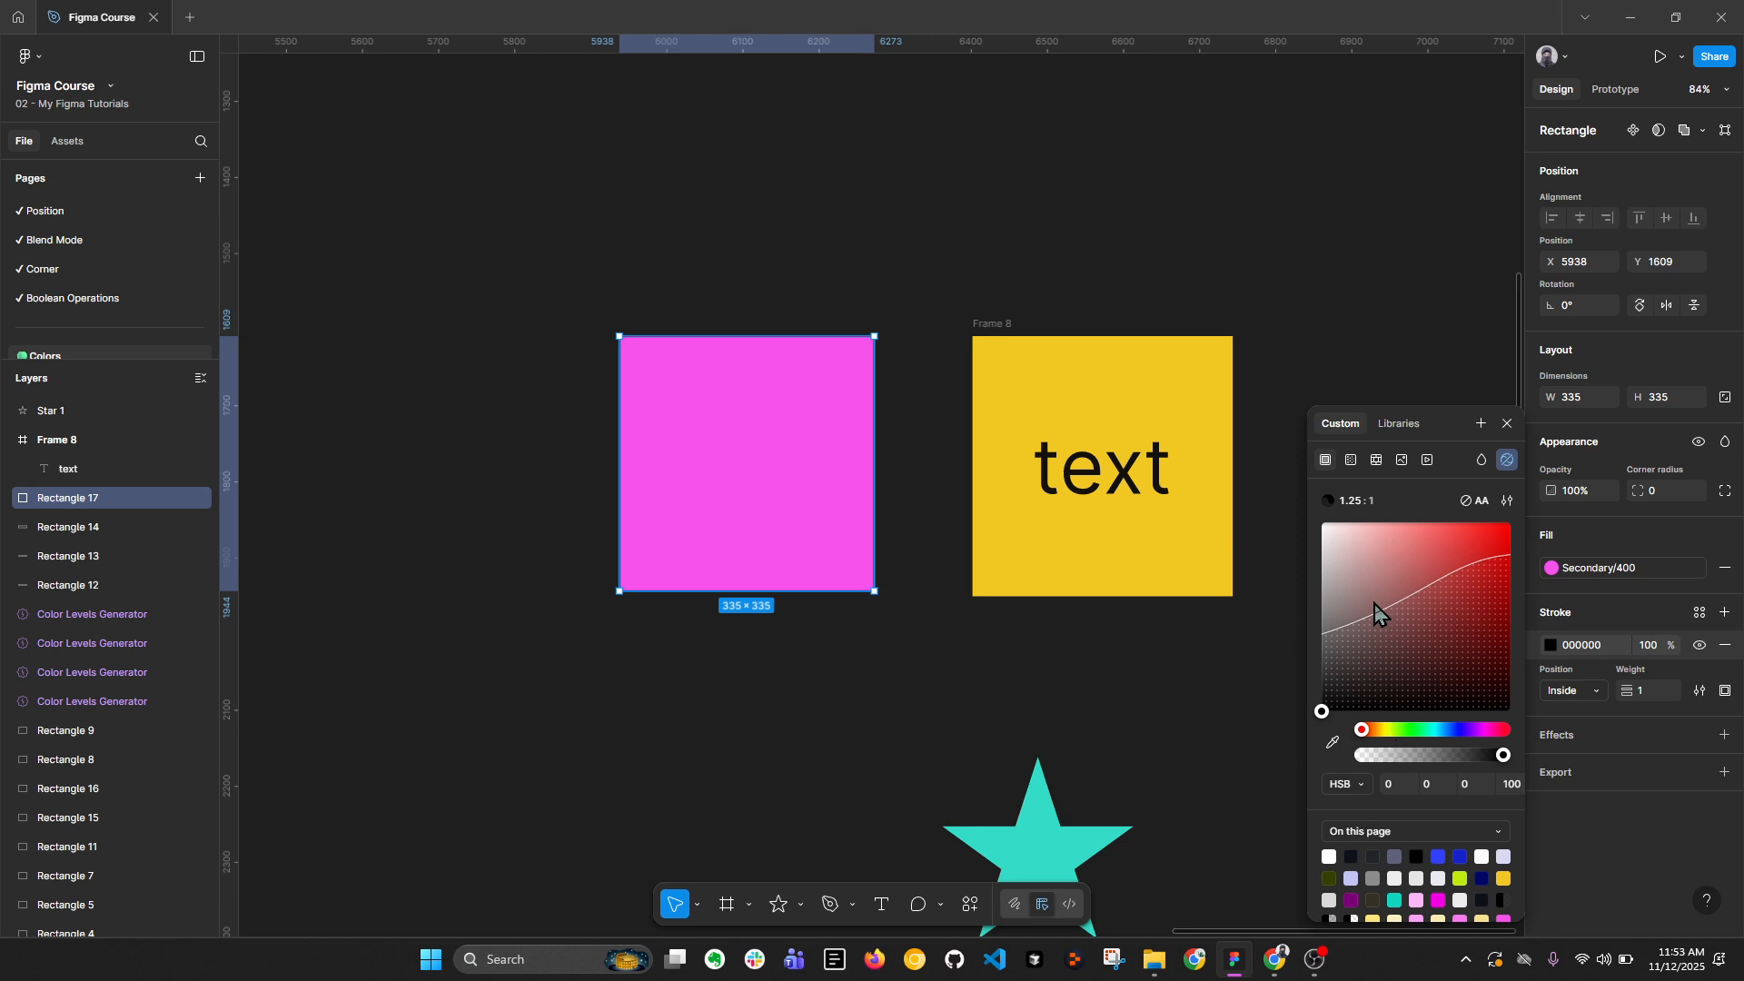
mouse_move(1374, 602)
left_mouse_down()
mouse_move(1167, 474)
mouse_move(726, 427)
left_mouse_up()
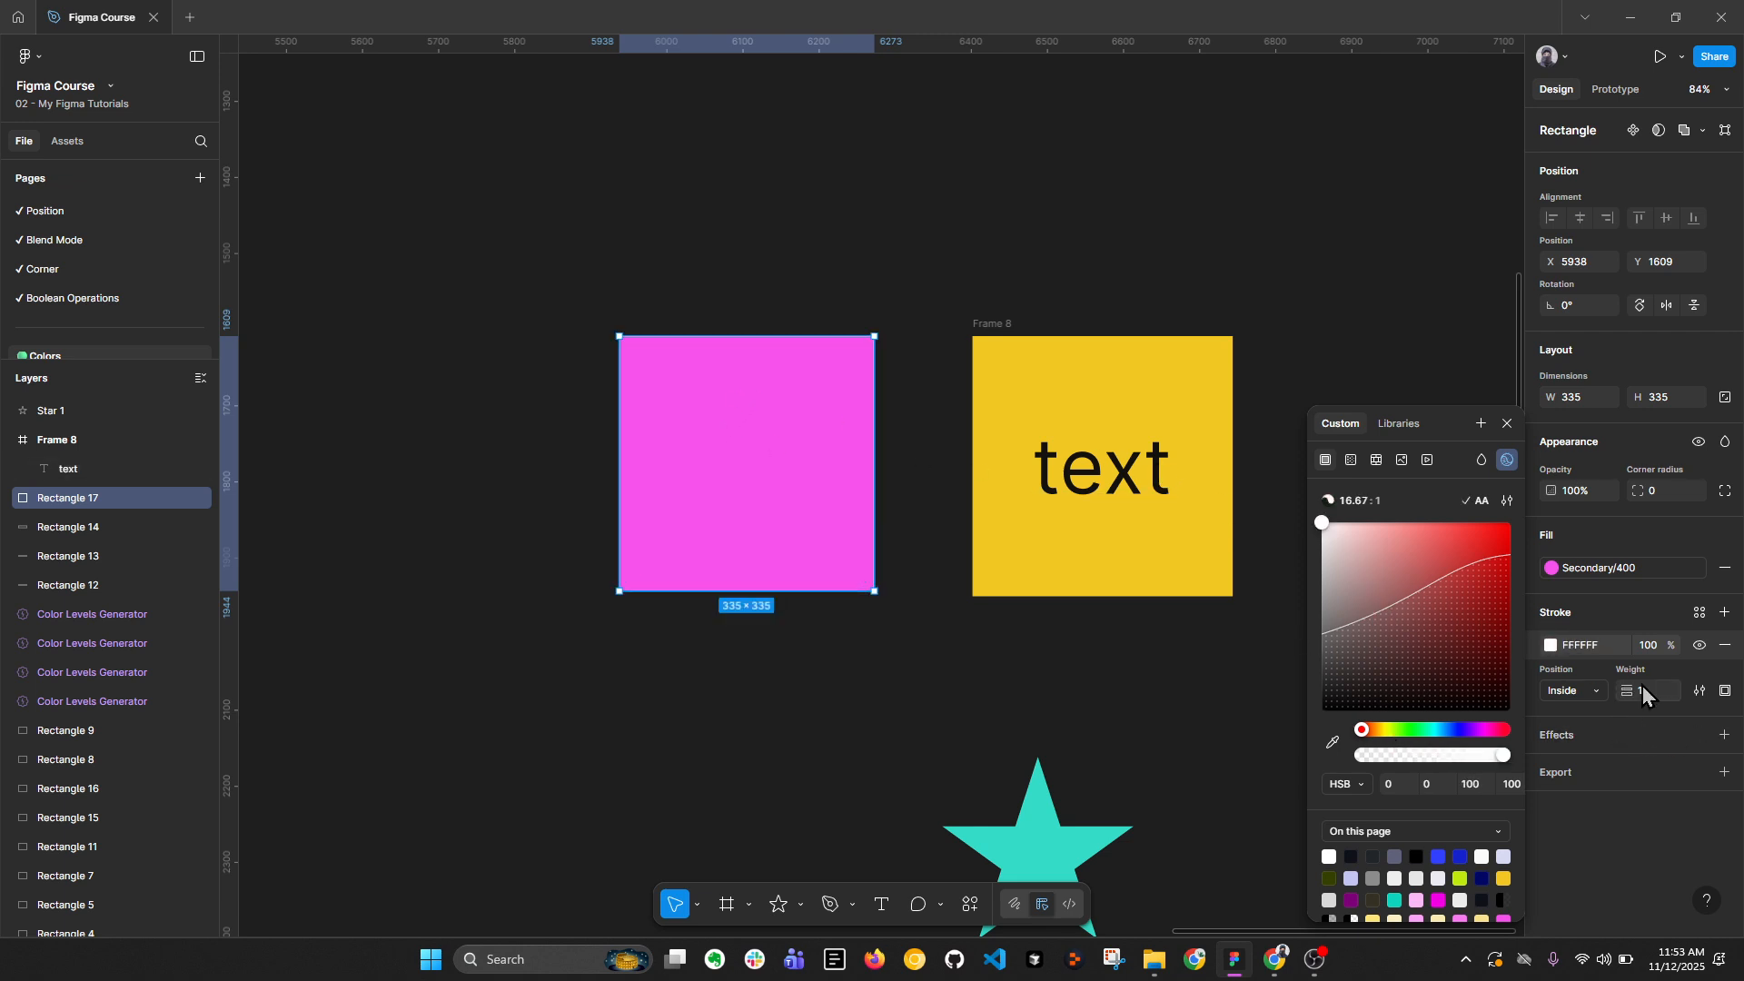
key("Return")
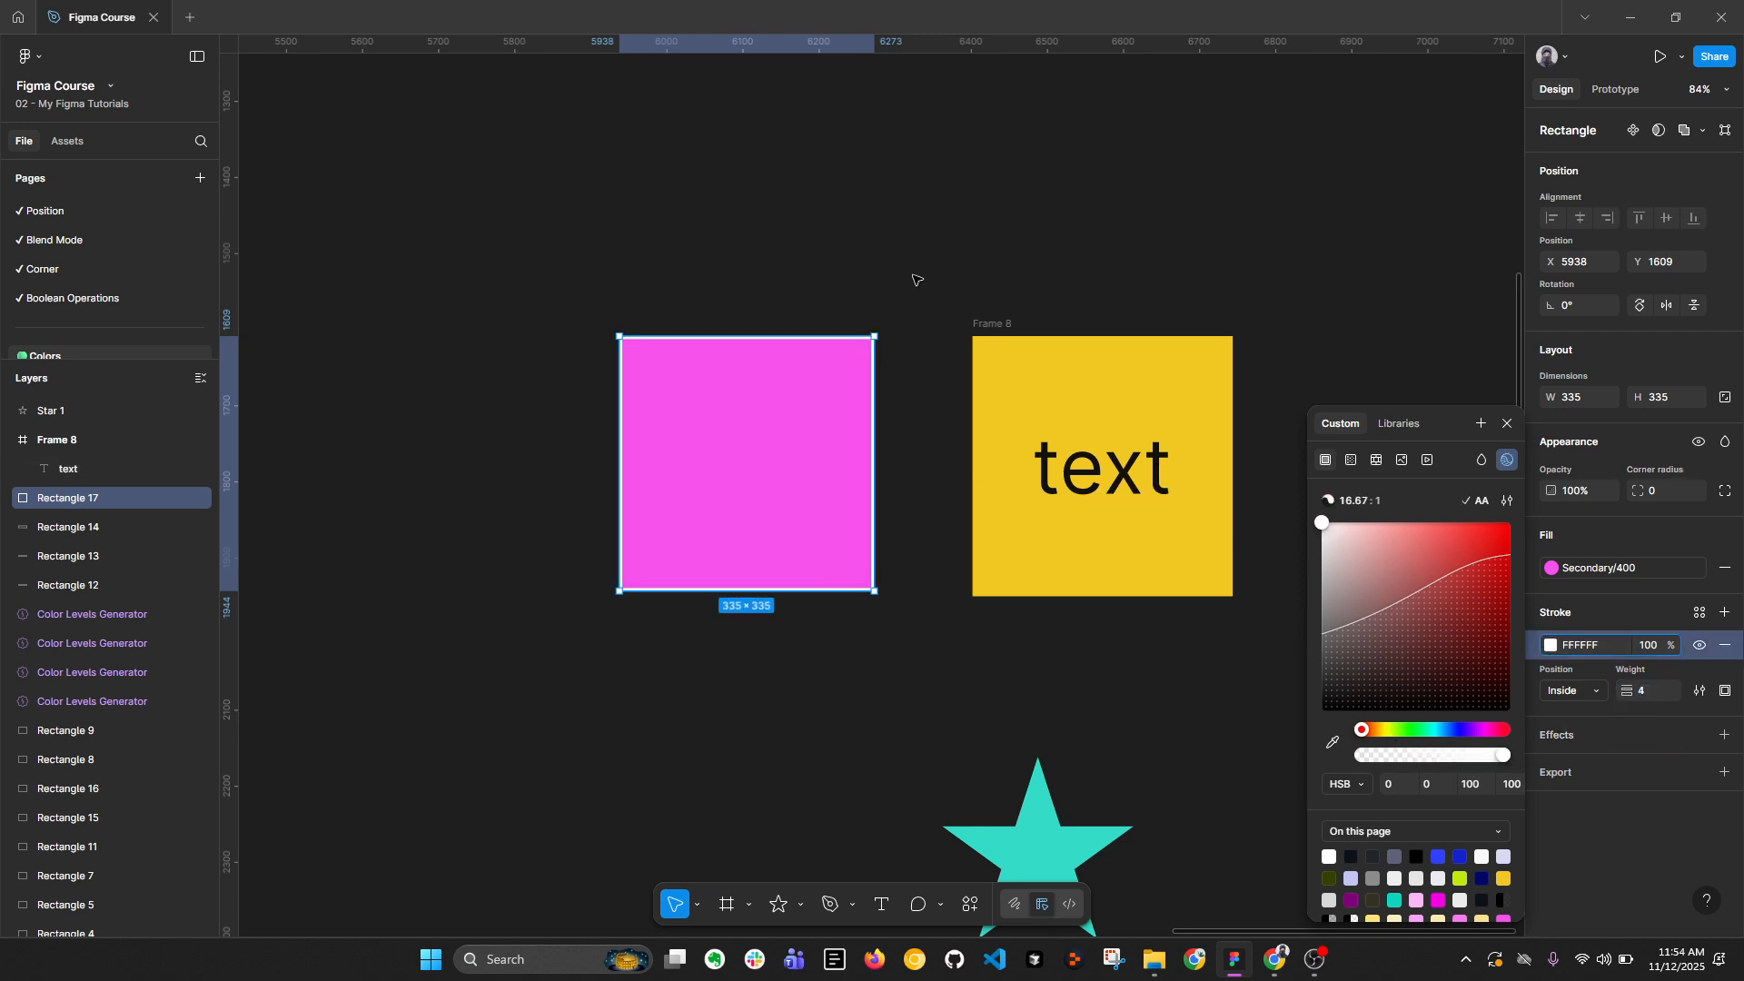
left_click(915, 278)
Step: Apply the Tertiary/400 color style to the pink rectangle's stroke
left_click(829, 399)
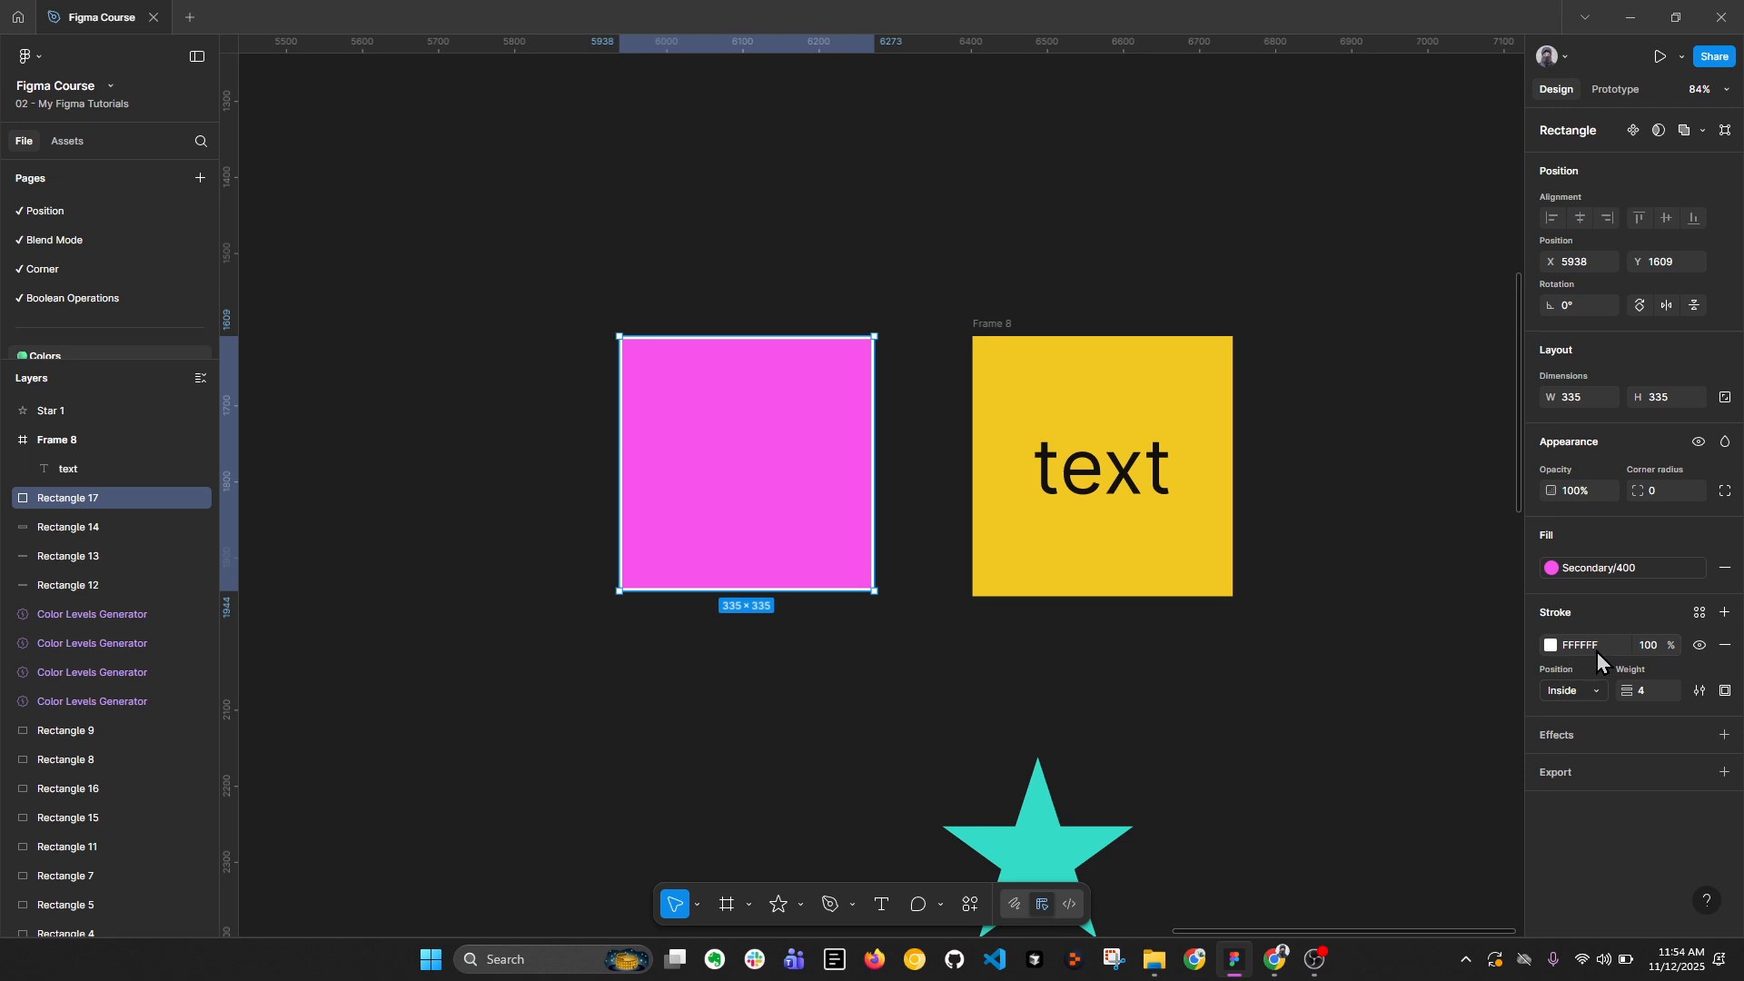
left_click(1699, 612)
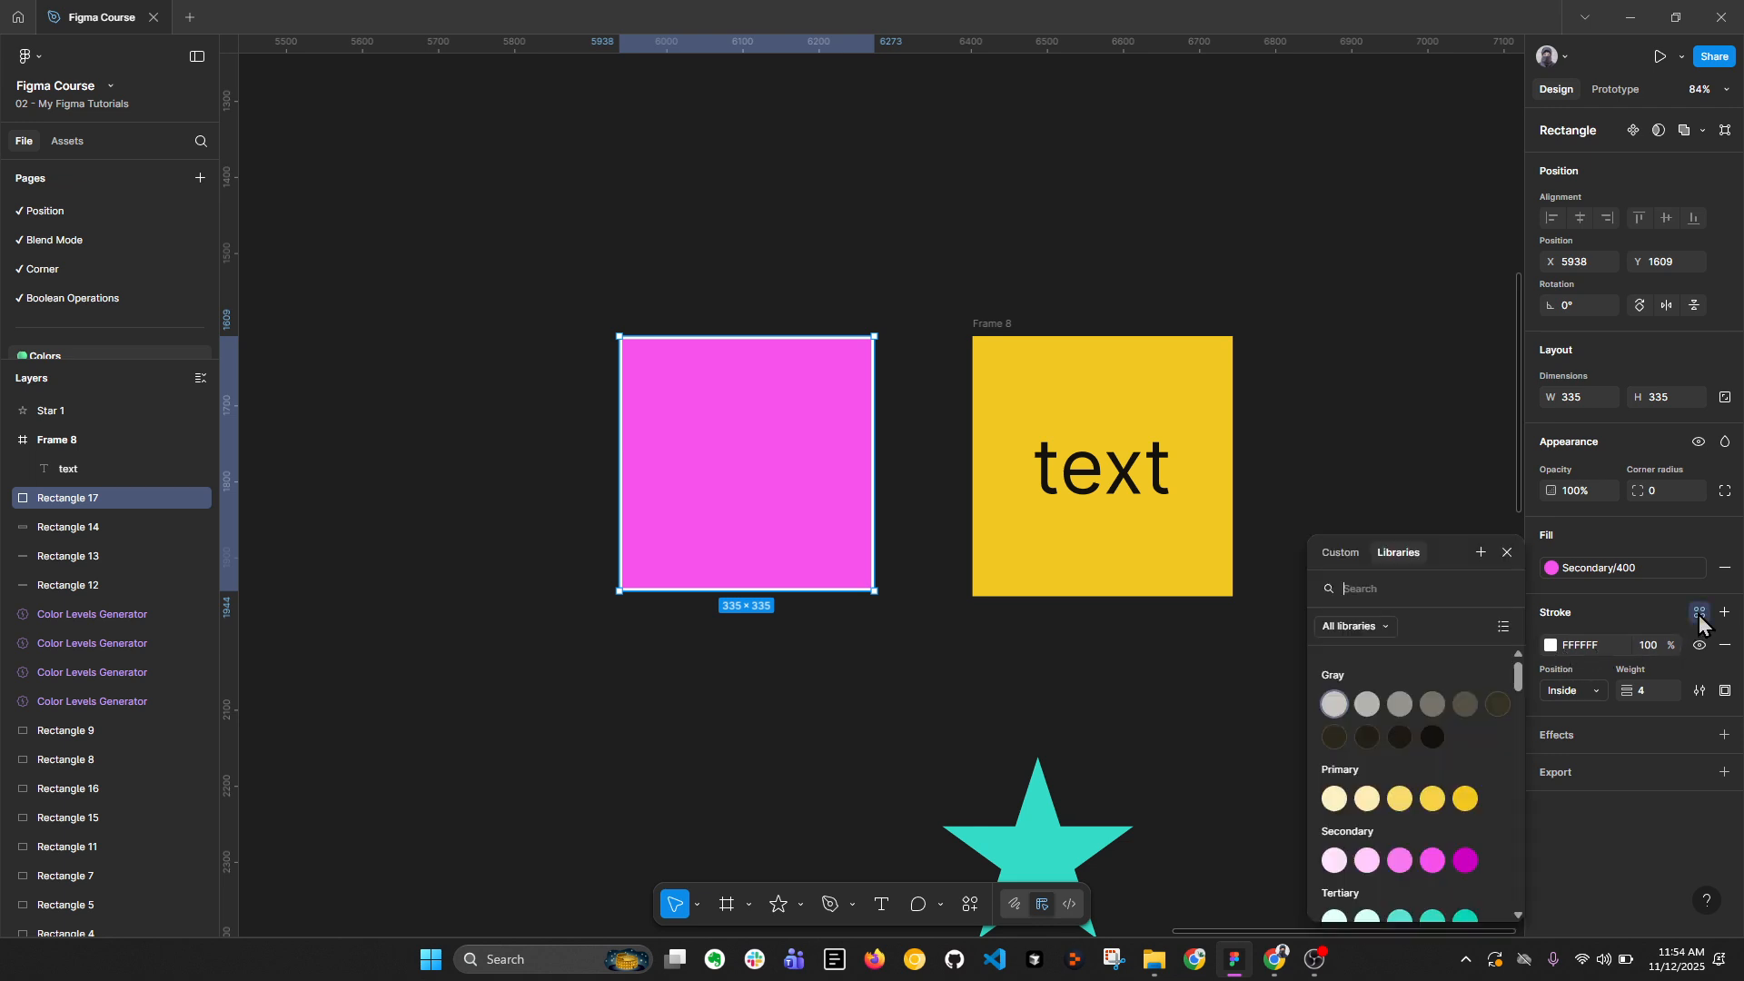
scroll(1462, 779, "down", 3)
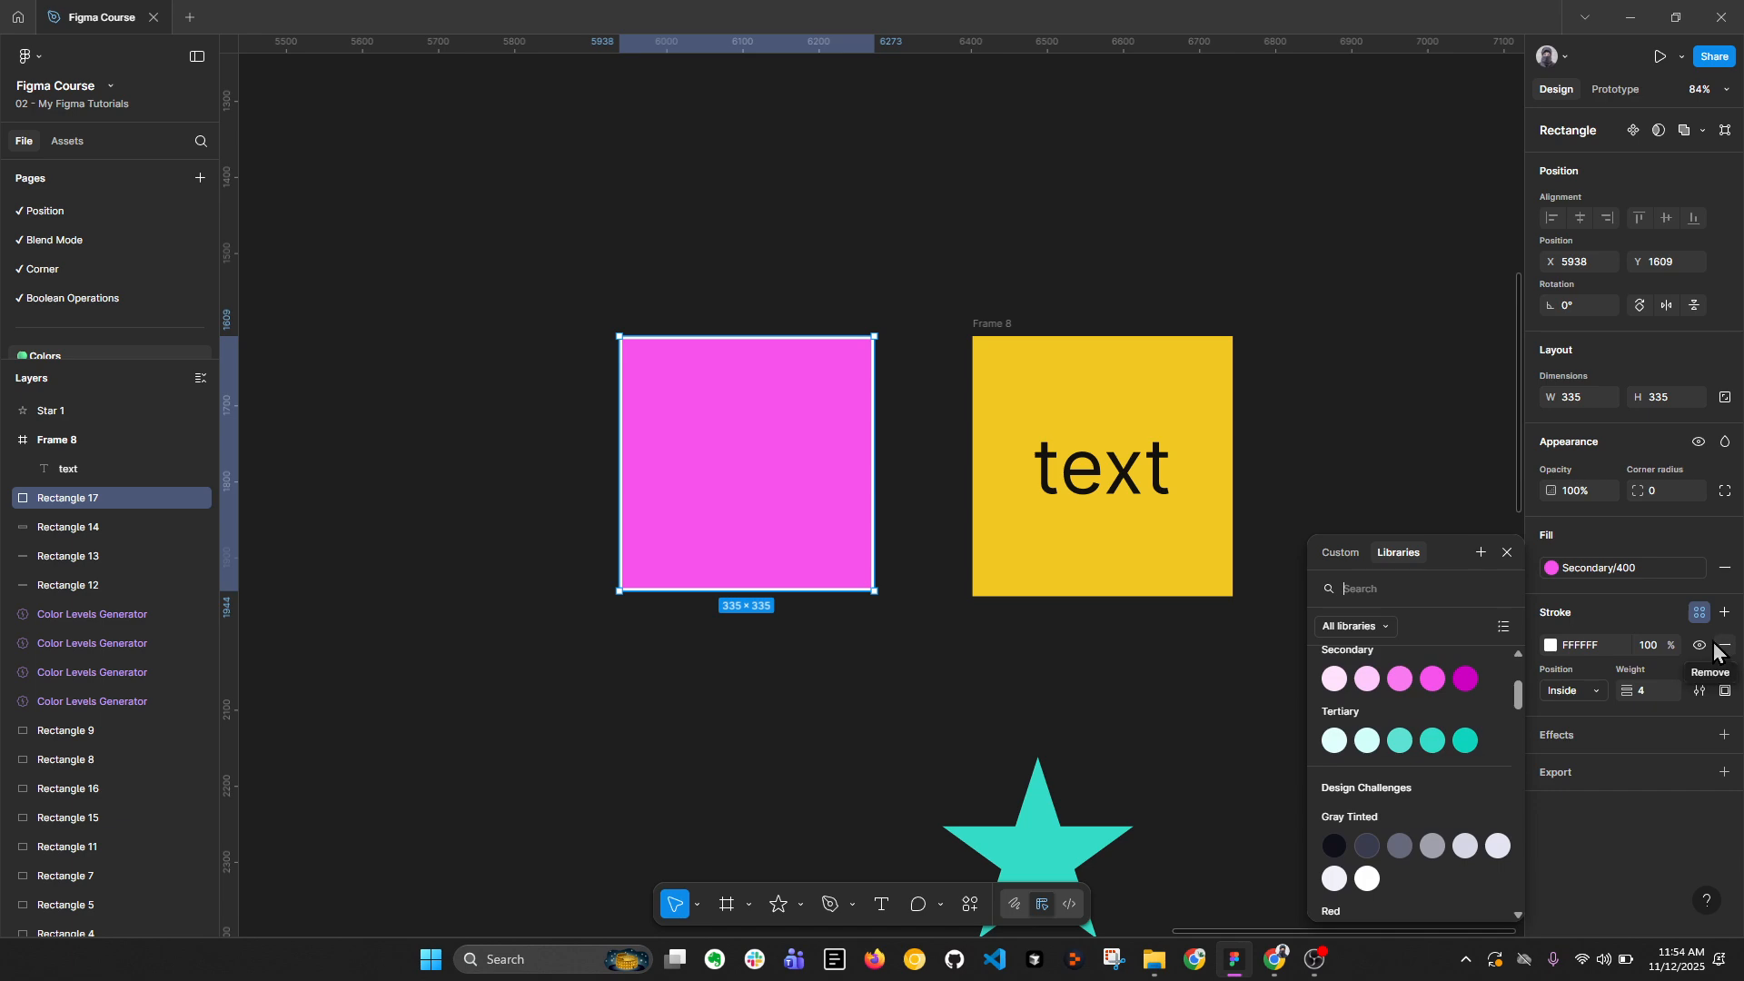
left_click(1434, 738)
left_click(942, 690)
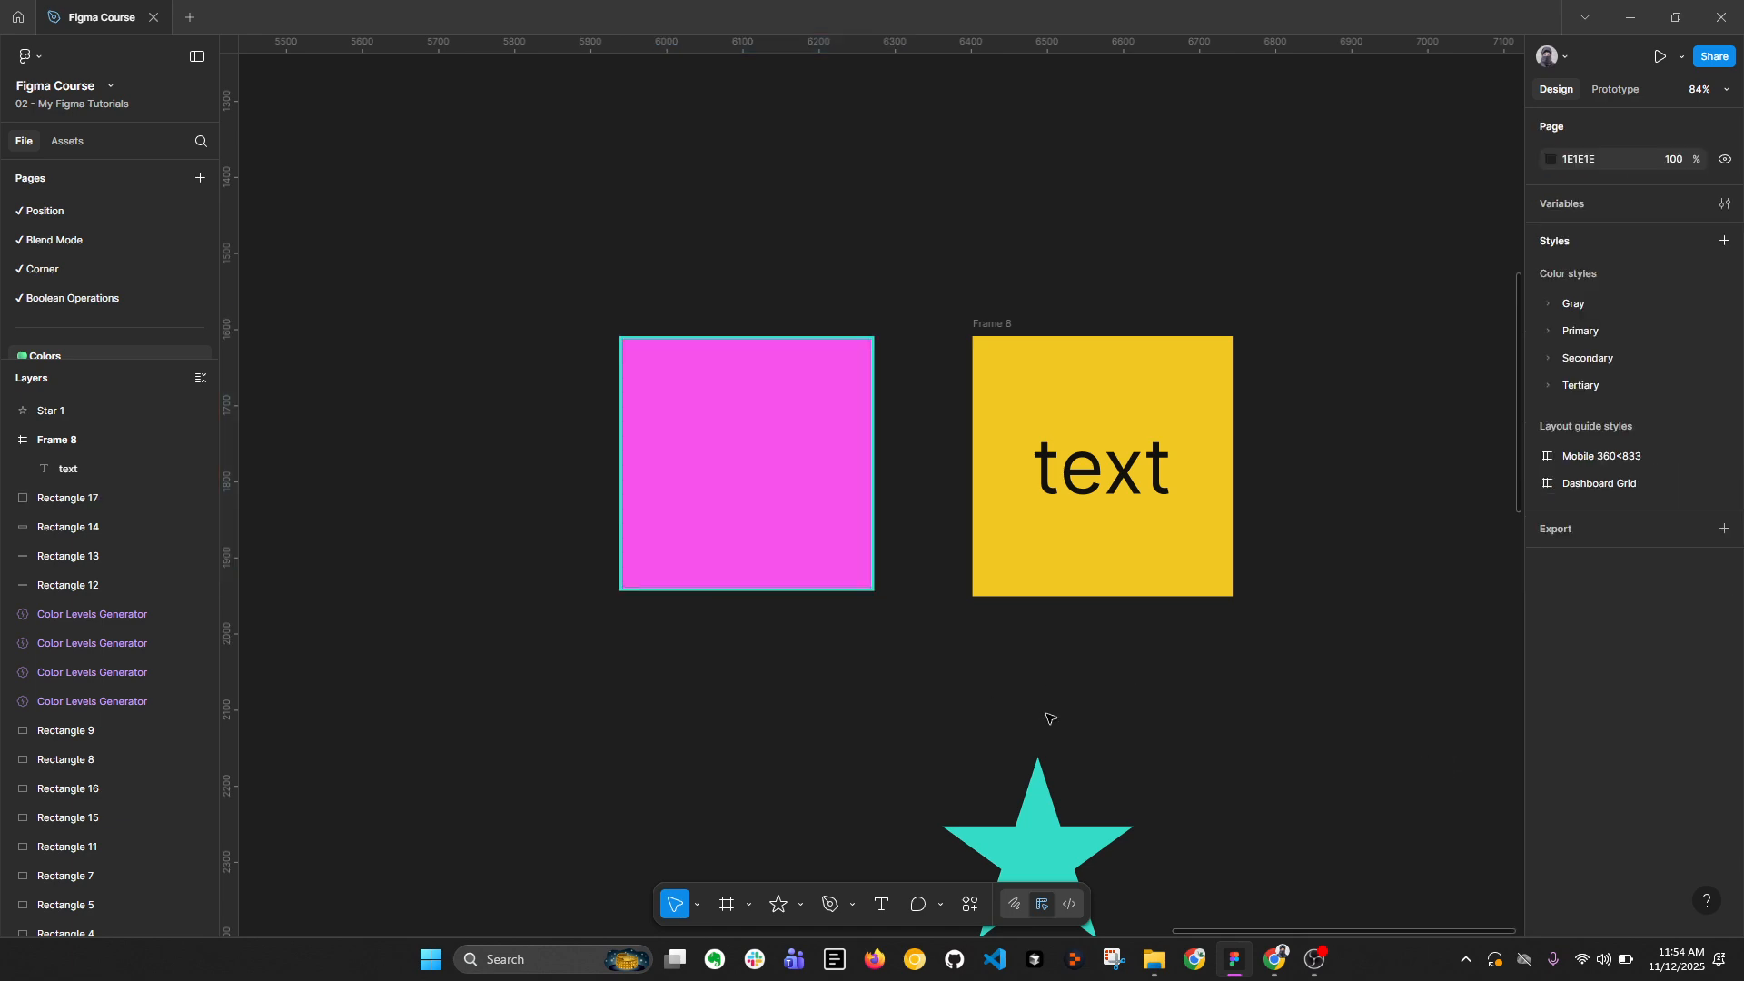
left_click(827, 551)
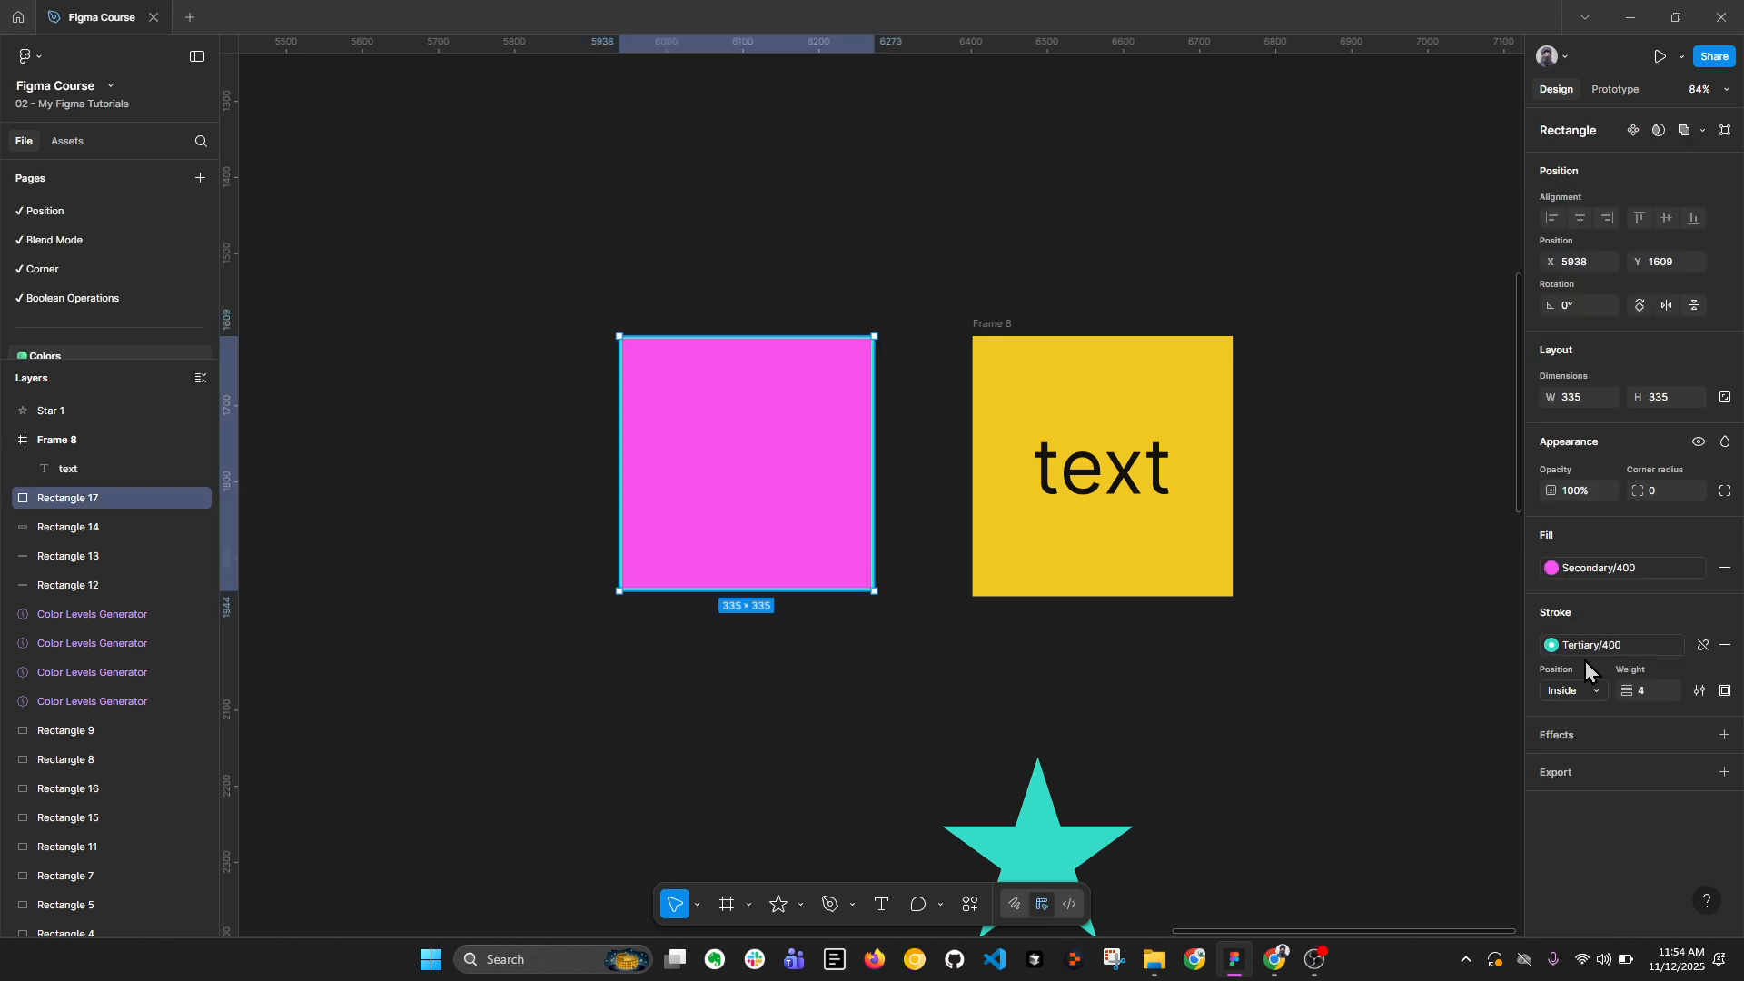
left_click(1306, 393)
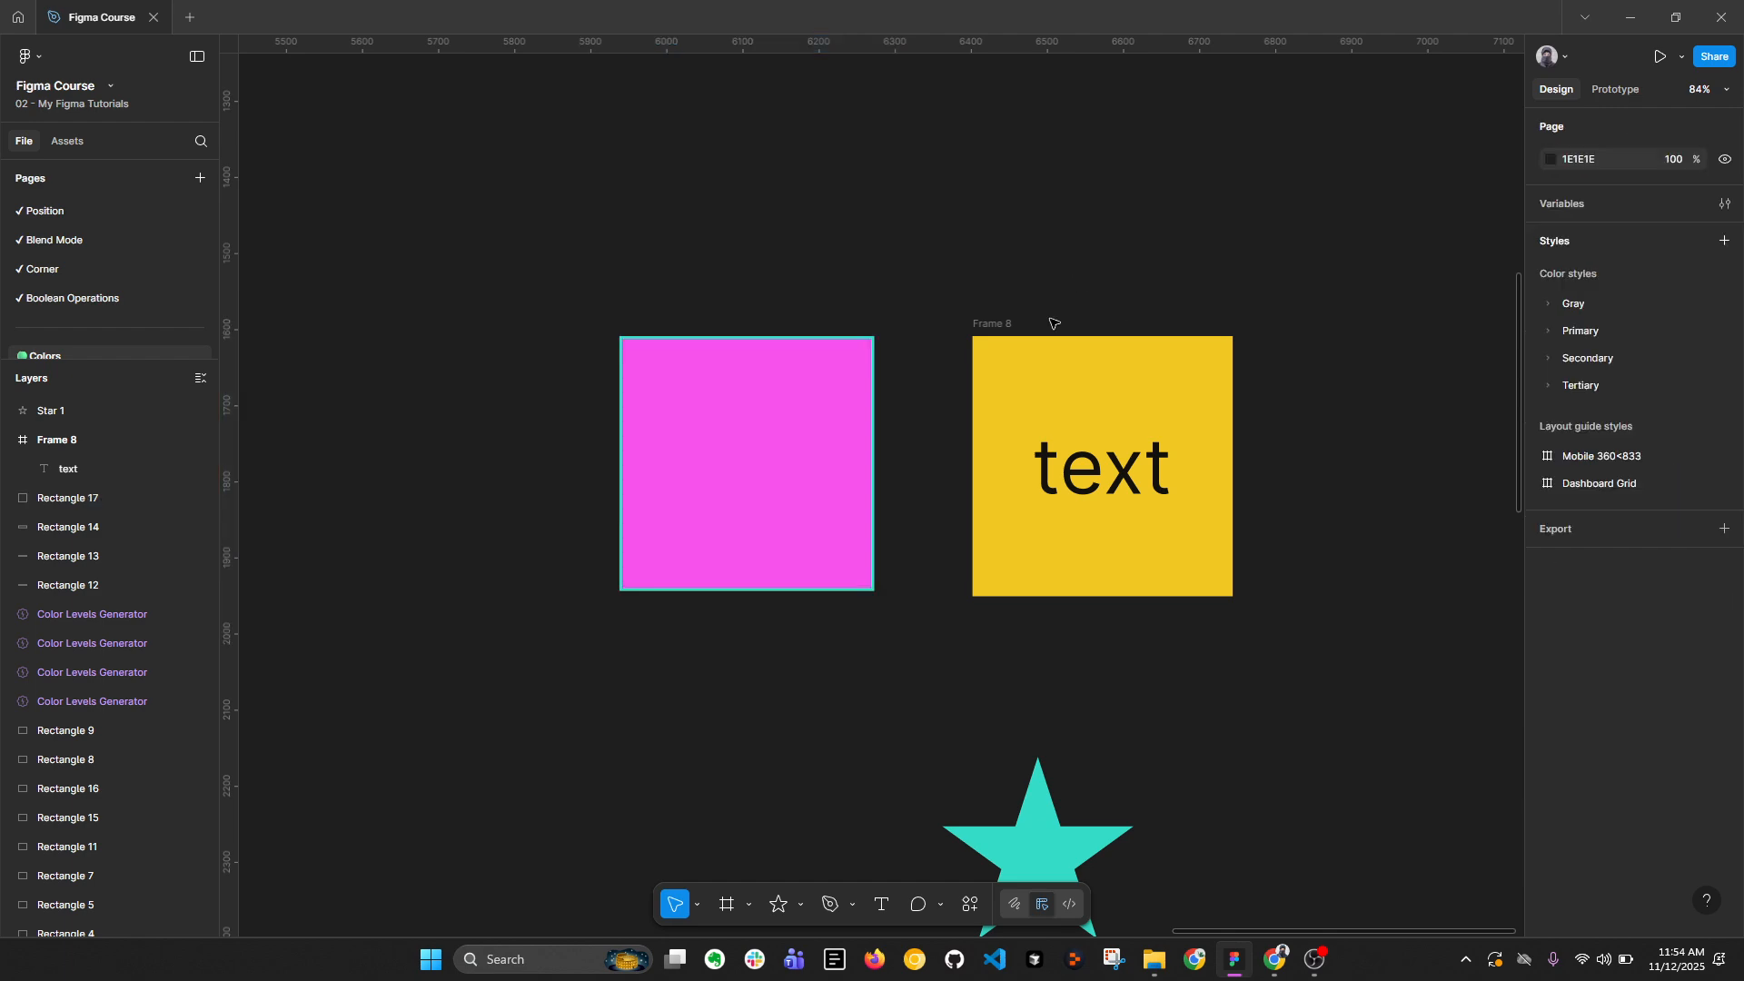
Step: Duplicate the yellow Frame 8 together with its text
scroll(1309, 240, "right", 5)
left_click(604, 329)
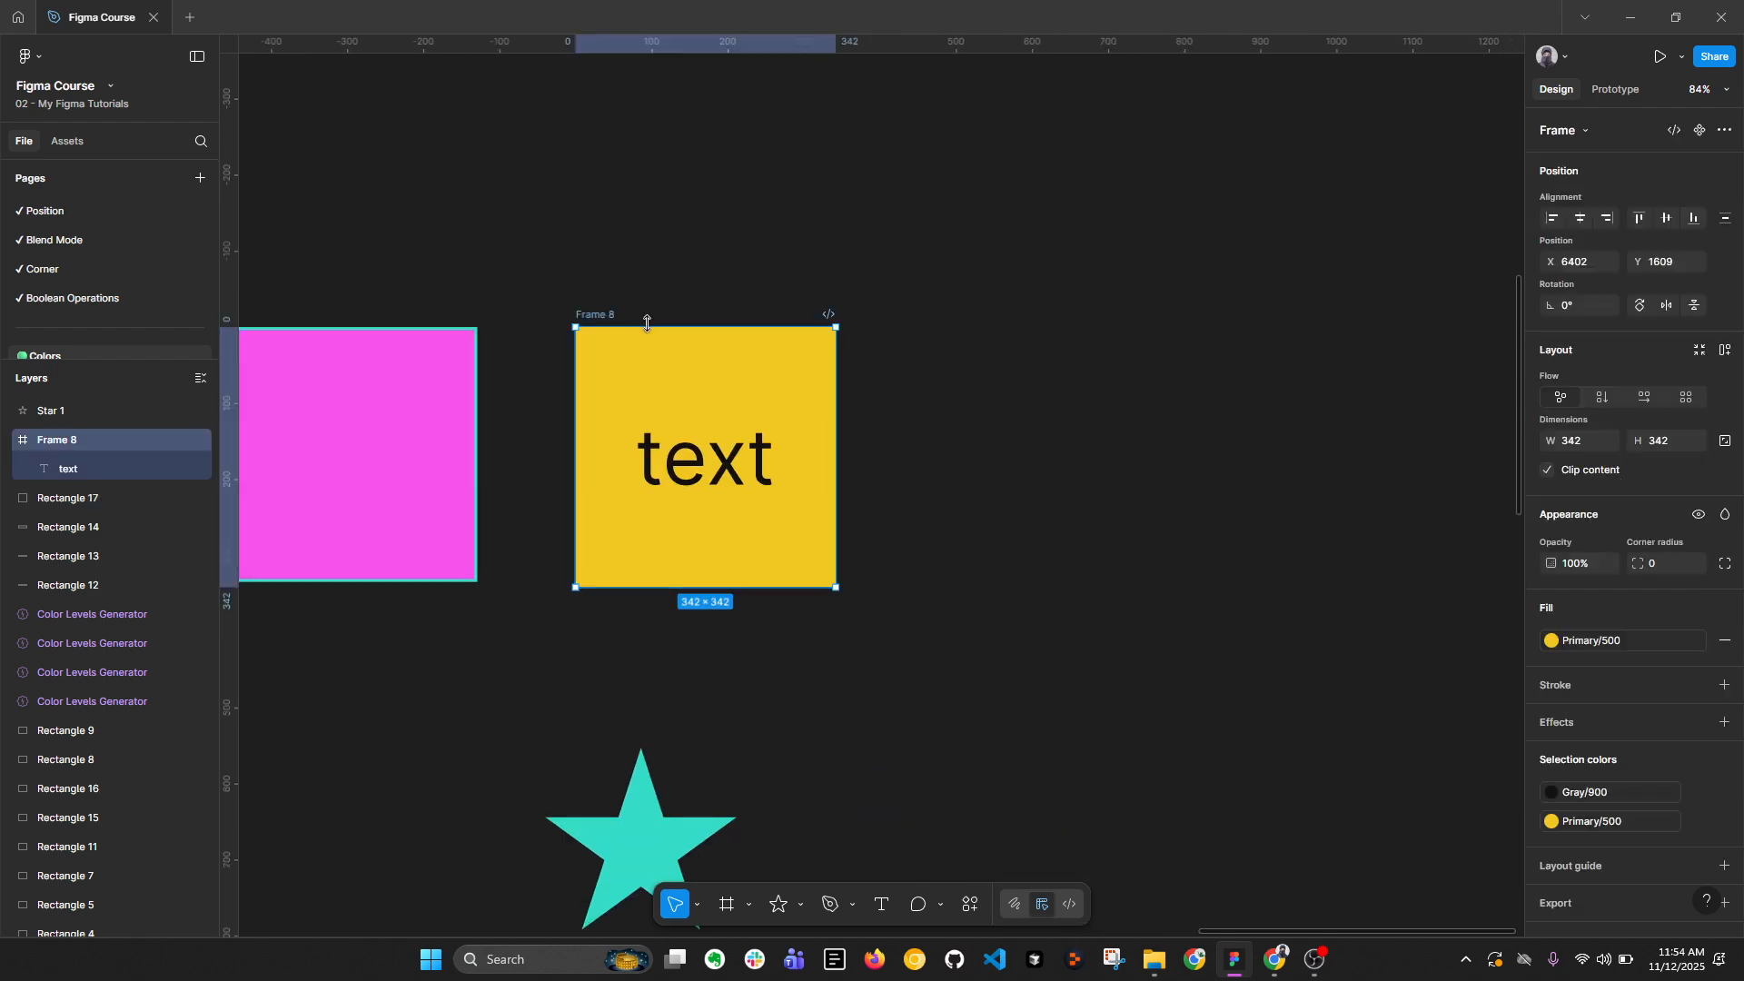
key("ctrl+d")
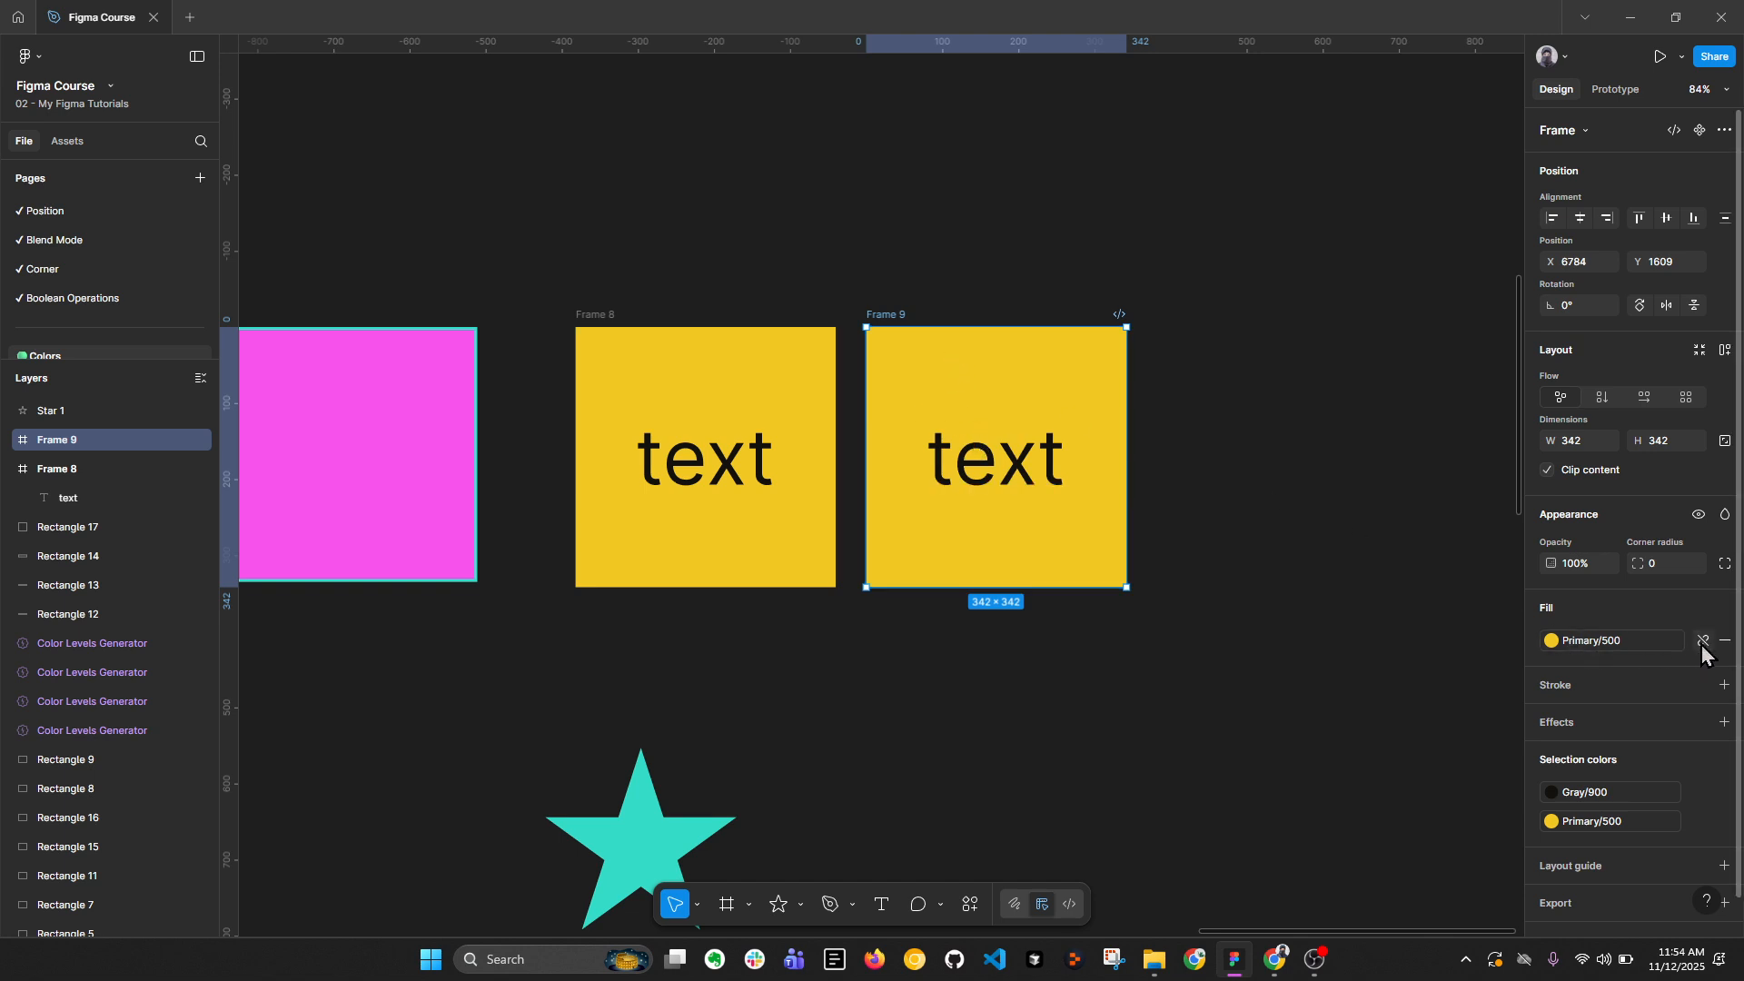
Step: Detach the Primary/500 style from the duplicated frame's fill and the Gray/900 style from its text
left_click(1701, 642)
left_click(1004, 479)
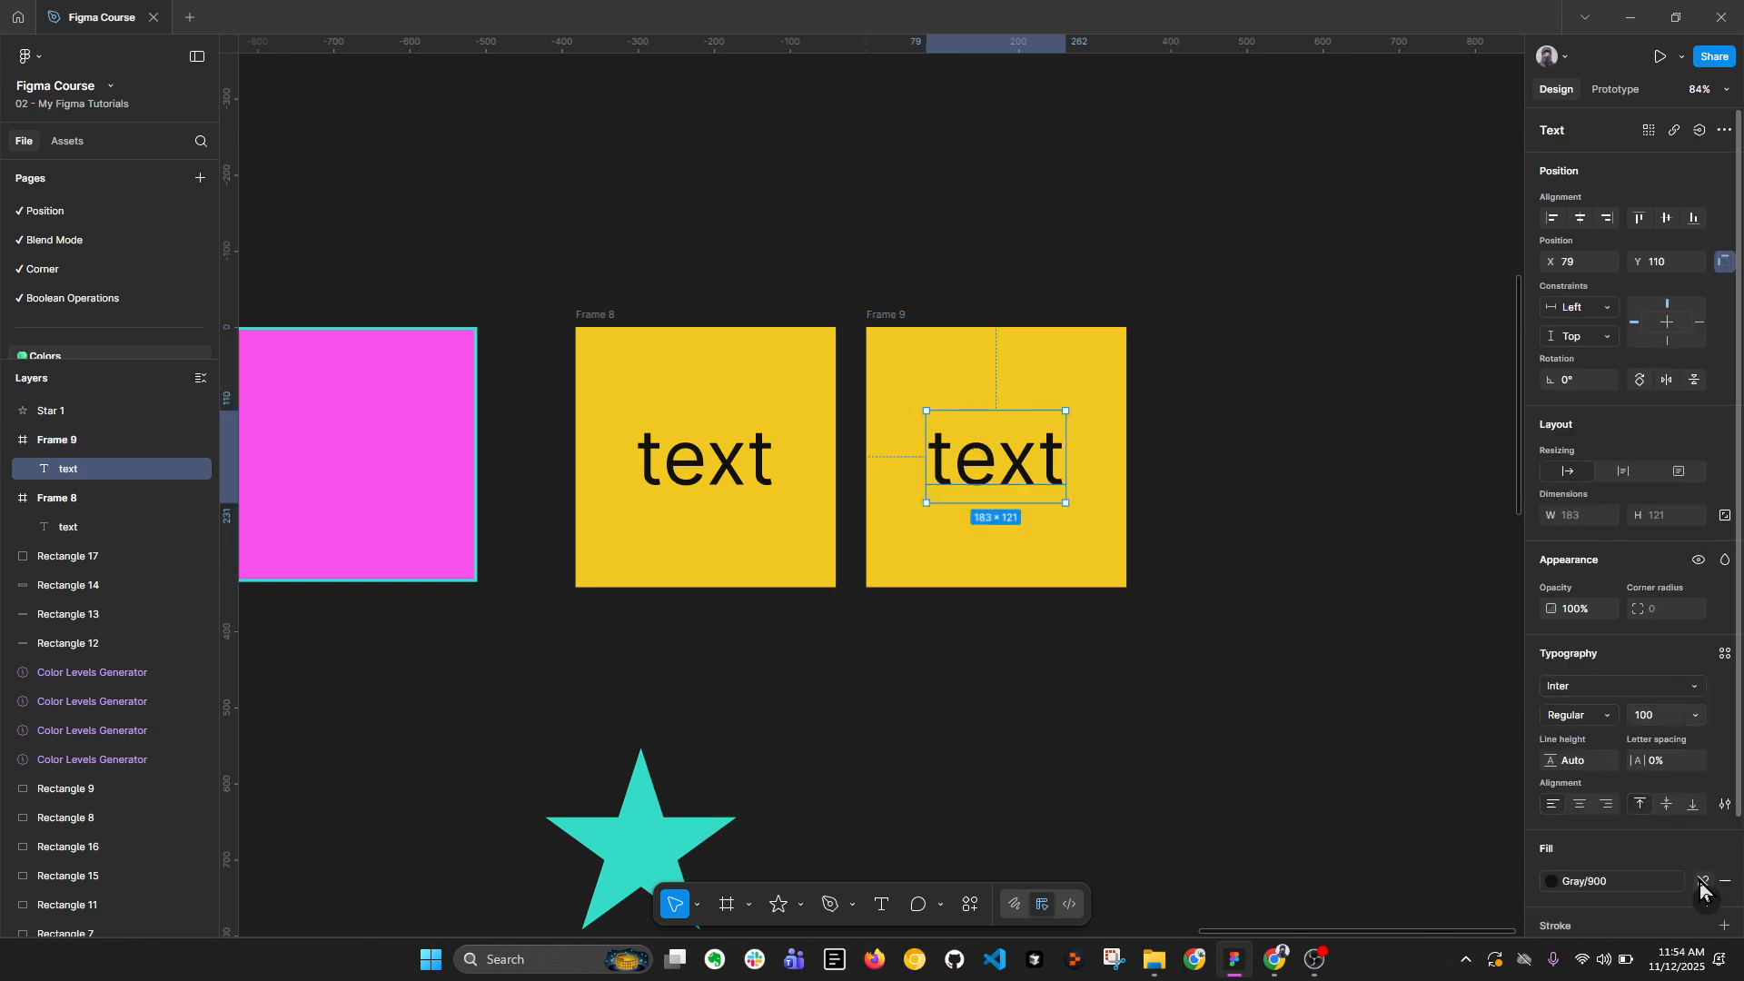
left_click(1143, 520)
Step: Set the fill of Frame 9 to white using the color name
left_click(1104, 473)
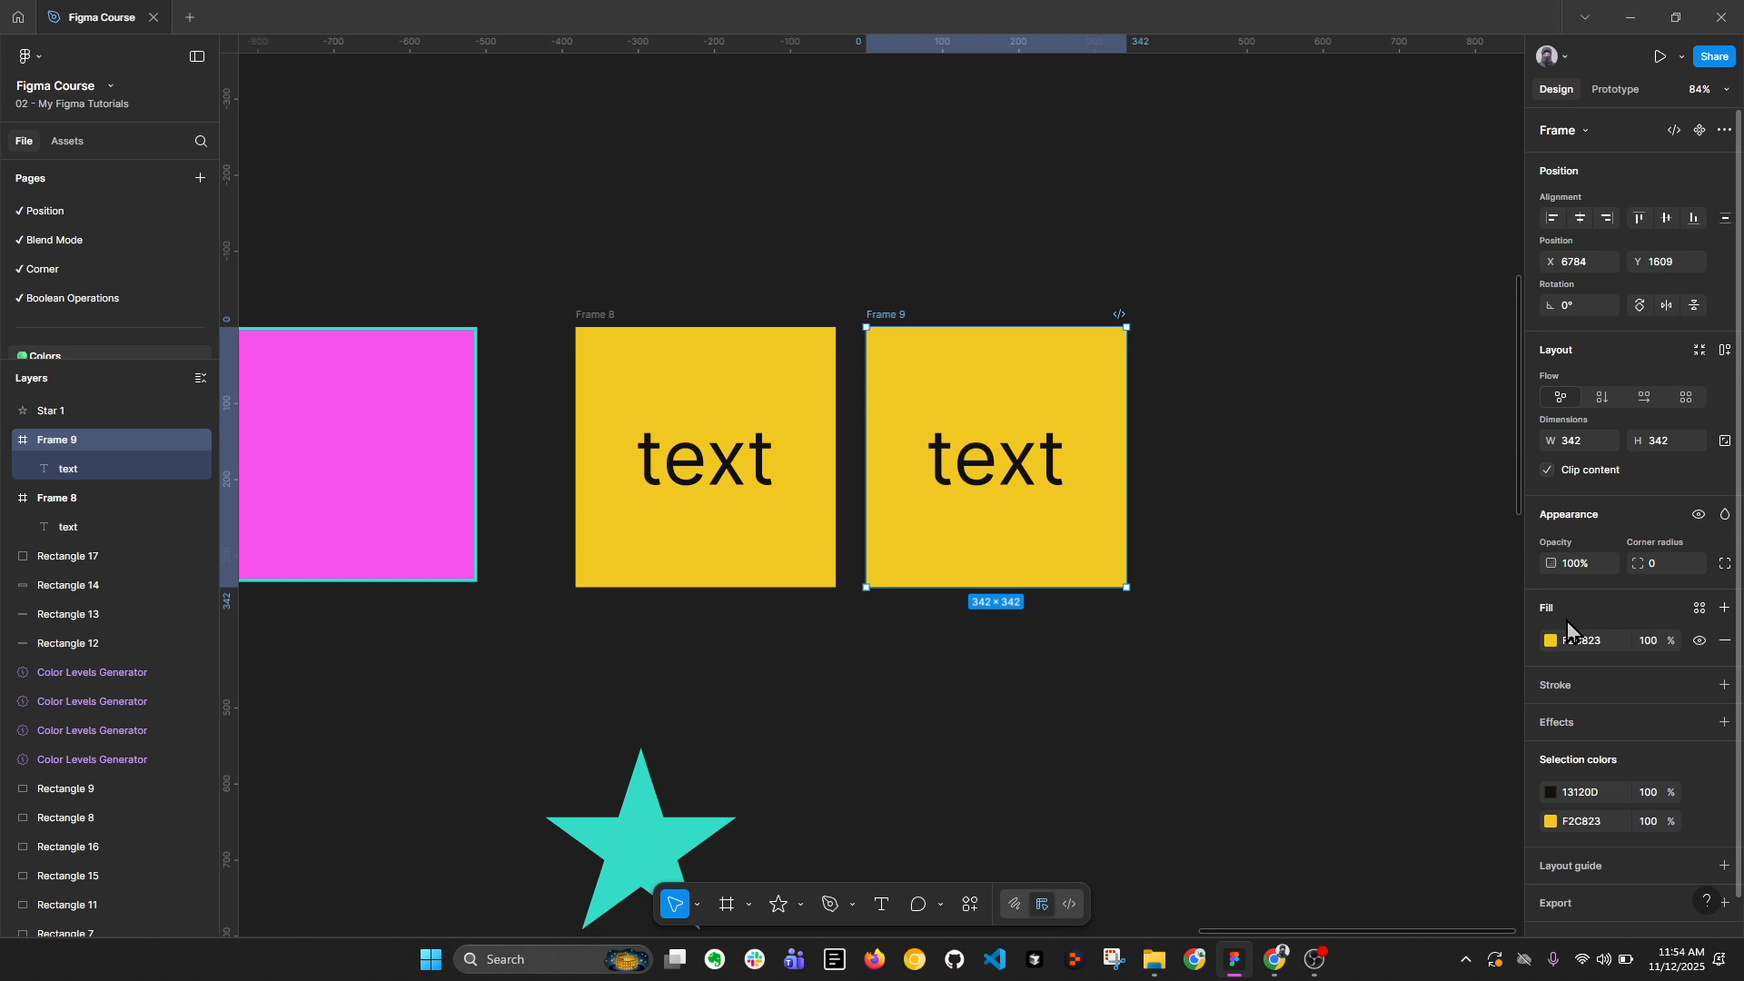
left_click(1588, 647)
type("white")
key("Return")
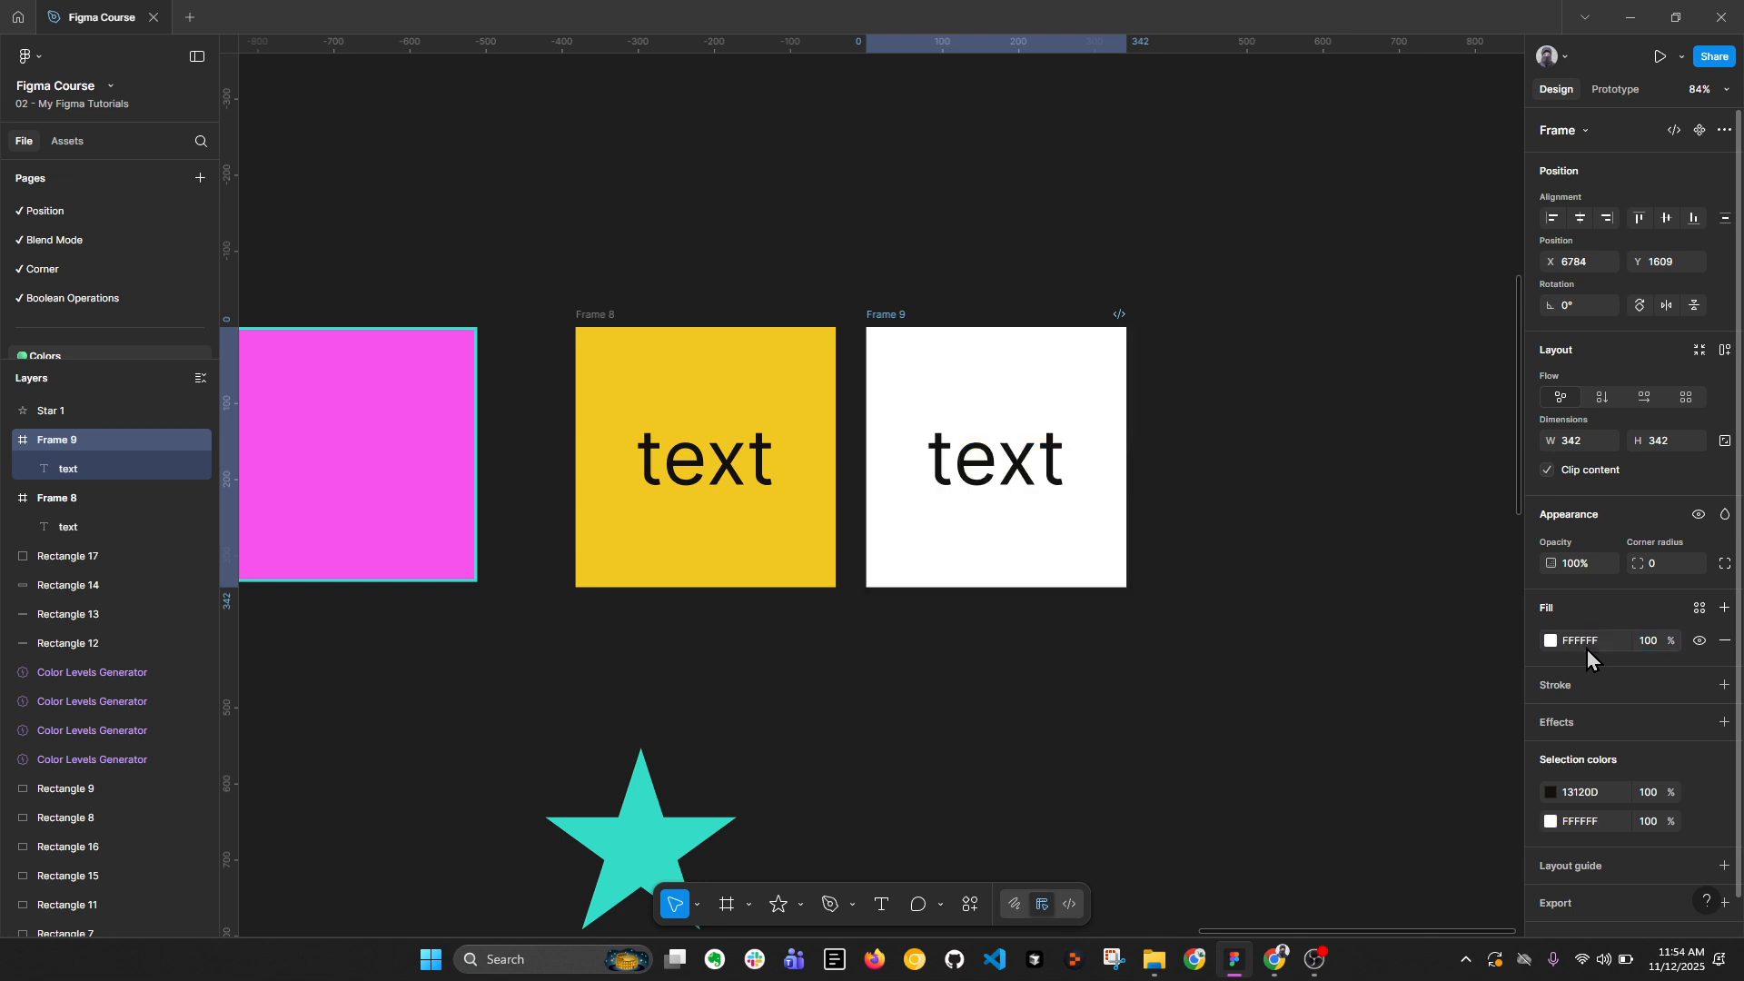
Step: Set the fill of Frame 9 to red using the color name
left_click(1588, 649)
type("Ted")
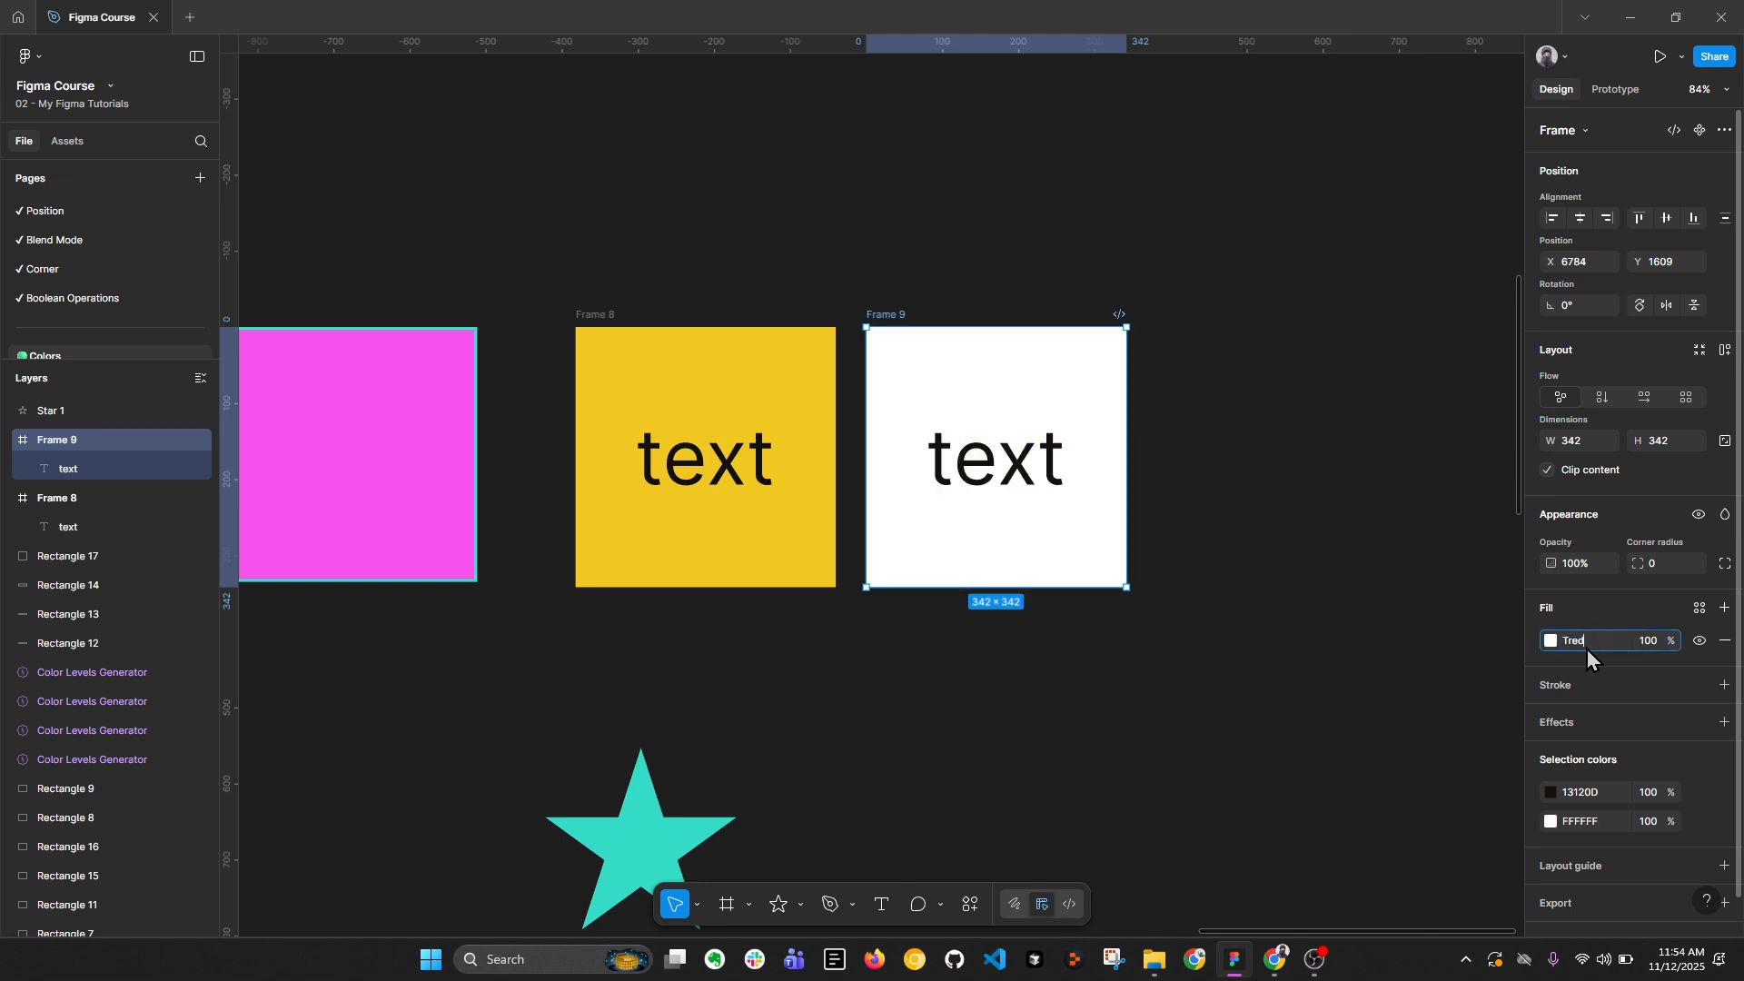
key("Return")
left_click(1588, 648)
type("red")
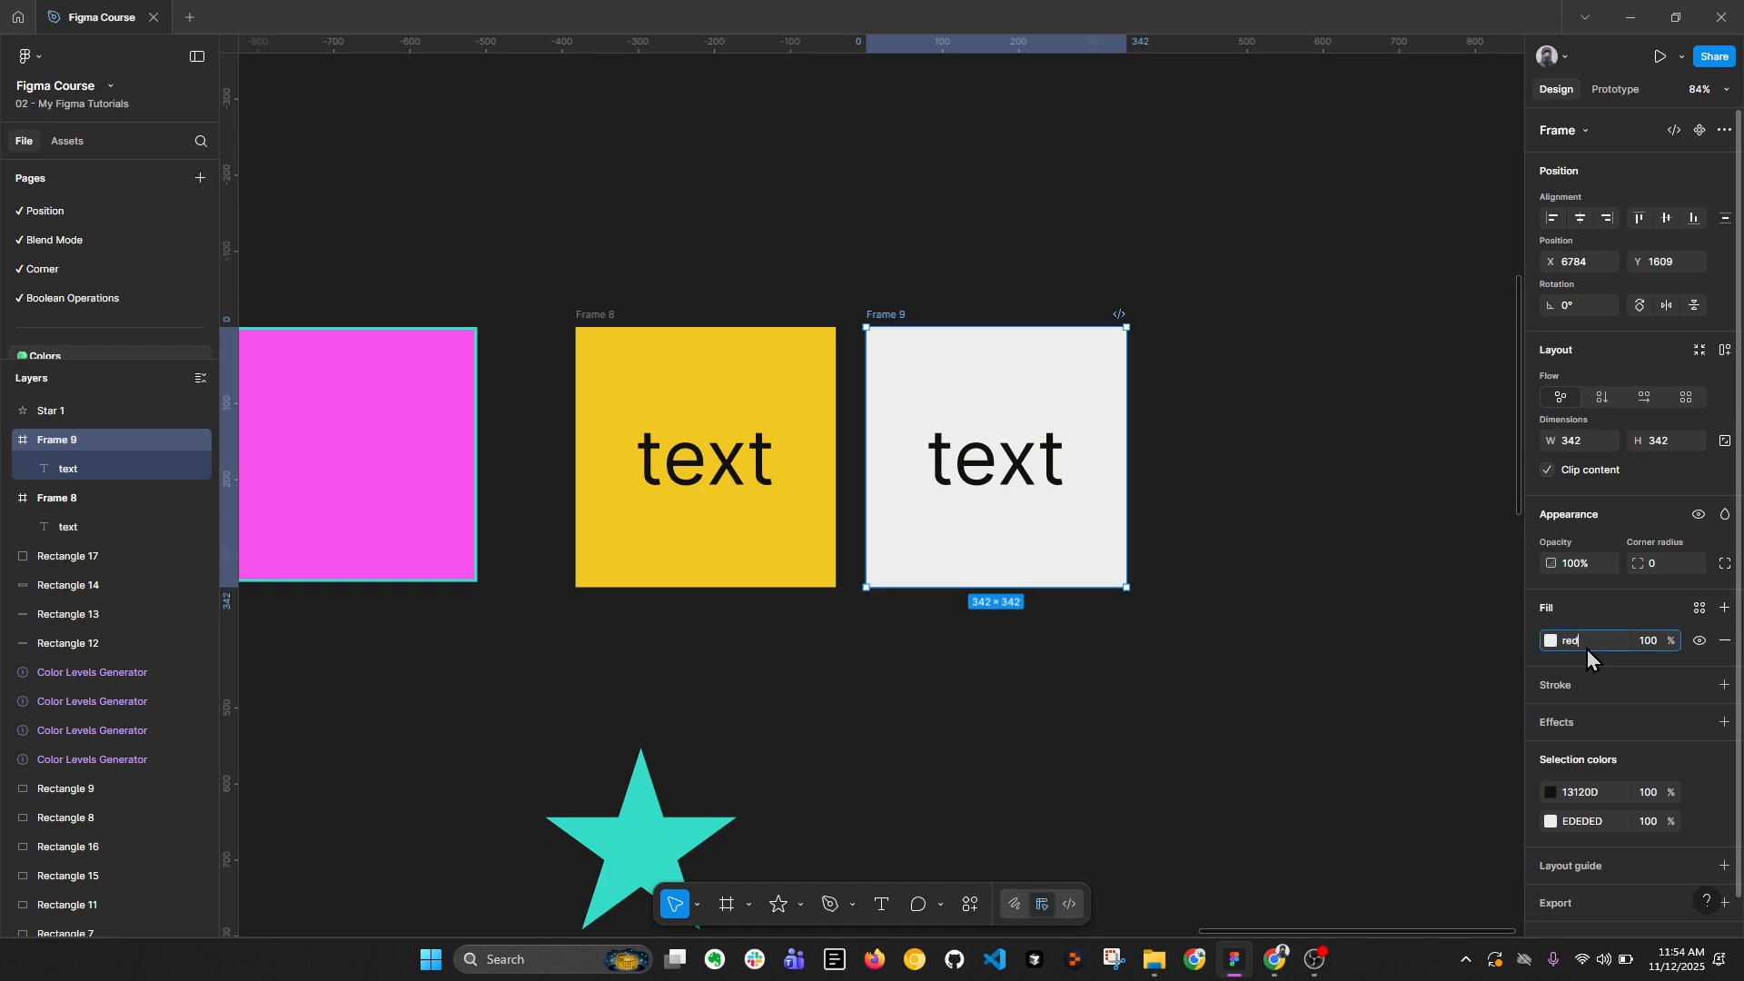
key("Return")
Step: Set the fill of Frame 9 to black using the color name
left_click(1588, 648)
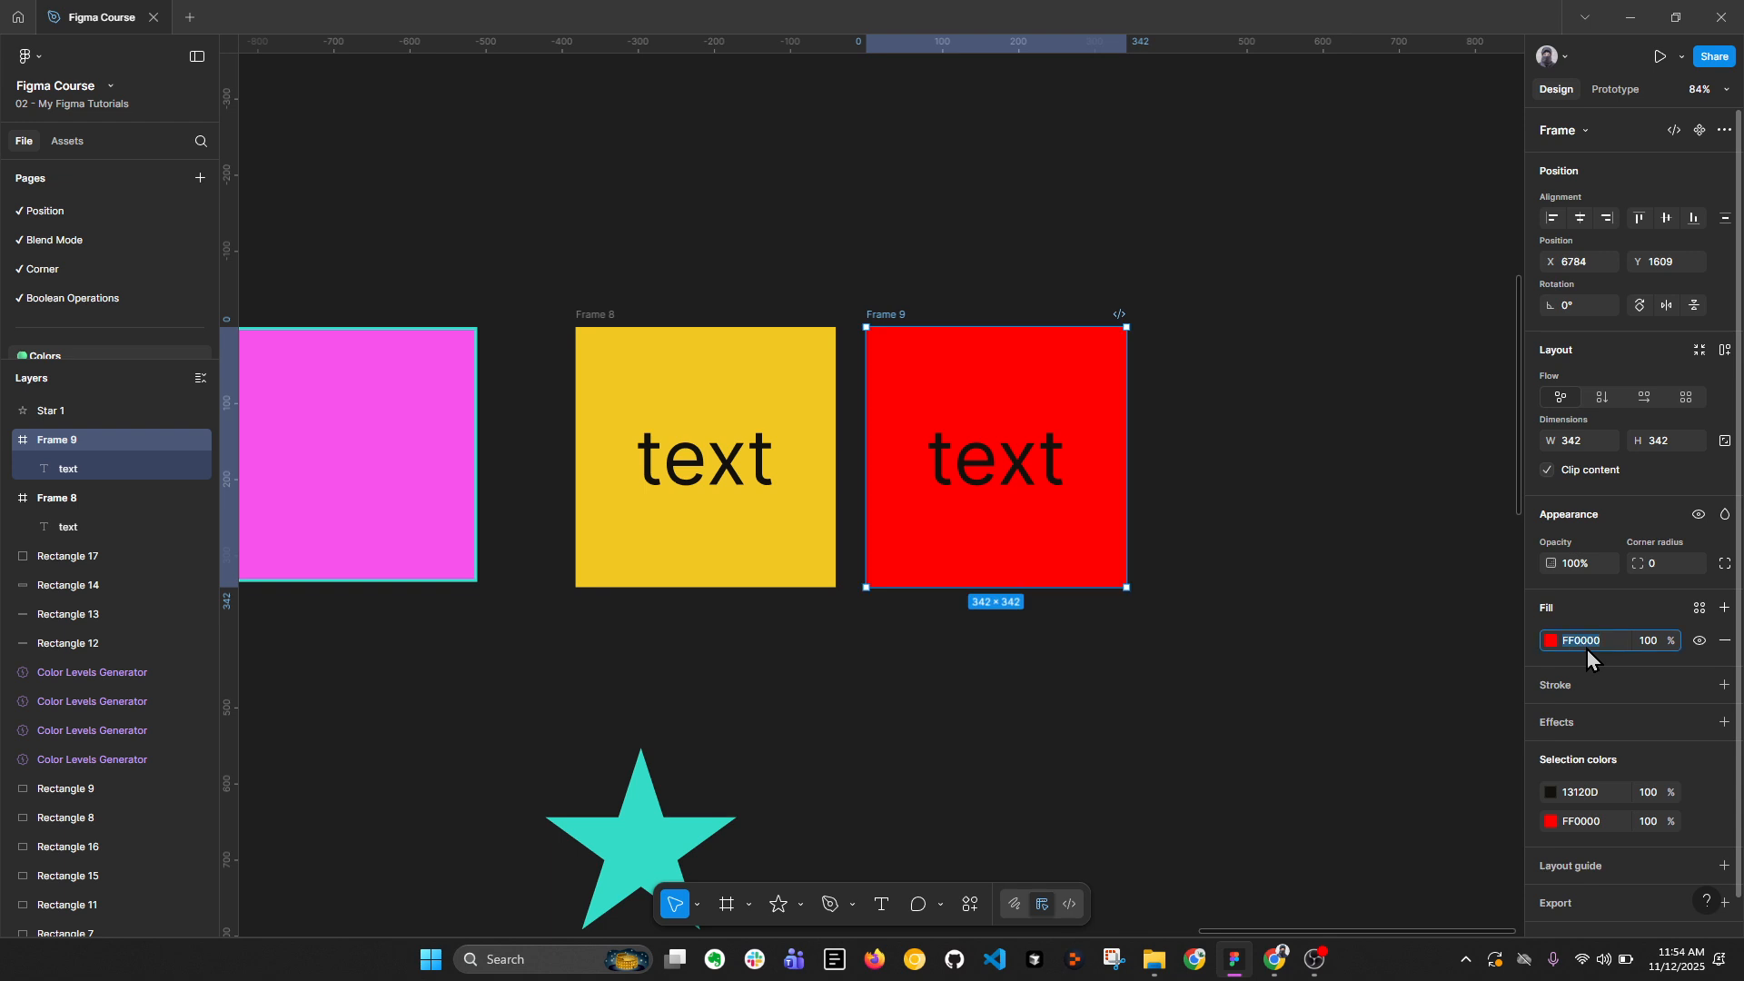
type("Black")
key("Return")
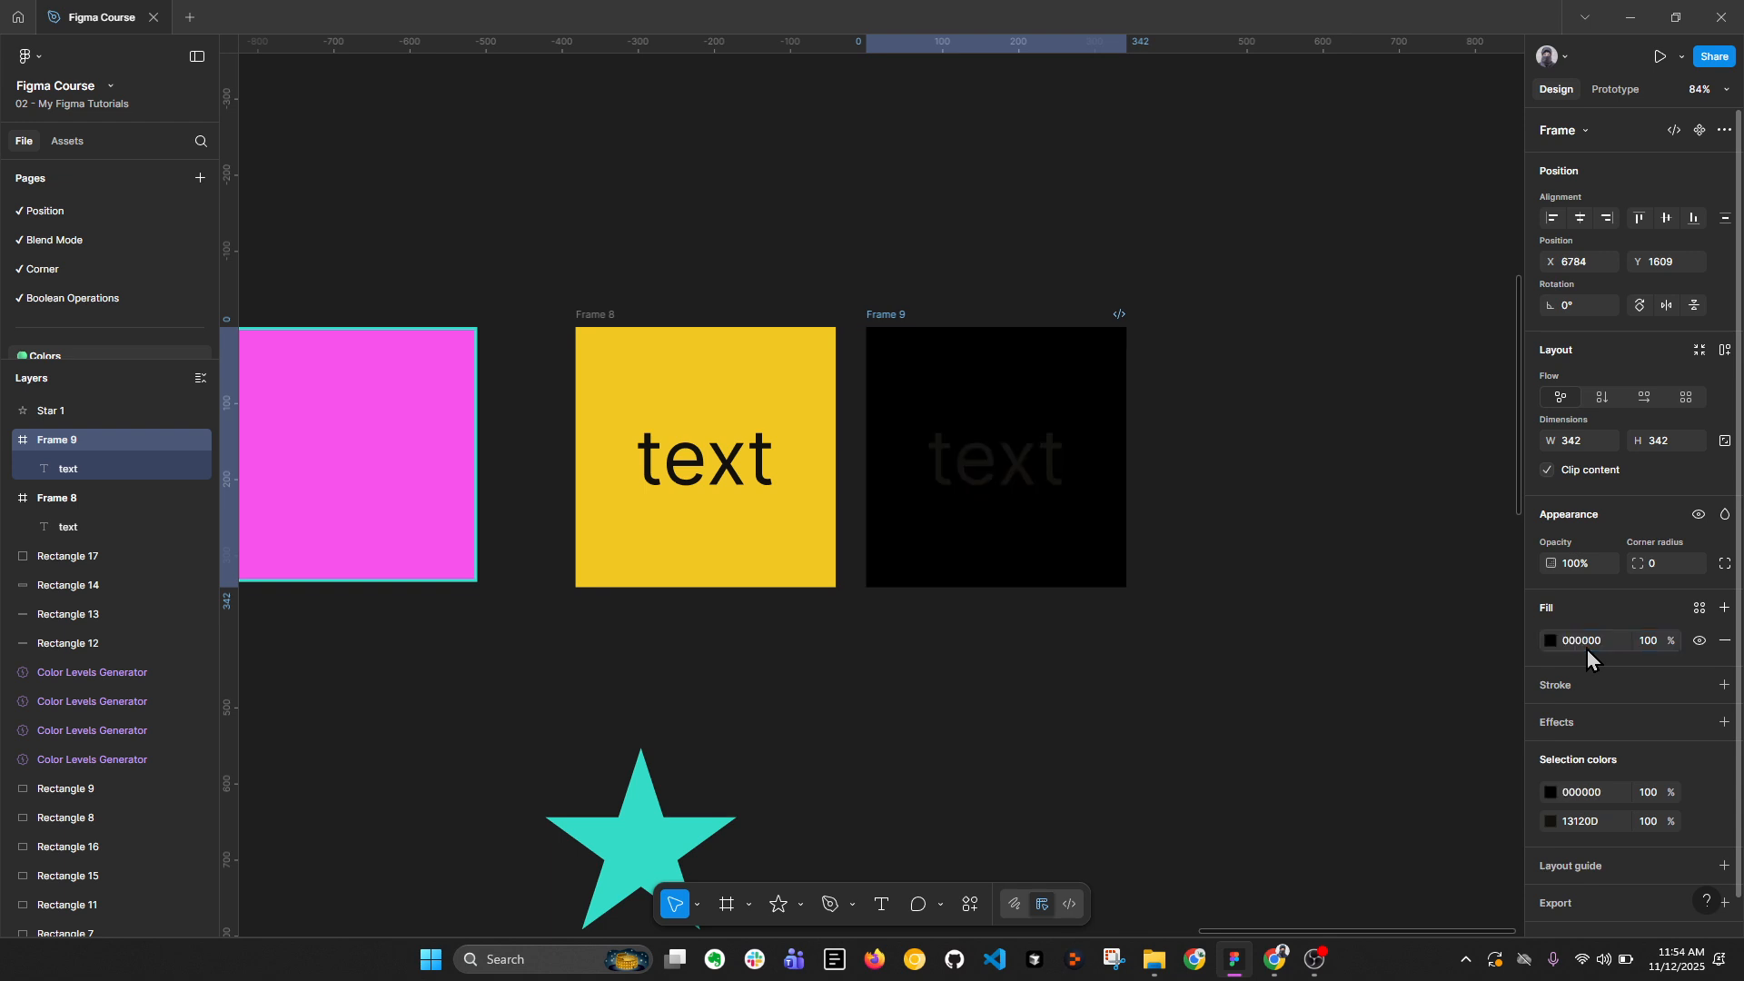
Step: Set the fill of Frame 9 to gray using the color name
left_click(1594, 648)
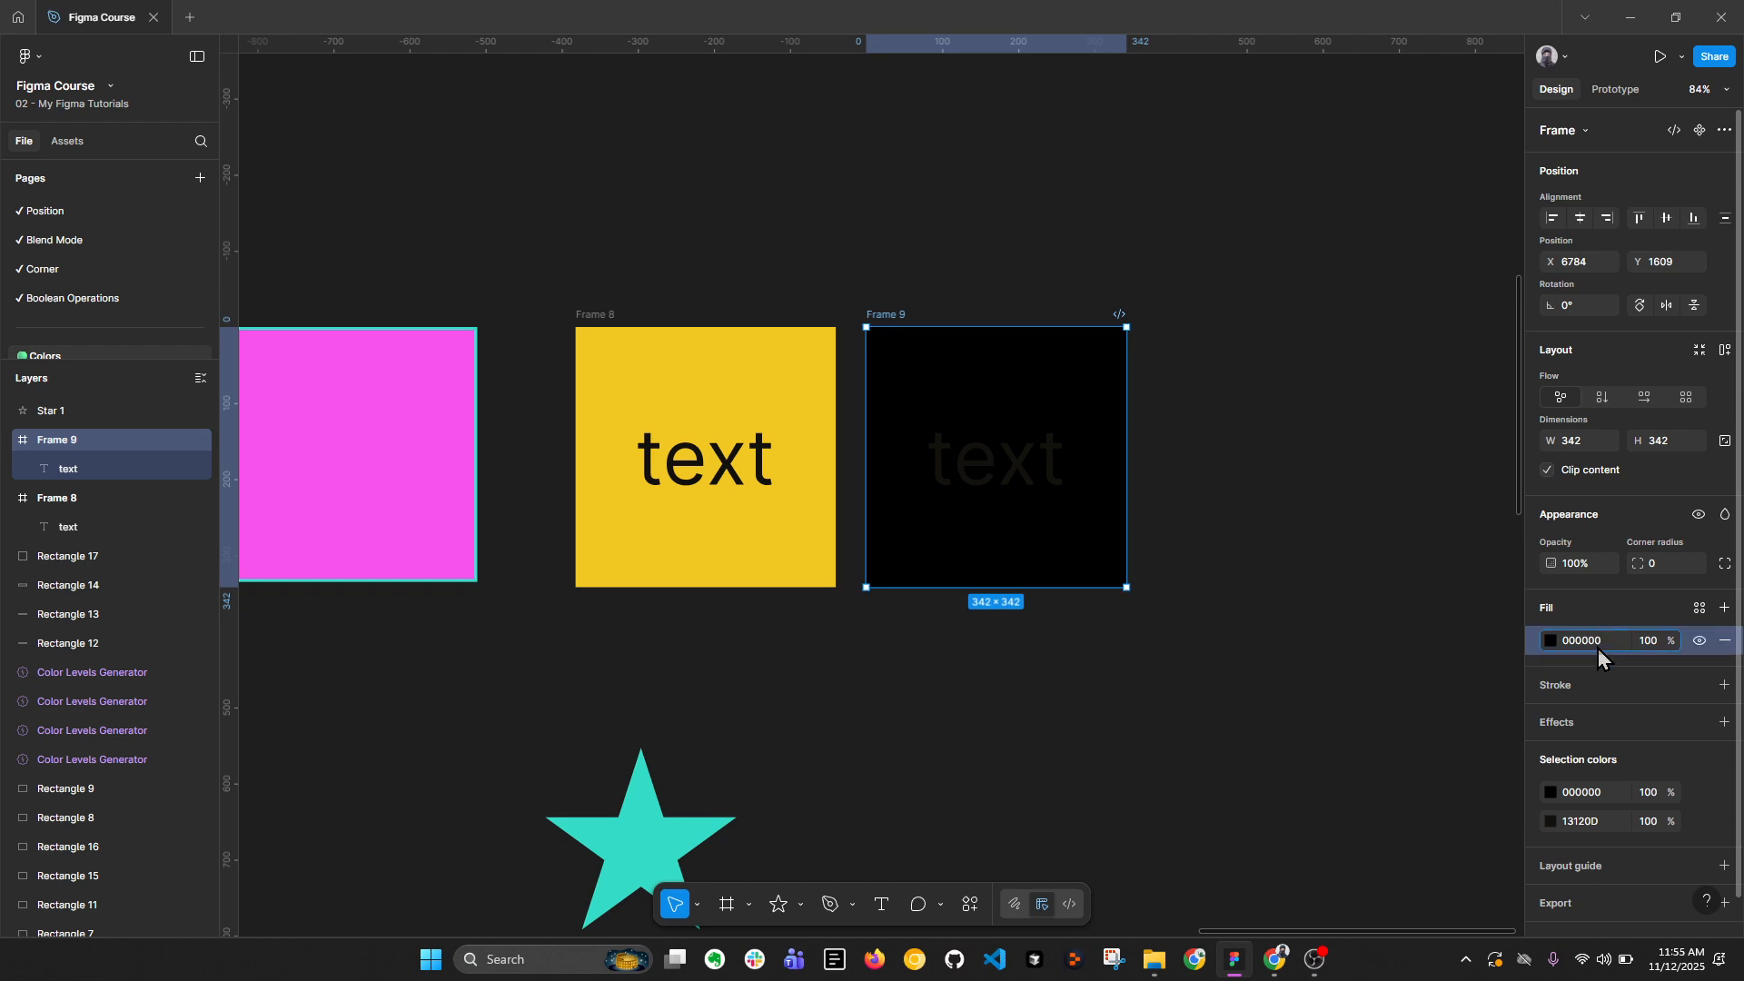
left_click(1599, 649)
type("gray")
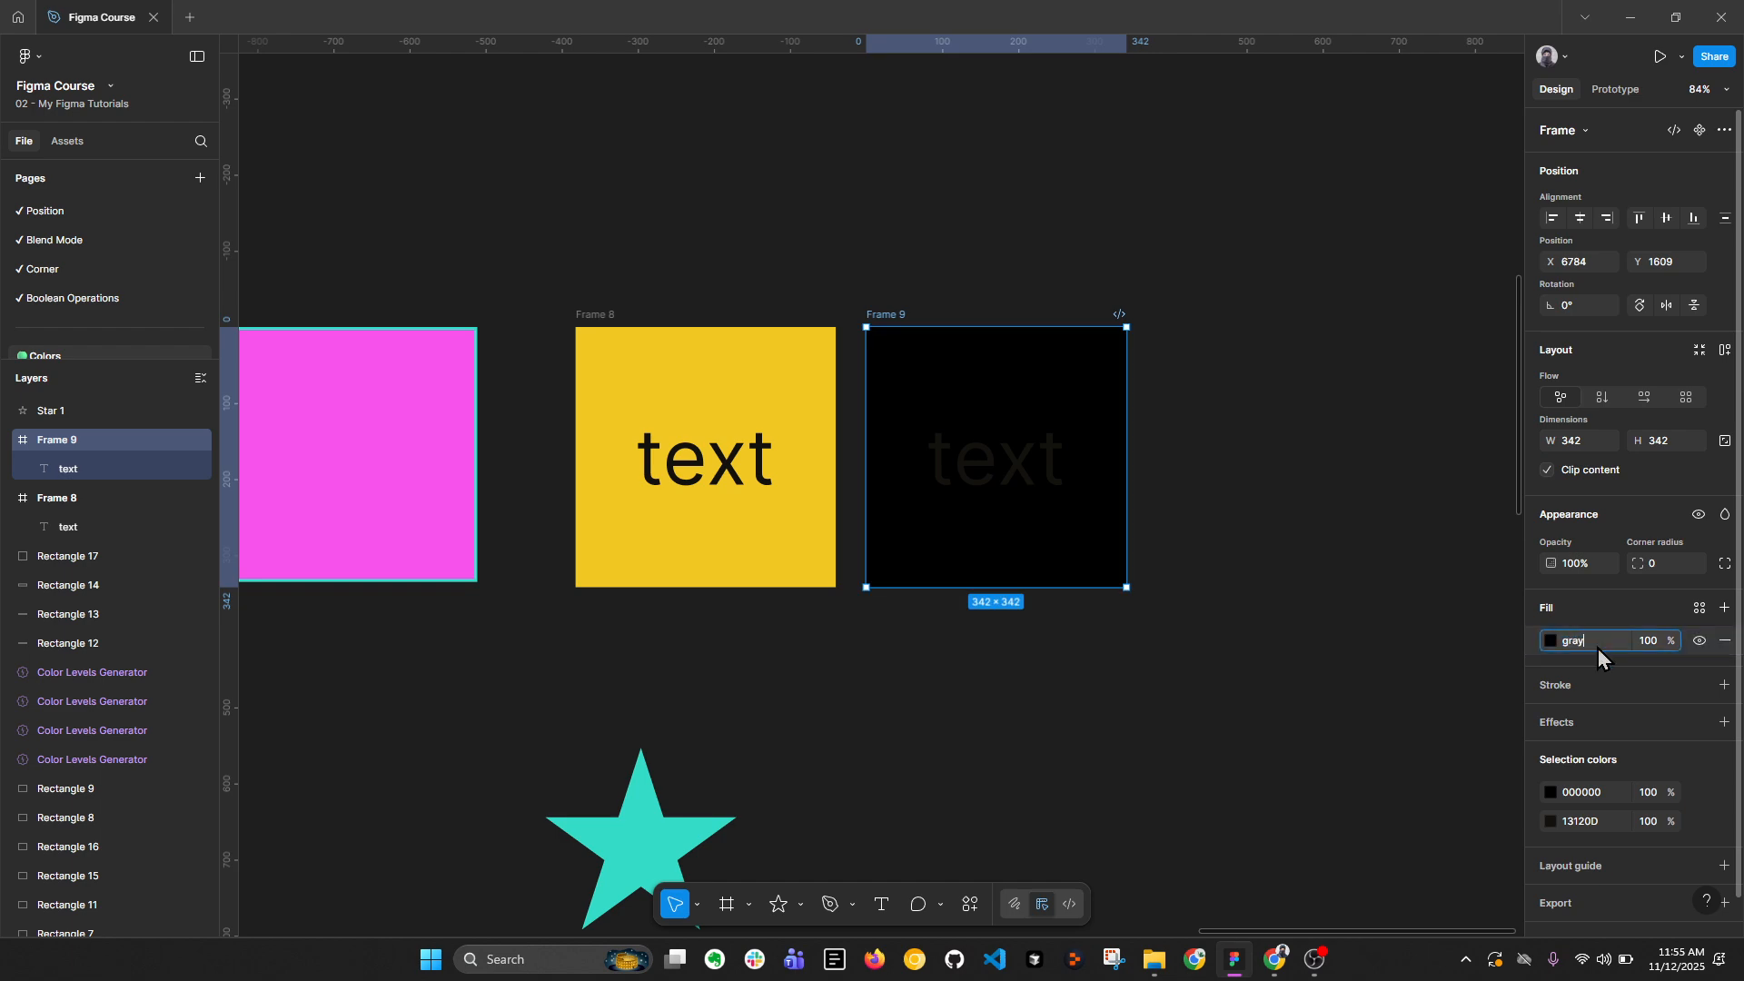
key("Return")
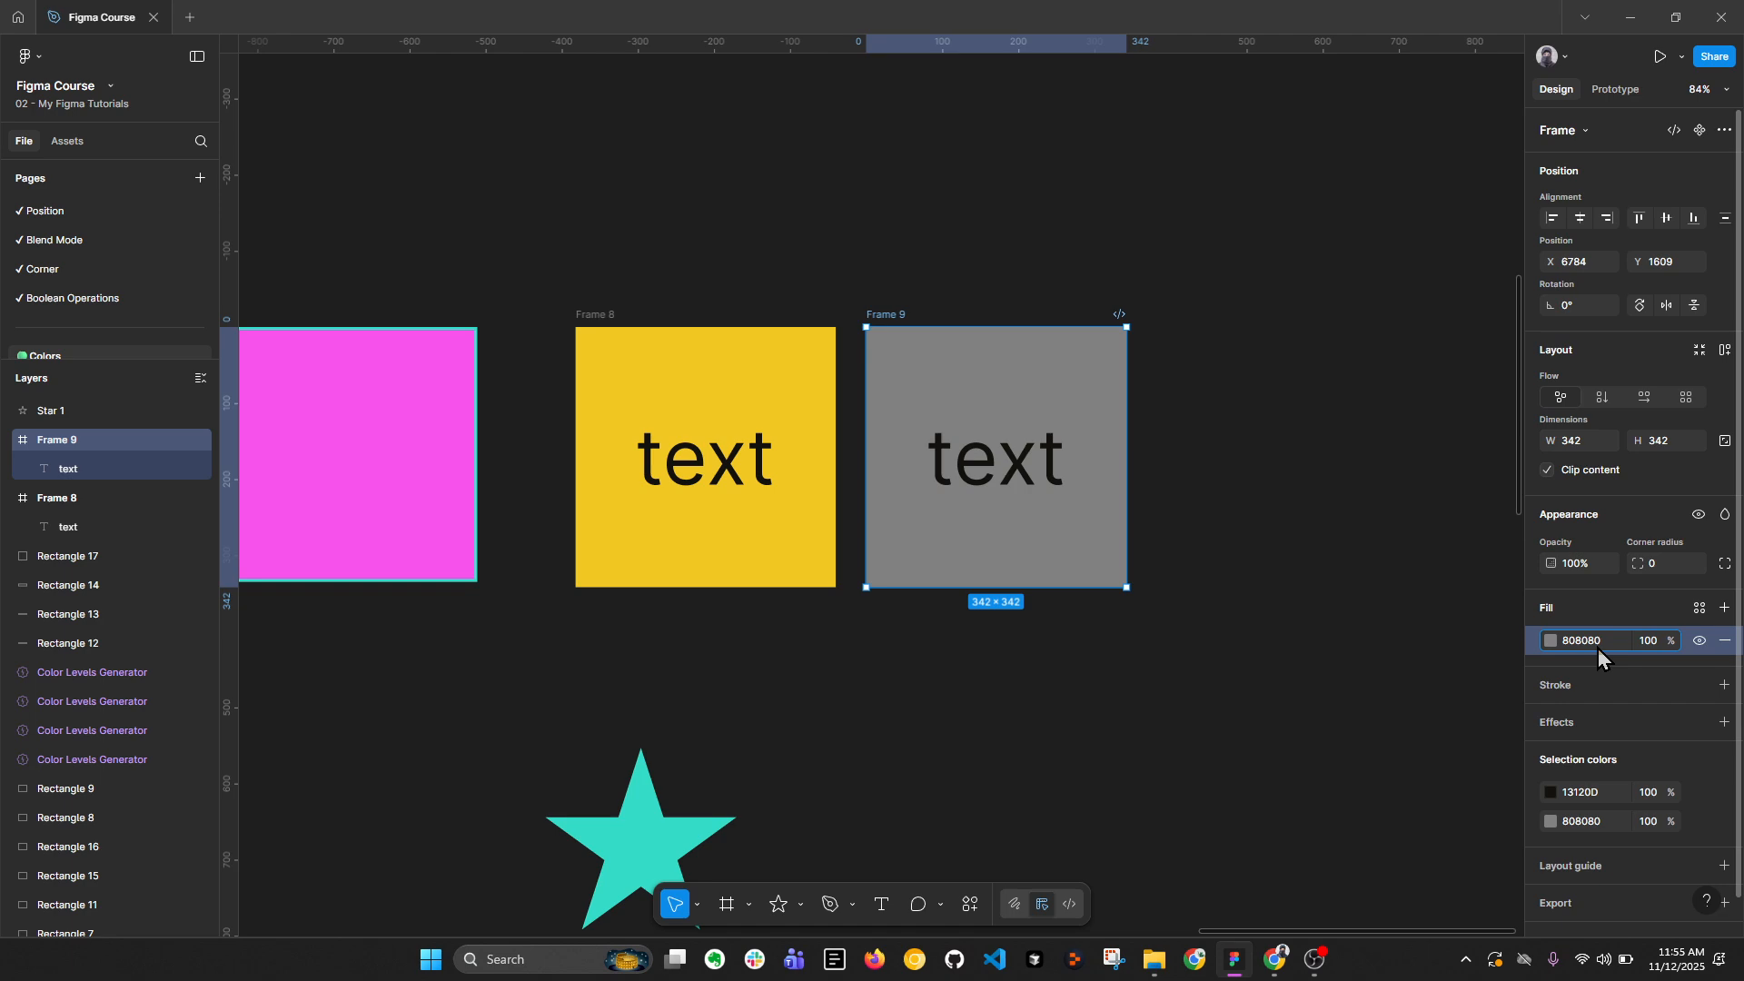
left_click(1344, 499)
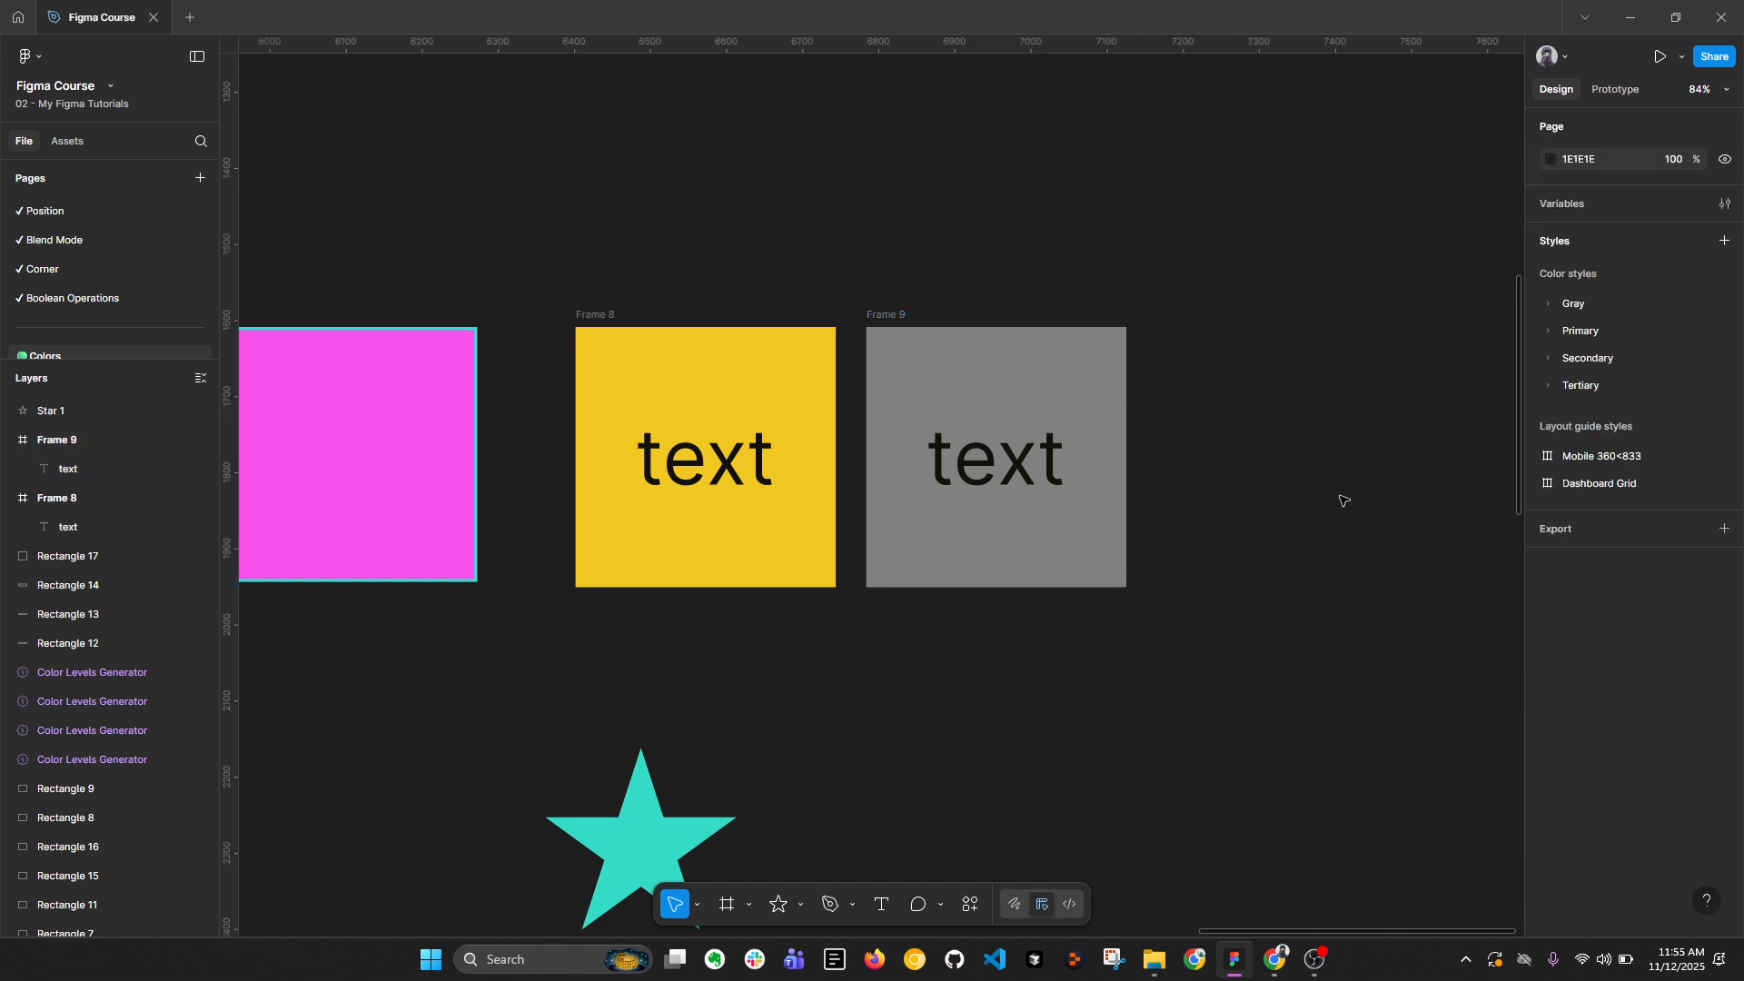
Step: Examine how colors are used in the University / Home mobile screen beside the Color Palette frame
scroll(1137, 375, "down", 5)
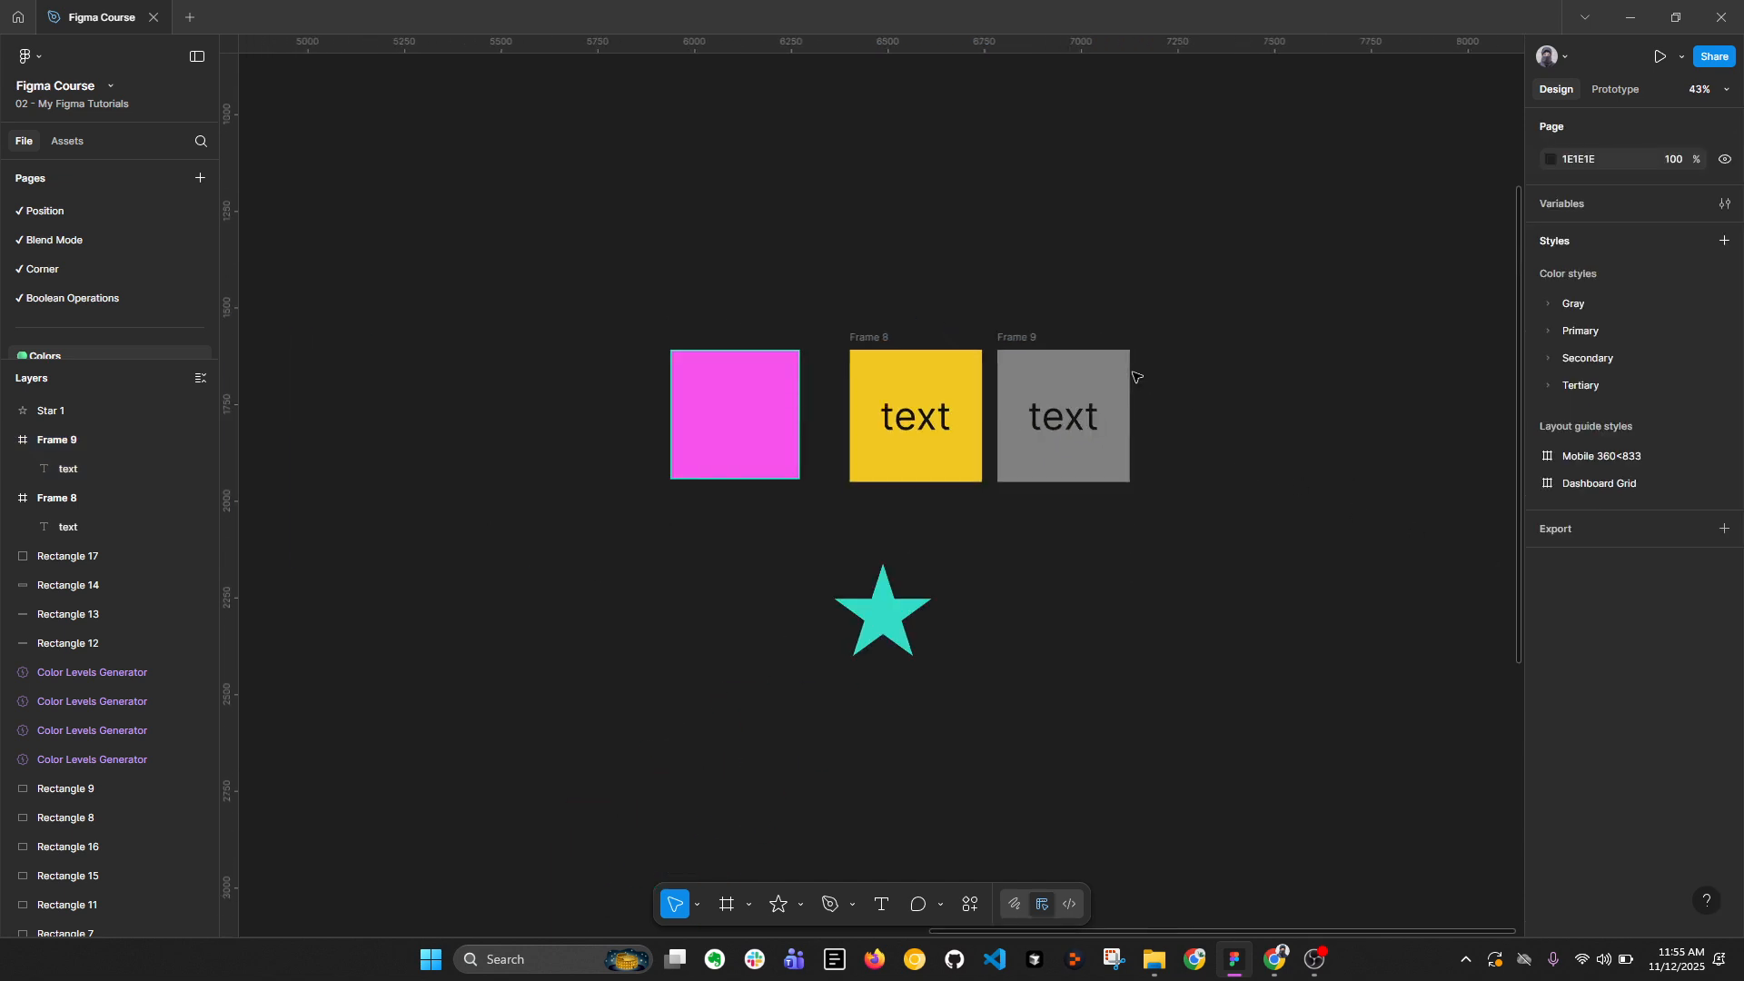
left_click(759, 405)
scroll(760, 409, "up", 3)
scroll(991, 346, "down", 1)
scroll(991, 346, "down", 4)
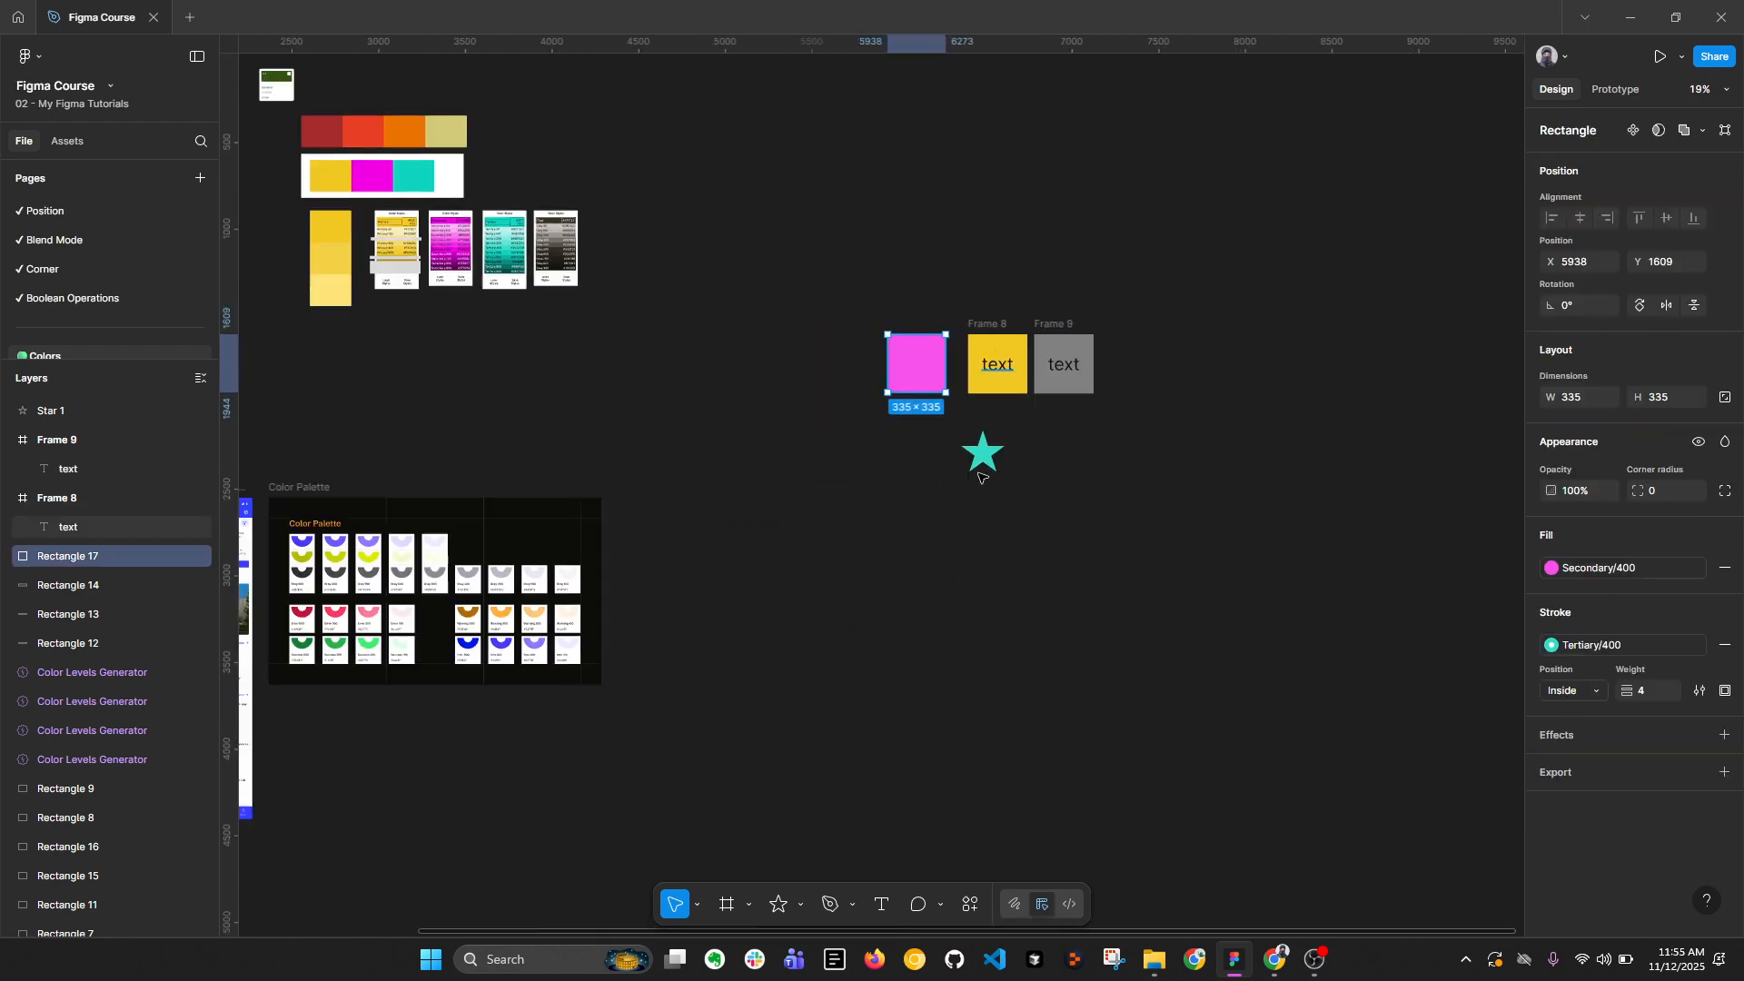
left_click_drag(641, 578, 1210, 568)
scroll(826, 527, "up", 2)
left_click_drag(774, 487, 778, 252)
scroll(745, 313, "up", 3)
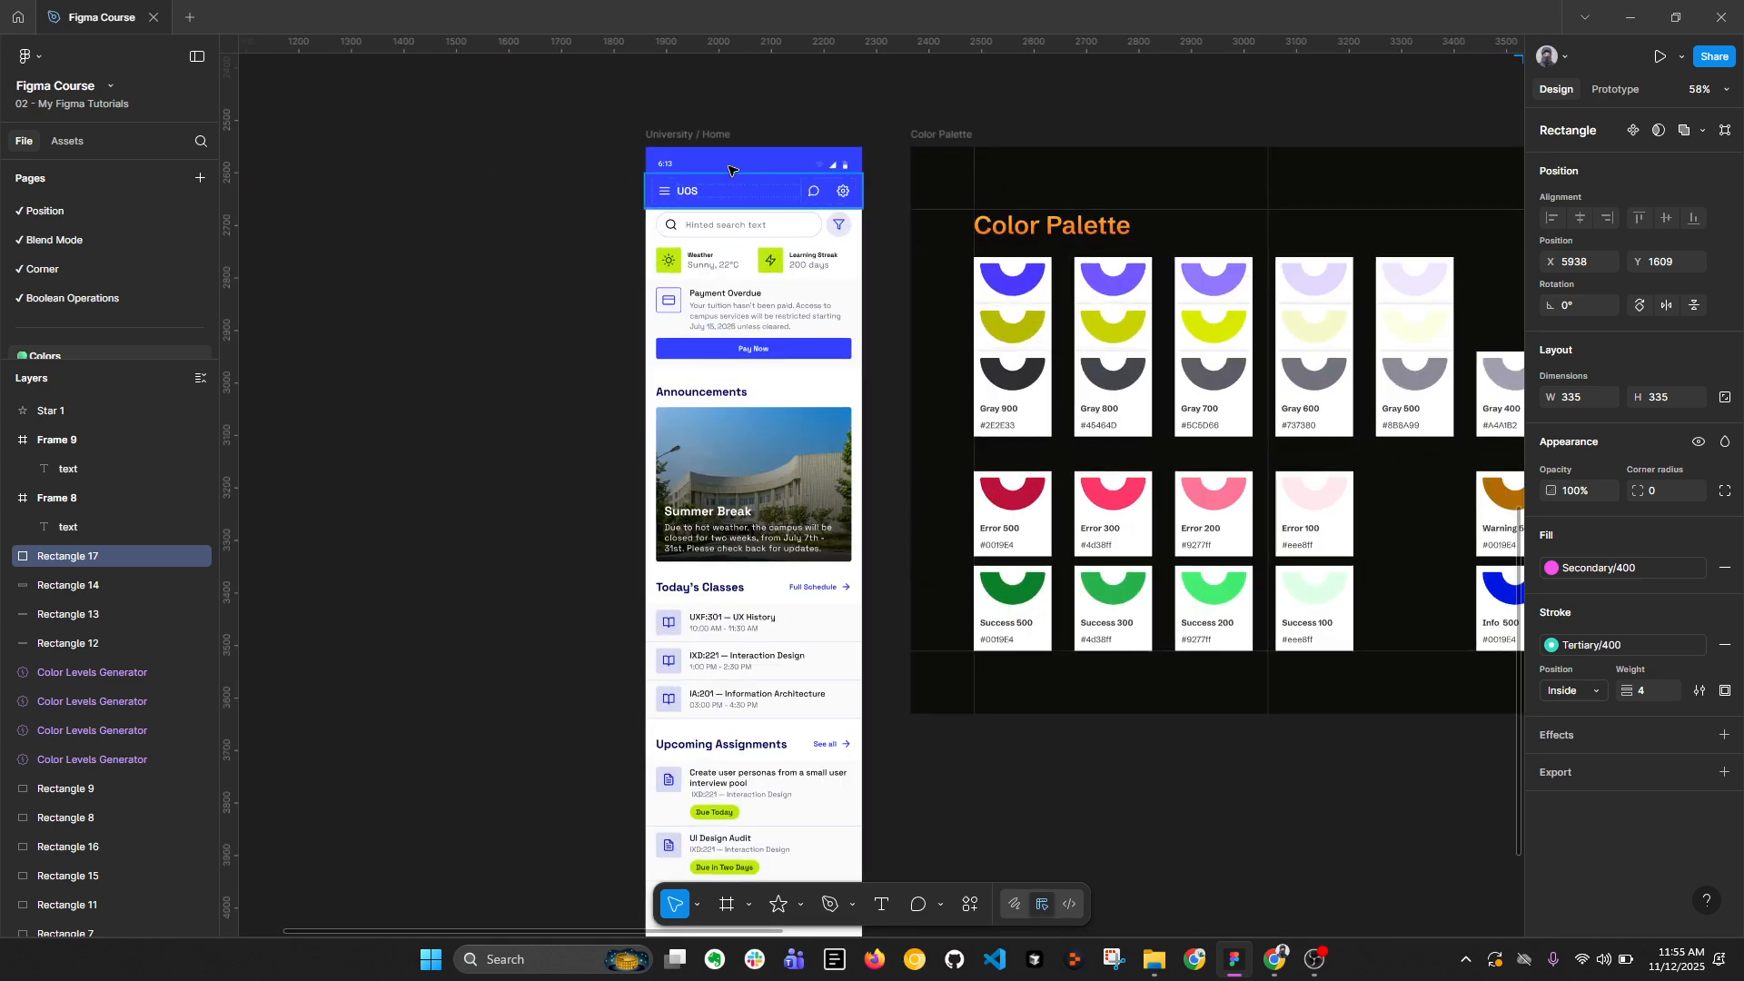
left_click_drag(843, 619, 833, 311)
scroll(718, 427, "up", 3)
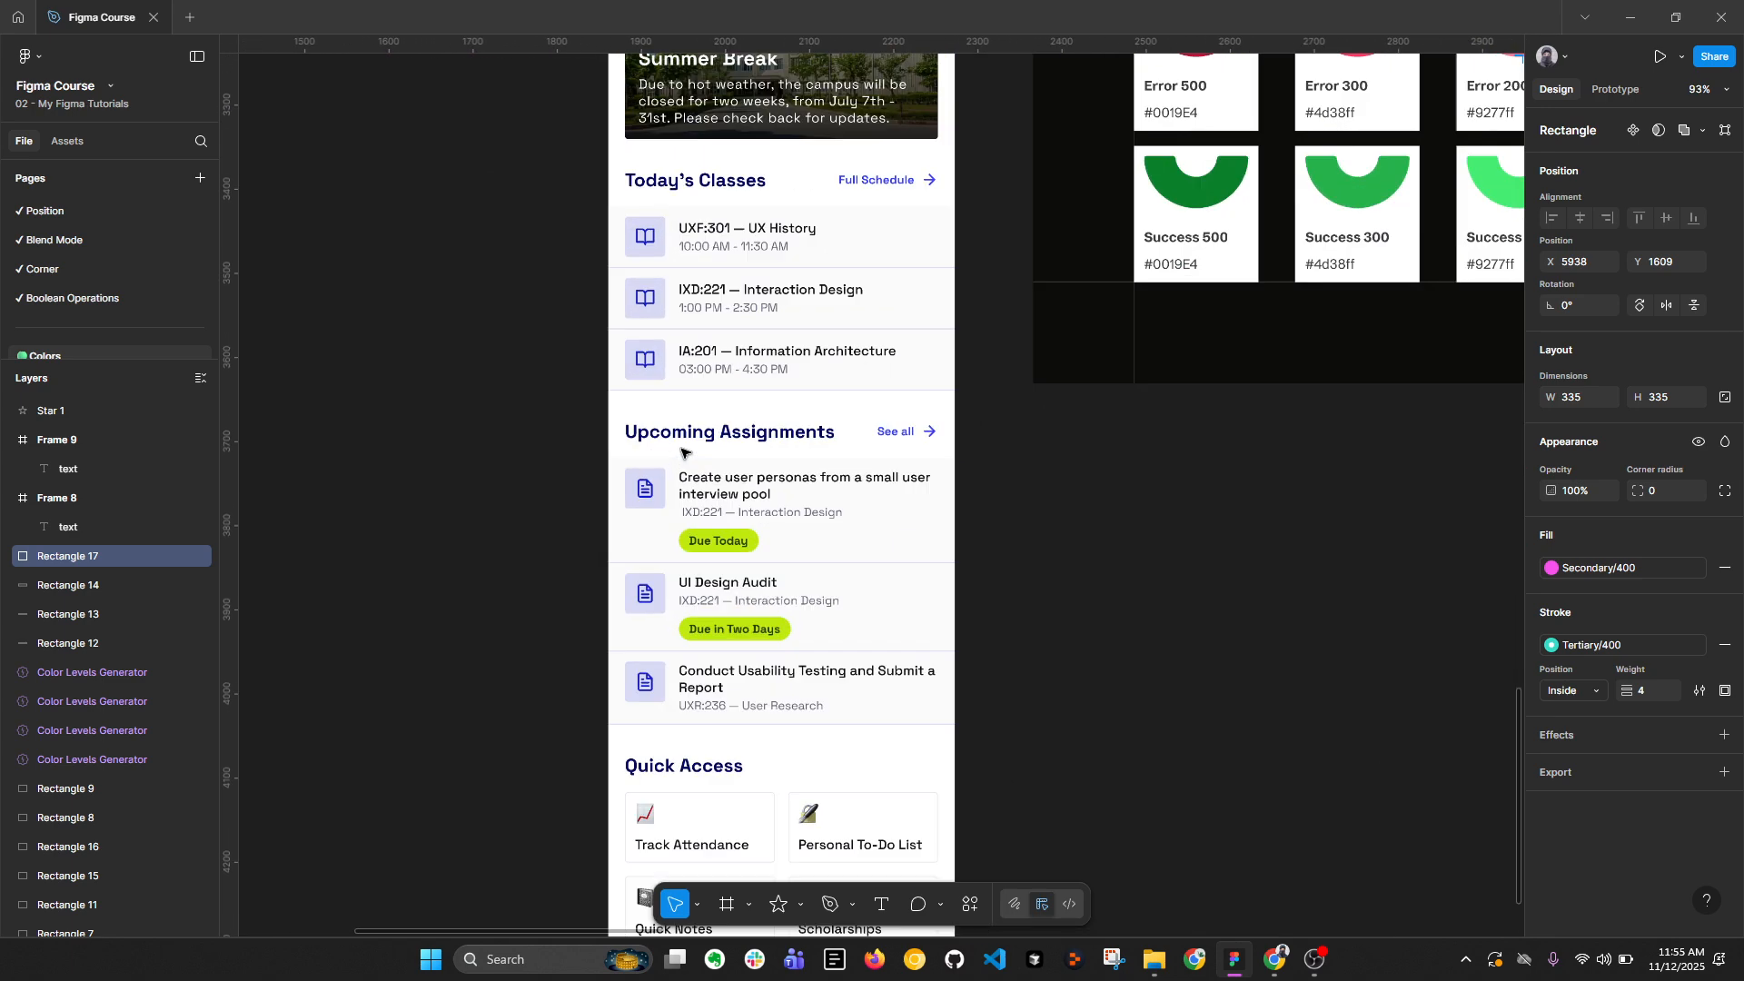
Step: Inspect the fill color of the Upcoming Assignments heading in the University / Home screen
left_click(718, 427, "ctrl")
scroll(718, 427, "up", 2)
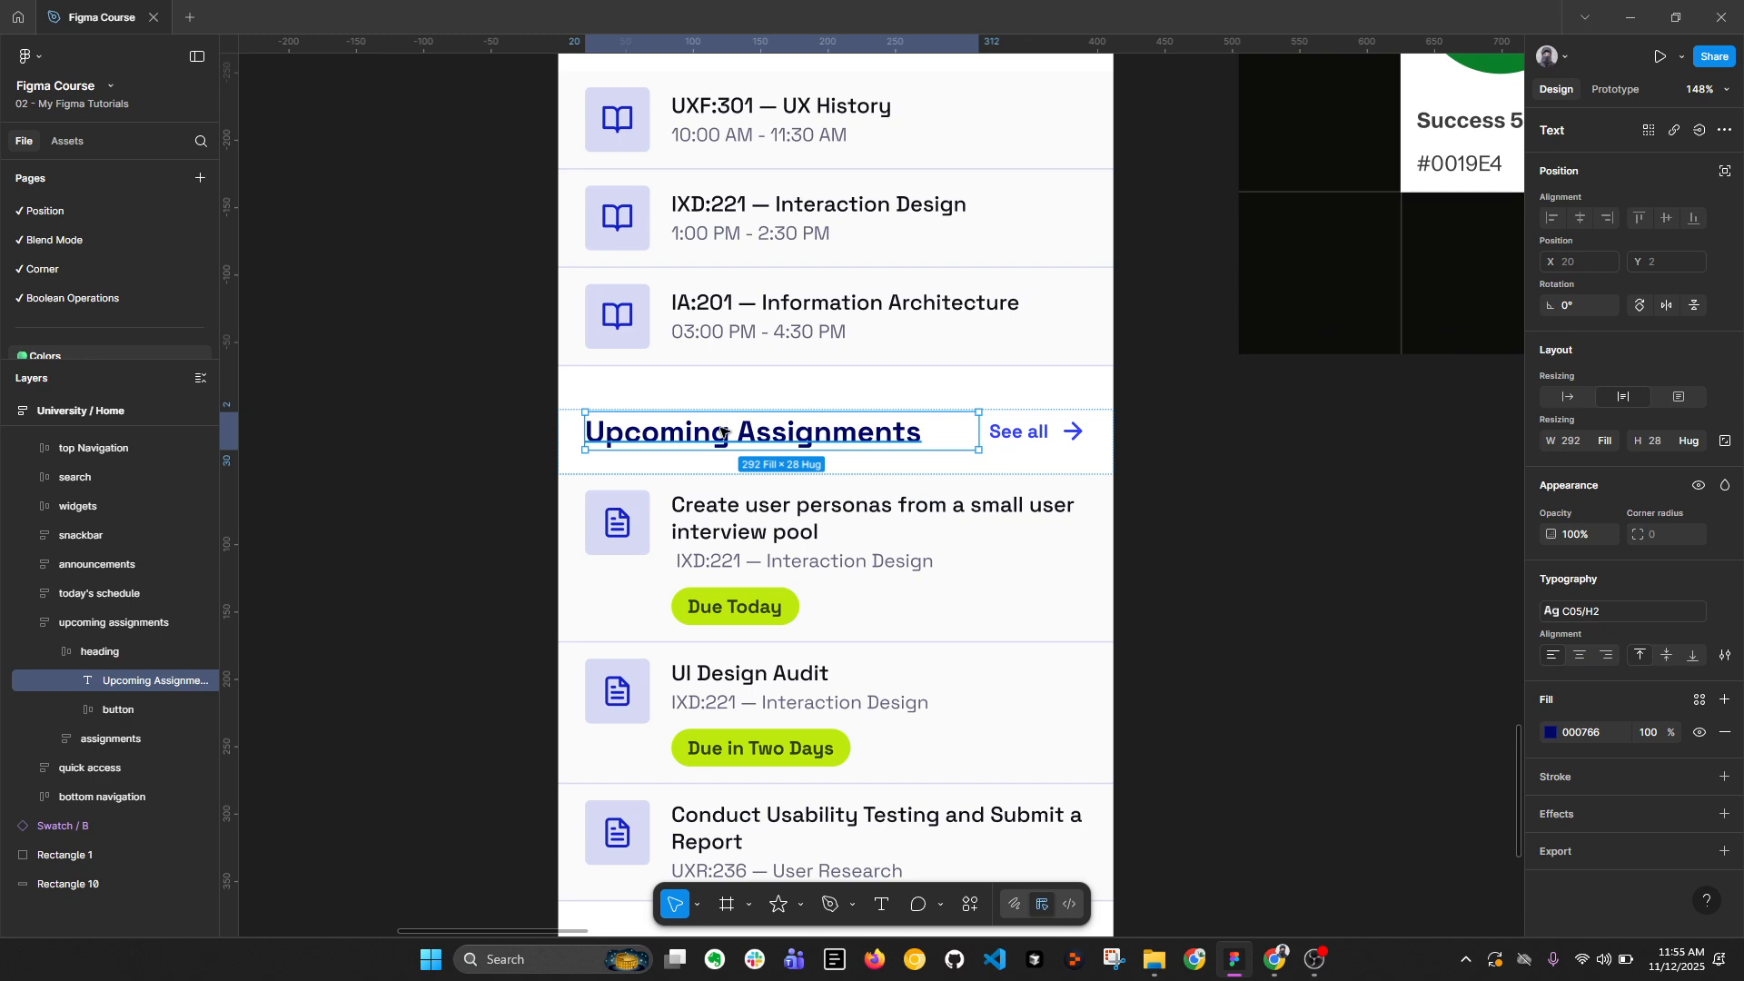
scroll(722, 427, "down", 2)
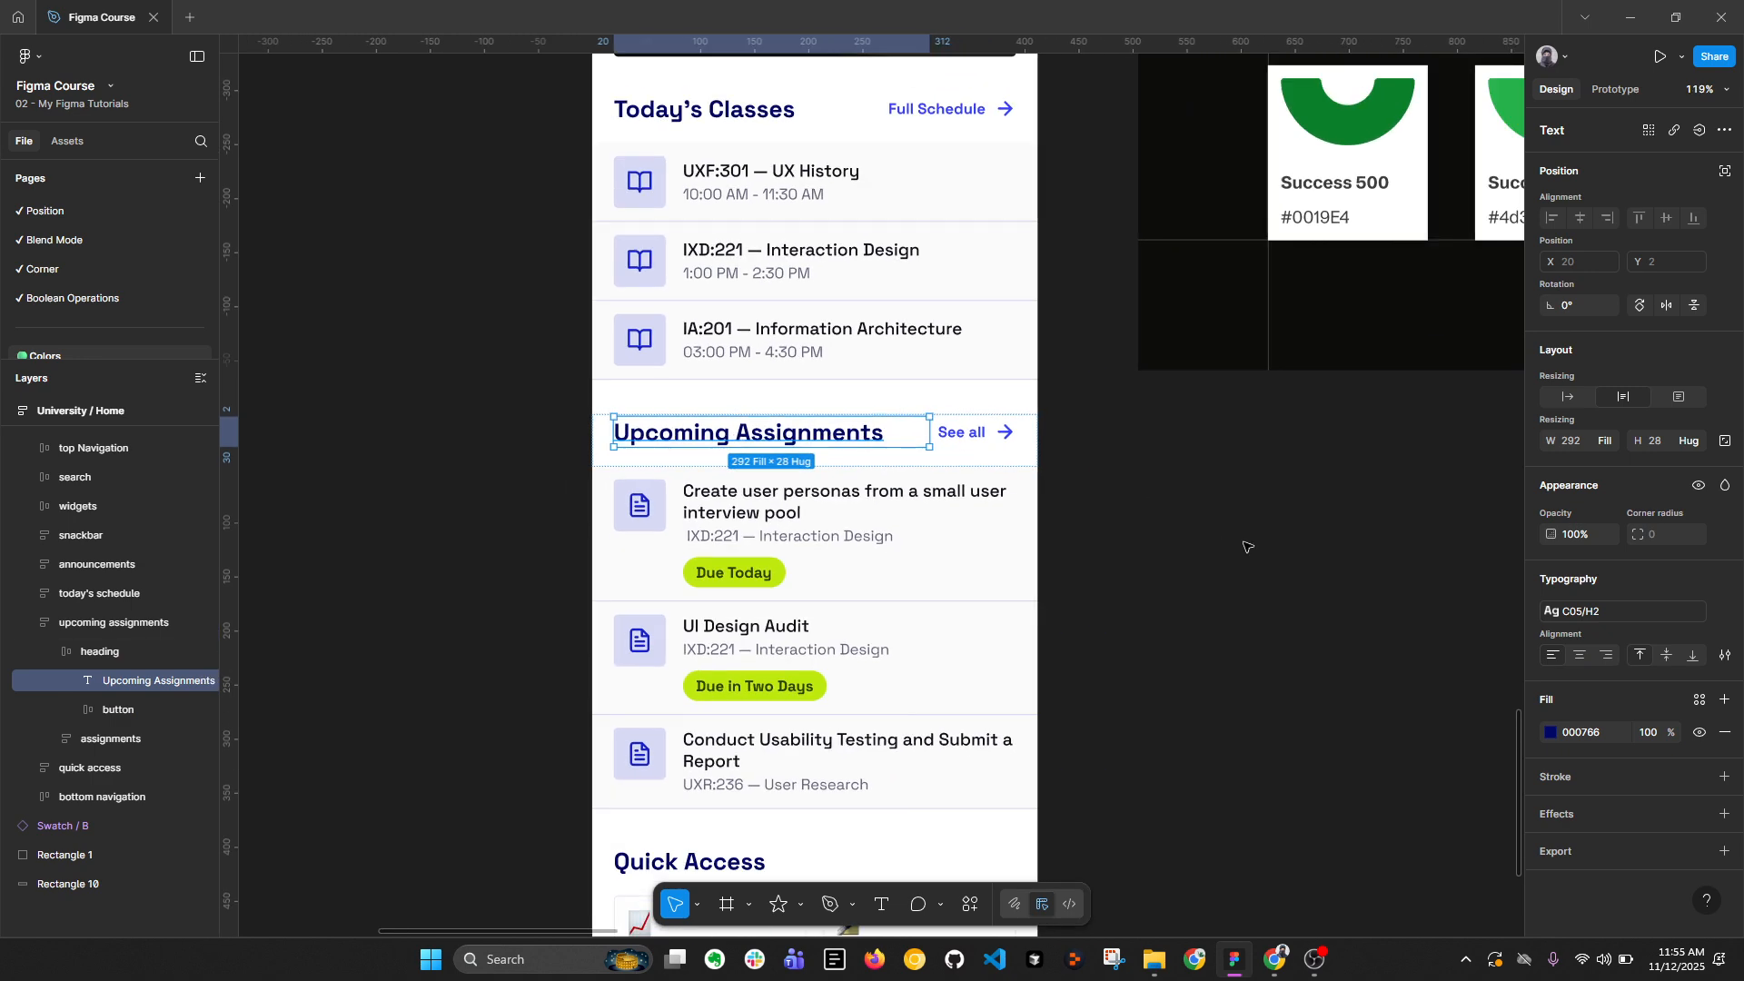
left_click(1086, 483)
Step: Expand the Gray color styles and open the 900 style for editing
scroll(1085, 490, "down", 5)
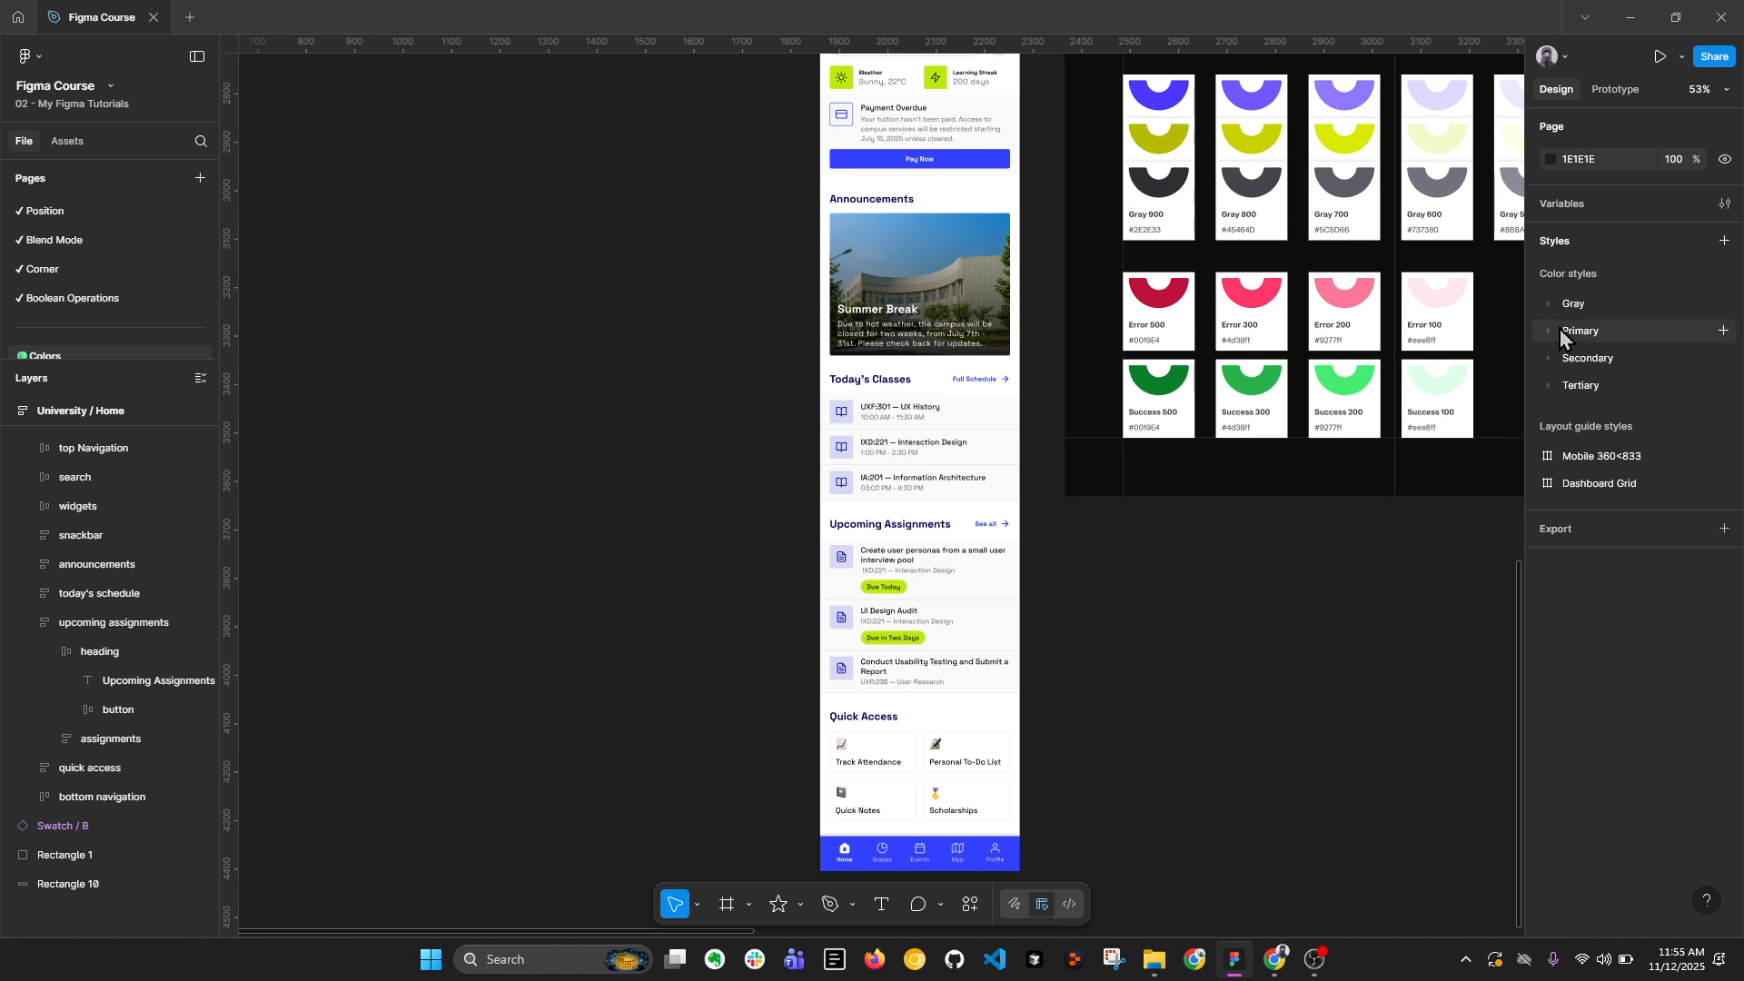
left_click(1550, 307)
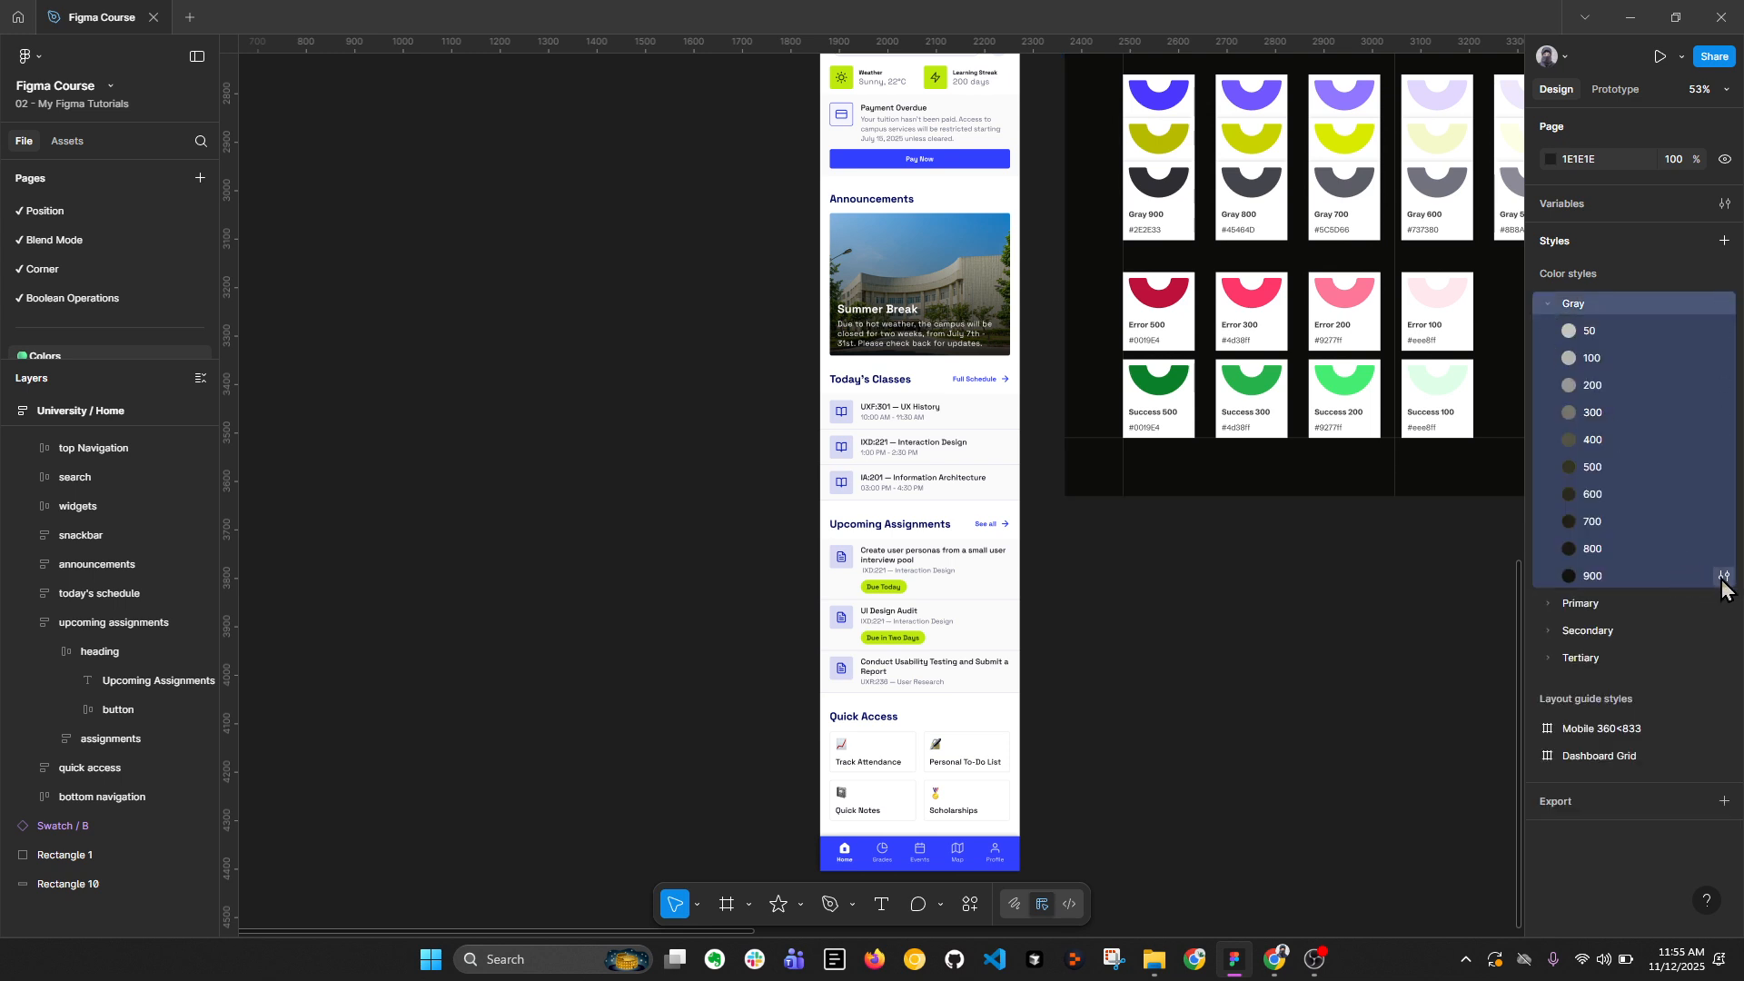
left_click(1723, 576)
key("Tab")
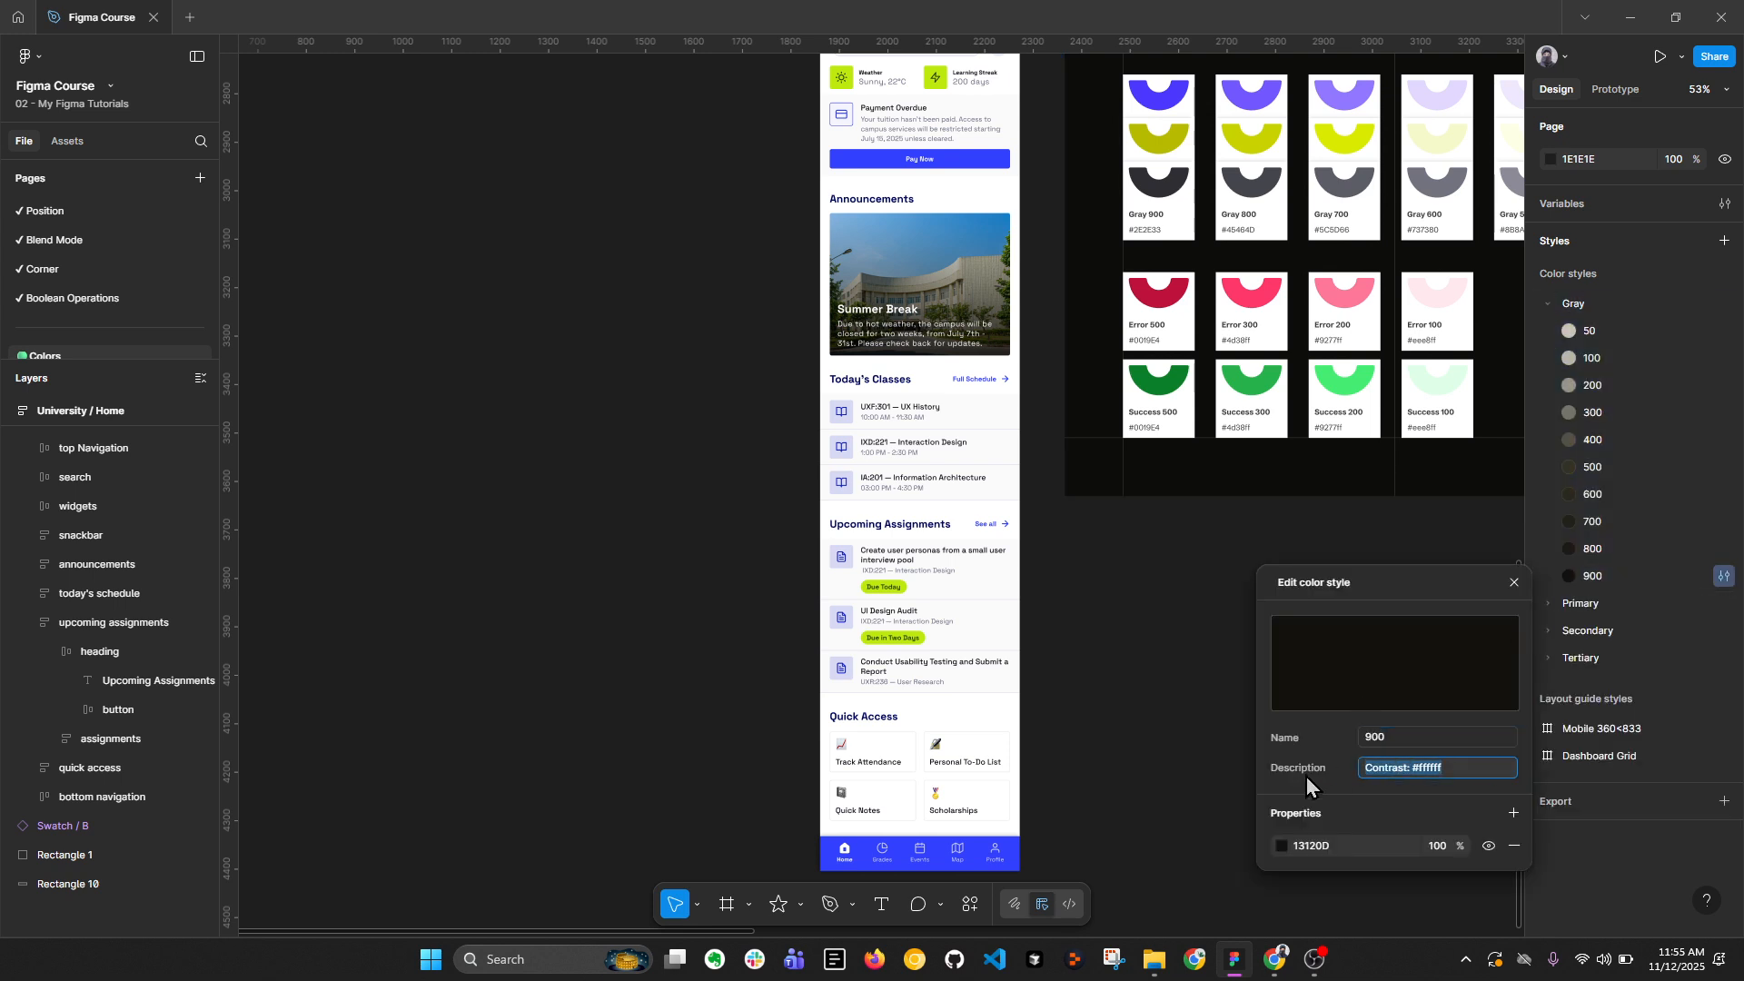
Step: Add the line "Primary Text over light backgrounds" below the contrast note in the Gray 900 style's description
left_click(1459, 770)
left_click_drag(1366, 771, 1473, 771)
left_click(1456, 766)
type("z")
key("Return")
key("BackSpace")
key("Return")
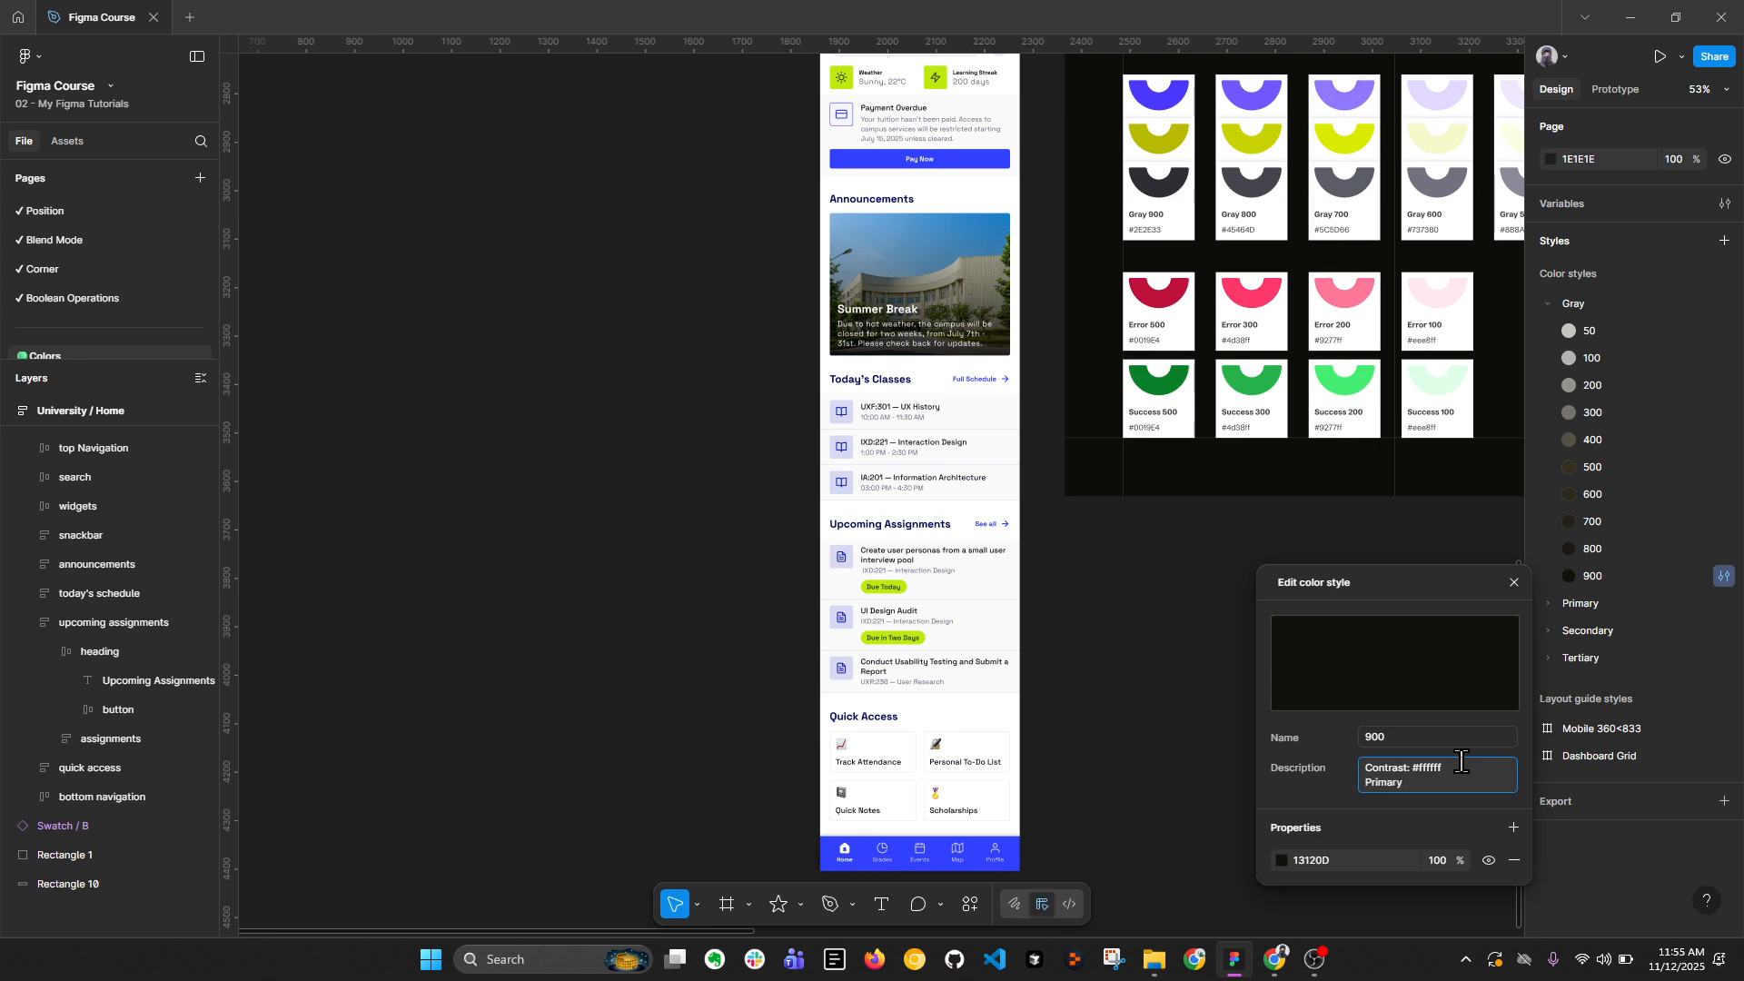
type("Primary Text over light backgr")
type("ou")
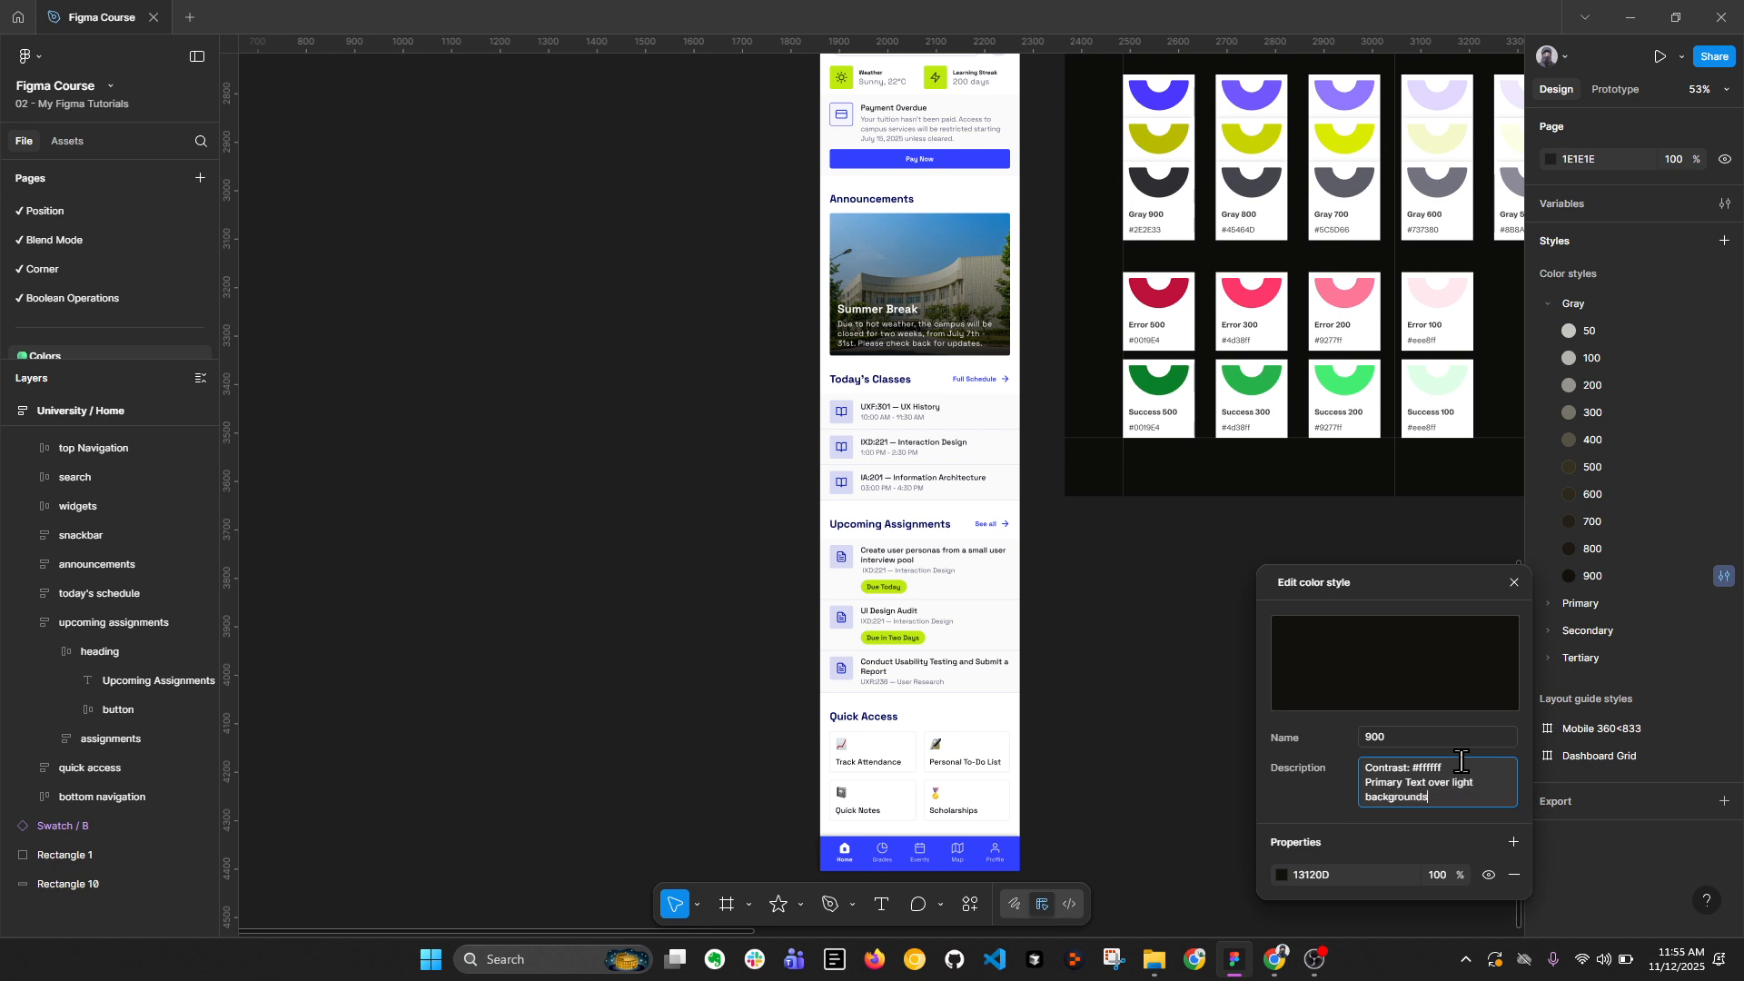
type("nds")
key("Return")
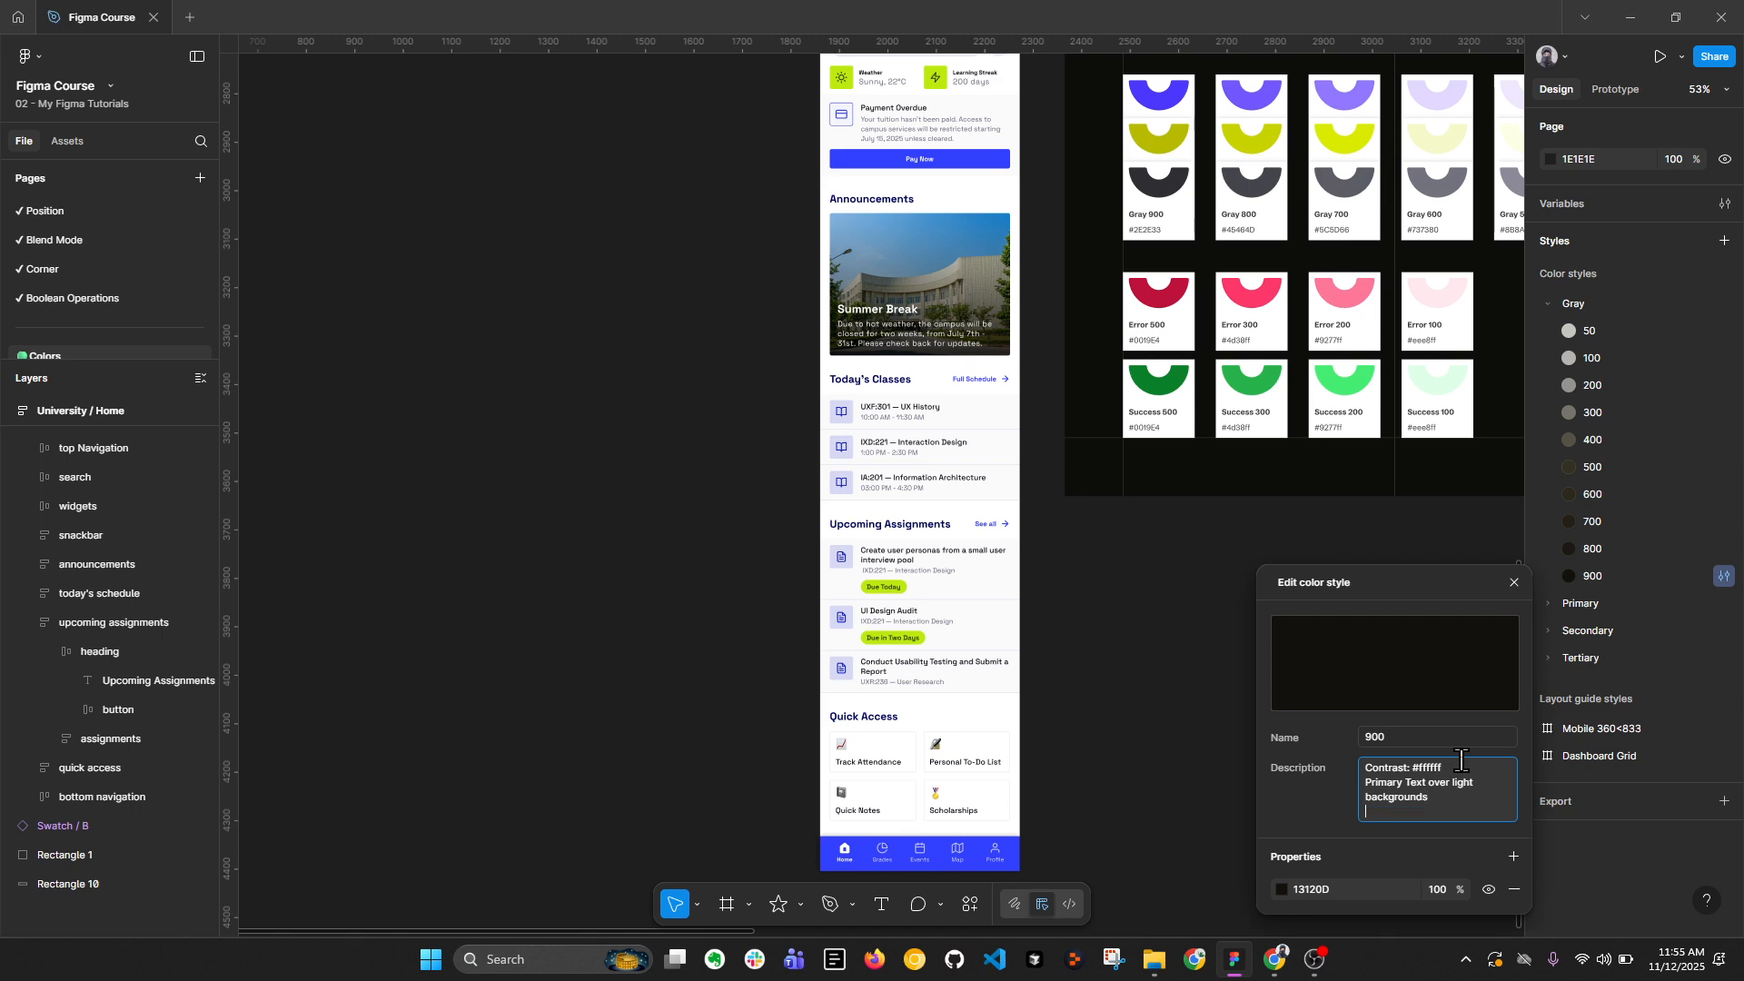
left_click(1470, 652)
left_click(1512, 584)
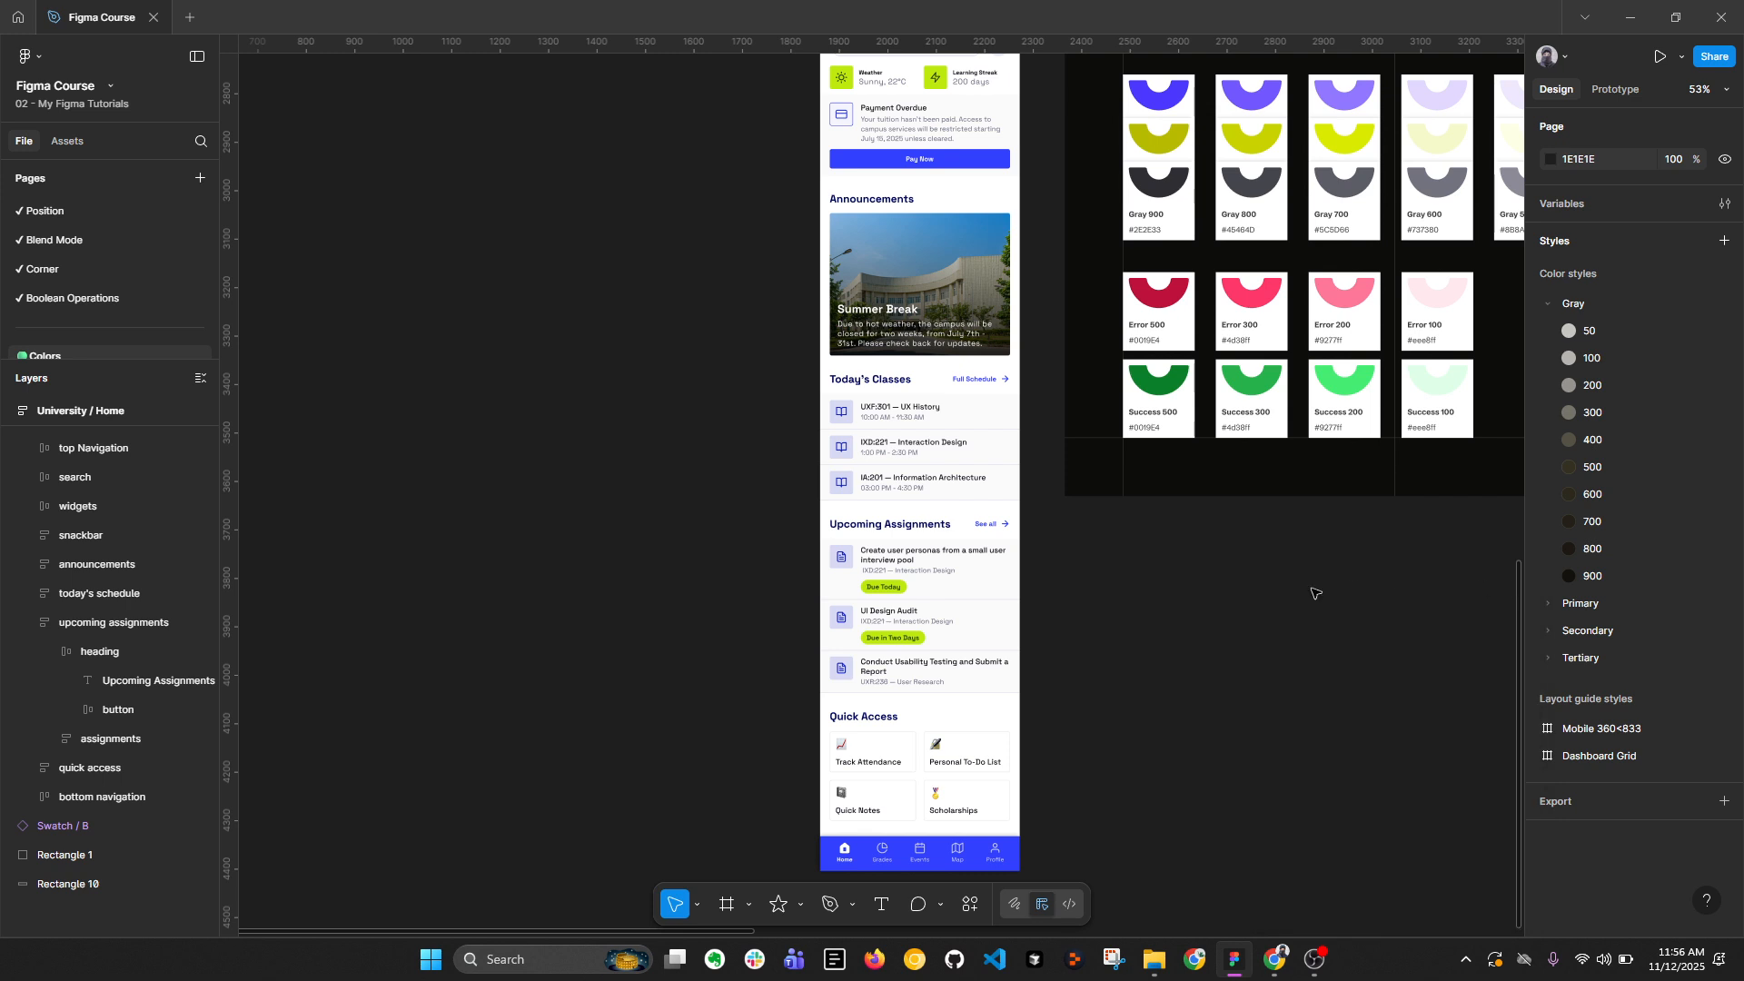
Step: Place a copy of the blue University / Home screen on the empty canvas to the left of the original
scroll(1296, 534, "down", 5)
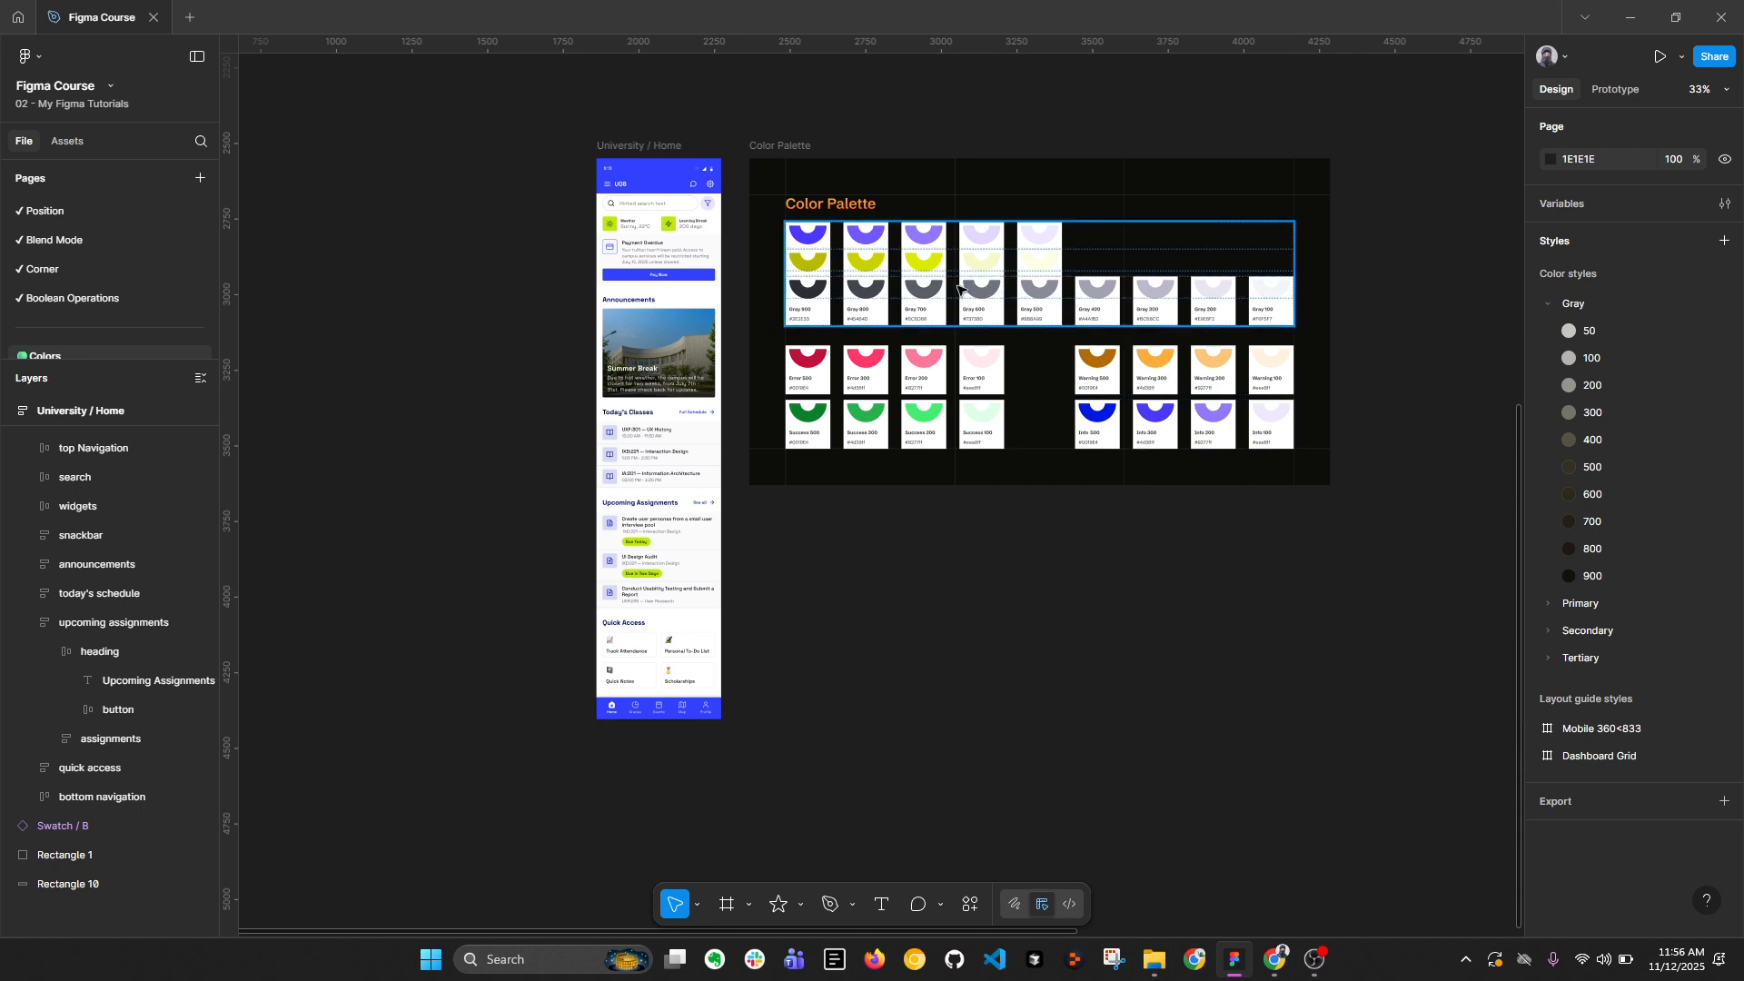
scroll(1125, 421, "down", 3)
left_click_drag(1125, 420, 998, 629)
left_click_drag(1008, 409, 1190, 512)
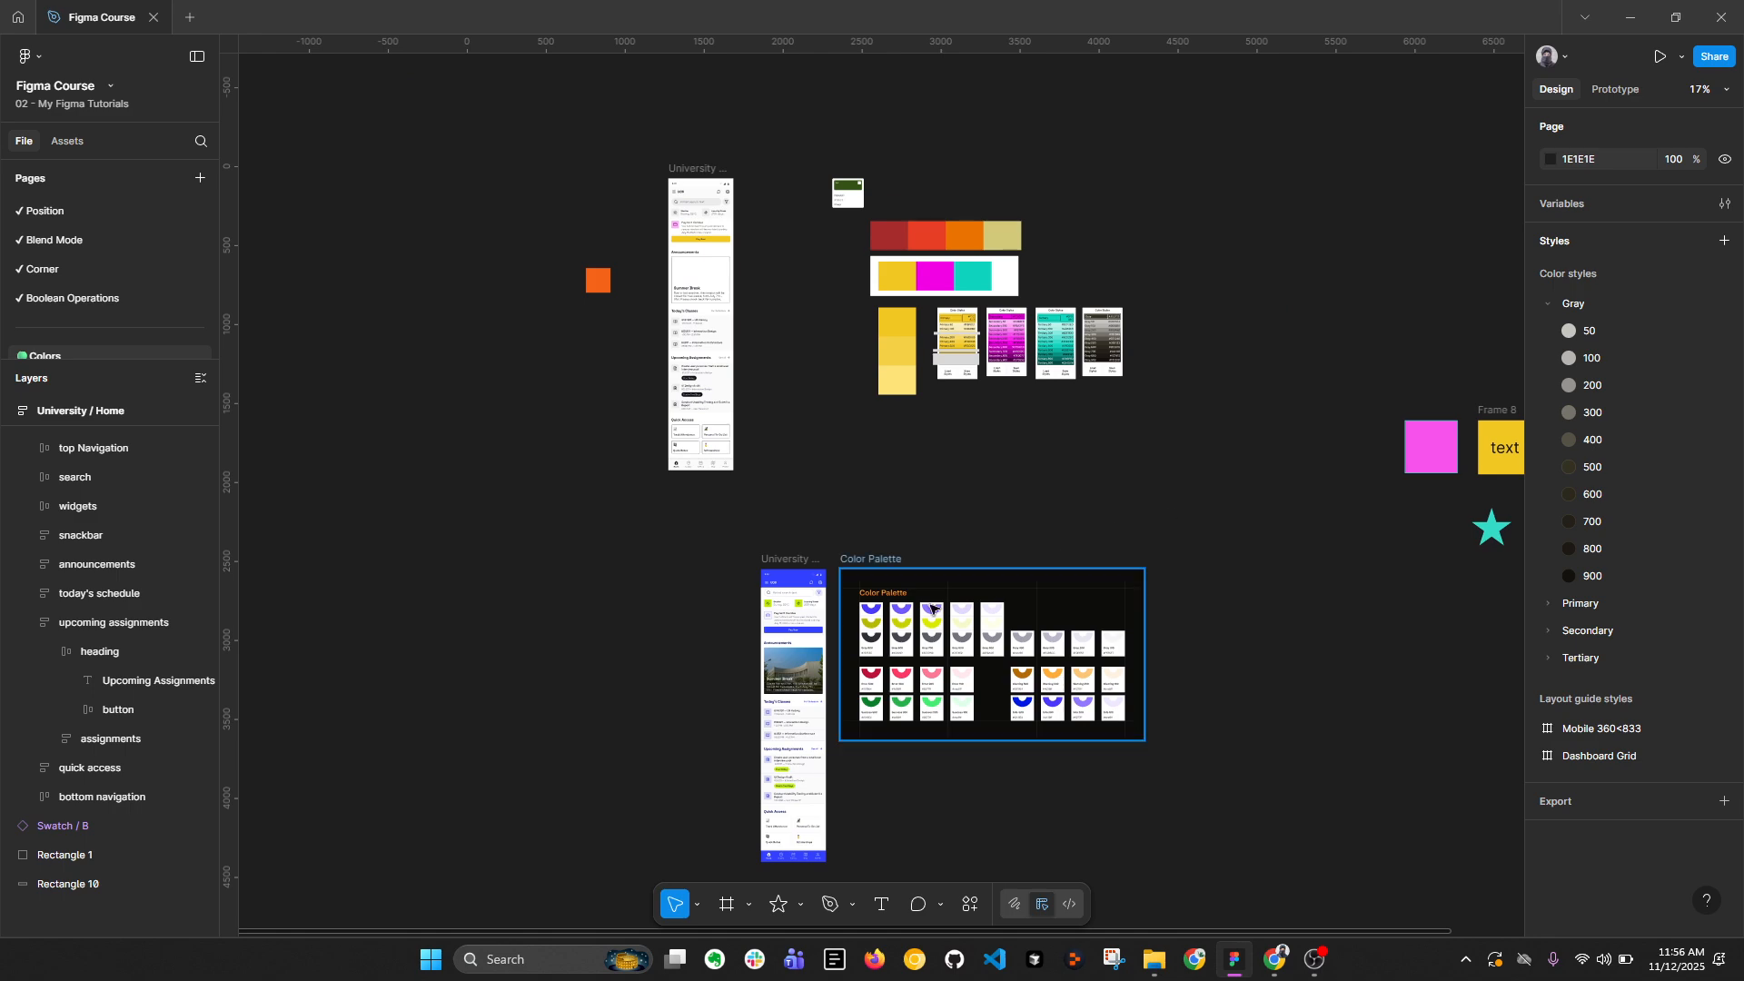
left_click_drag(736, 580, 652, 244)
scroll(651, 244, "up", 4)
scroll(969, 303, "left", 3)
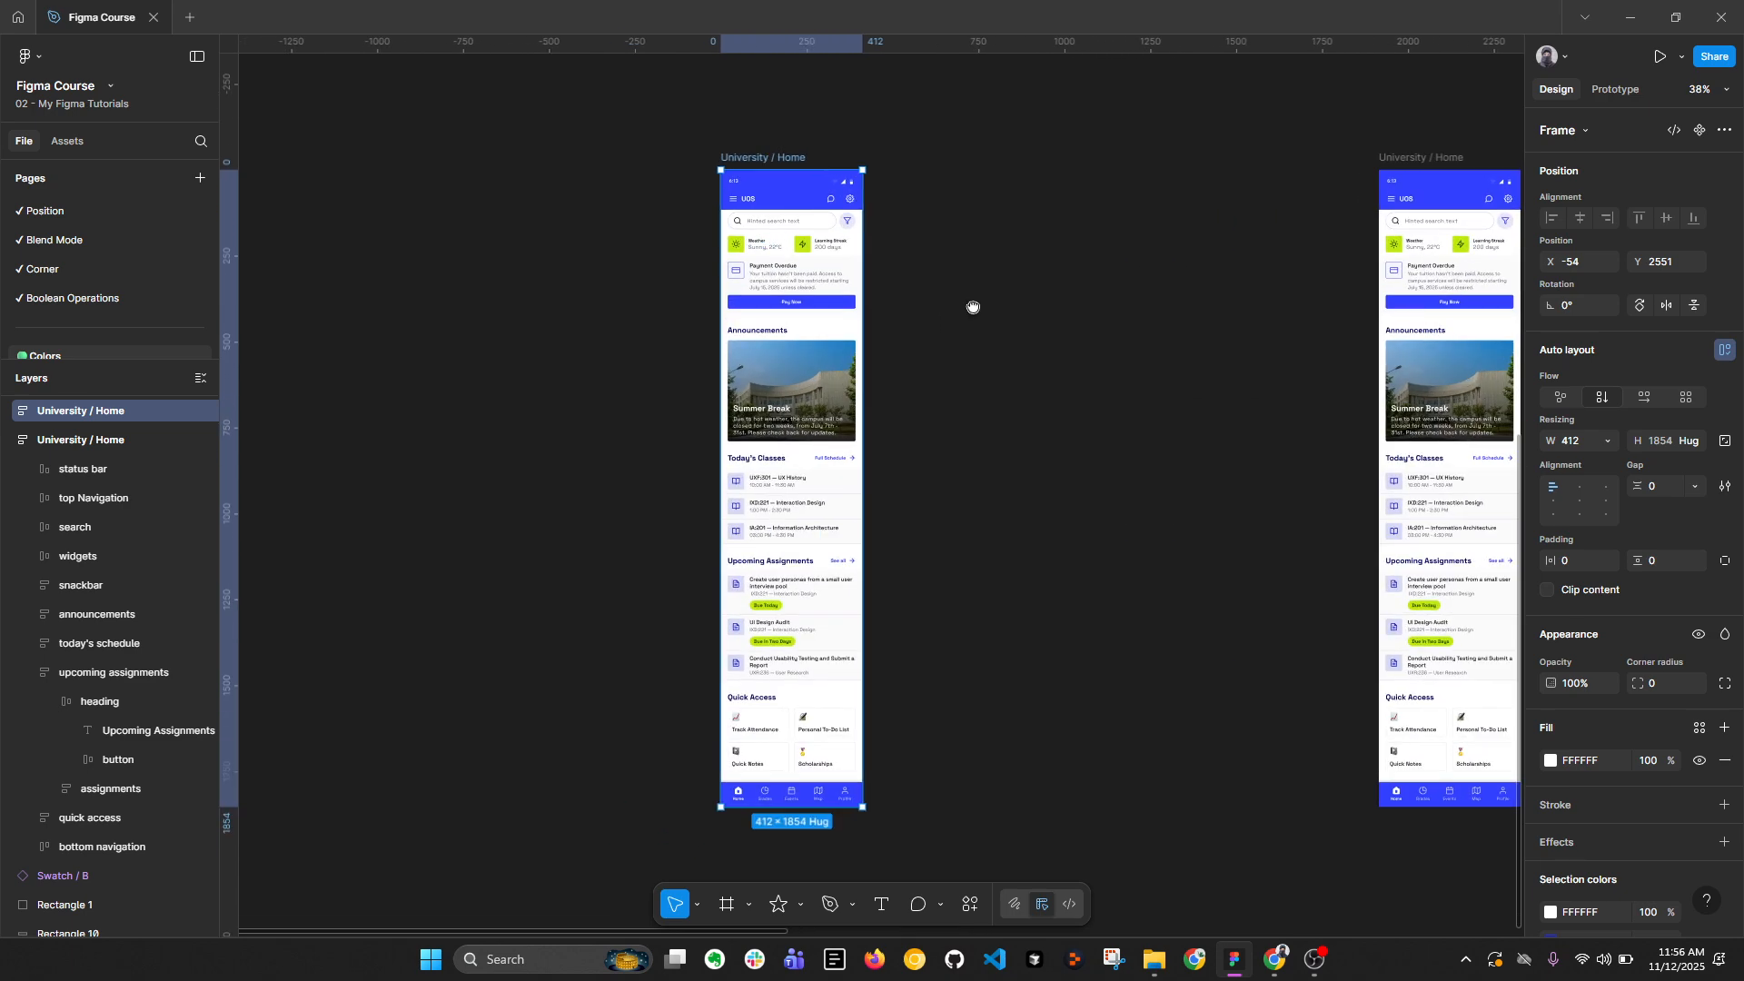
Step: Review the complete list of selection colors used in the copied University / Home screen
scroll(774, 241, "up", 2)
left_click_drag(1072, 405, 1028, 374)
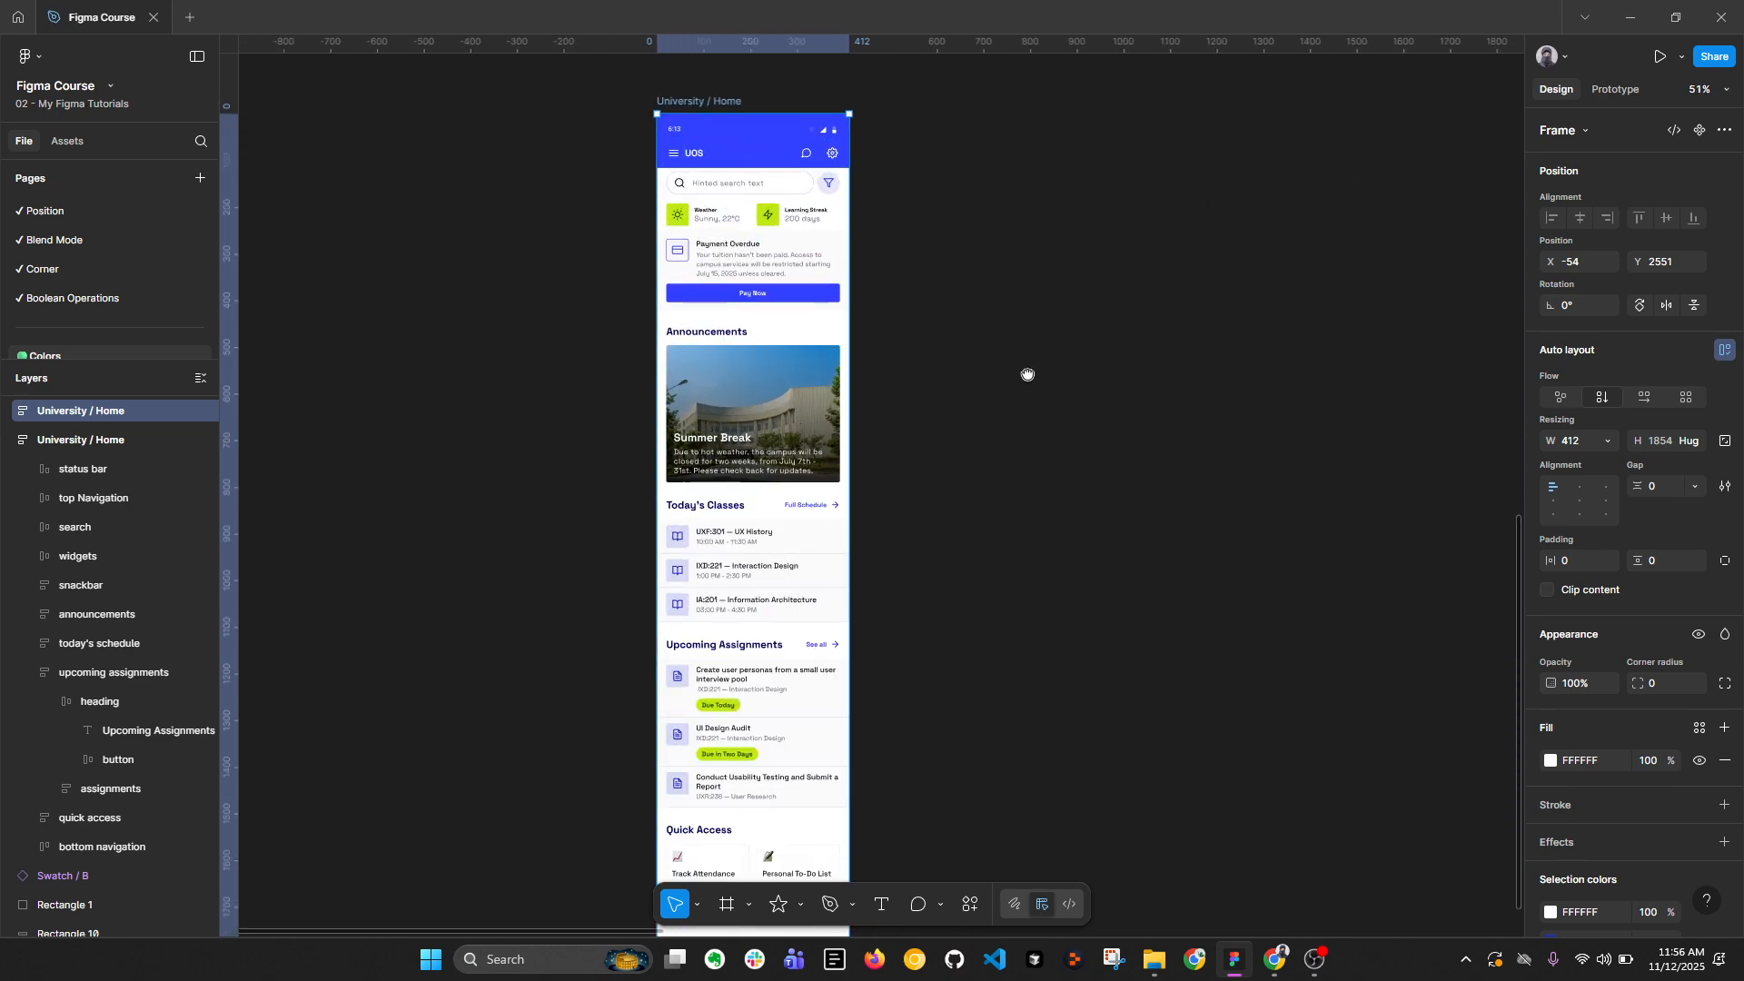
scroll(913, 311, "down", 2)
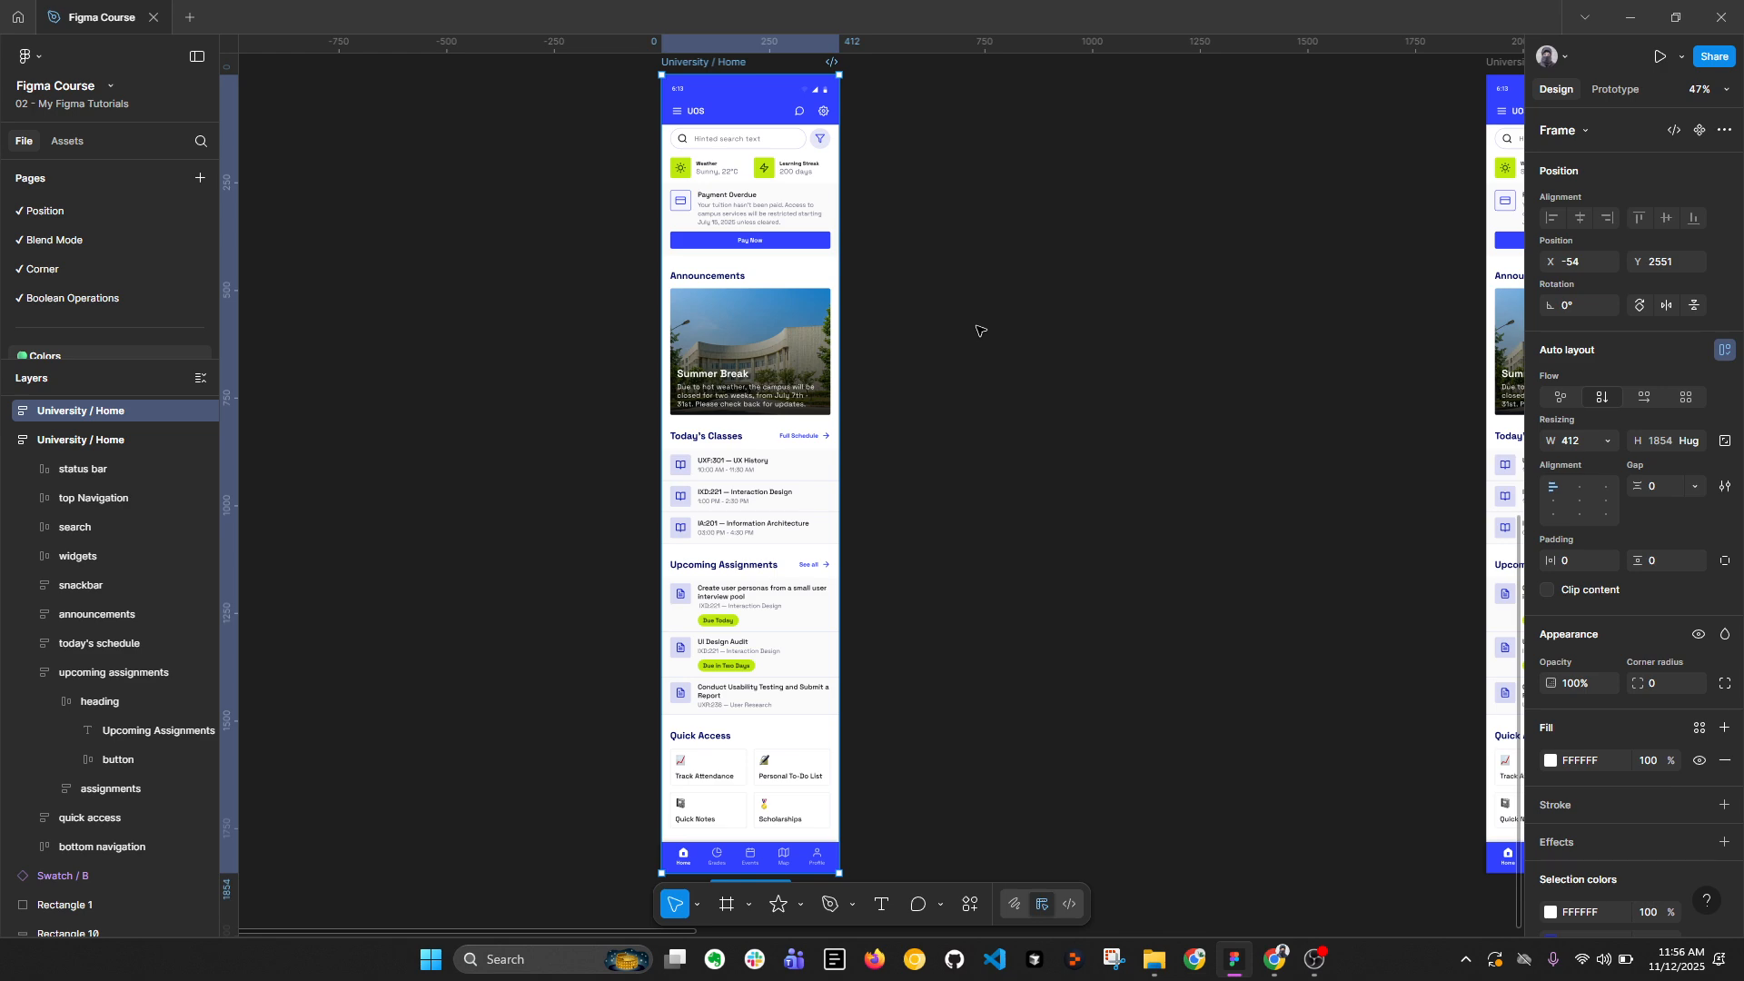
scroll(1604, 570, "down", 5)
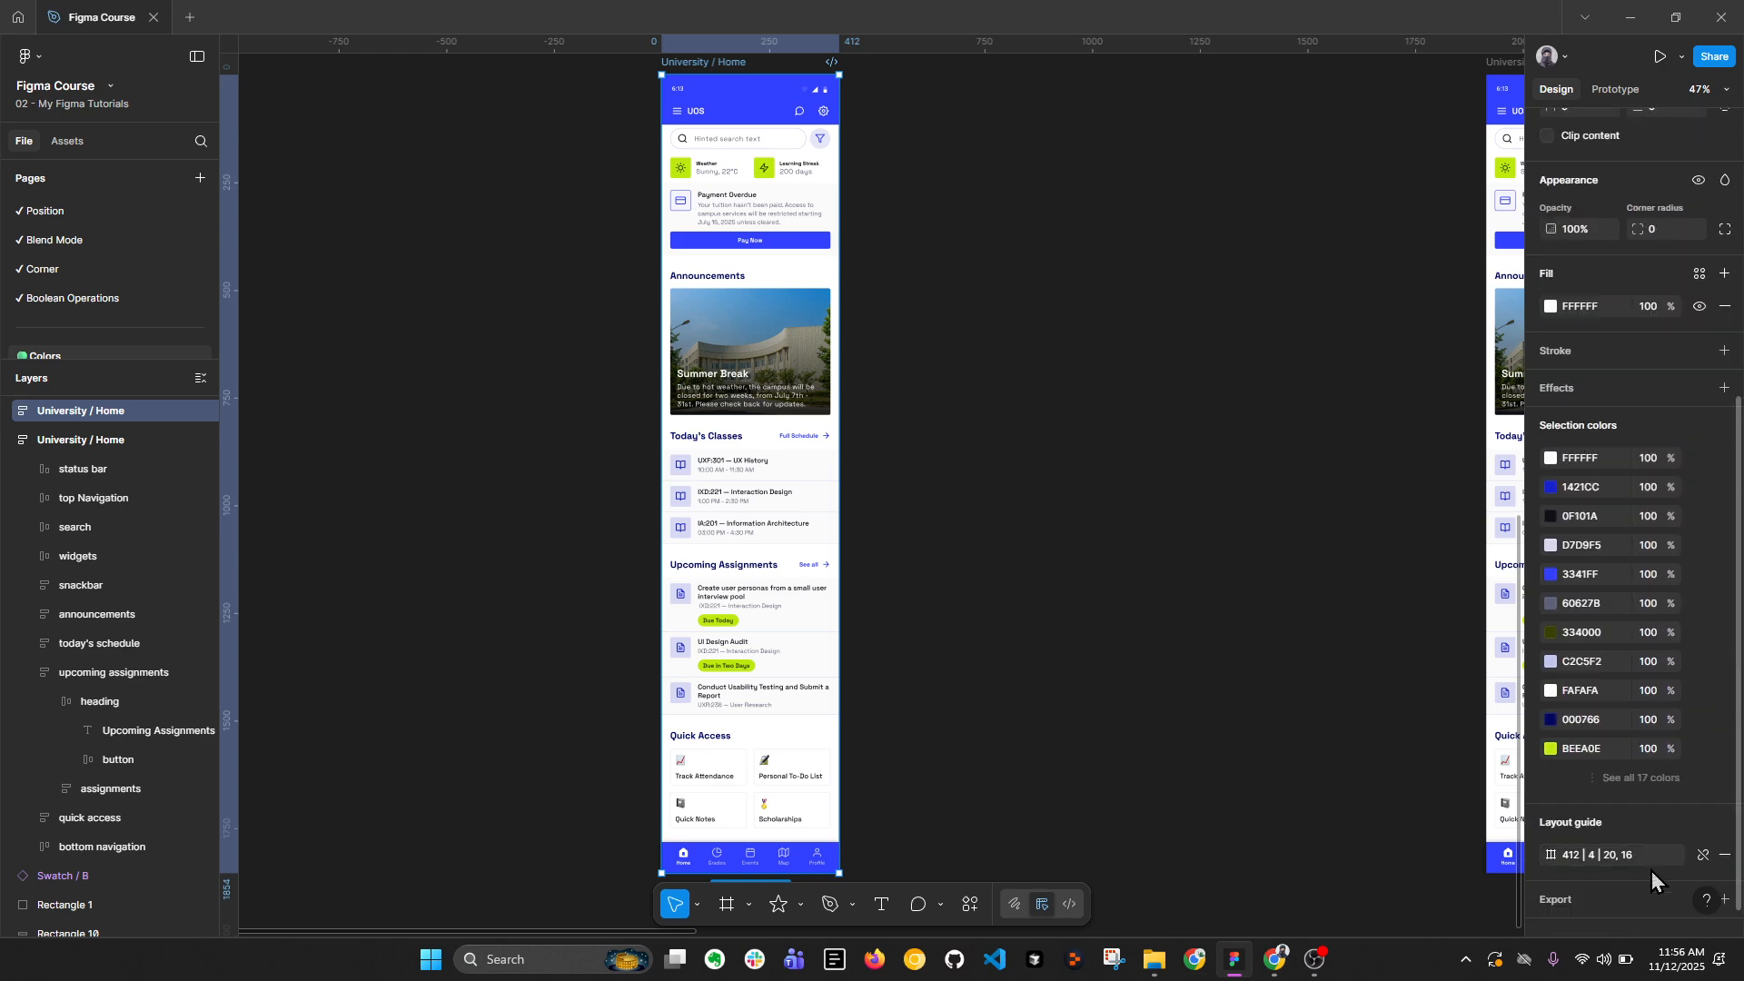
scroll(1599, 786, "down", 2)
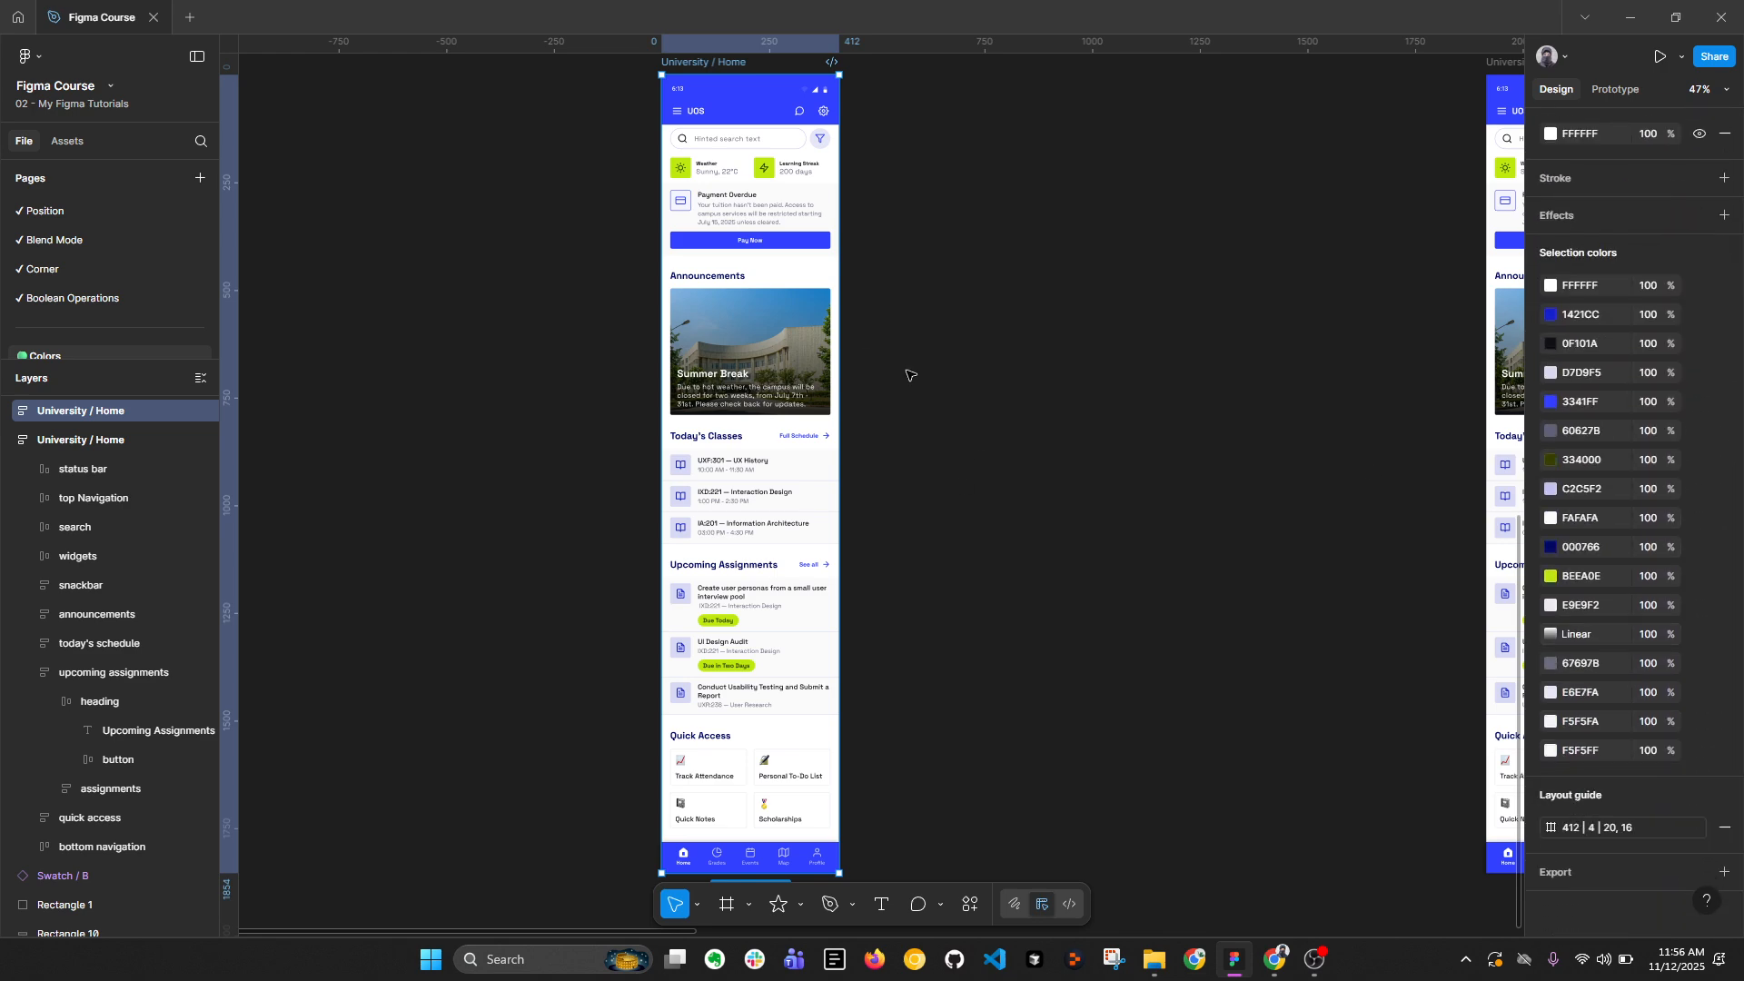
Step: Duplicate the copied University / Home screen and select the two copies side by side, 111 px apart
scroll(865, 371, "down", 2)
key("ctrl+d")
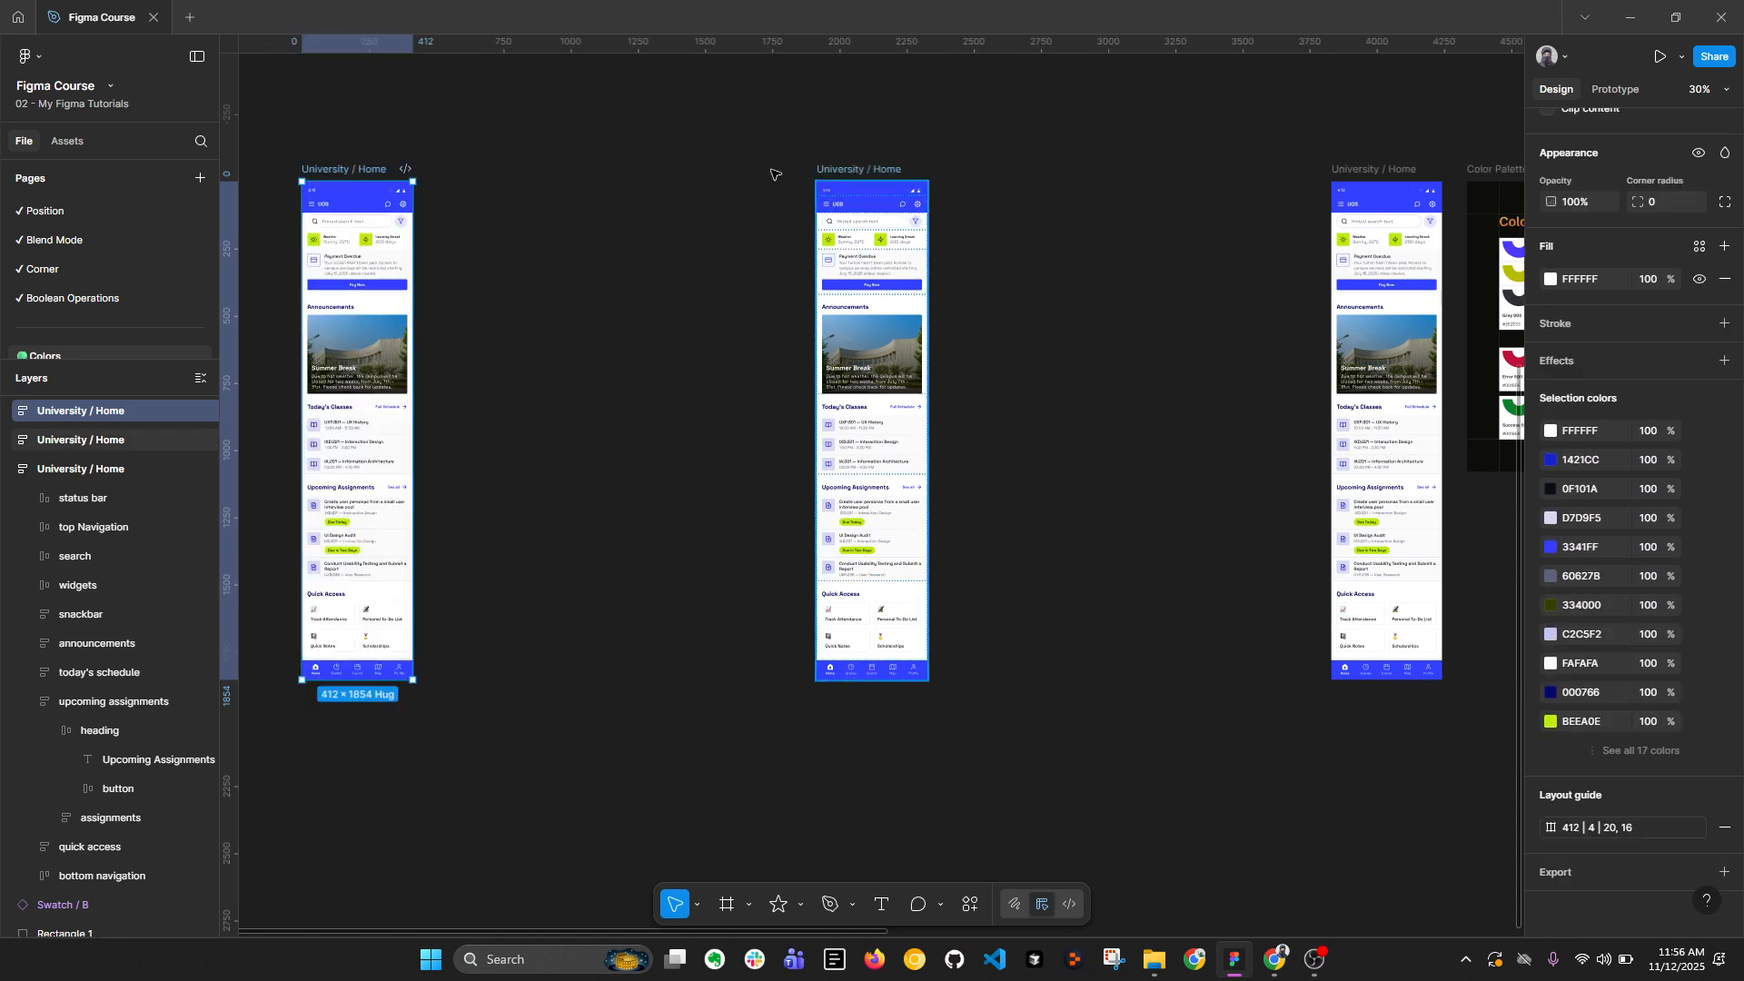
left_click_drag(838, 170, 725, 150)
scroll(725, 150, "up", 1)
left_click_drag(499, 142, 931, 743)
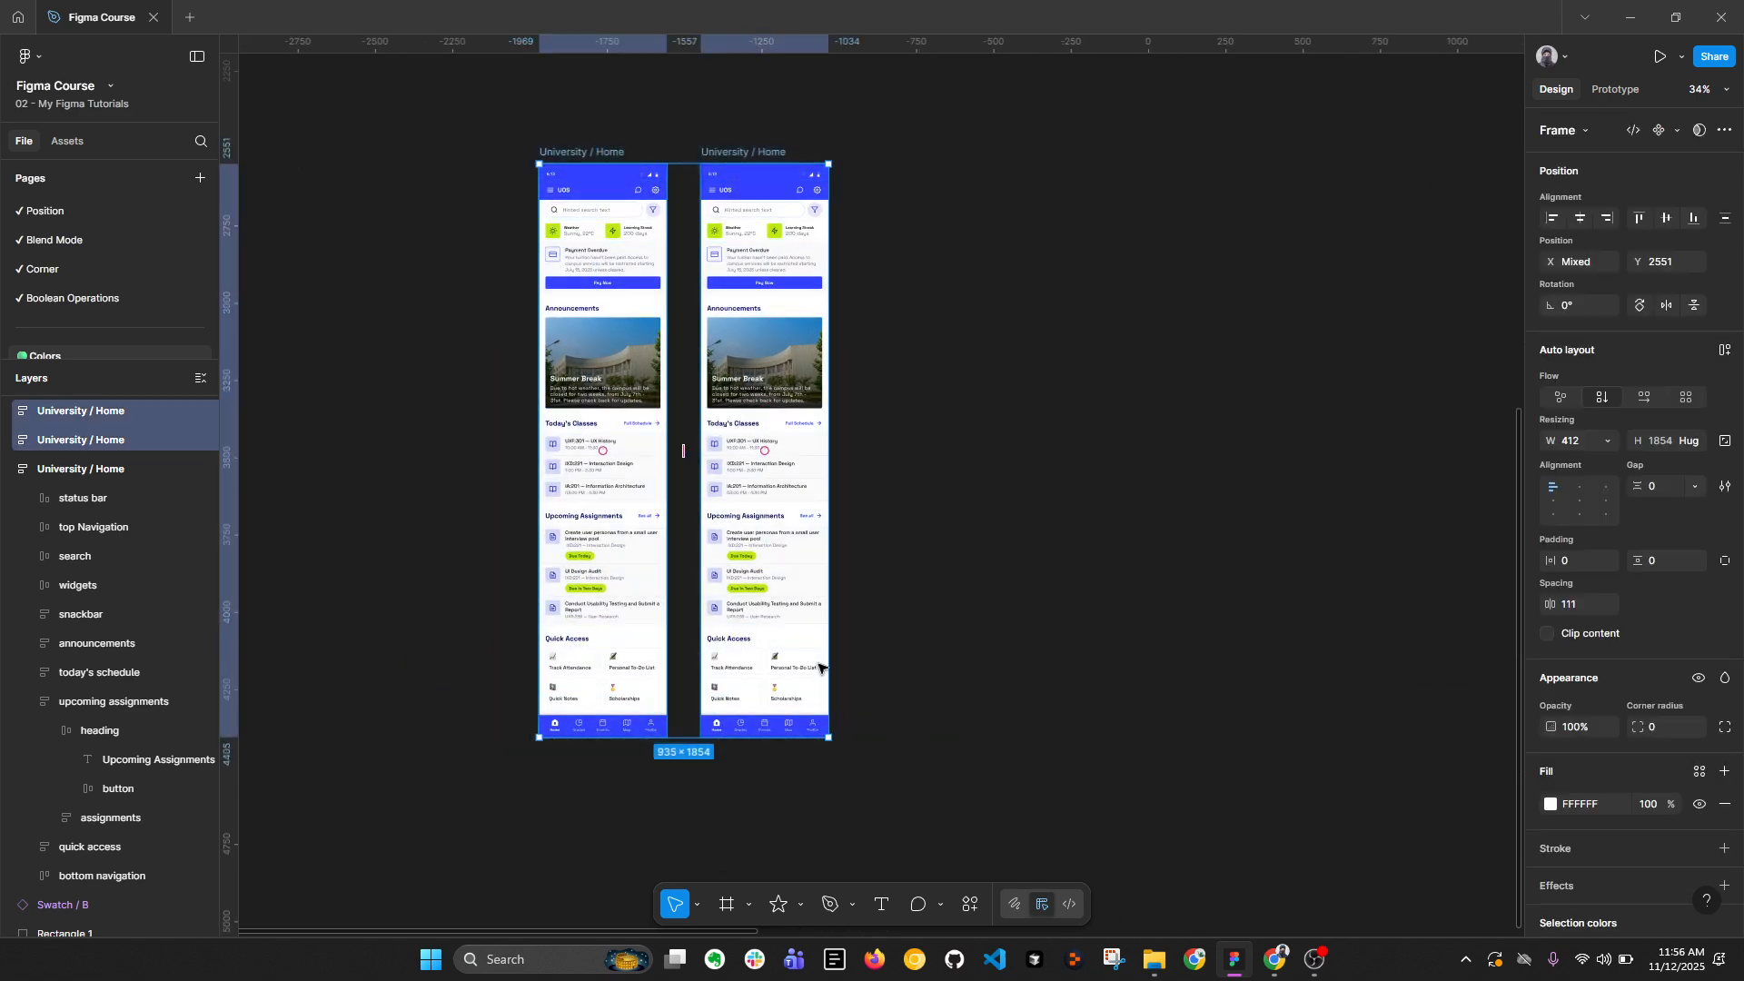
scroll(927, 576, "up", 2)
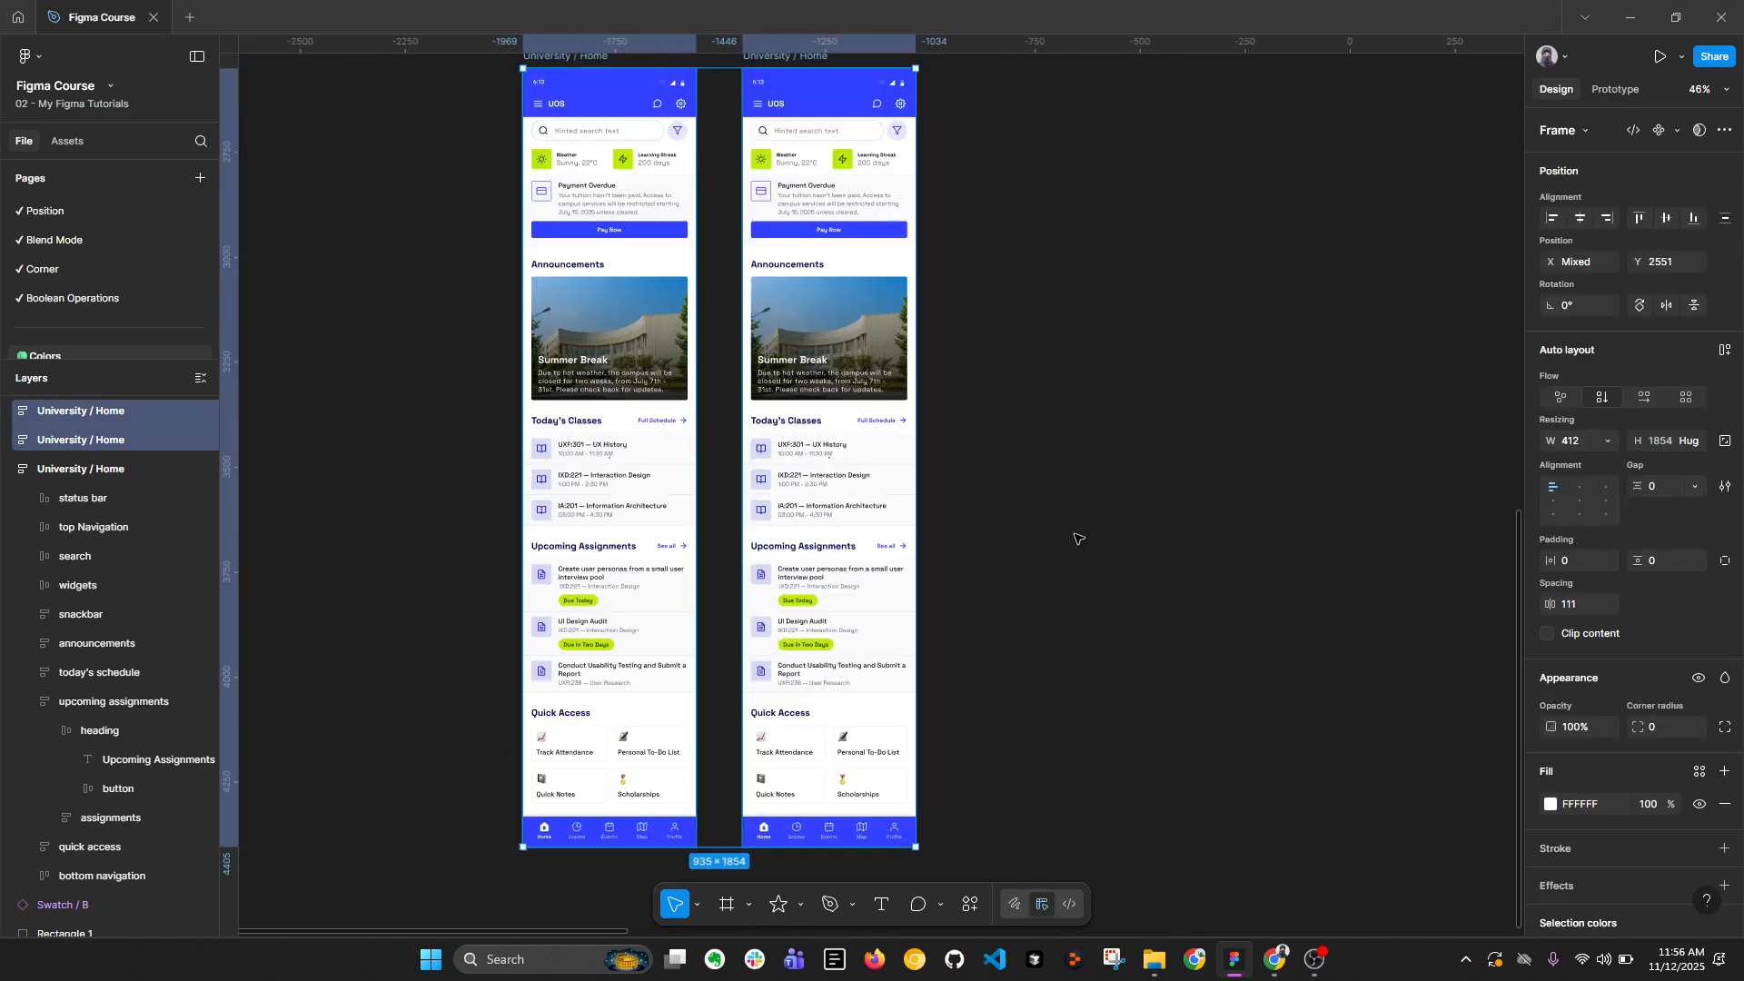
left_click_drag(1037, 497, 1056, 539)
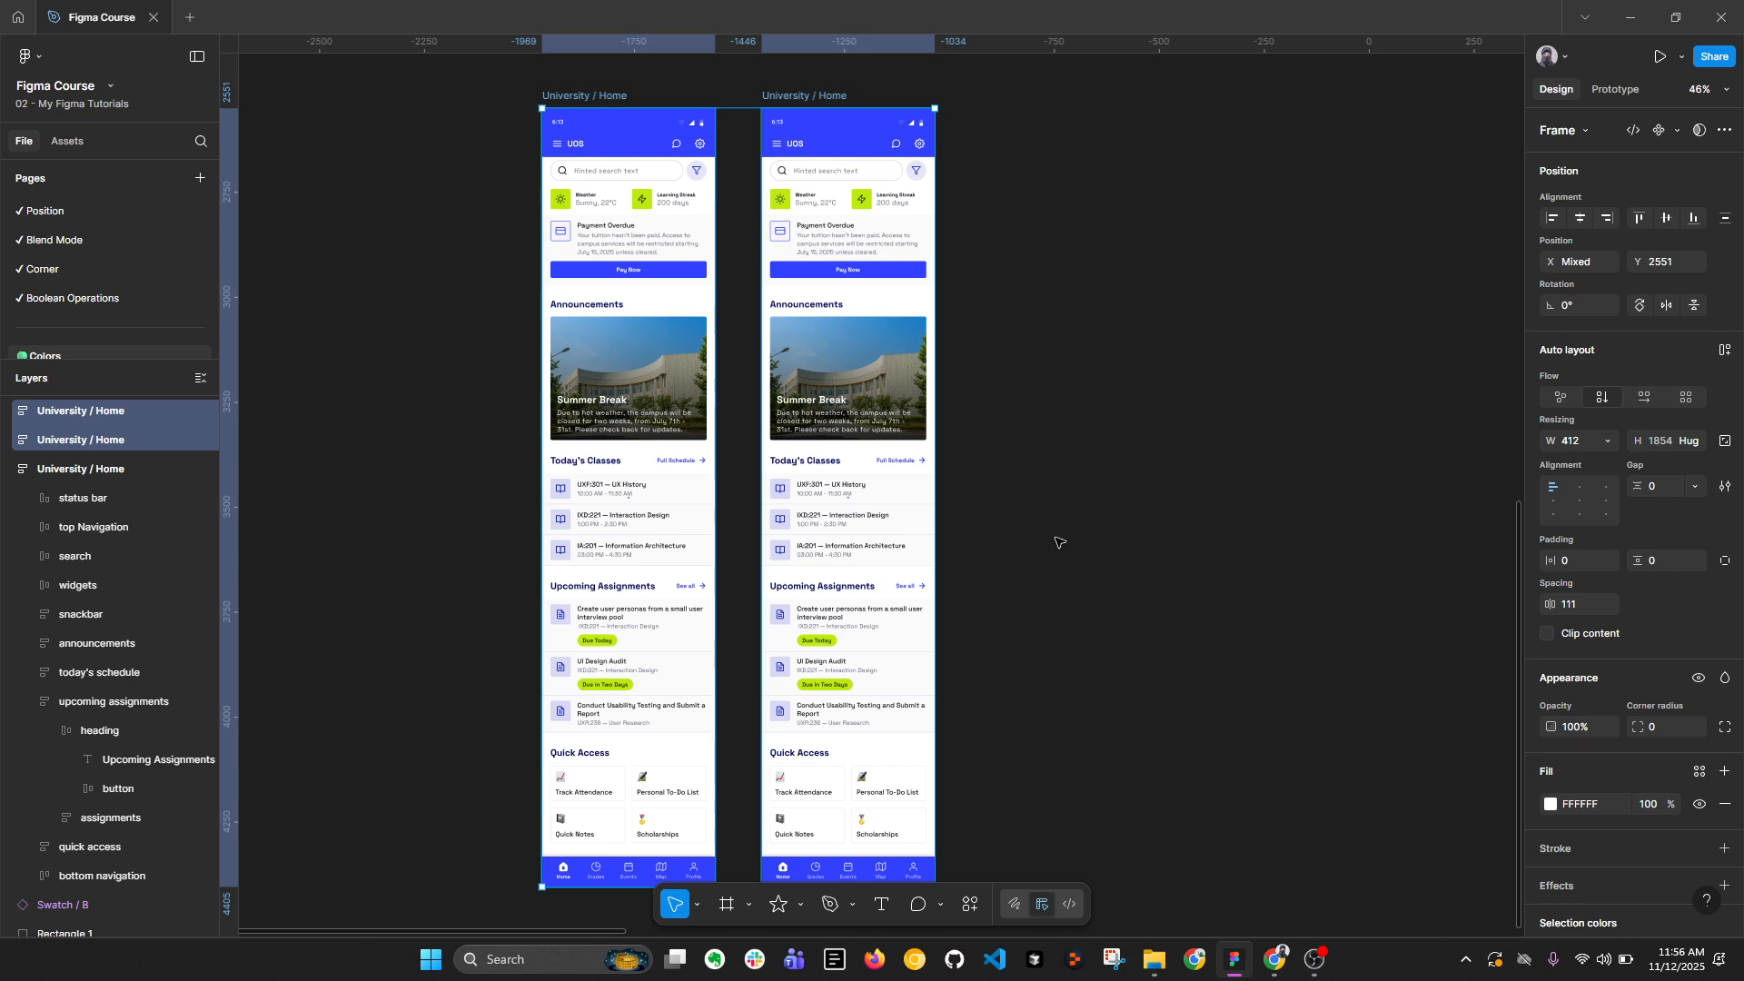
Step: Collapse the layer tree and list all selection colors shared by the two University / Home copies
key("alt+l")
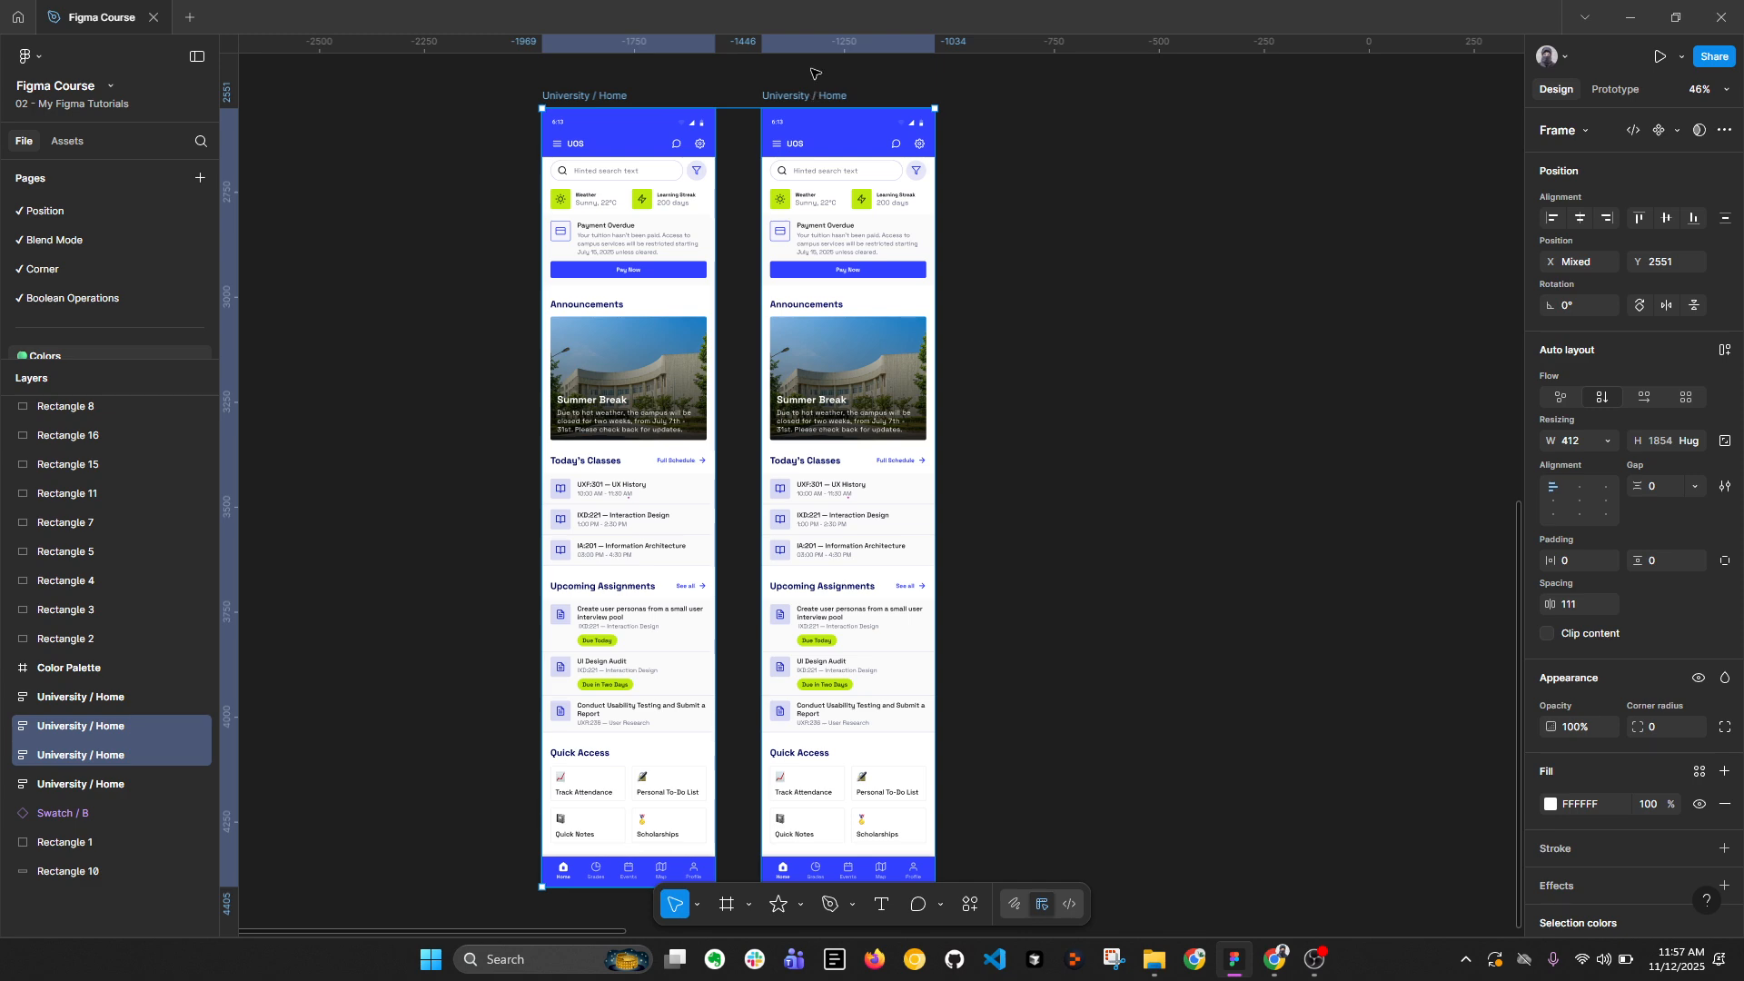
scroll(1610, 429, "down", 5)
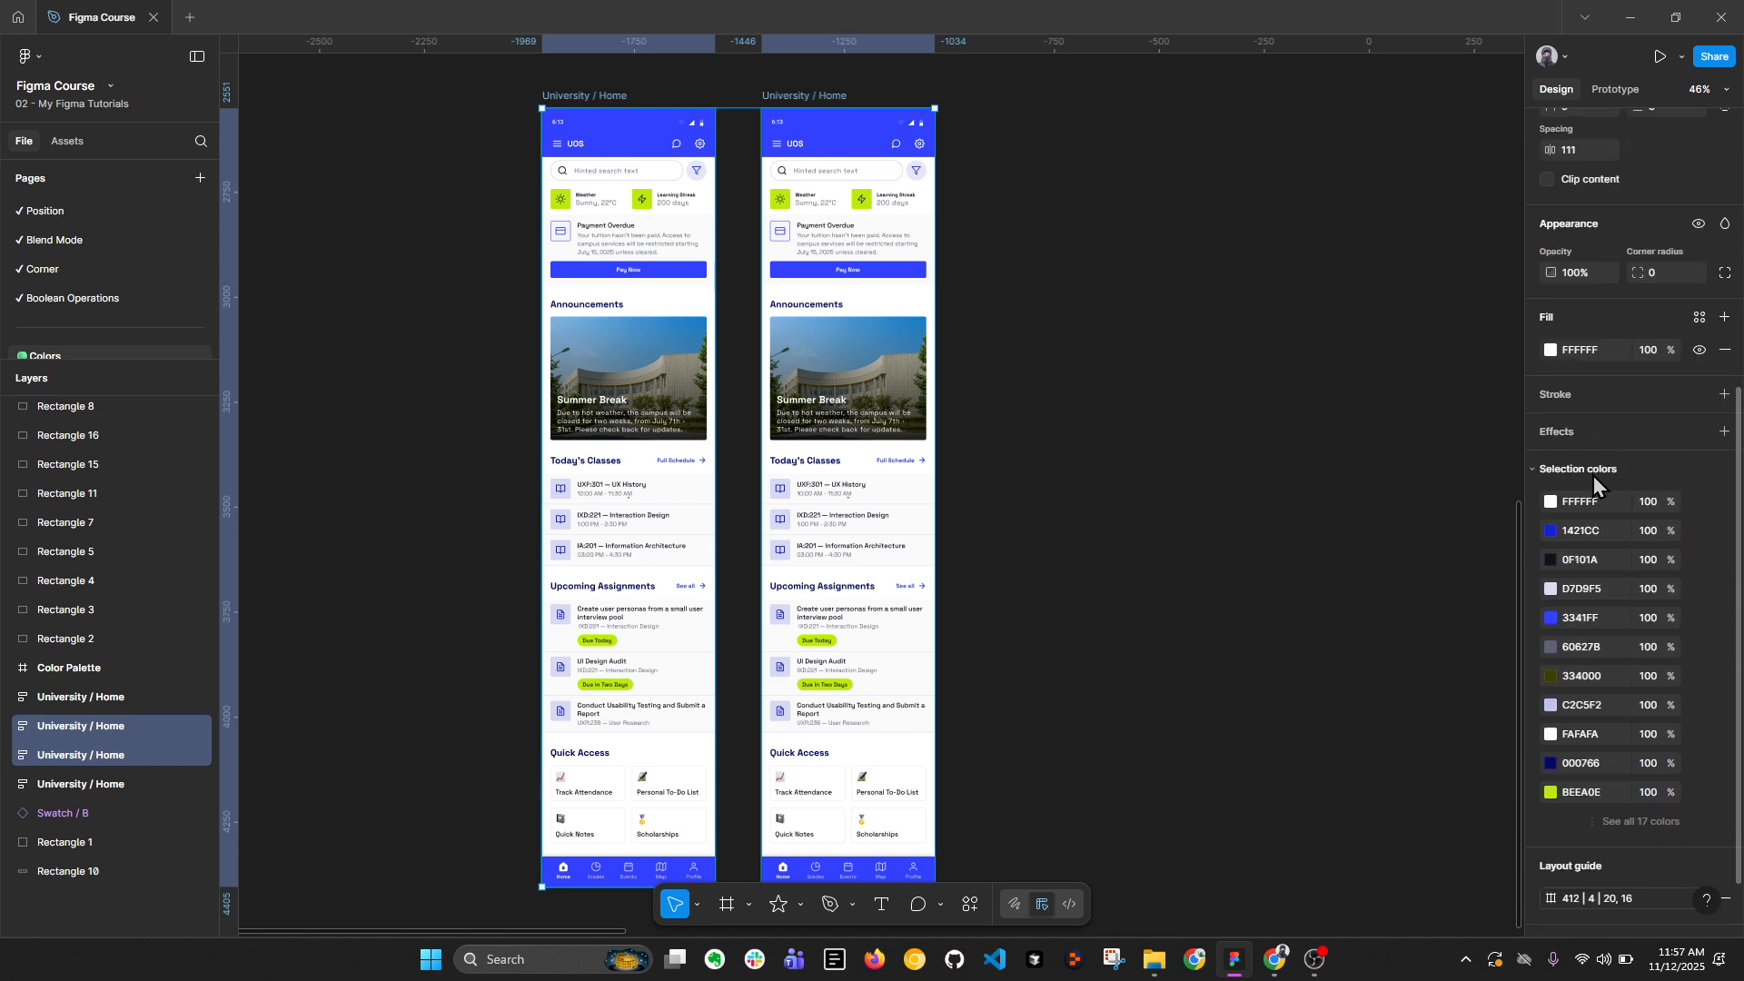
left_click(1643, 821)
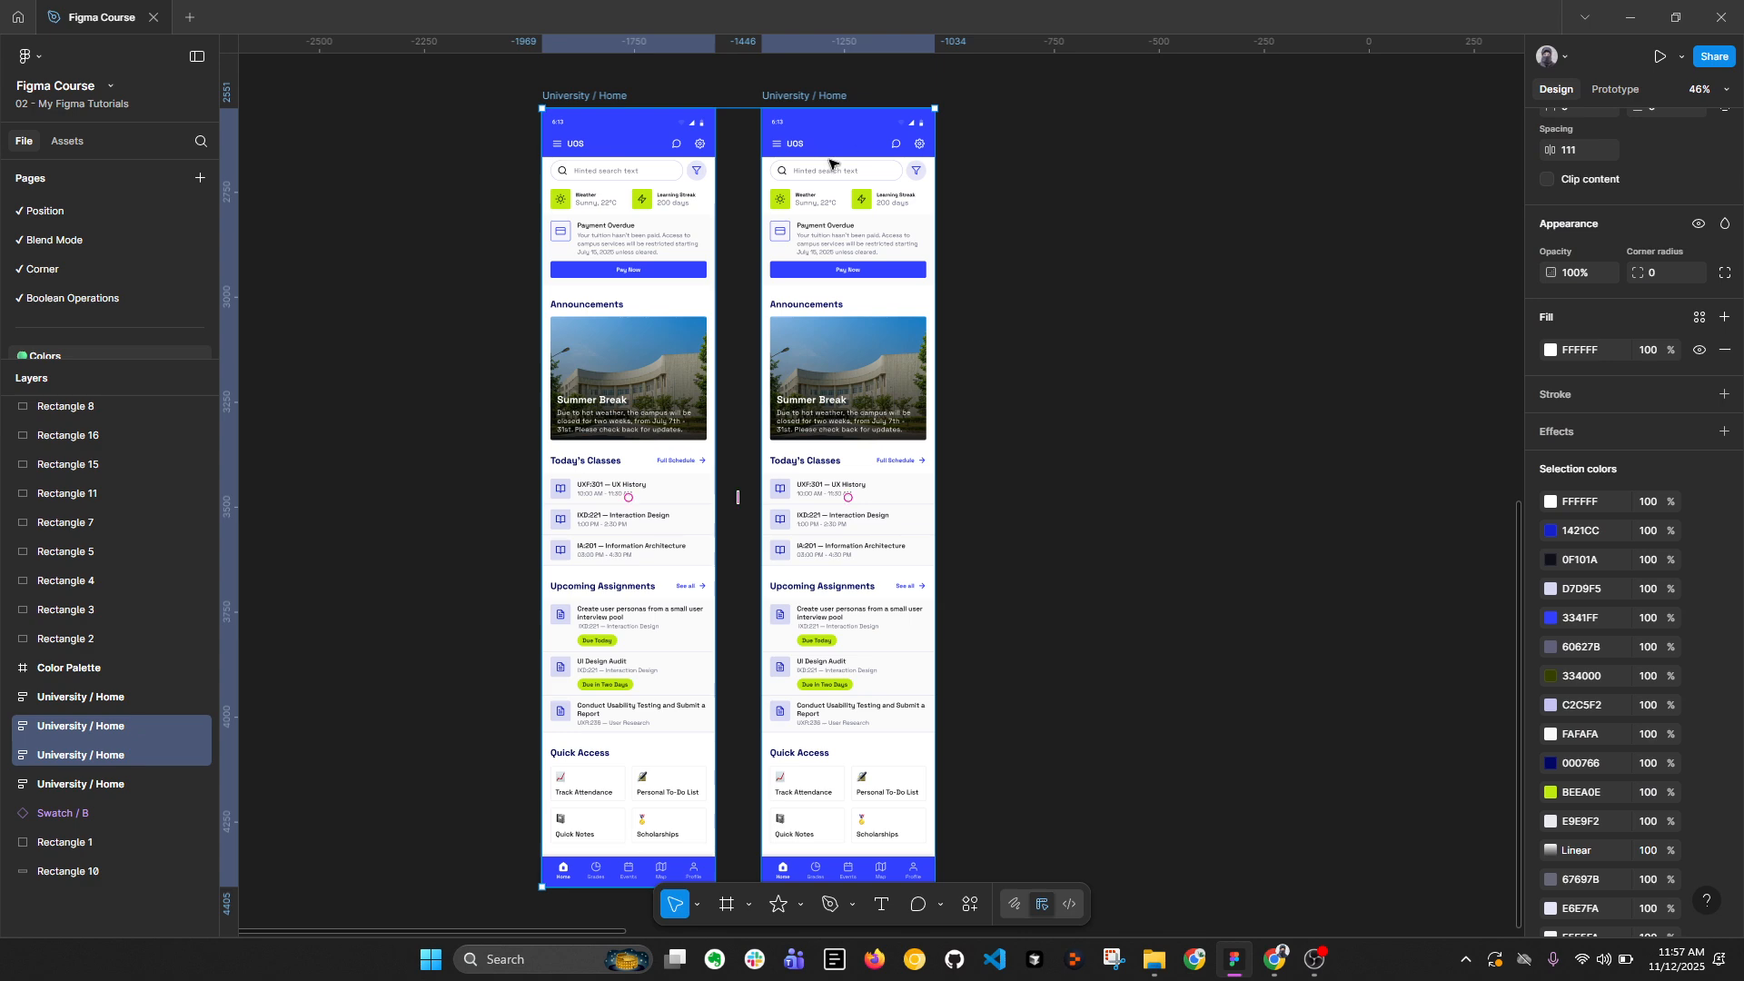
Step: Try shifting the 1421CC selection color to purple 8914CC across both screens, and undo the change
left_click(1551, 531)
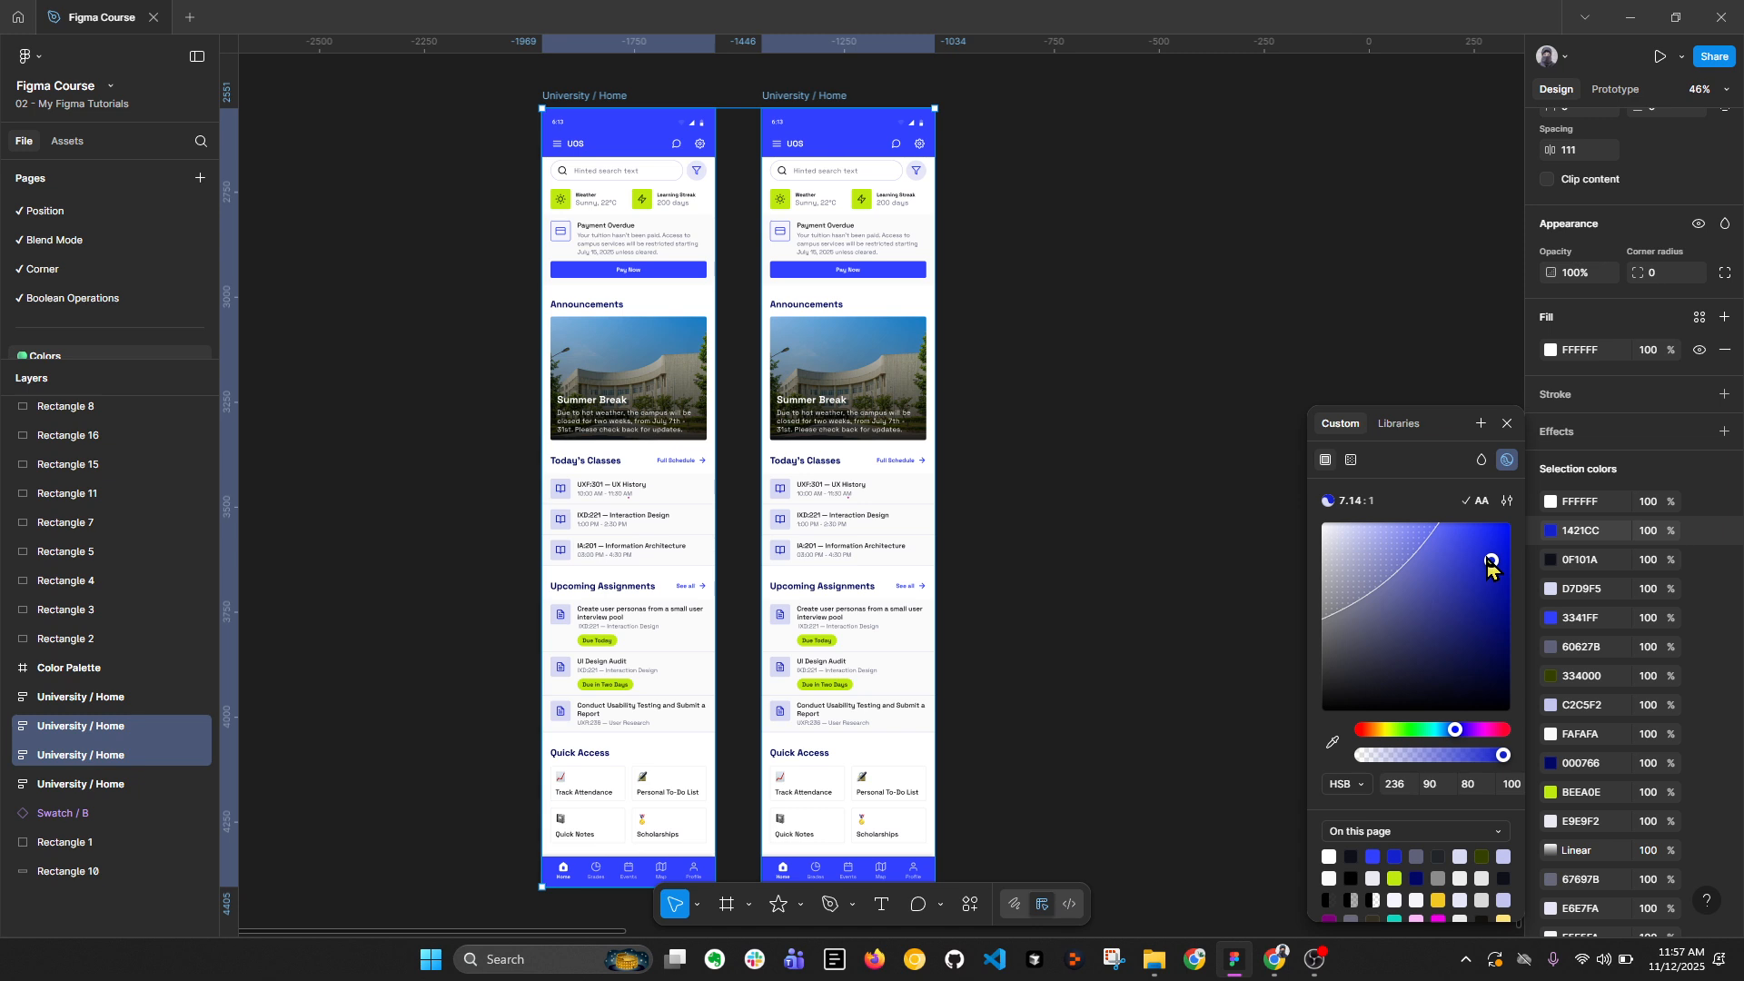
left_click_drag(1458, 731, 1474, 738)
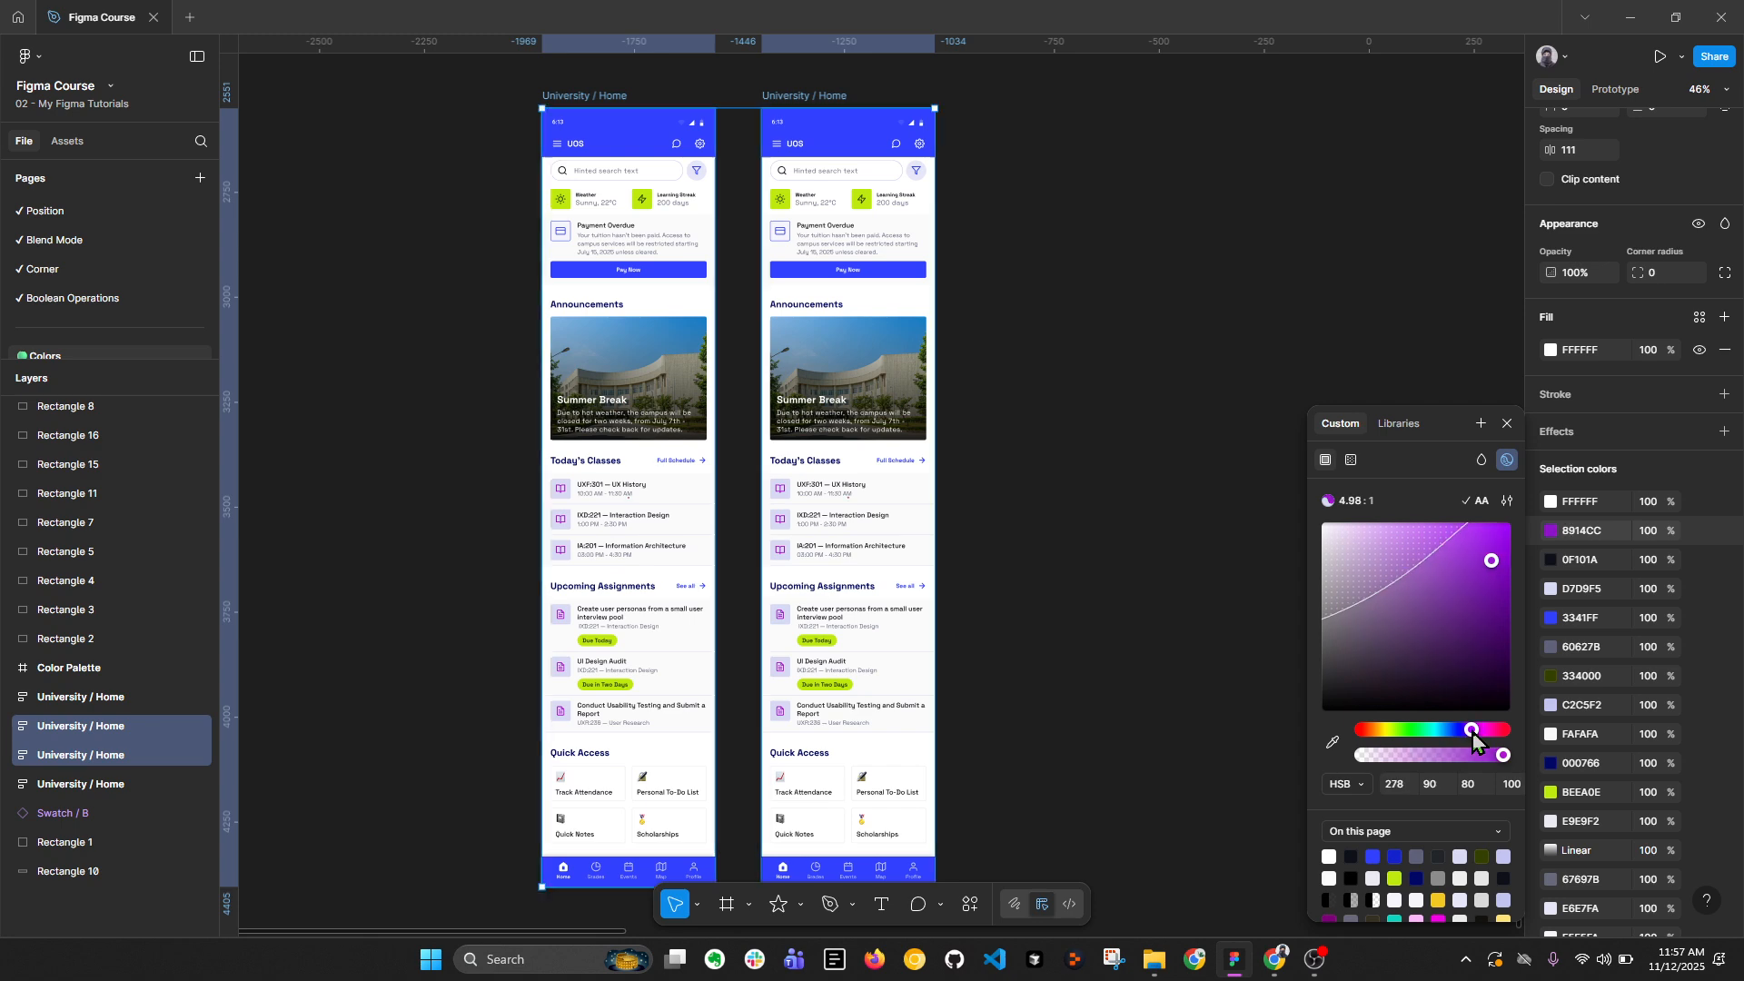
key("ctrl+z")
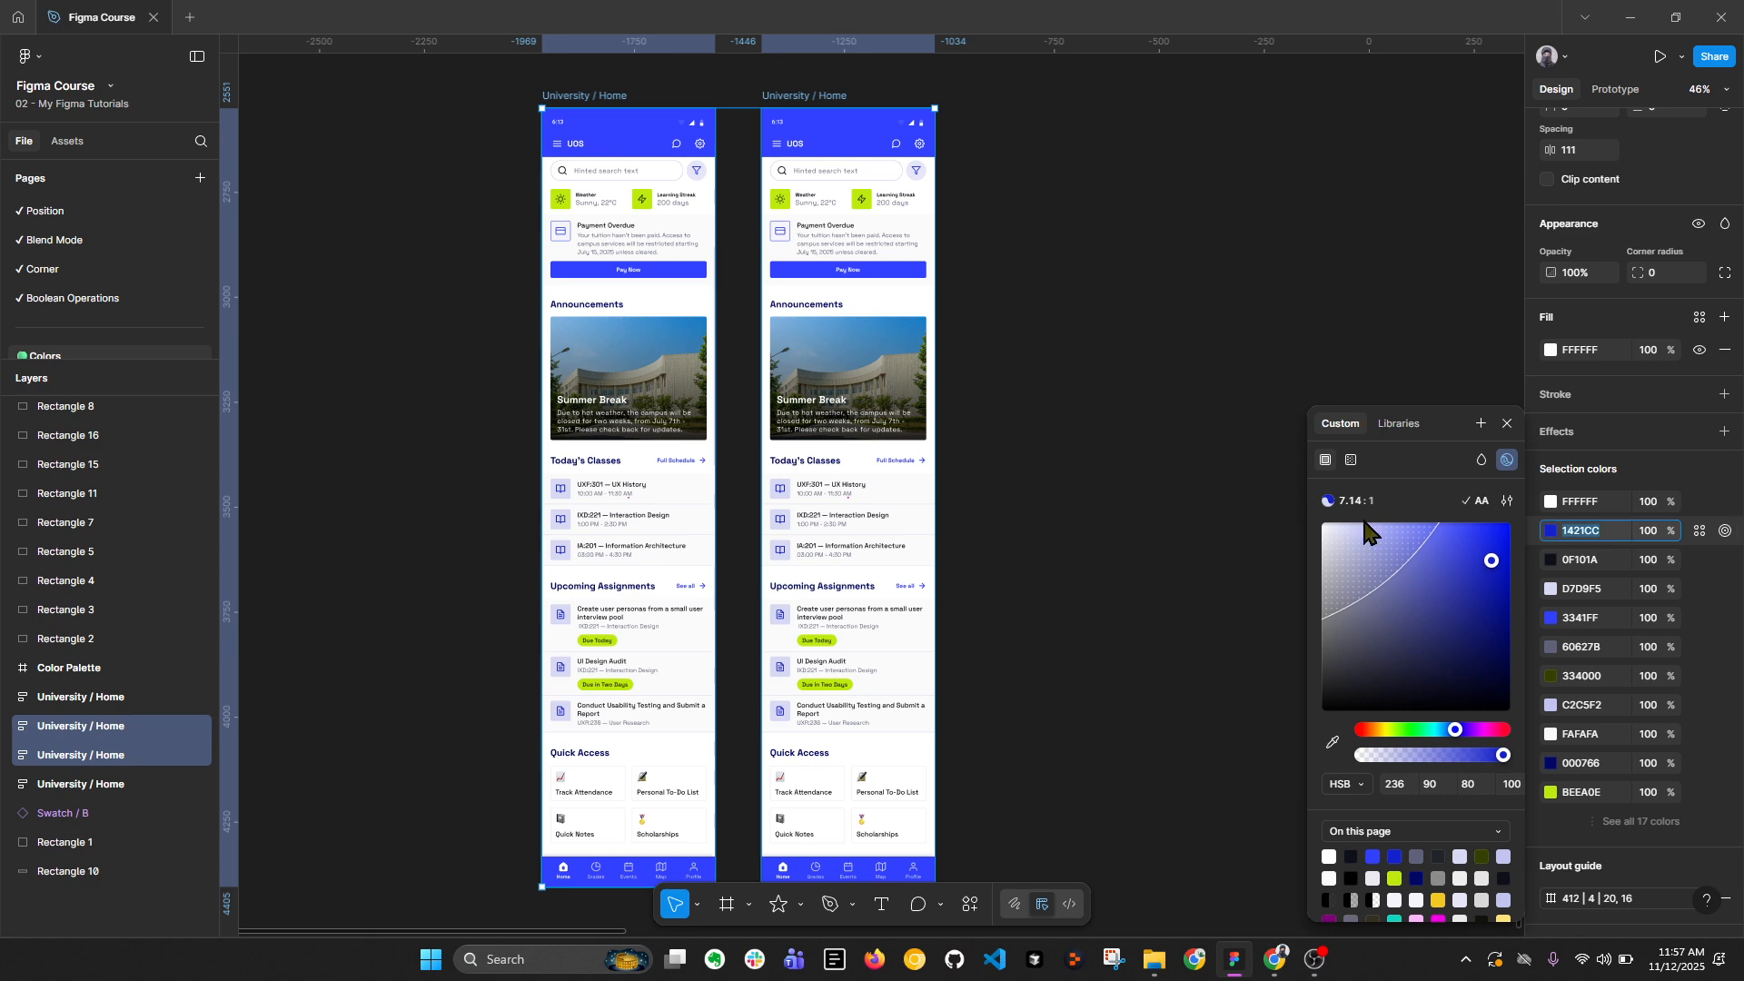
left_click(1047, 365)
Step: Wrap the two University / Home copies in a new section
left_click(843, 143)
scroll(843, 142, "down", 3)
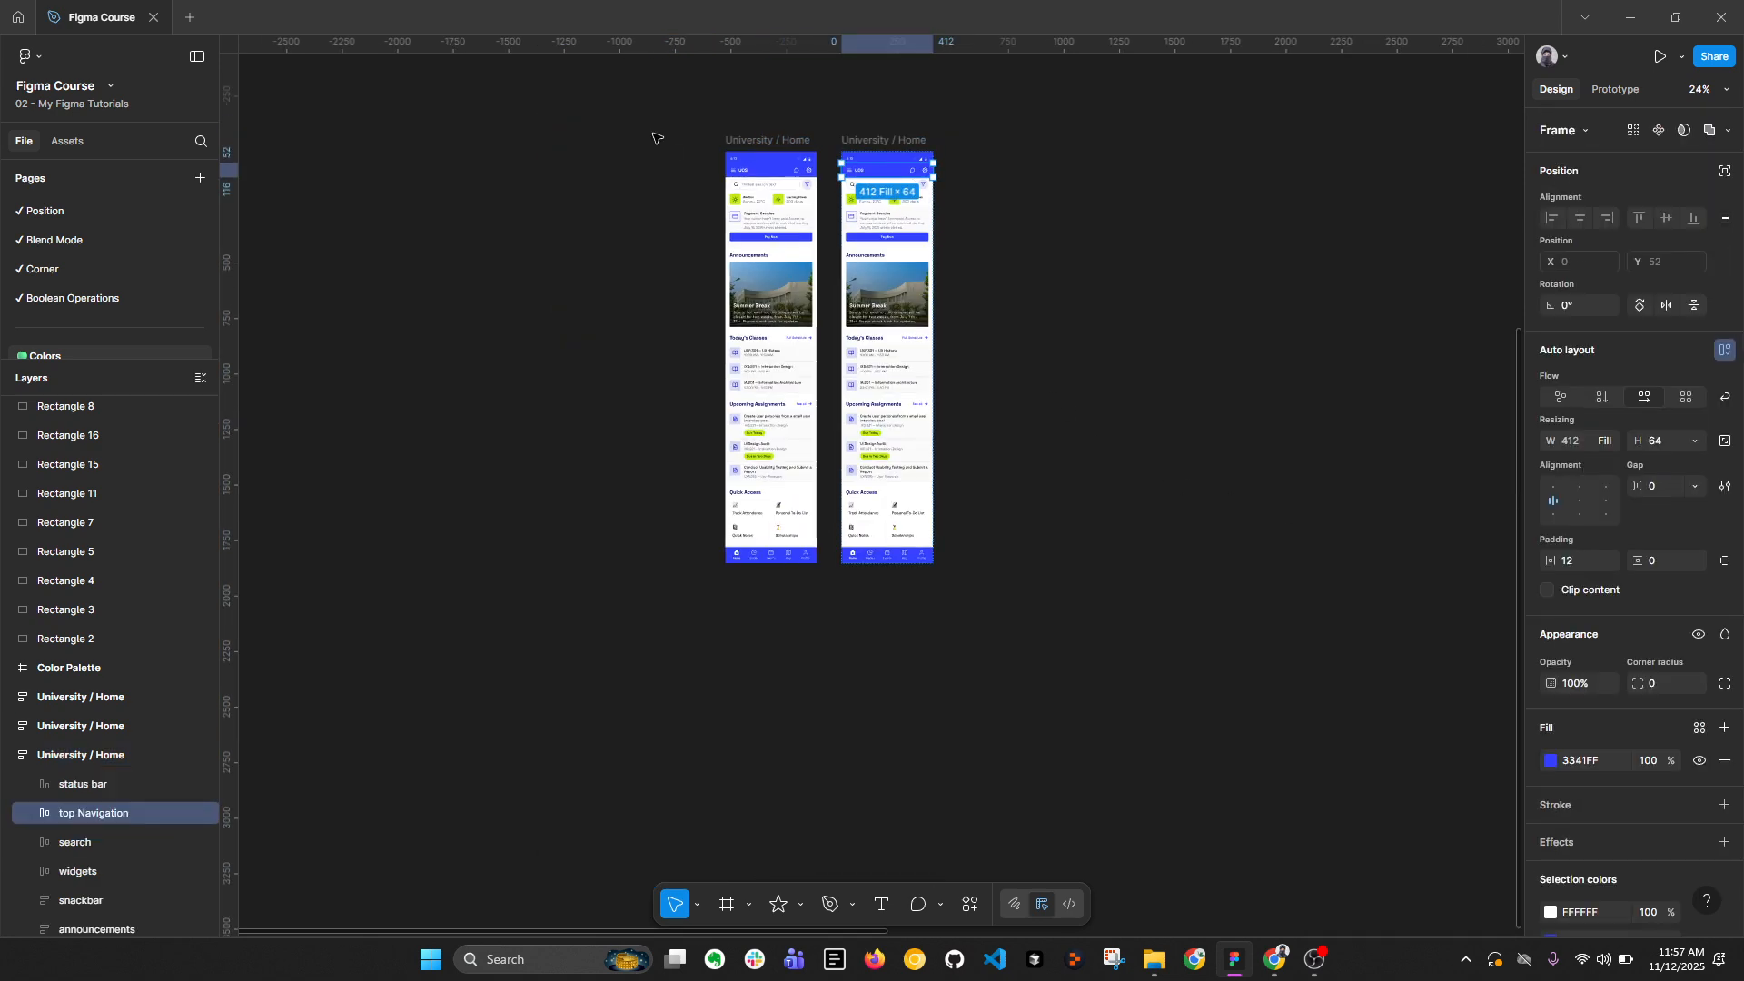
left_click_drag(634, 122, 1237, 710)
right_click(799, 391)
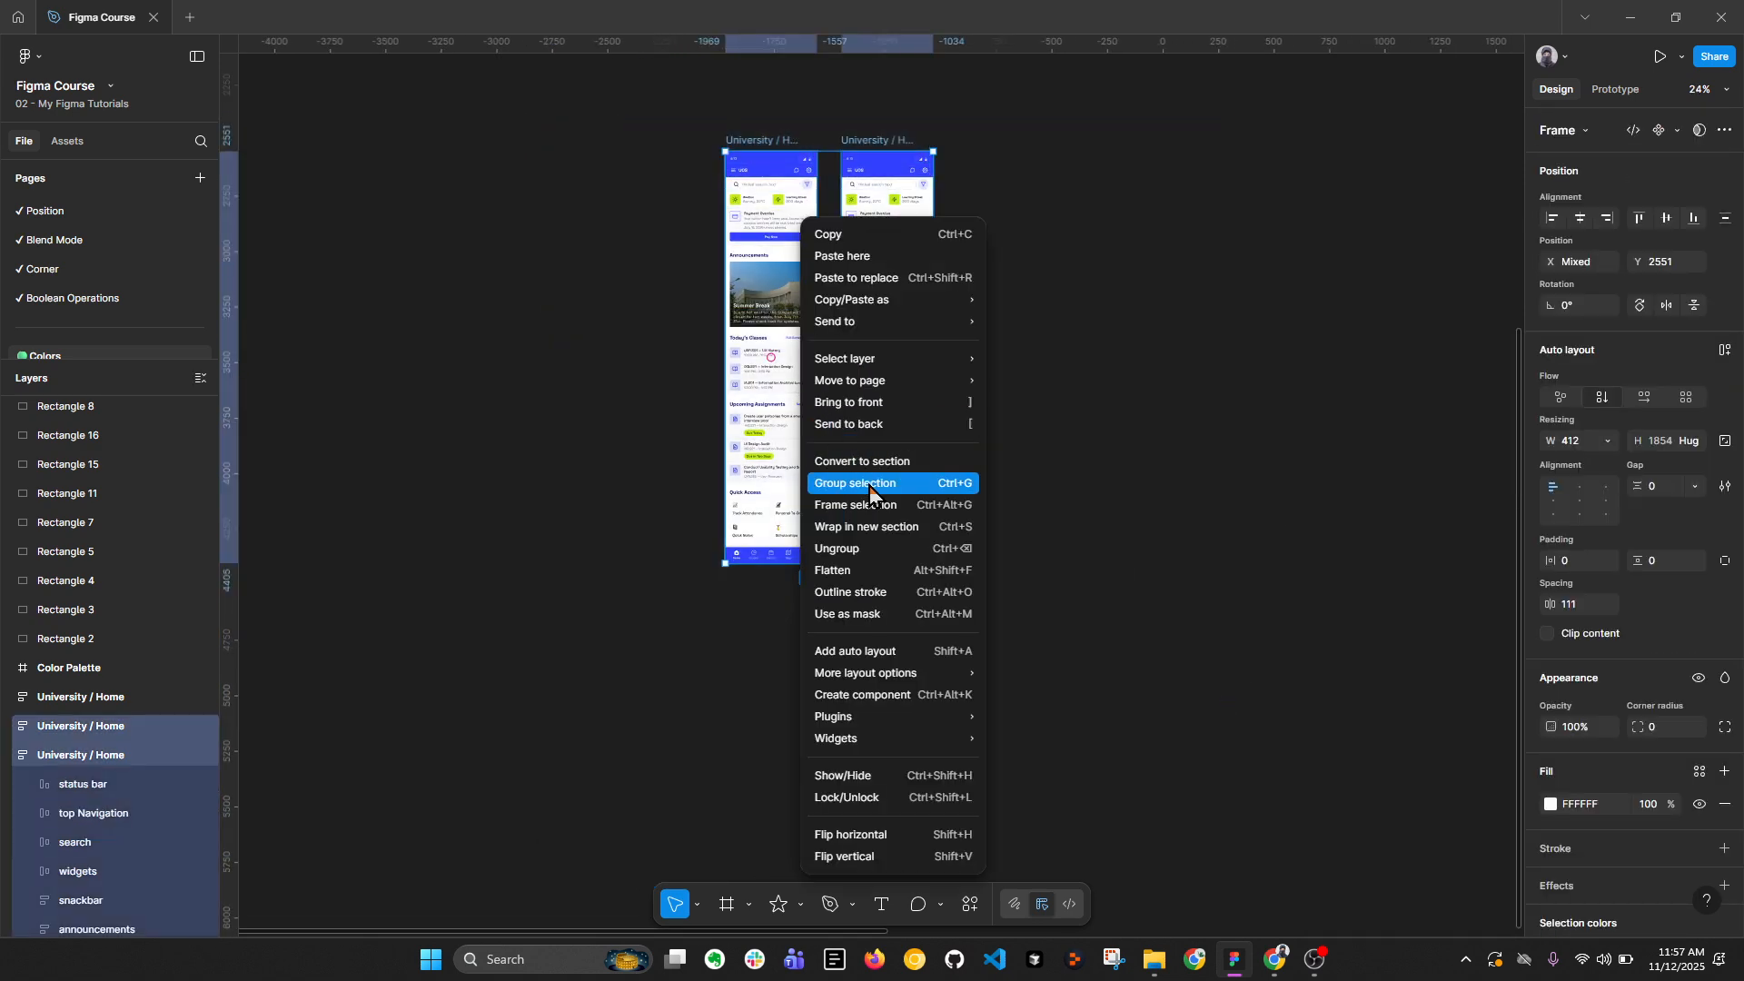
left_click(876, 520)
scroll(858, 136, "up", 5)
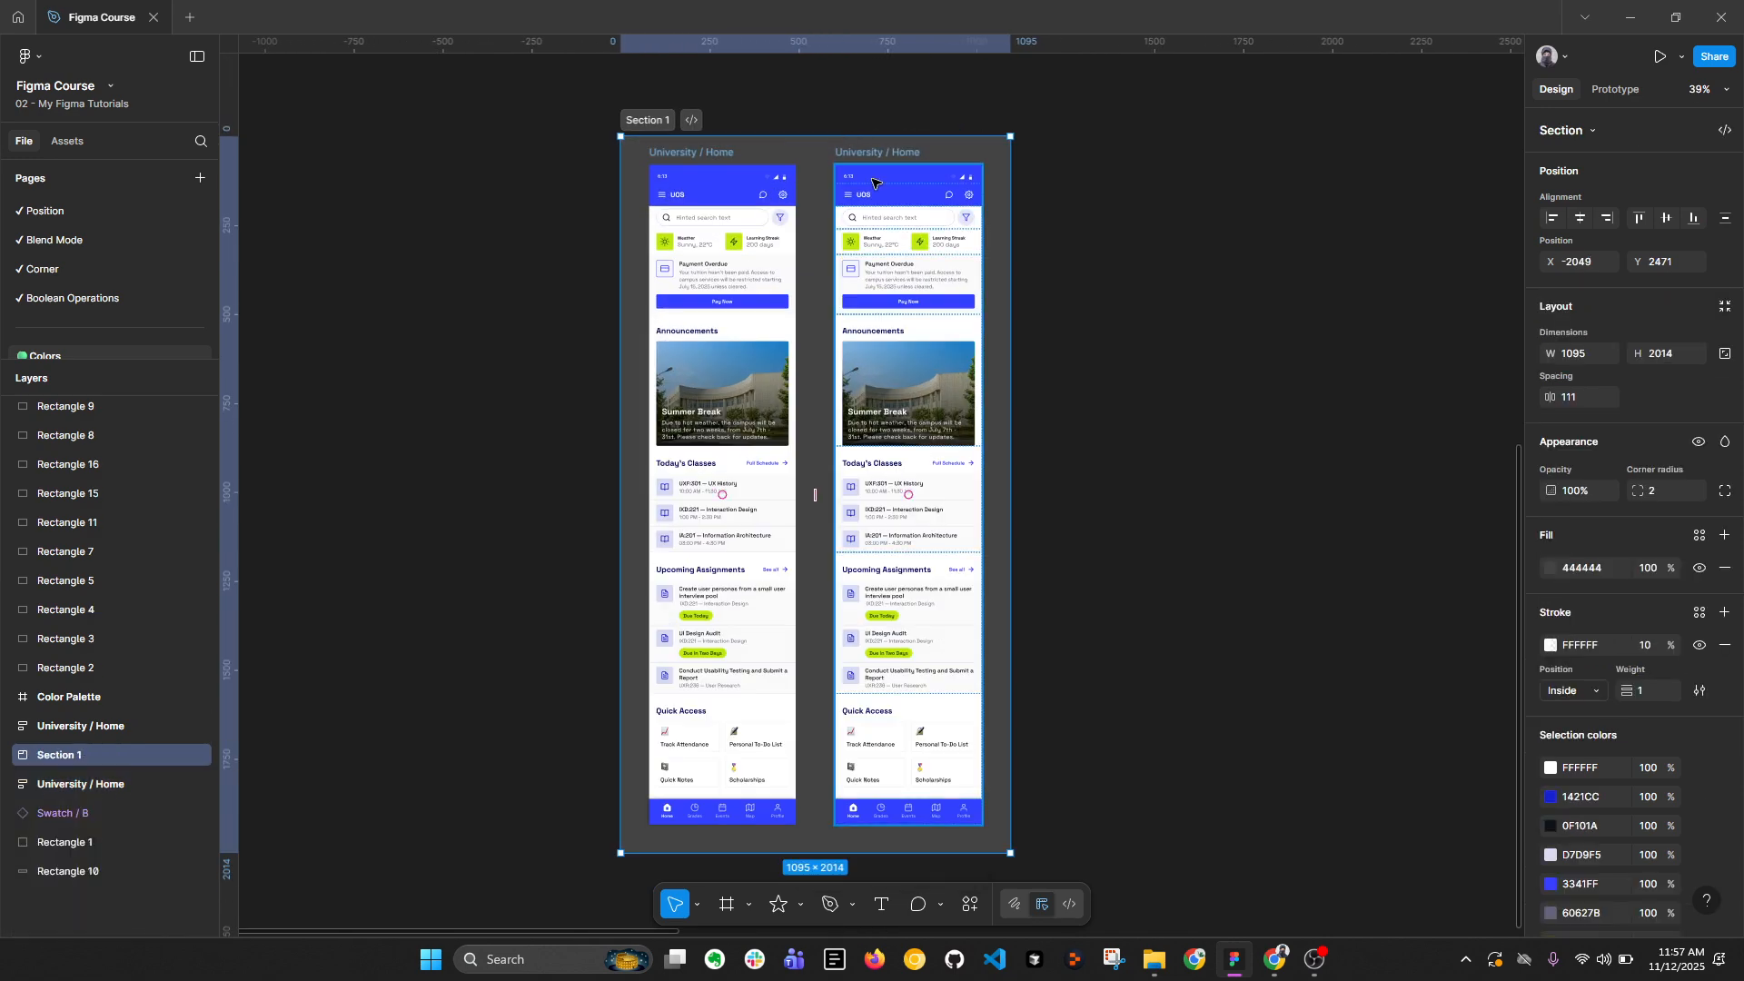
Step: Inspect the properties of the second screen's top navigation bar and of the section around both screens
left_click(963, 173)
left_click(946, 207)
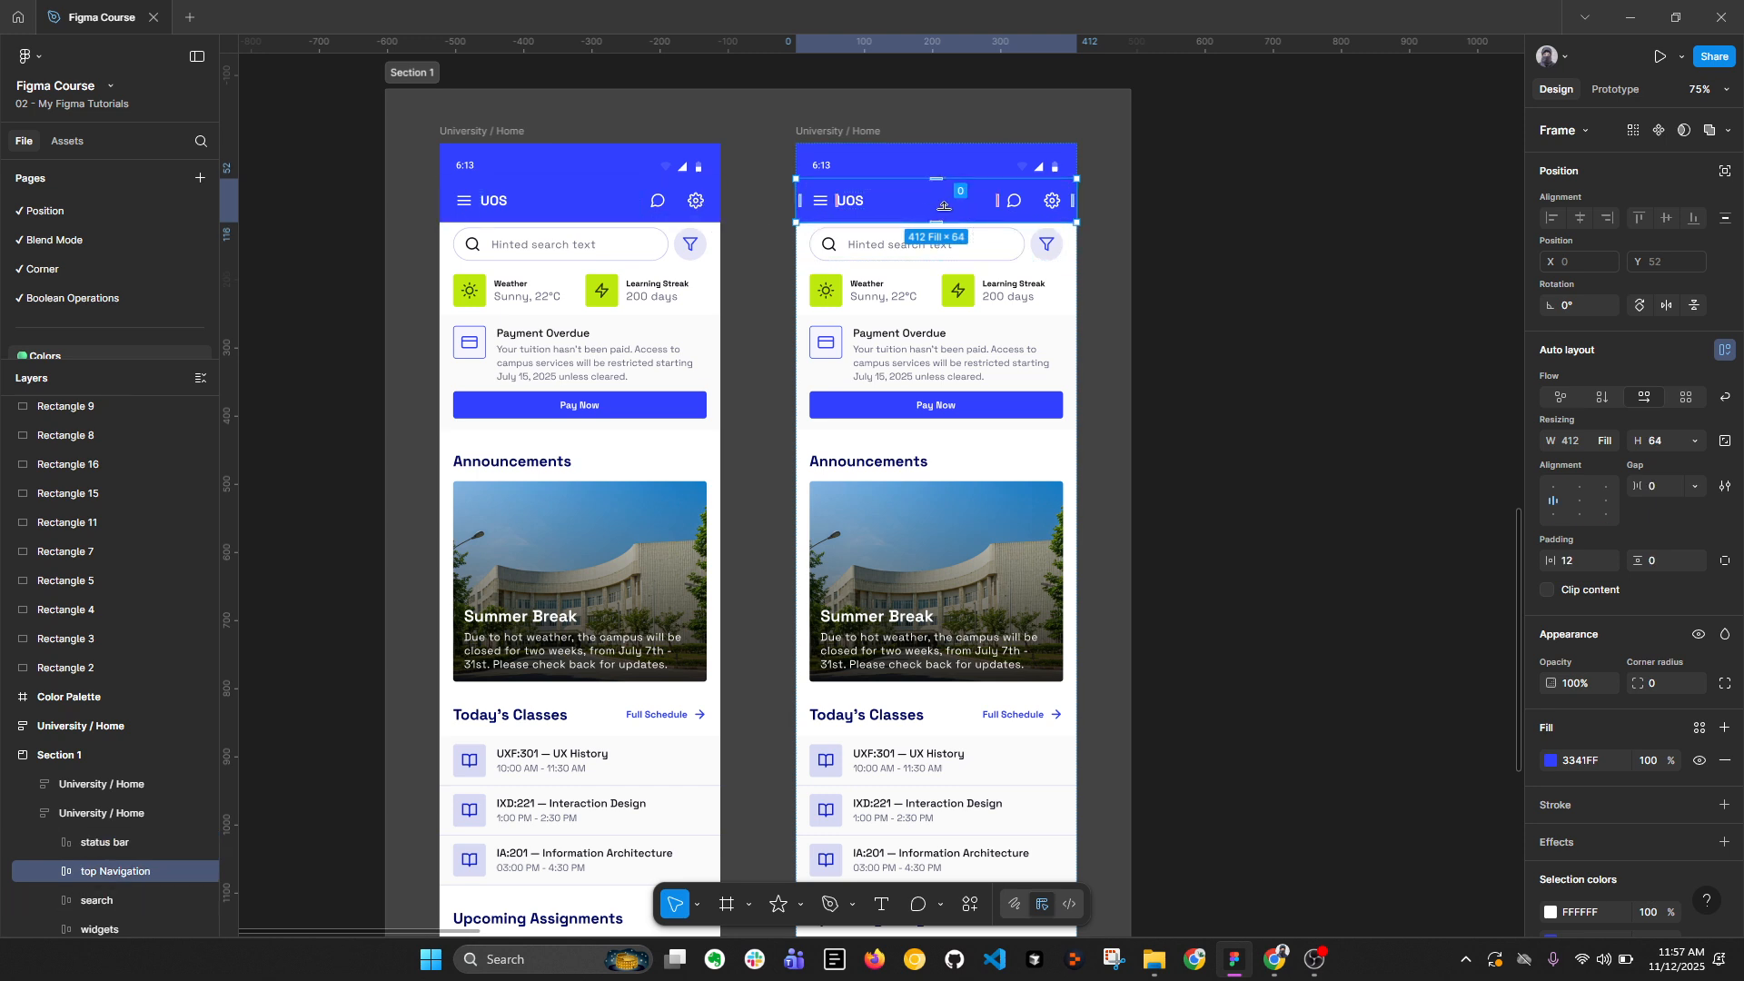
left_click(409, 71)
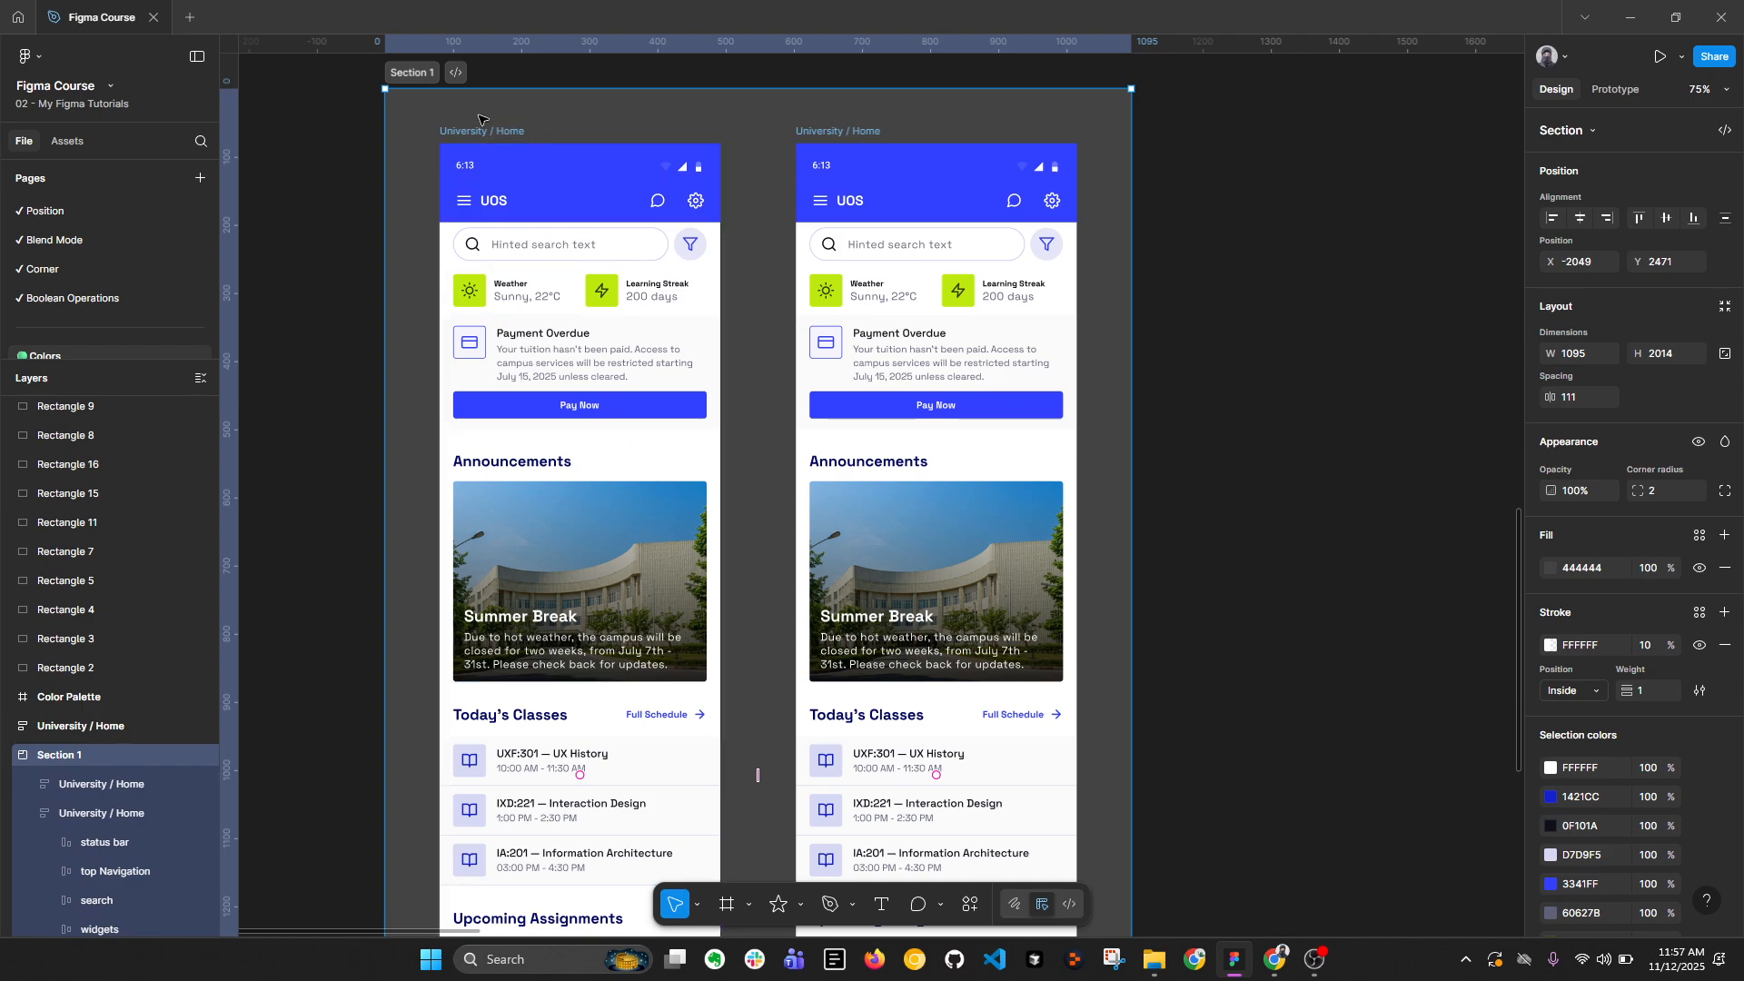
scroll(507, 130, "down", 4)
key("Escape")
scroll(534, 182, "down", 2)
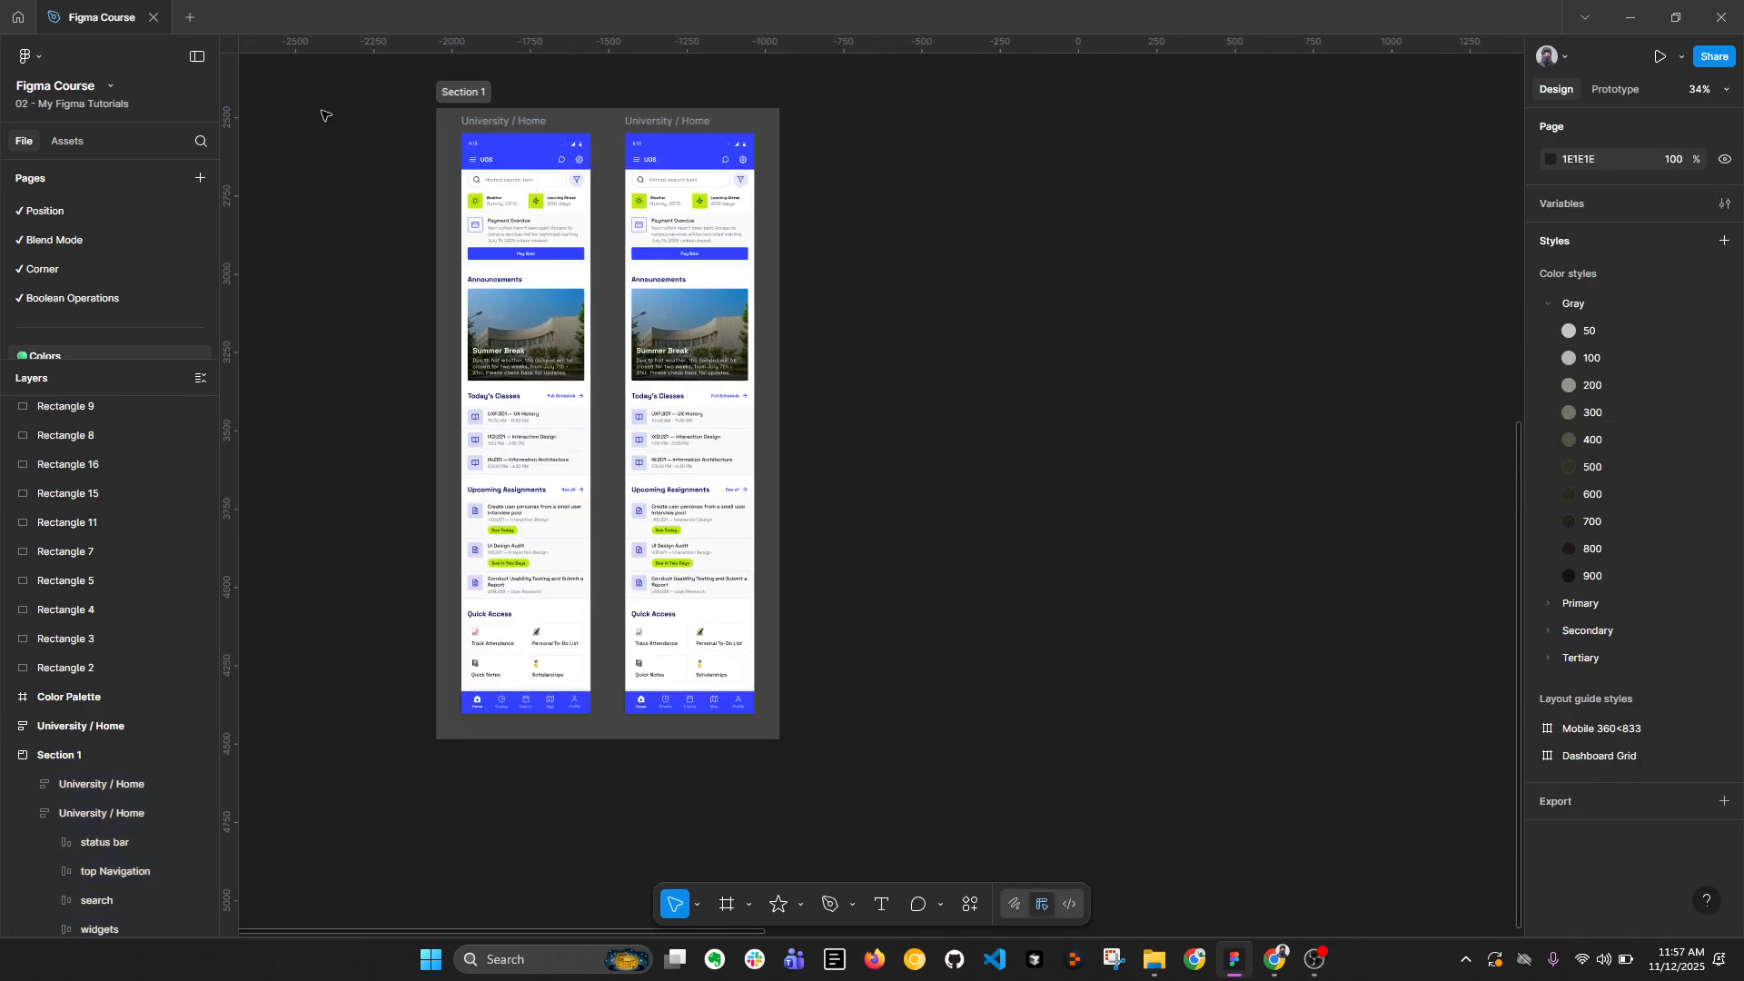
Step: Select the top navigation bar in both University / Home copies by selecting matching layers
left_click_drag(324, 110, 937, 728)
left_click(543, 73)
scroll(544, 73, "up", 3)
left_click_drag(739, 206, 884, 236)
left_click(930, 225)
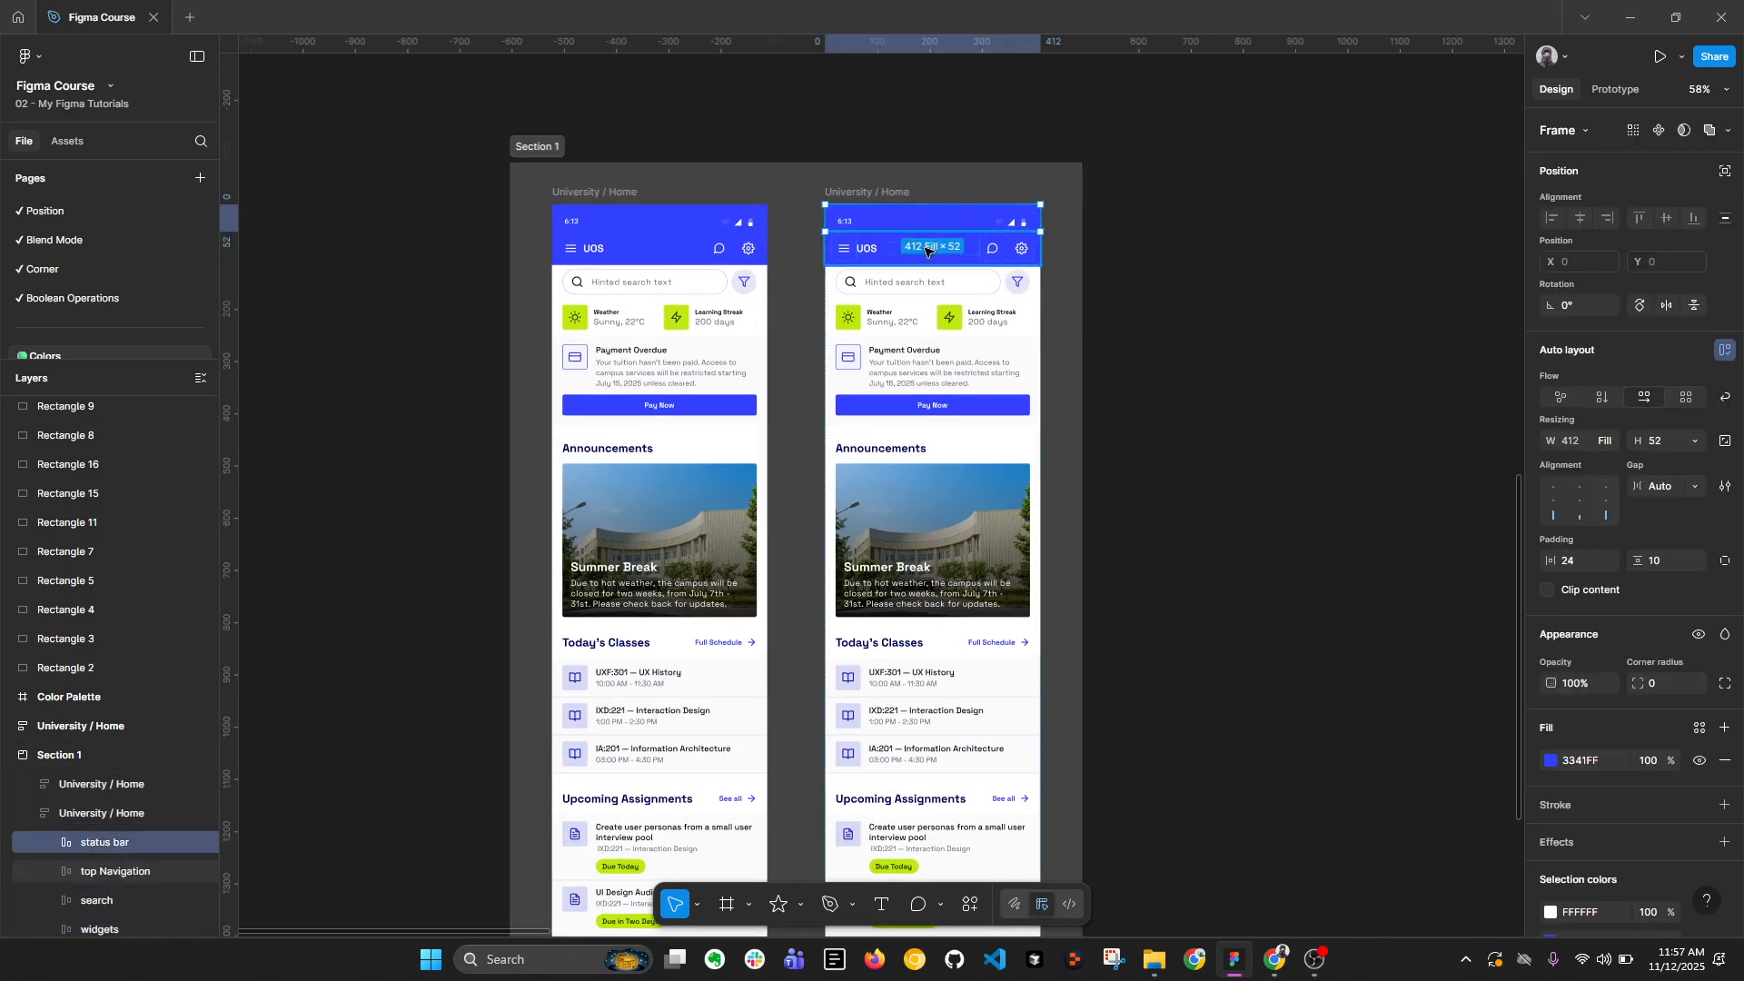
left_click(926, 252)
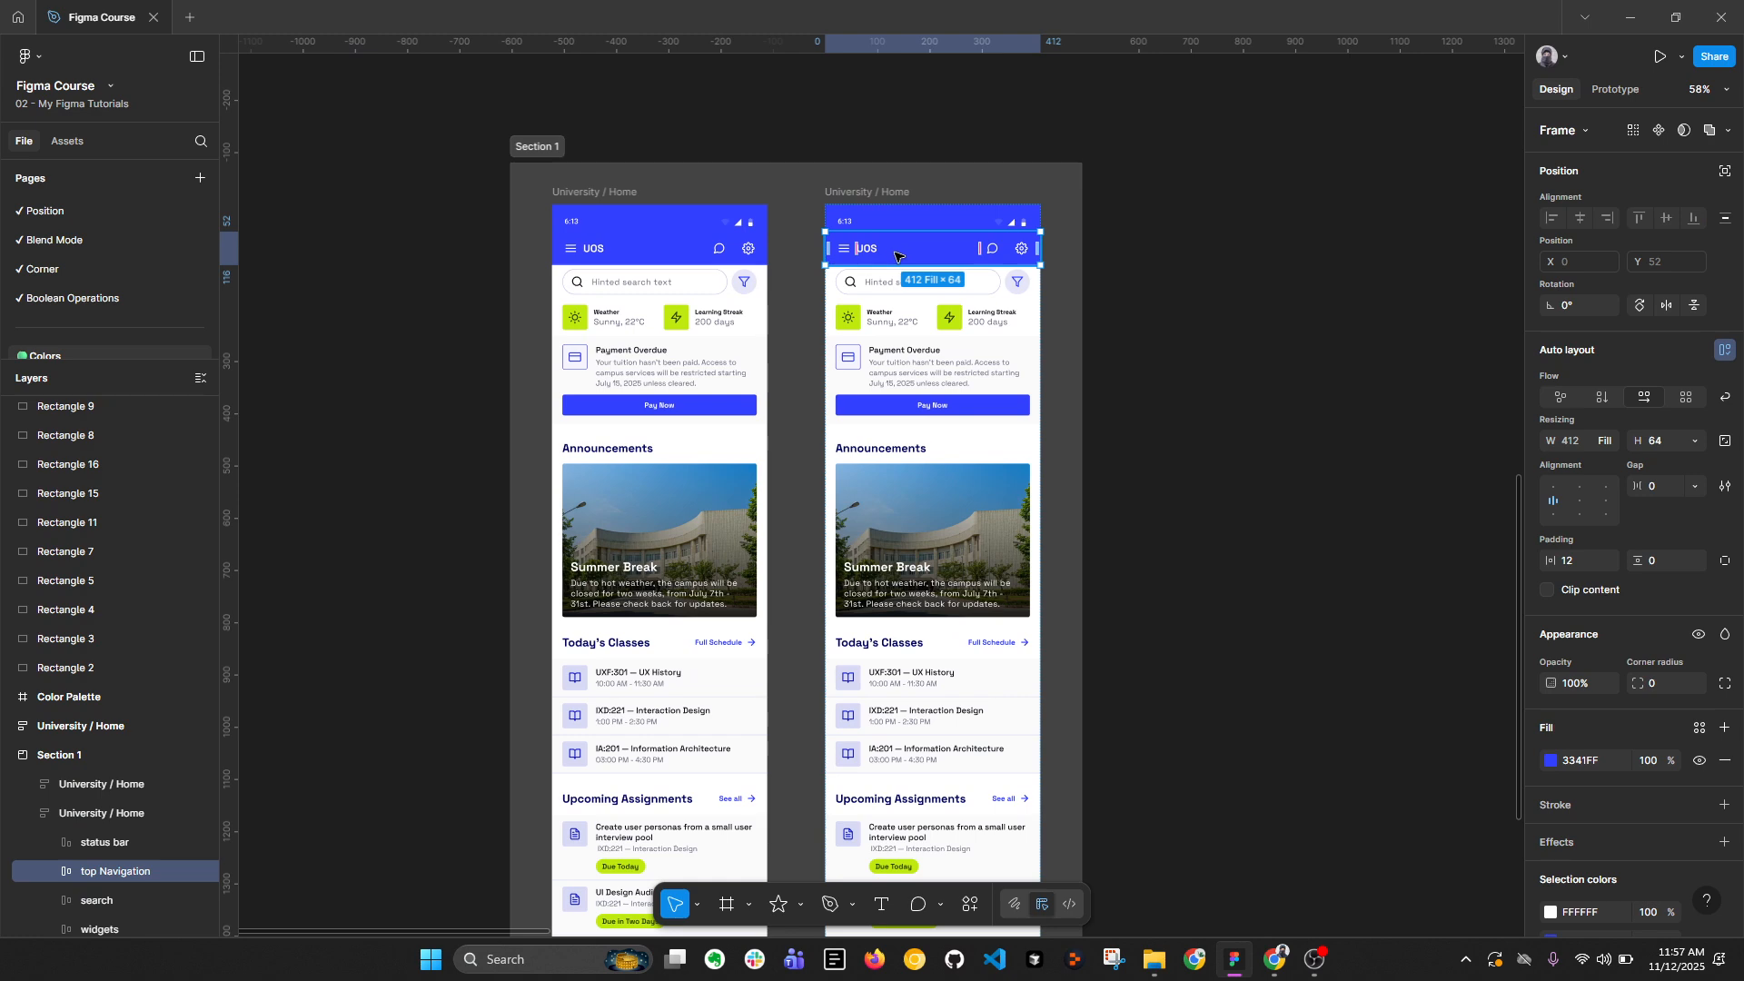
left_click(1633, 132)
scroll(549, 155, "down", 5)
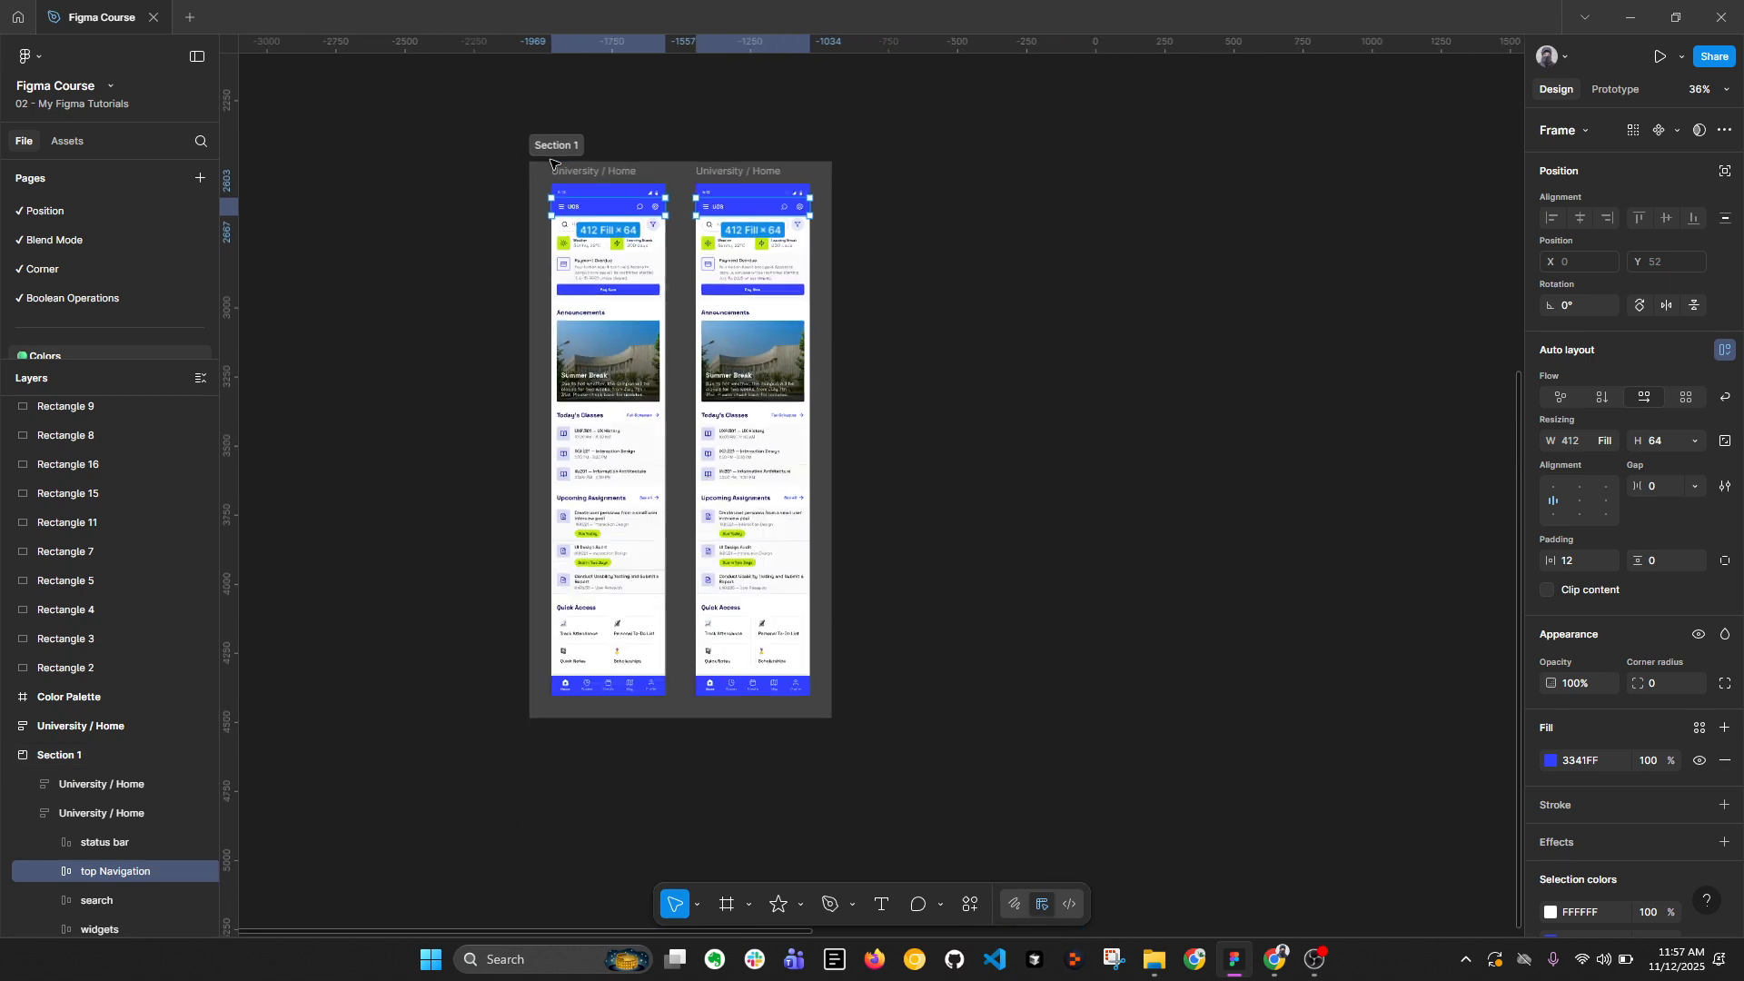
Step: Select the standalone University / Home screen's top navigation bar plus its matching layers outside the section, and clear the selection
left_click(551, 146)
scroll(753, 261, "down", 5)
left_click_drag(1106, 288, 833, 530)
scroll(945, 477, "up", 3)
left_click(974, 473)
left_click_drag(1011, 286, 1011, 424)
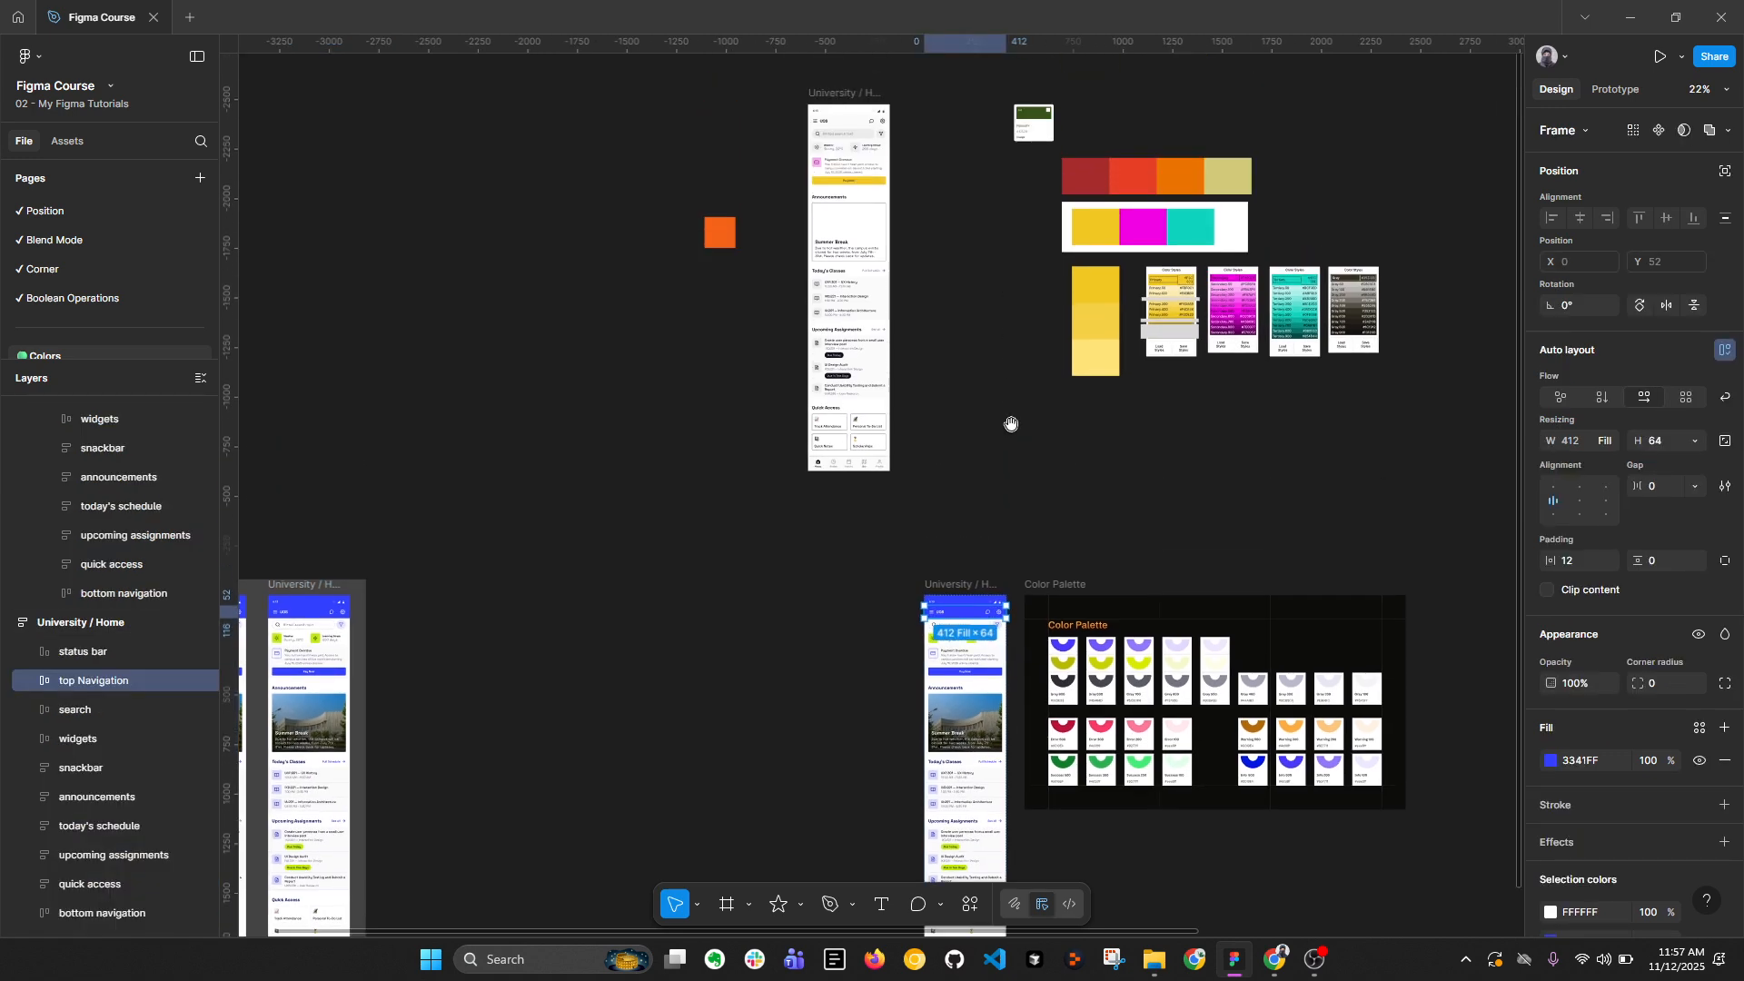
scroll(1010, 424, "down", 1)
left_click(1627, 139)
scroll(1314, 230, "down", 3)
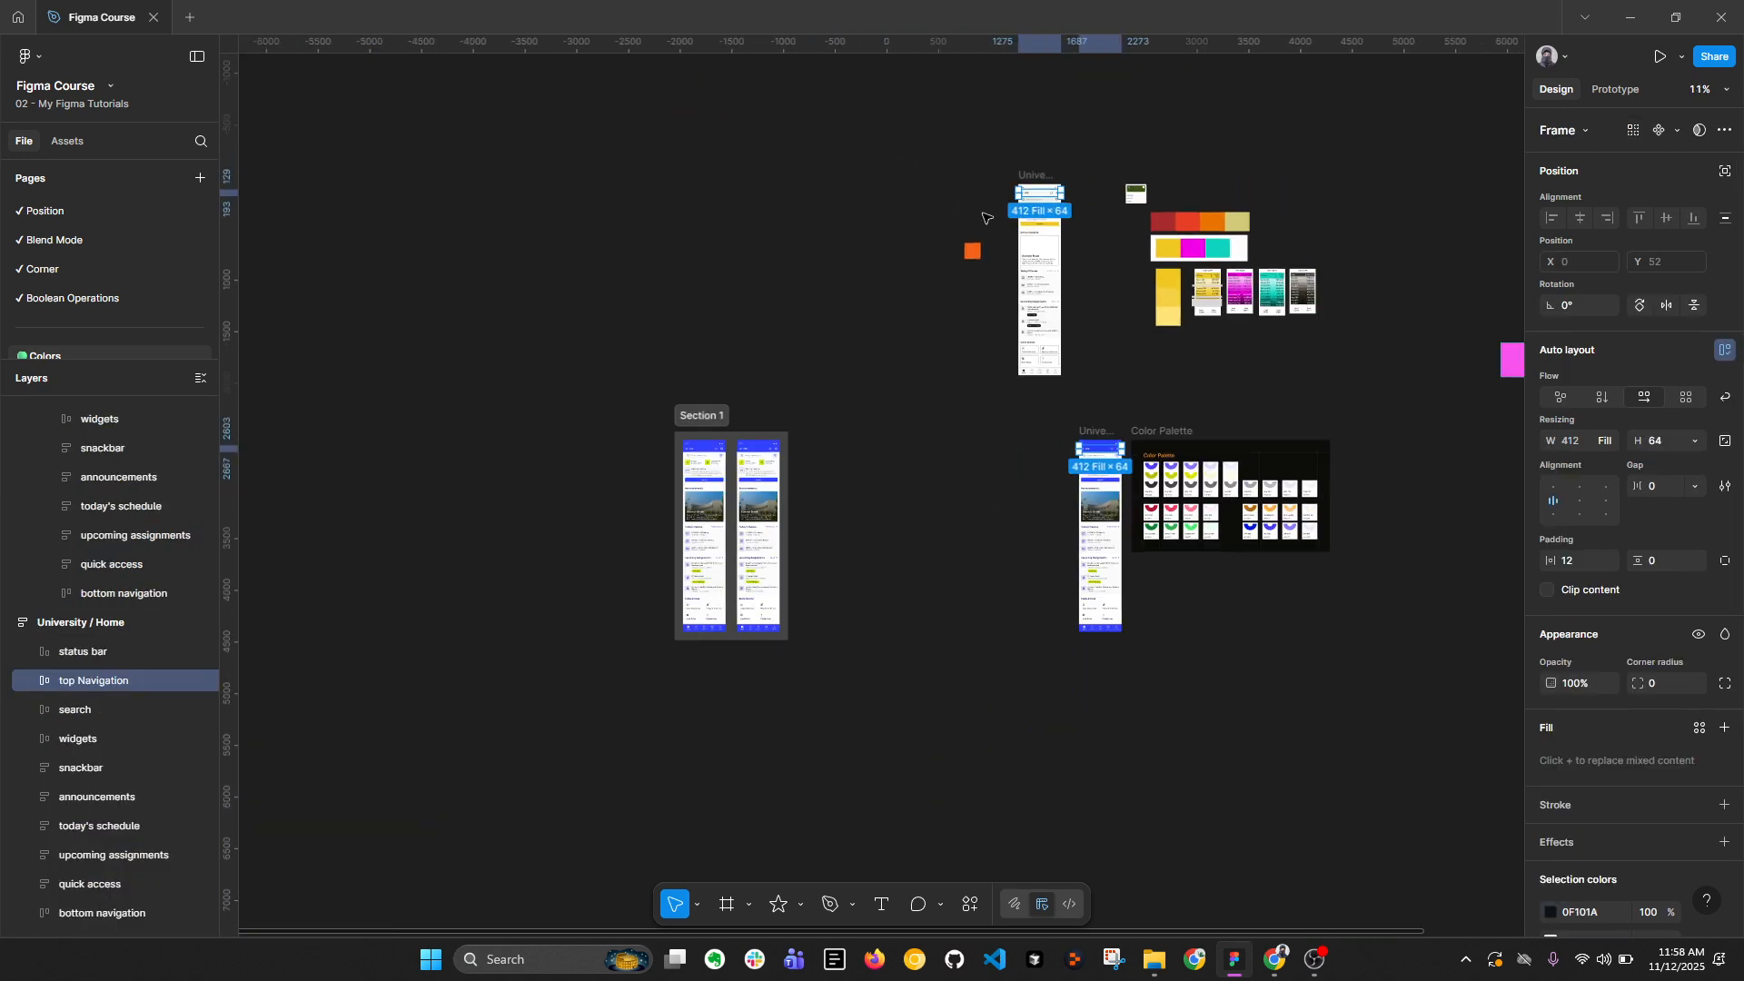
left_click(1371, 398)
scroll(717, 436, "up", 6)
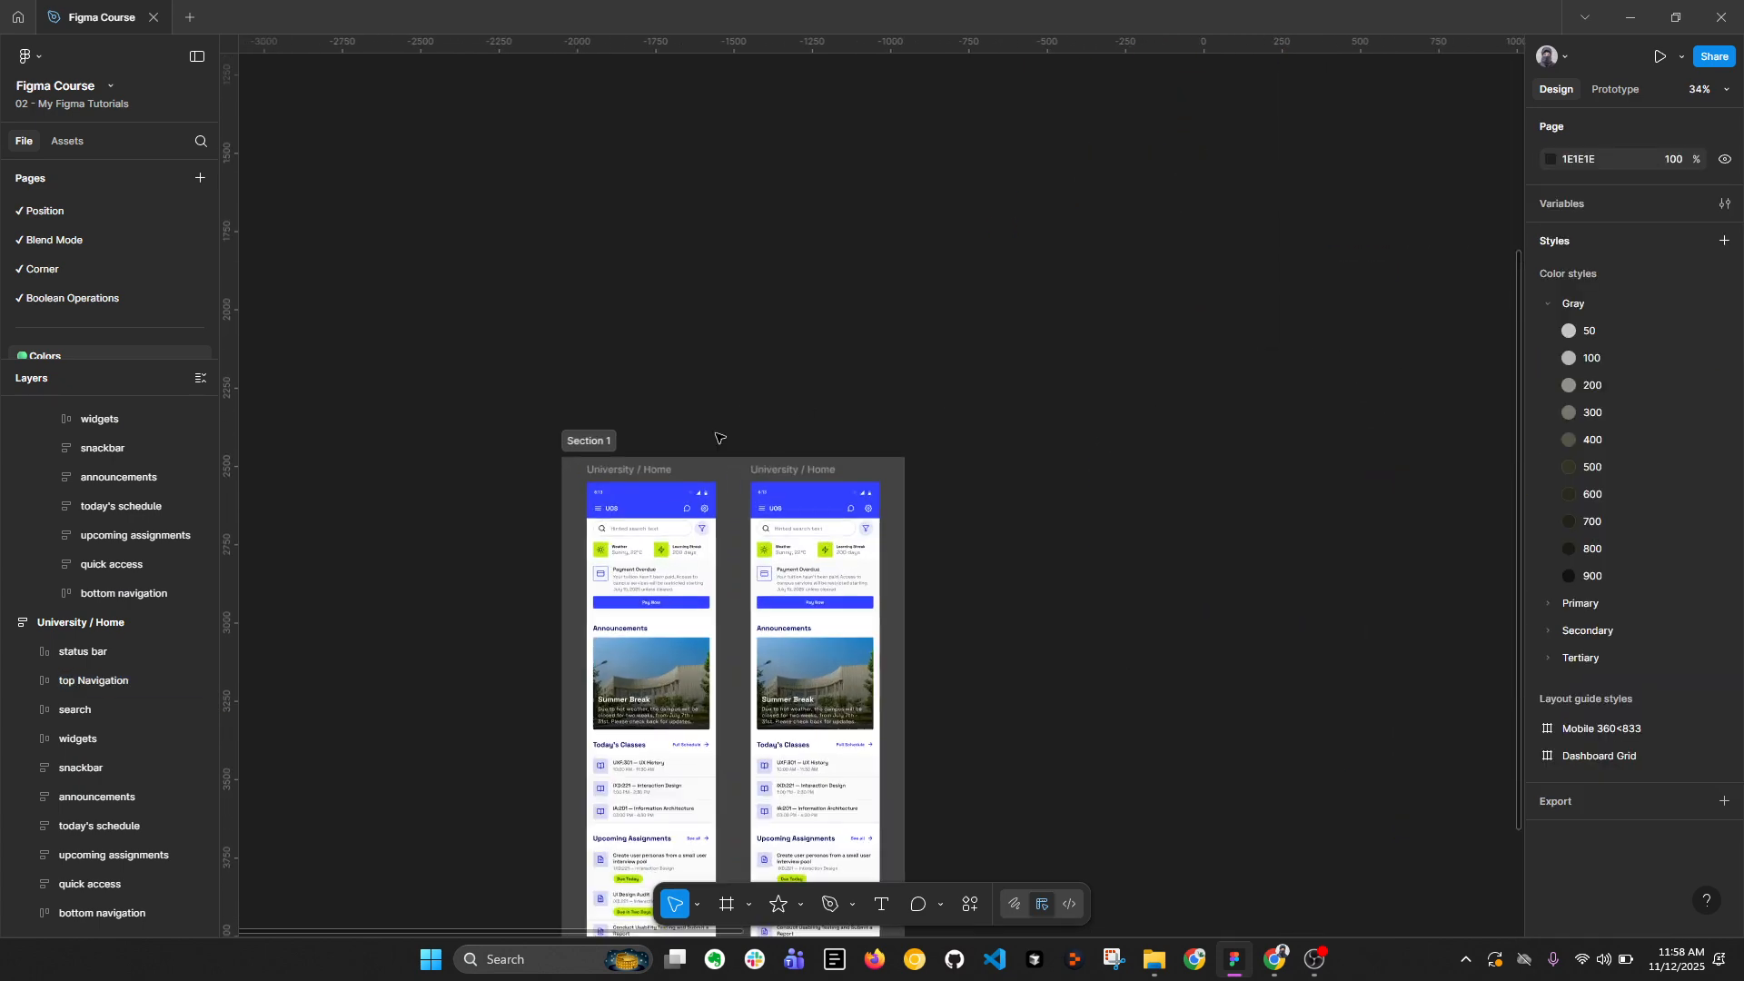
Step: Select the top navigation bars of both University / Home screens in Section 1 by selecting matching layers
left_click(647, 217)
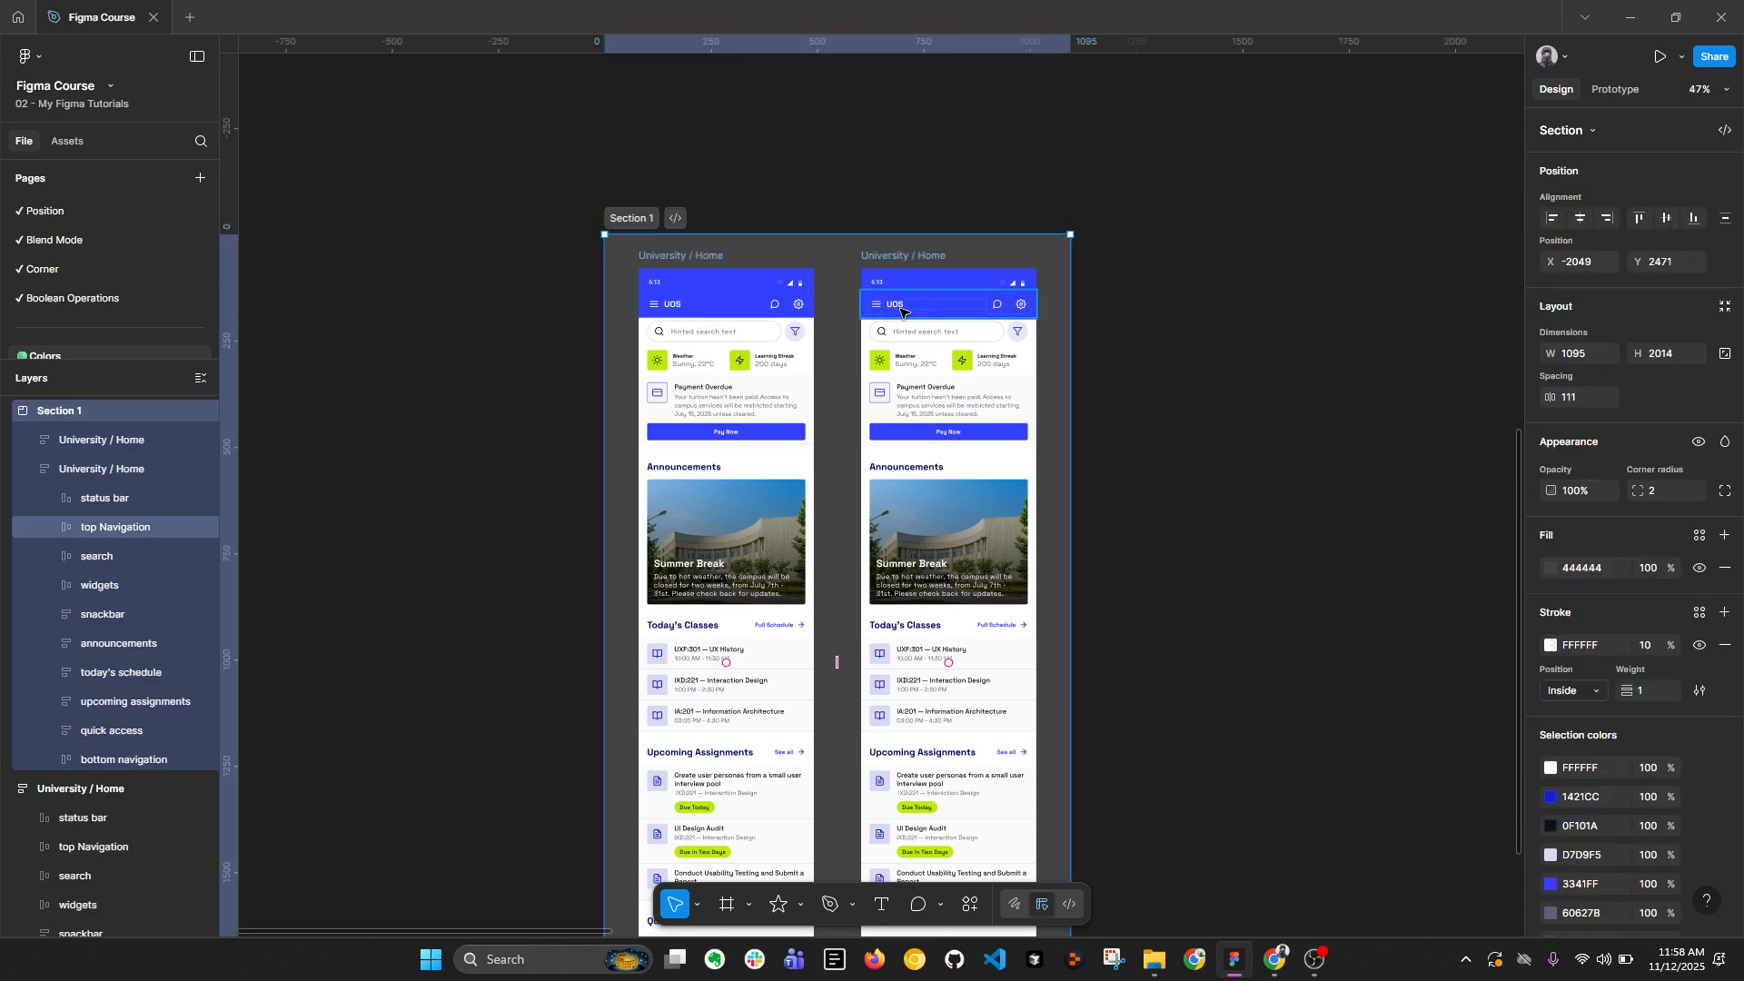
scroll(809, 311, "up", 2)
left_click(925, 301)
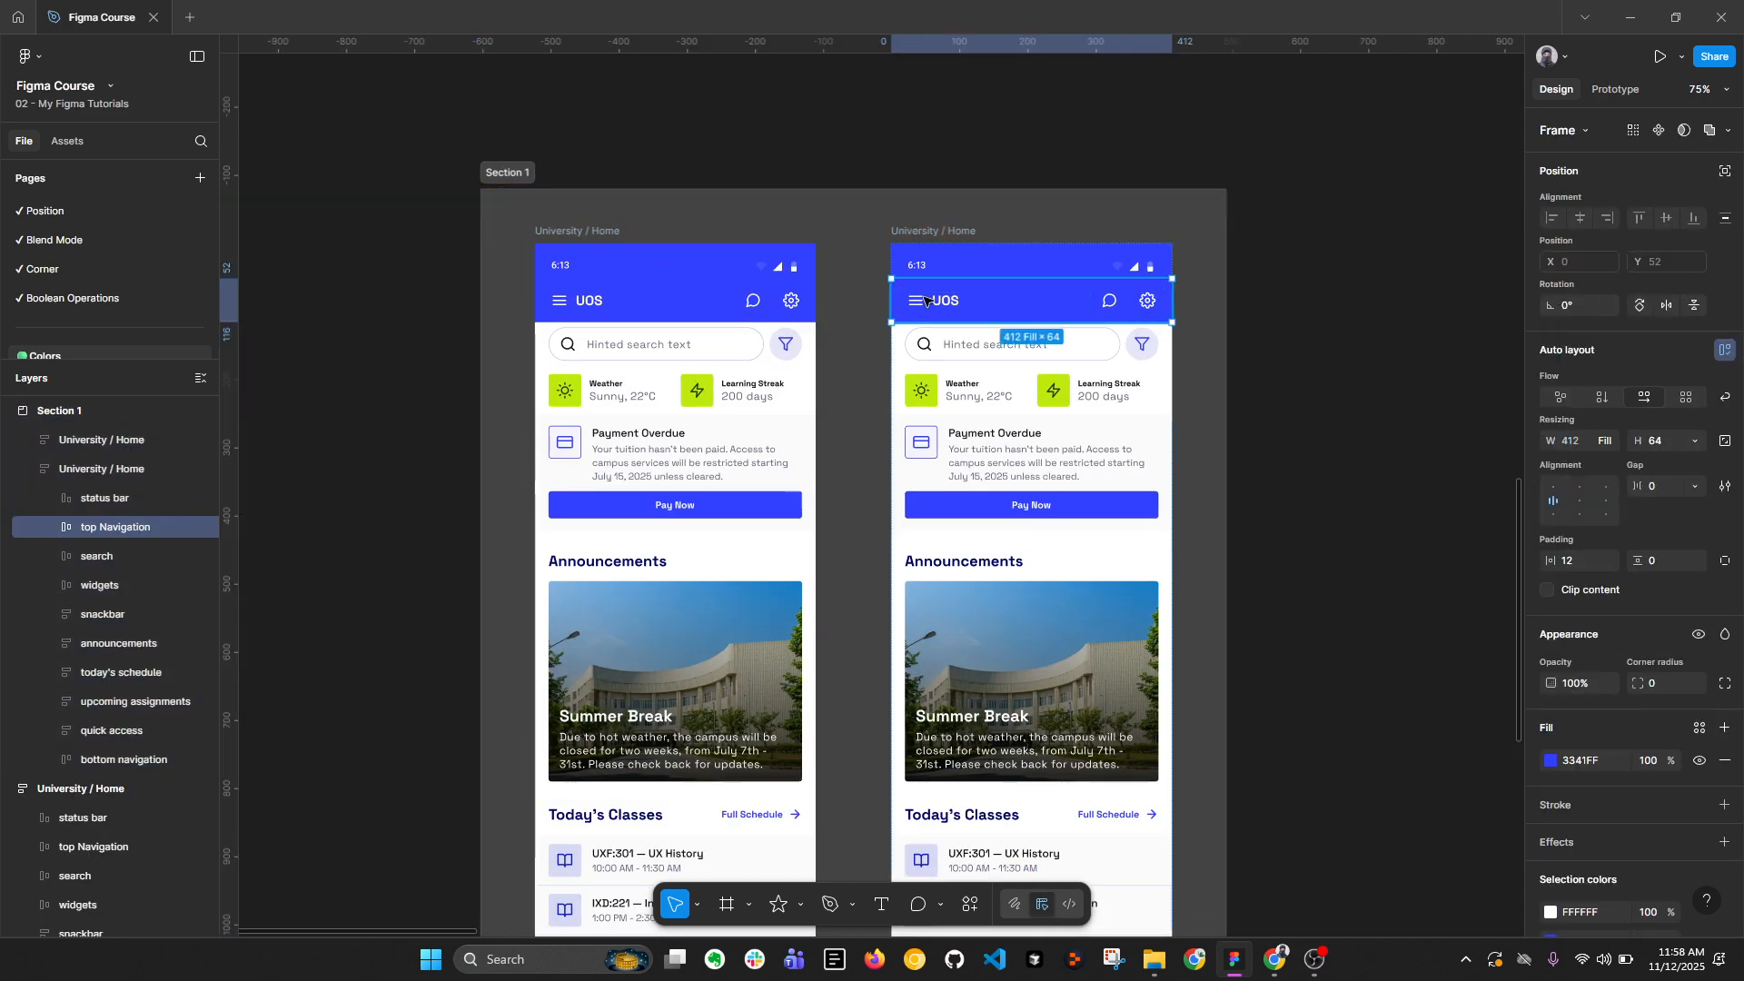
left_click(1633, 129)
Step: Shift the blue selection color of both selected top navigation bars to purple BE33FF
scroll(1611, 619, "down", 3)
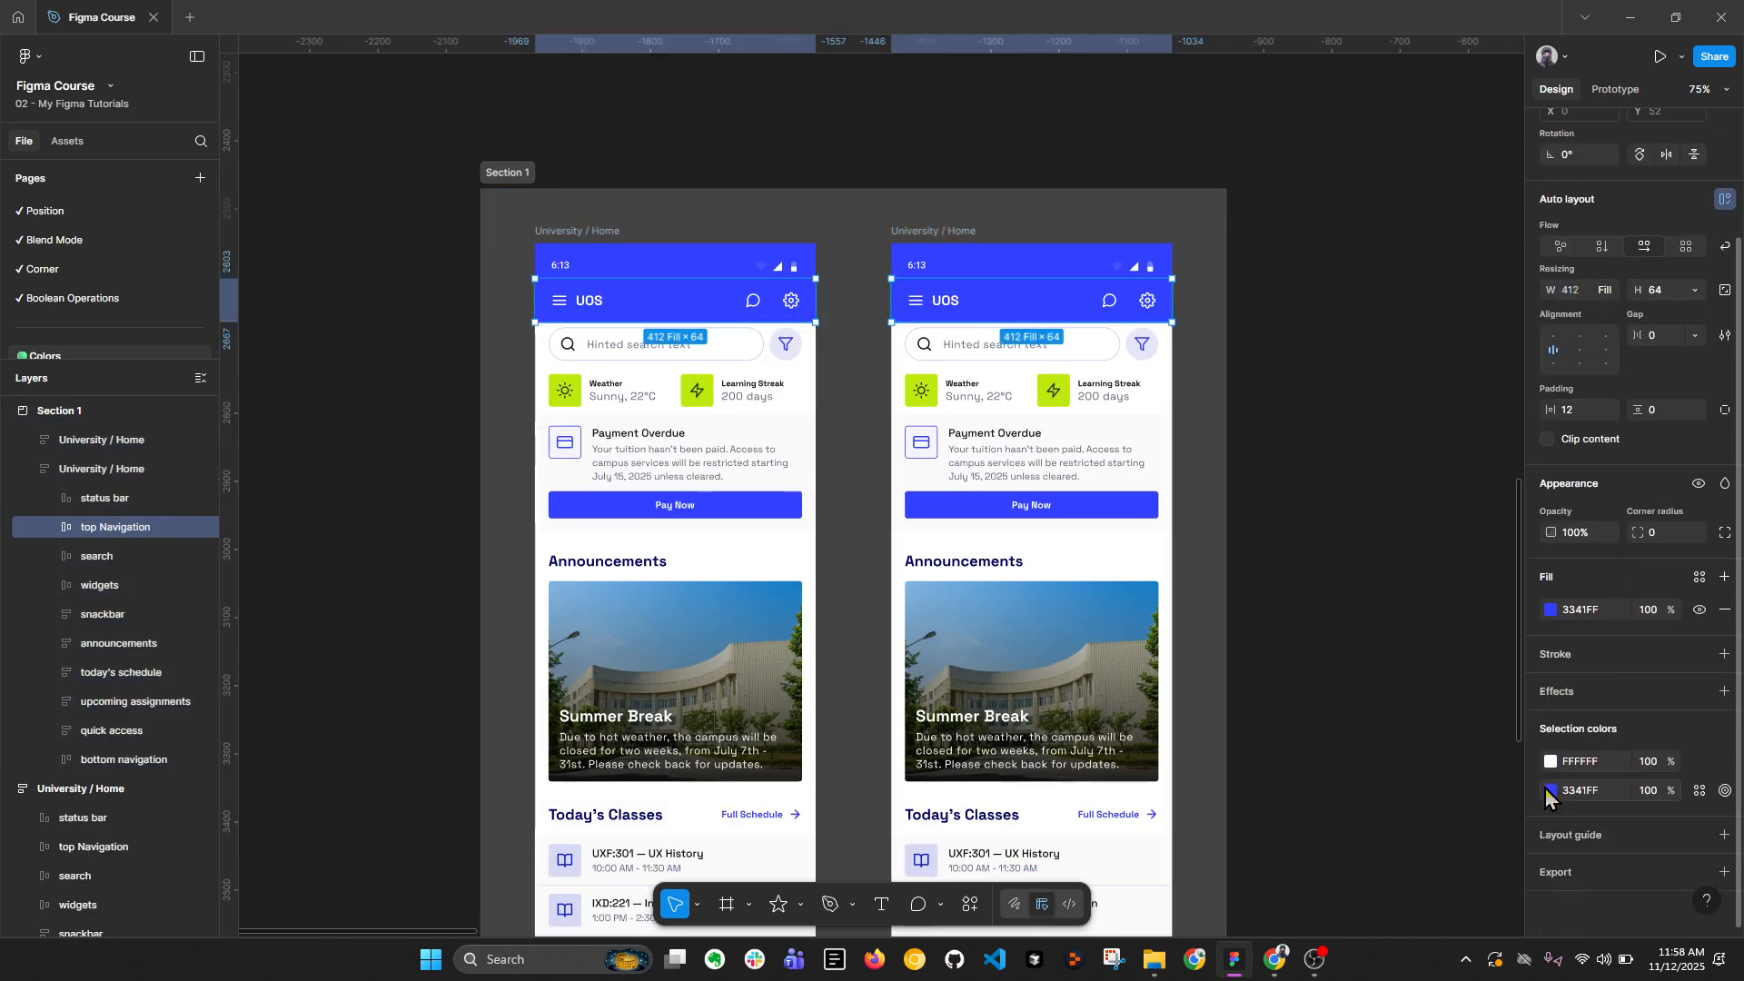
left_click(1550, 792)
left_click_drag(1463, 734, 1474, 734)
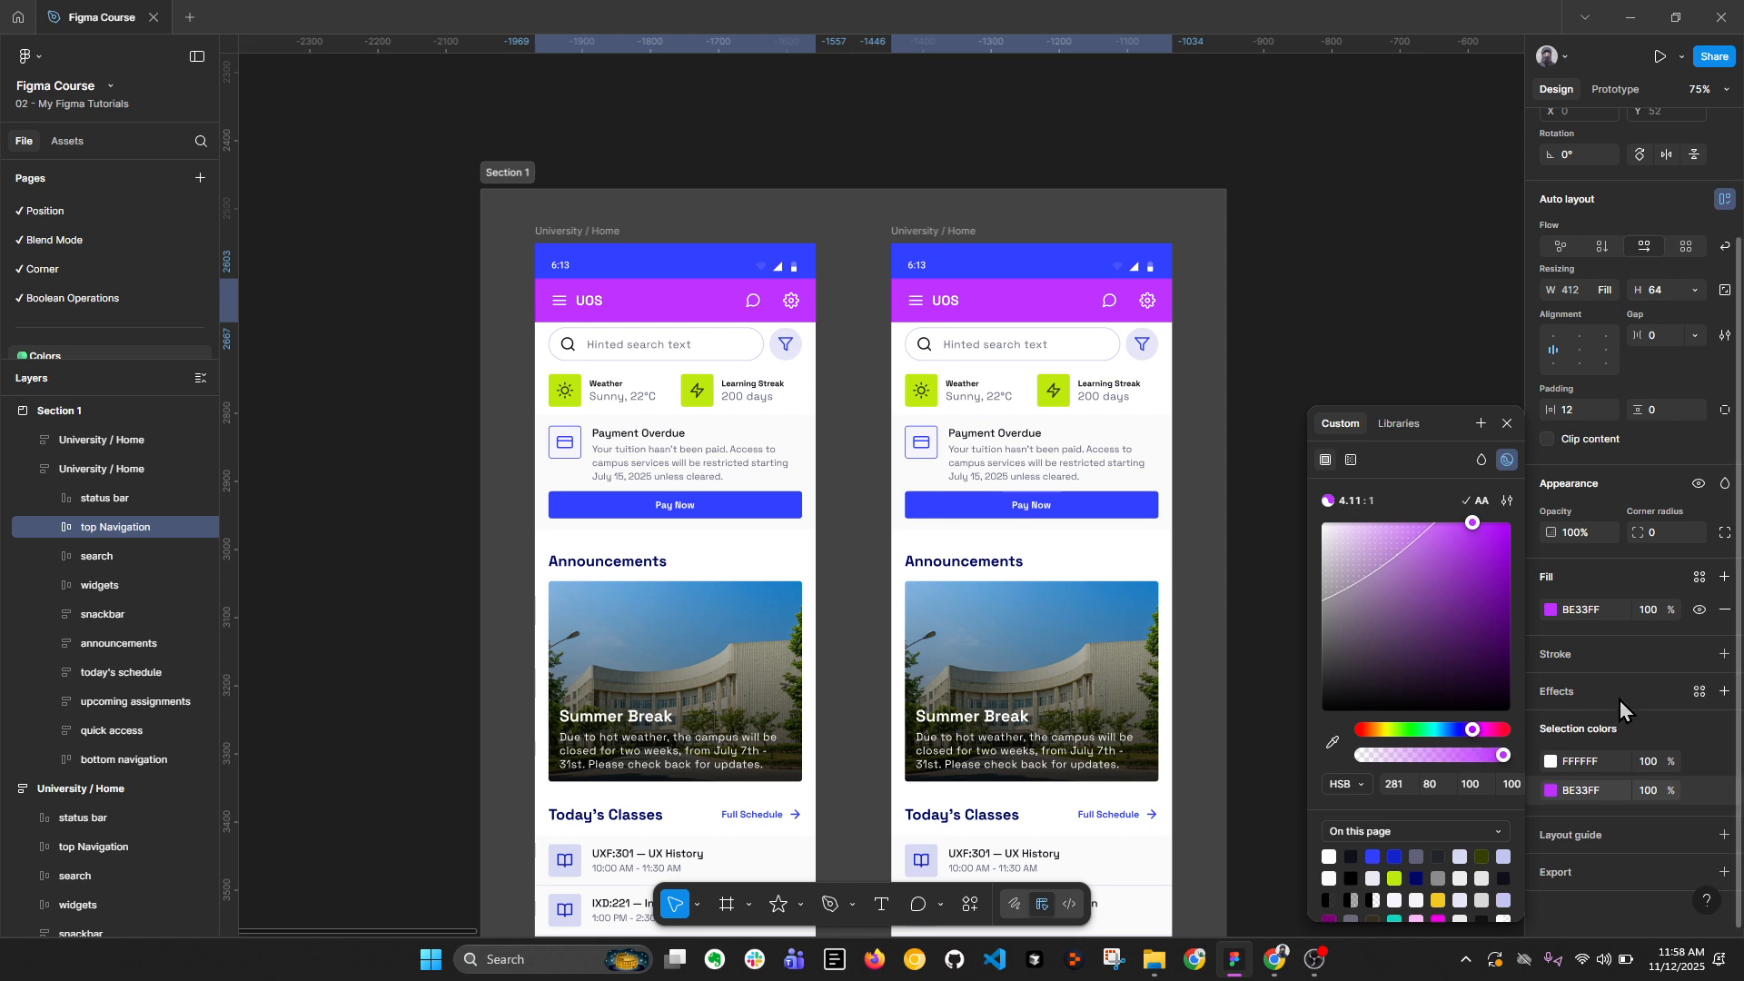
key("Escape")
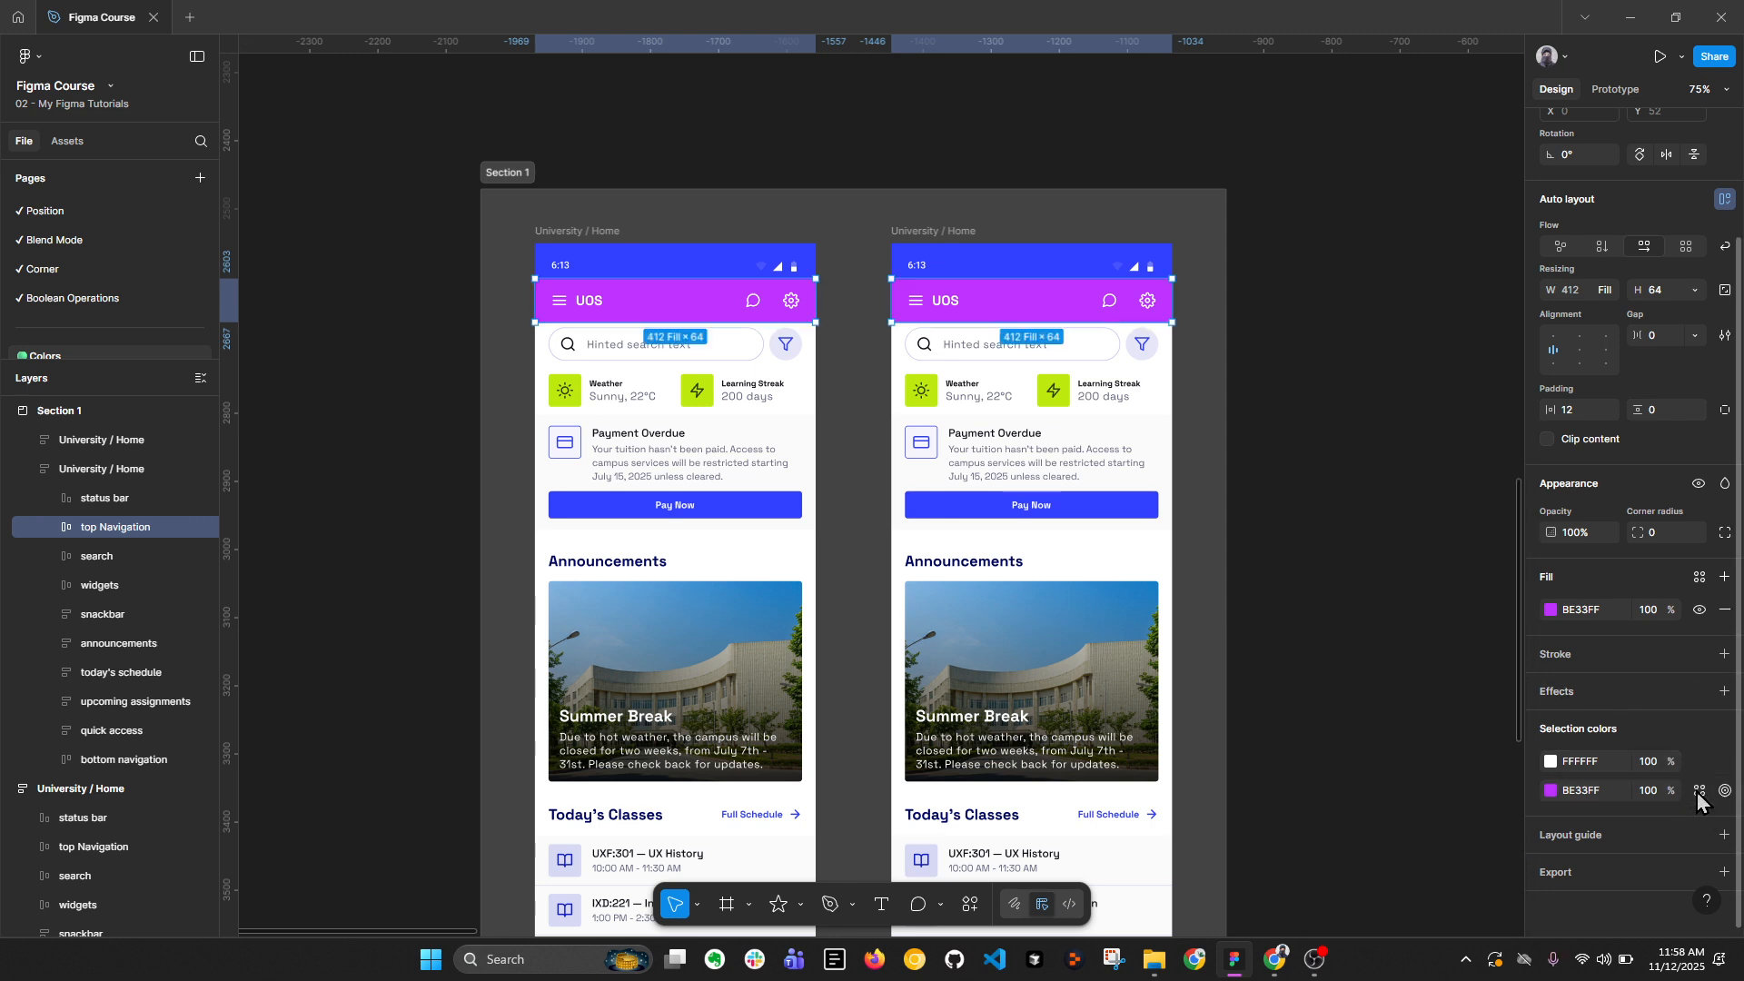
Step: Try applying the darkest Tertiary library color style to the purple selection color, undo it, and clear the selection
left_click(1699, 791)
scroll(1434, 771, "down", 5)
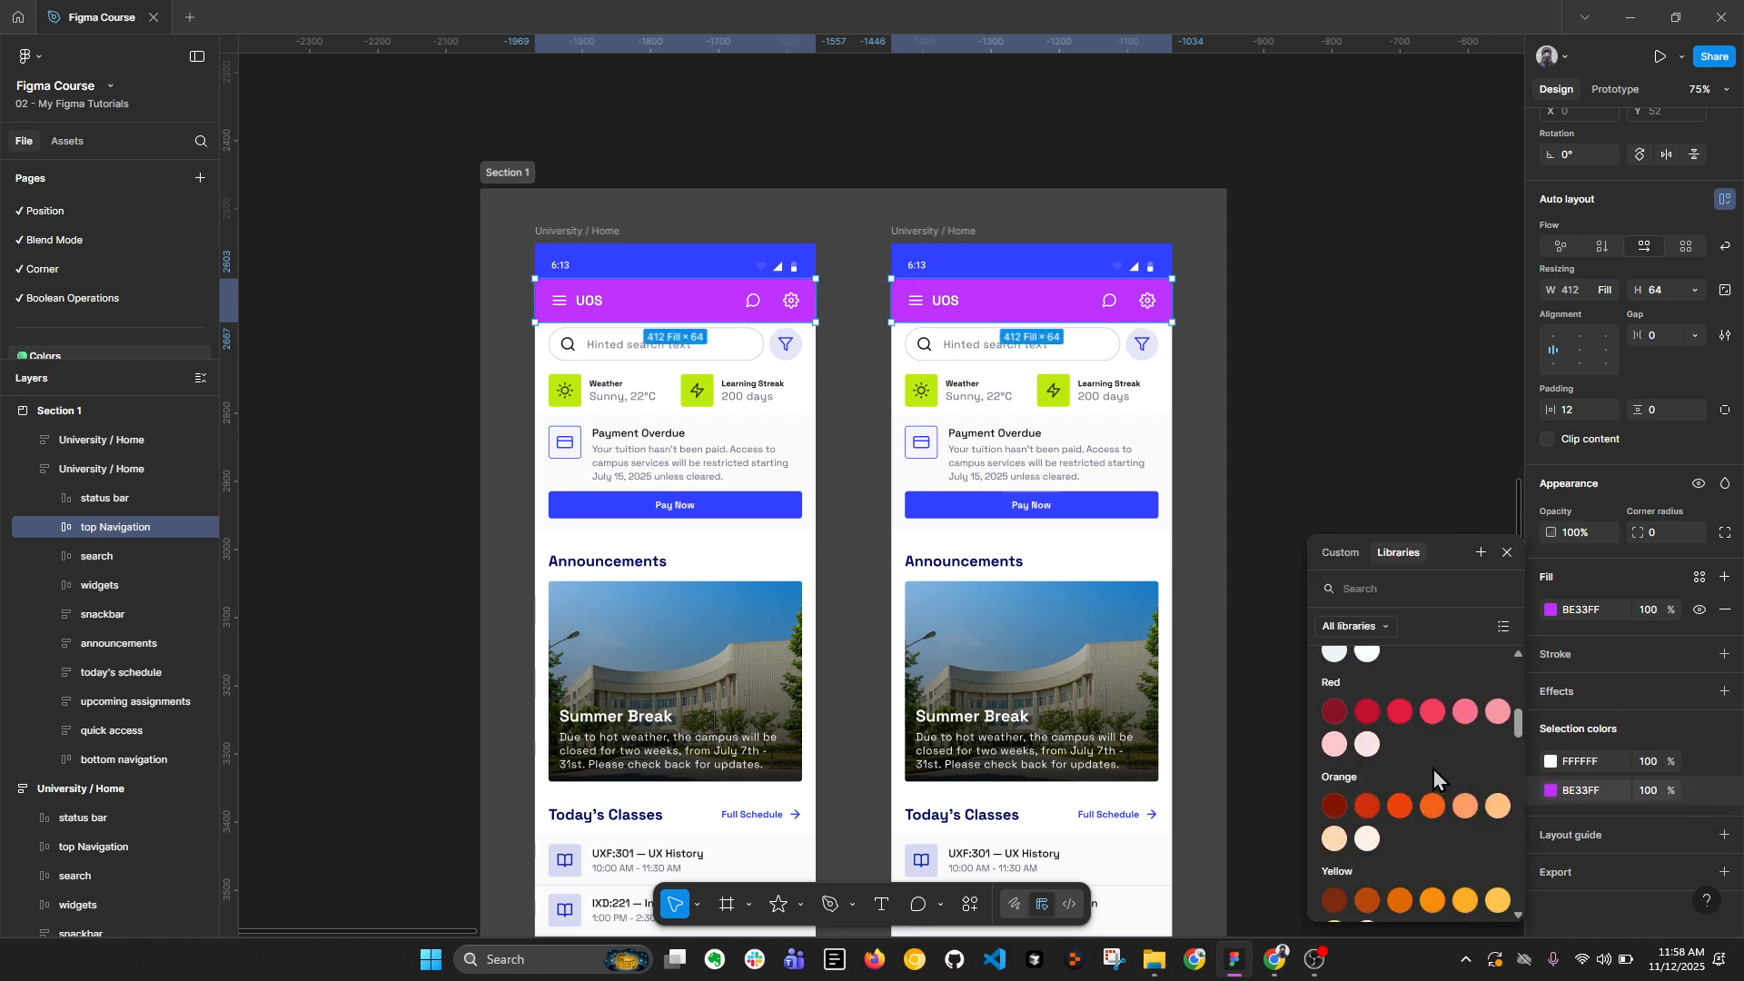
scroll(1433, 770, "up", 5)
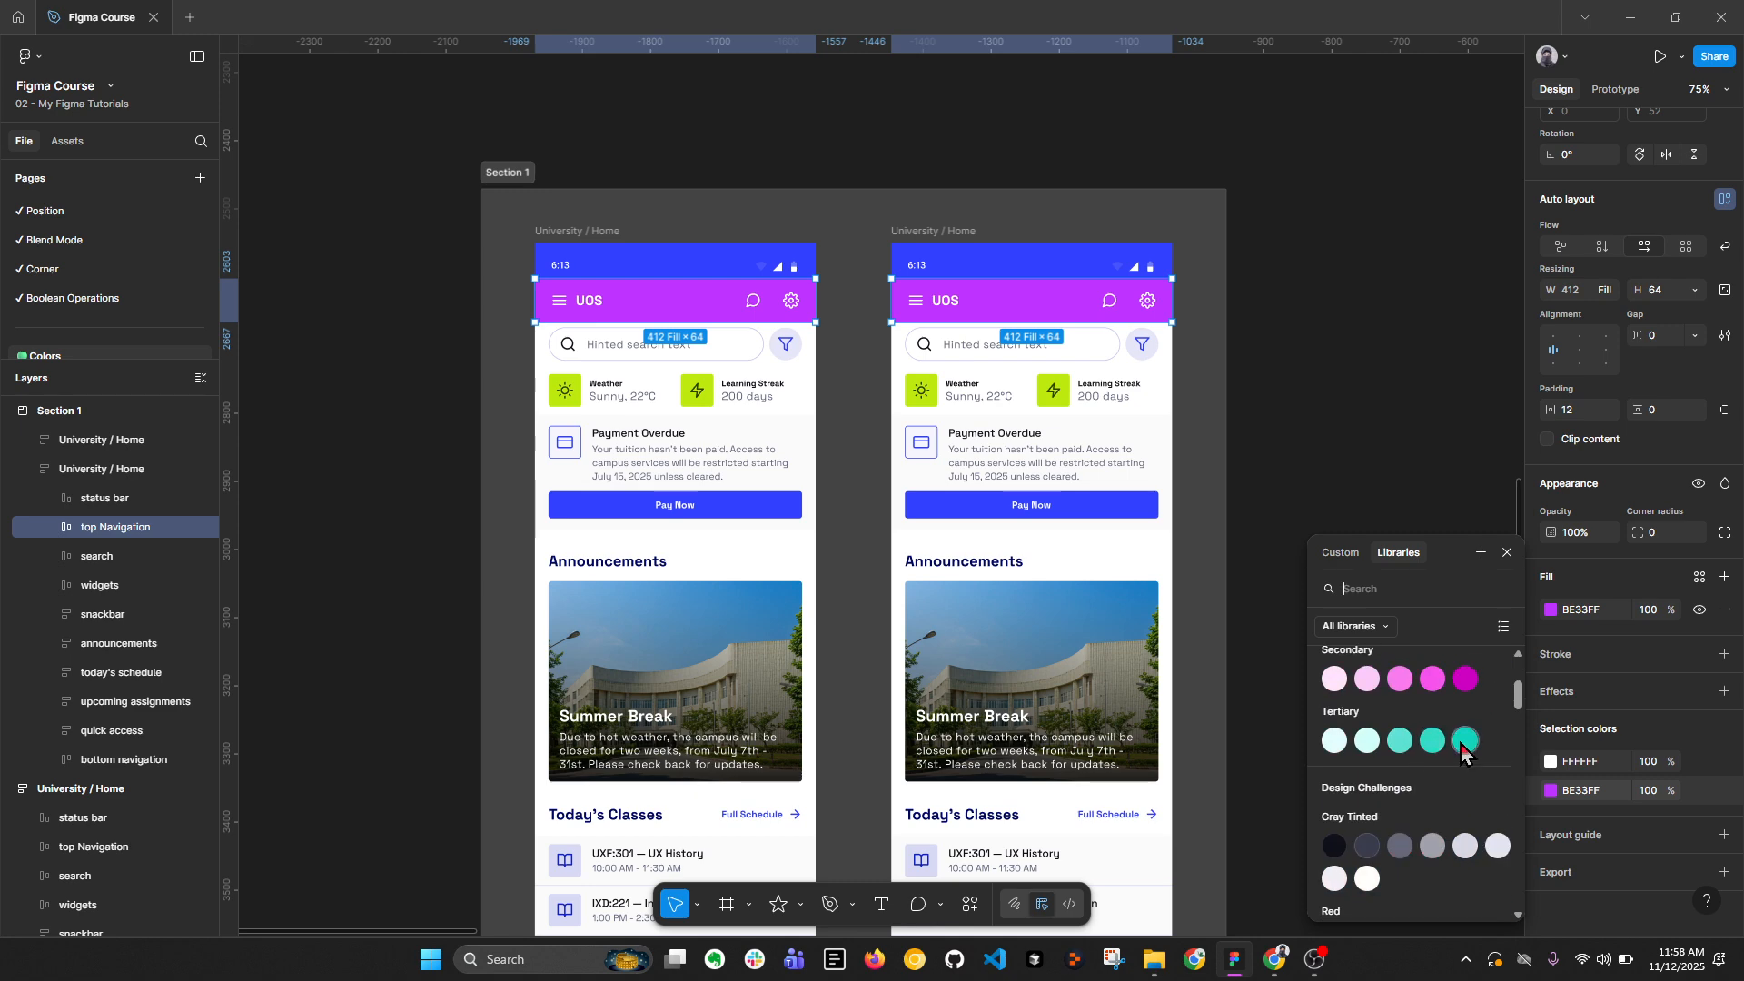
left_click(1462, 744)
key("ctrl+z")
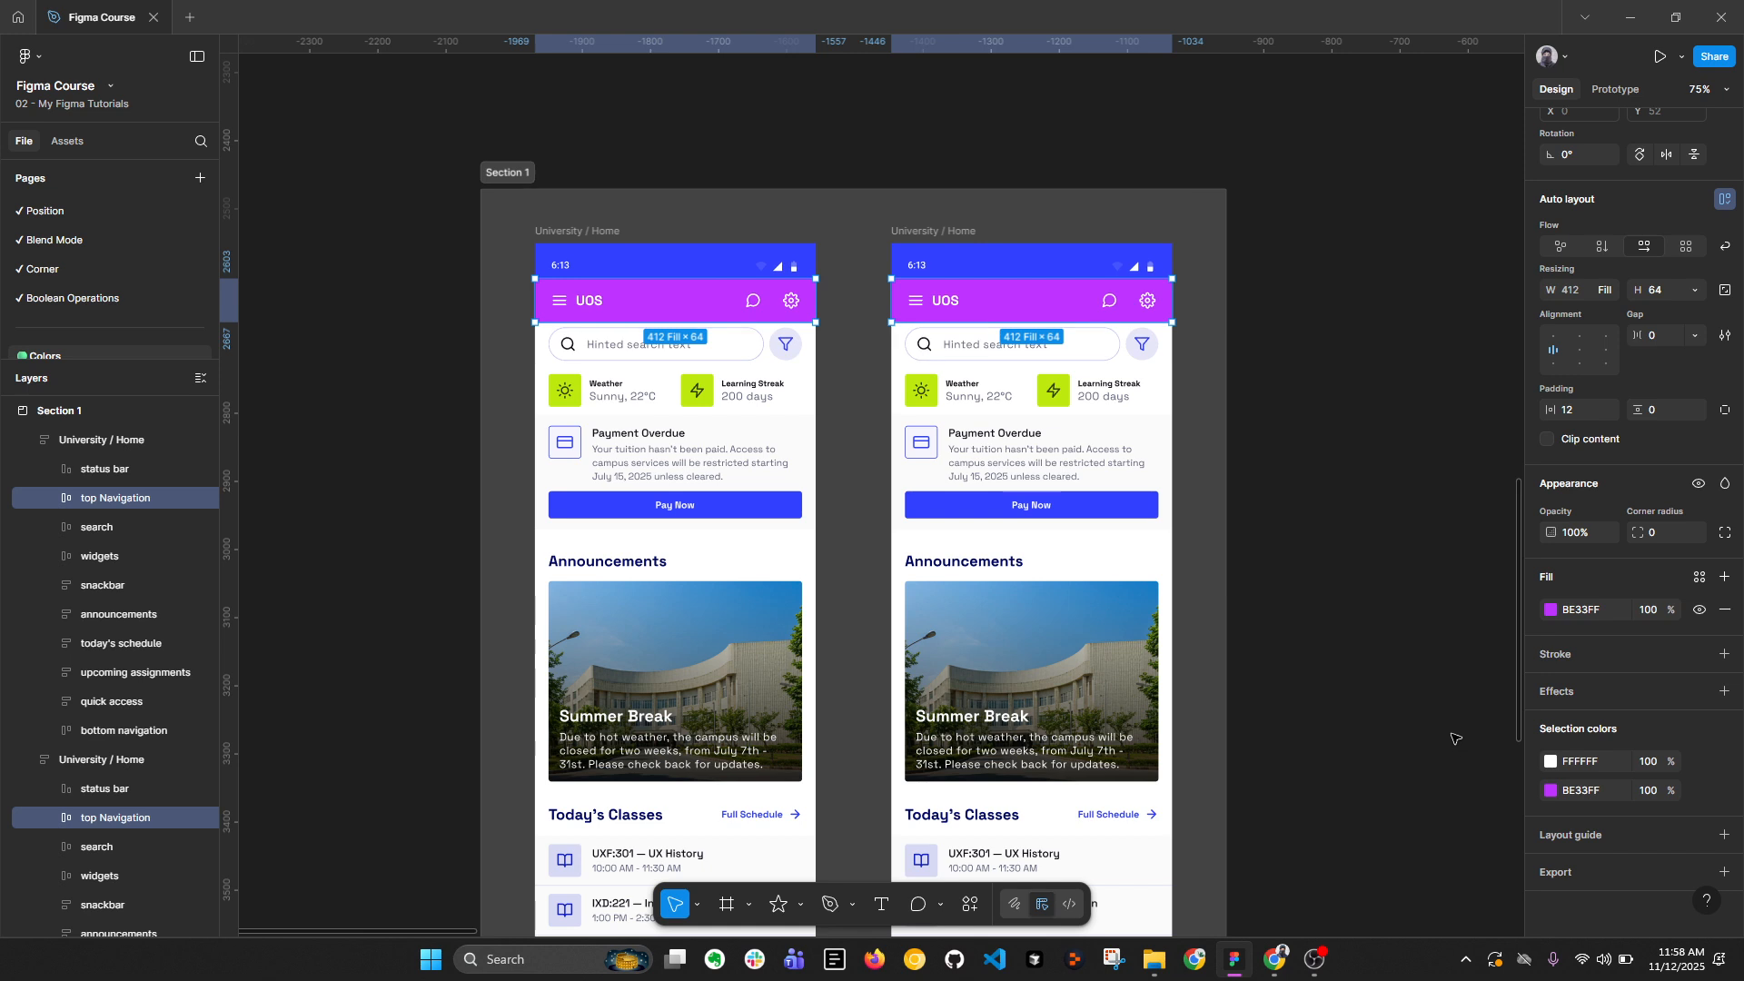
left_click(1407, 678)
Step: Find the Select all with same fill action and run it on the first section screen's purple top navigation bar
scroll(1191, 503, "right", 2)
left_click(970, 904)
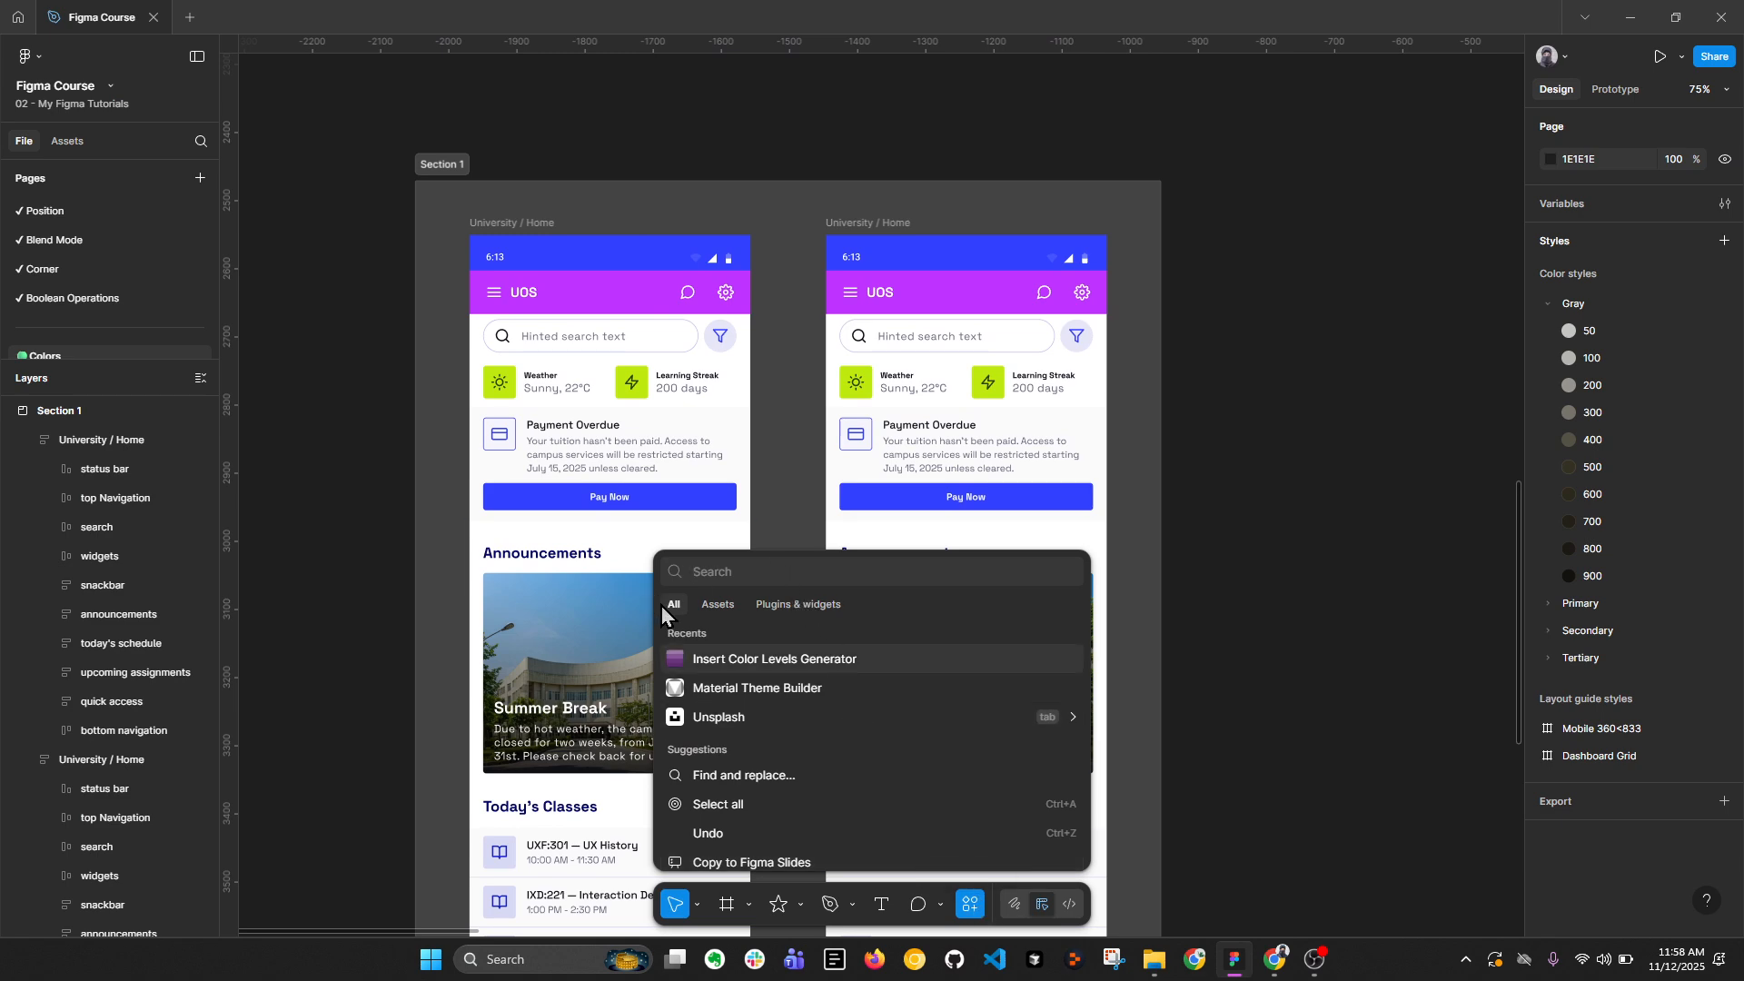
type("select")
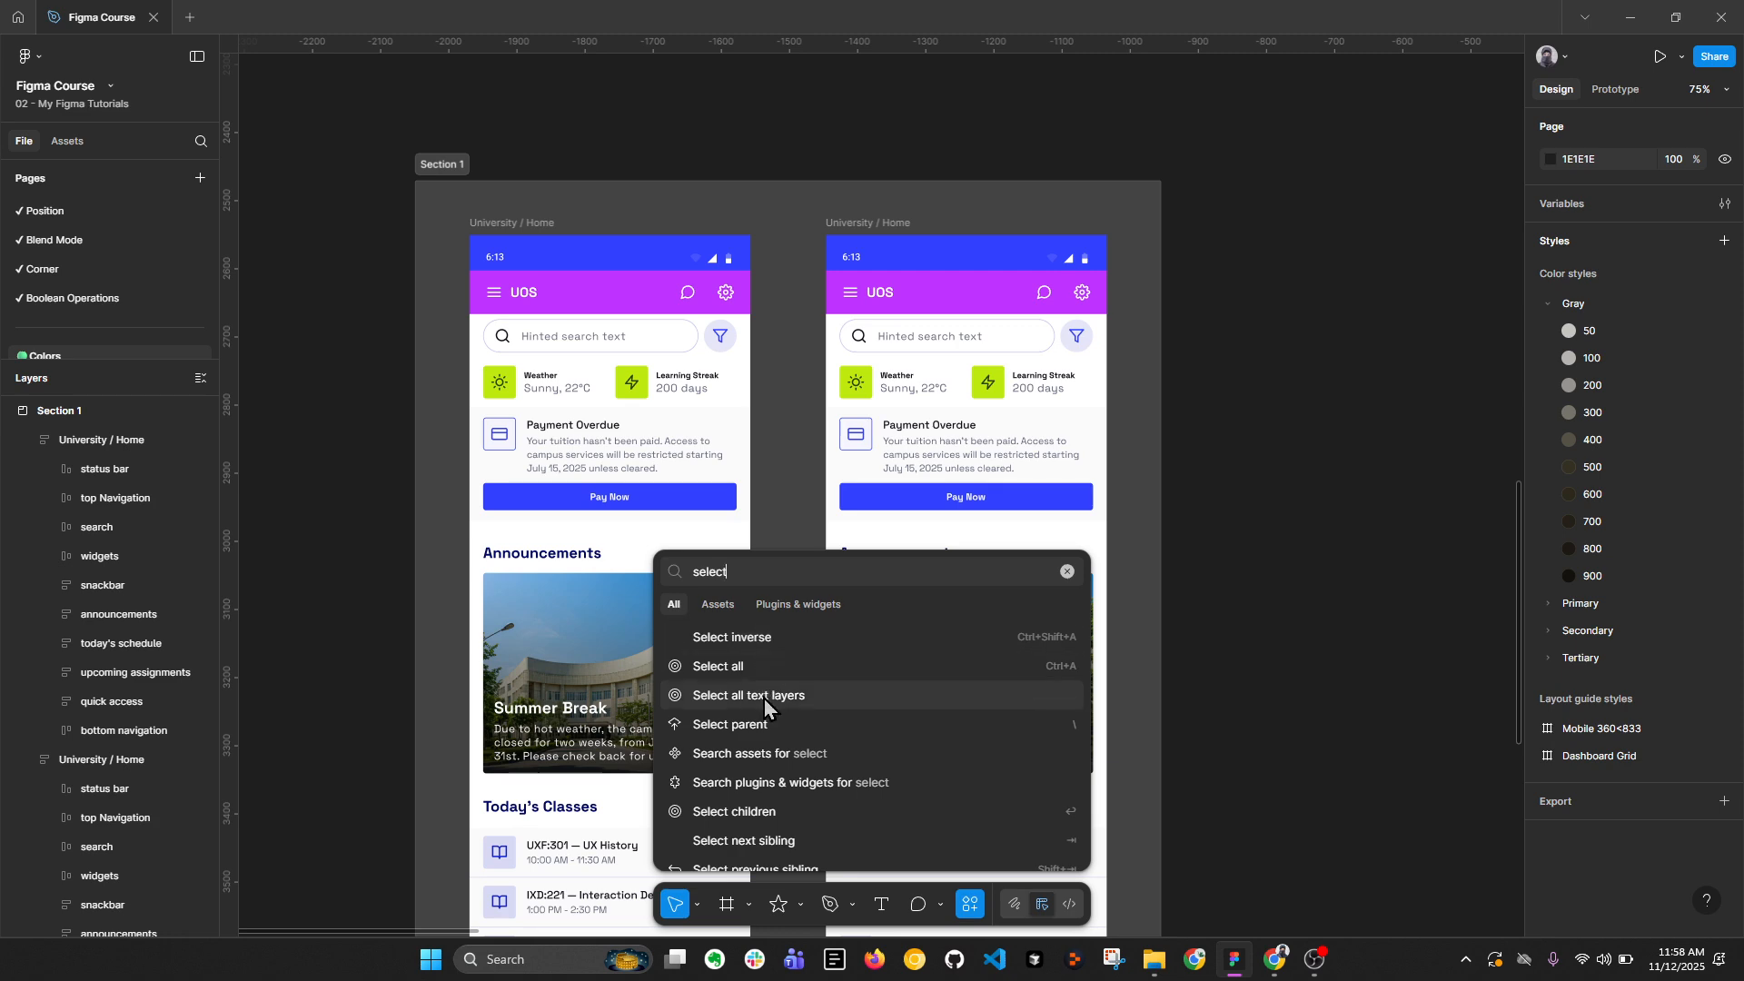
left_click(668, 304)
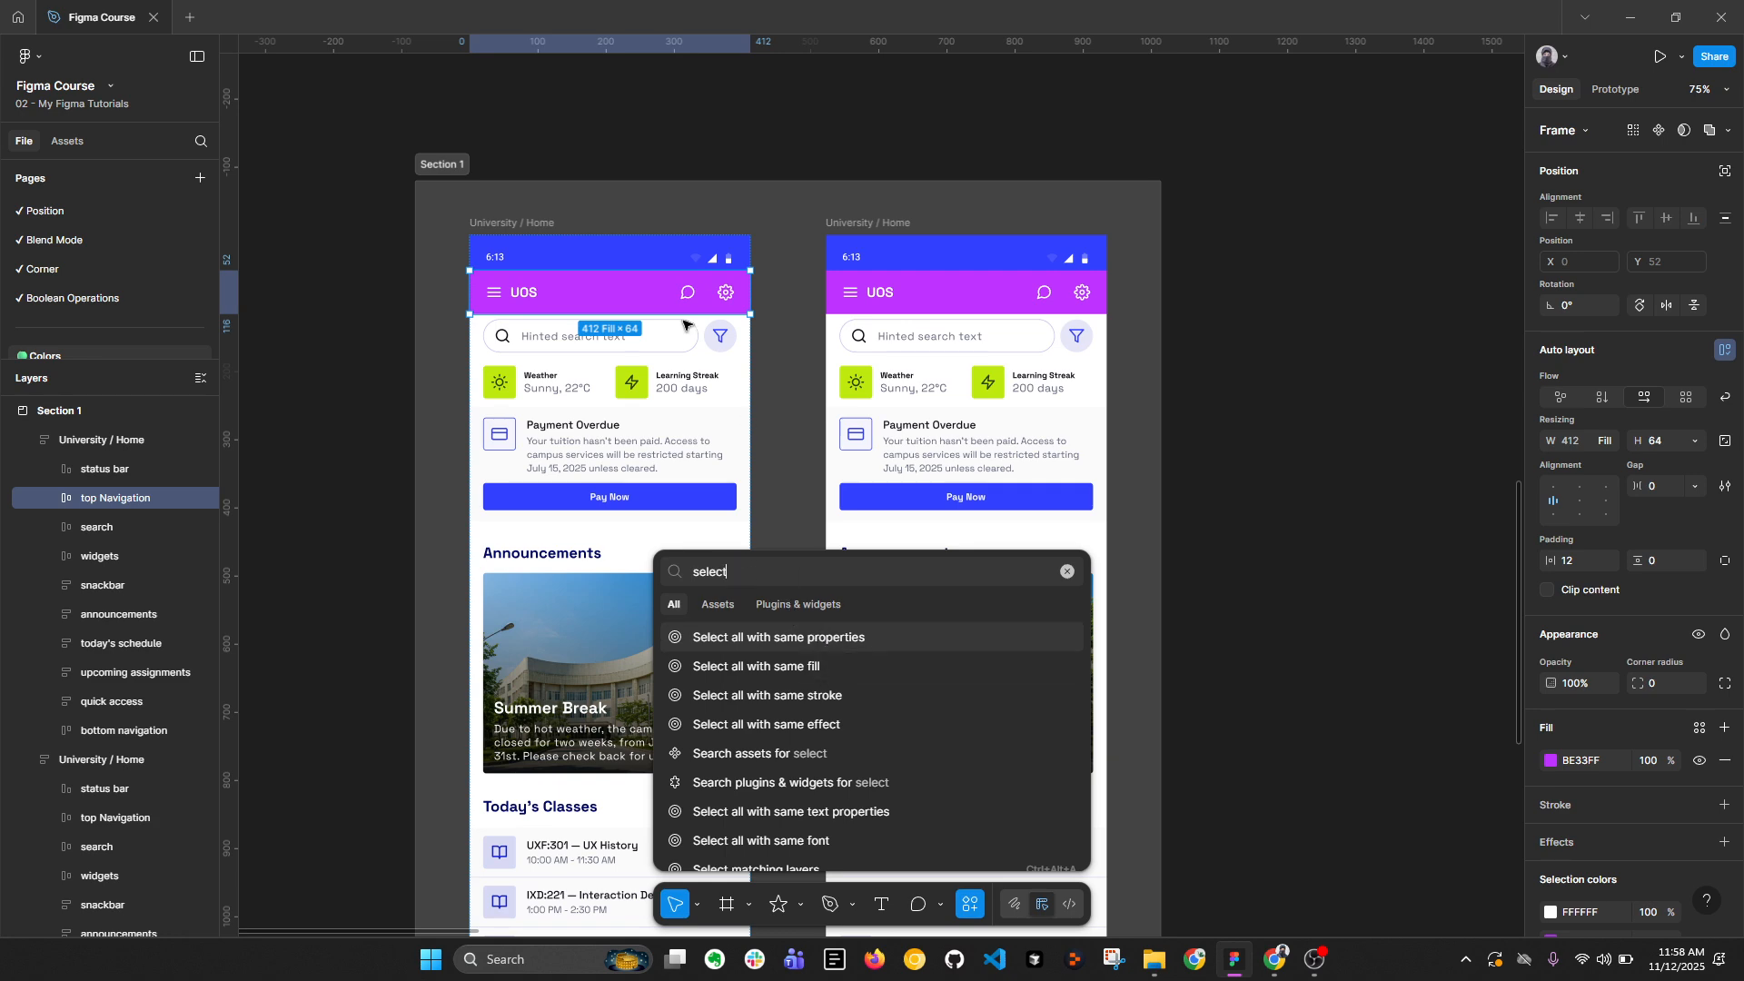
scroll(519, 146, "down", 2)
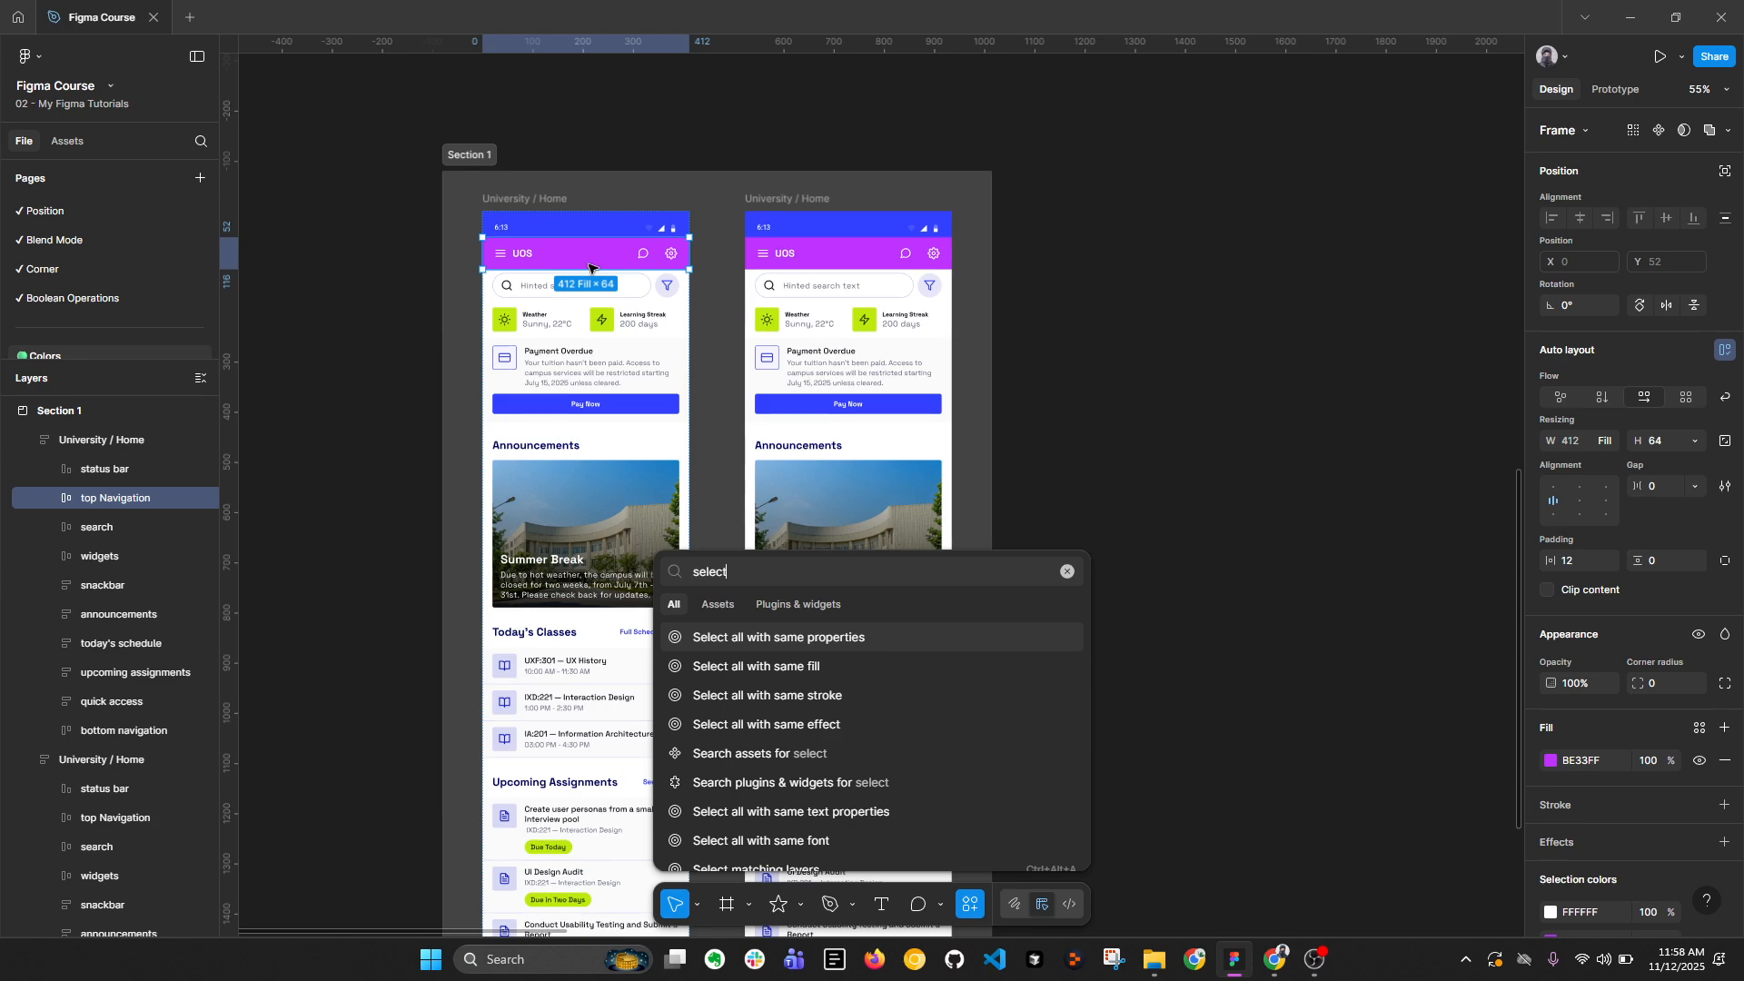
left_click(813, 671)
scroll(614, 388, "down", 5)
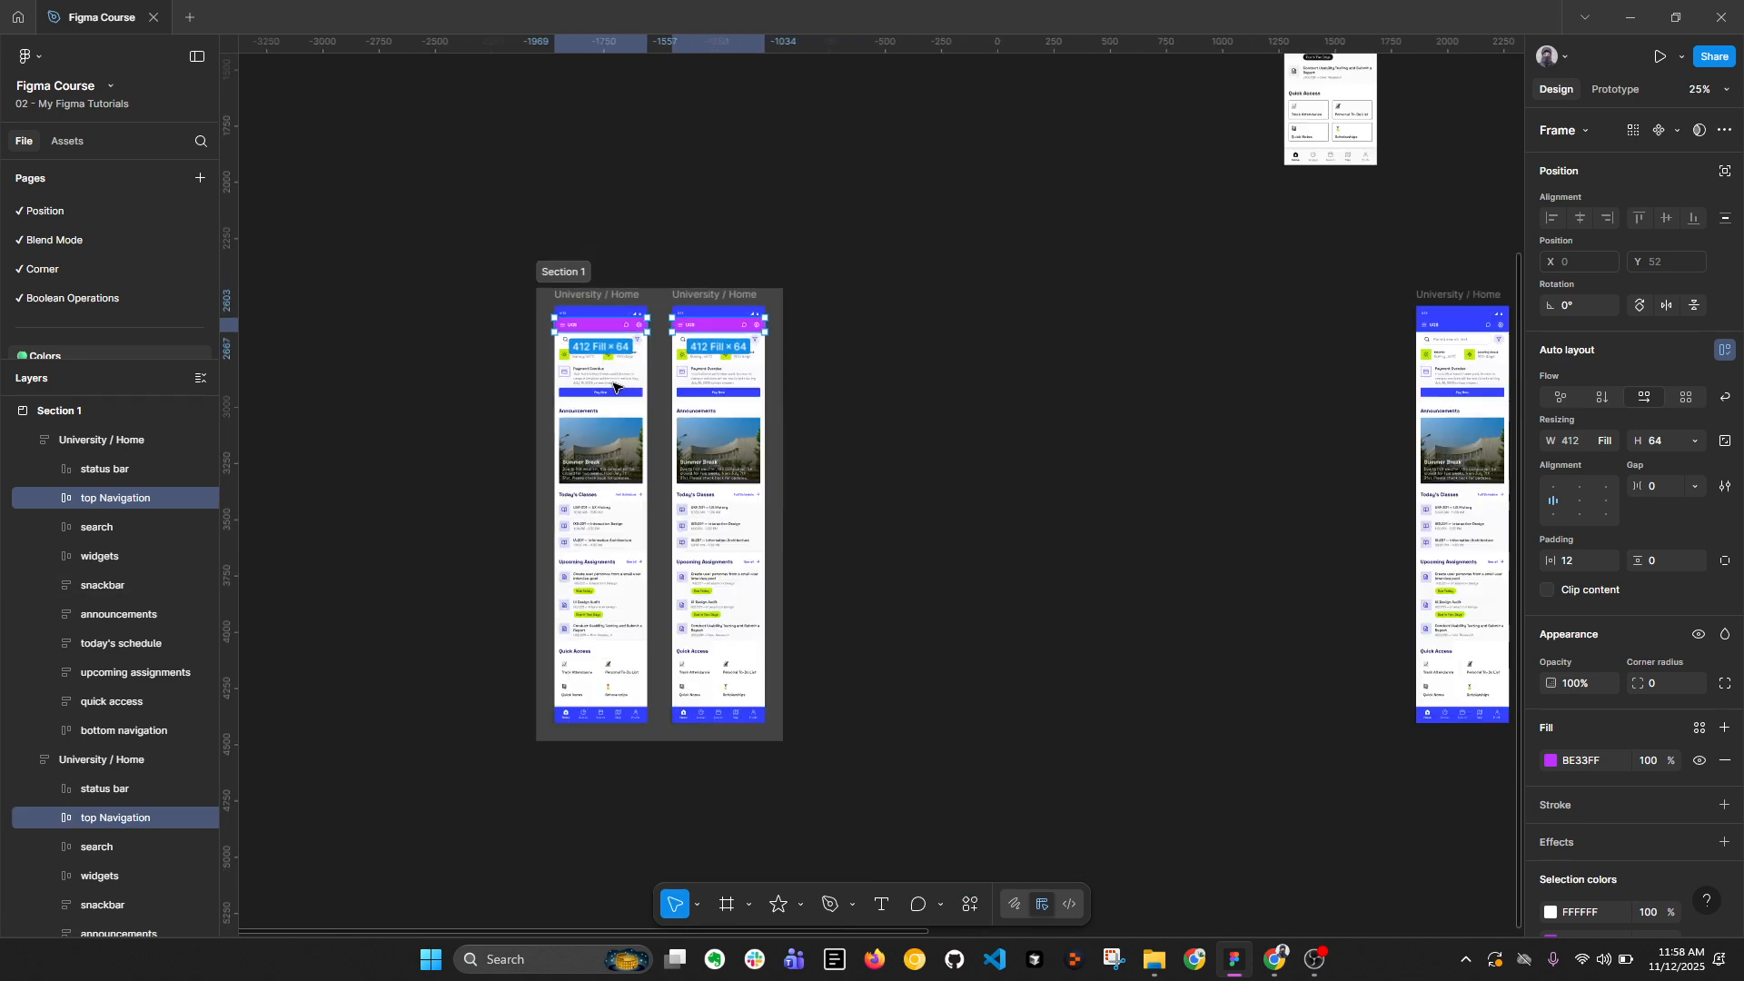
scroll(614, 388, "up", 3)
scroll(717, 377, "down", 6)
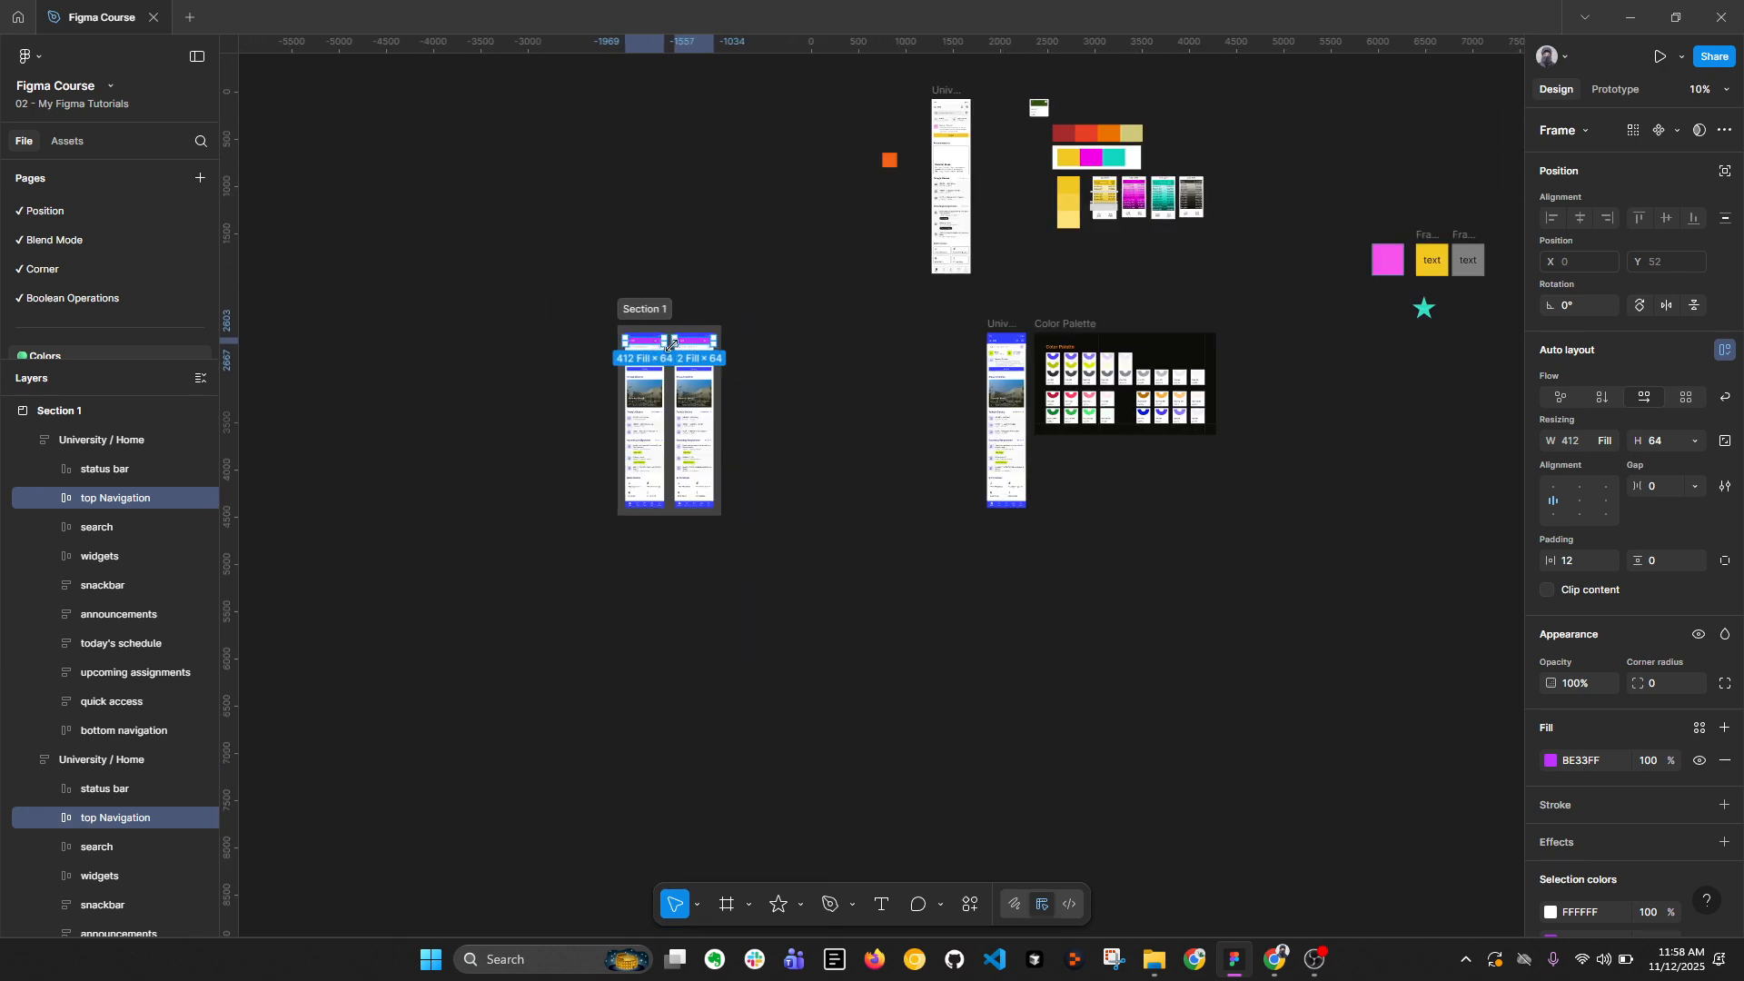
scroll(635, 338, "up", 10)
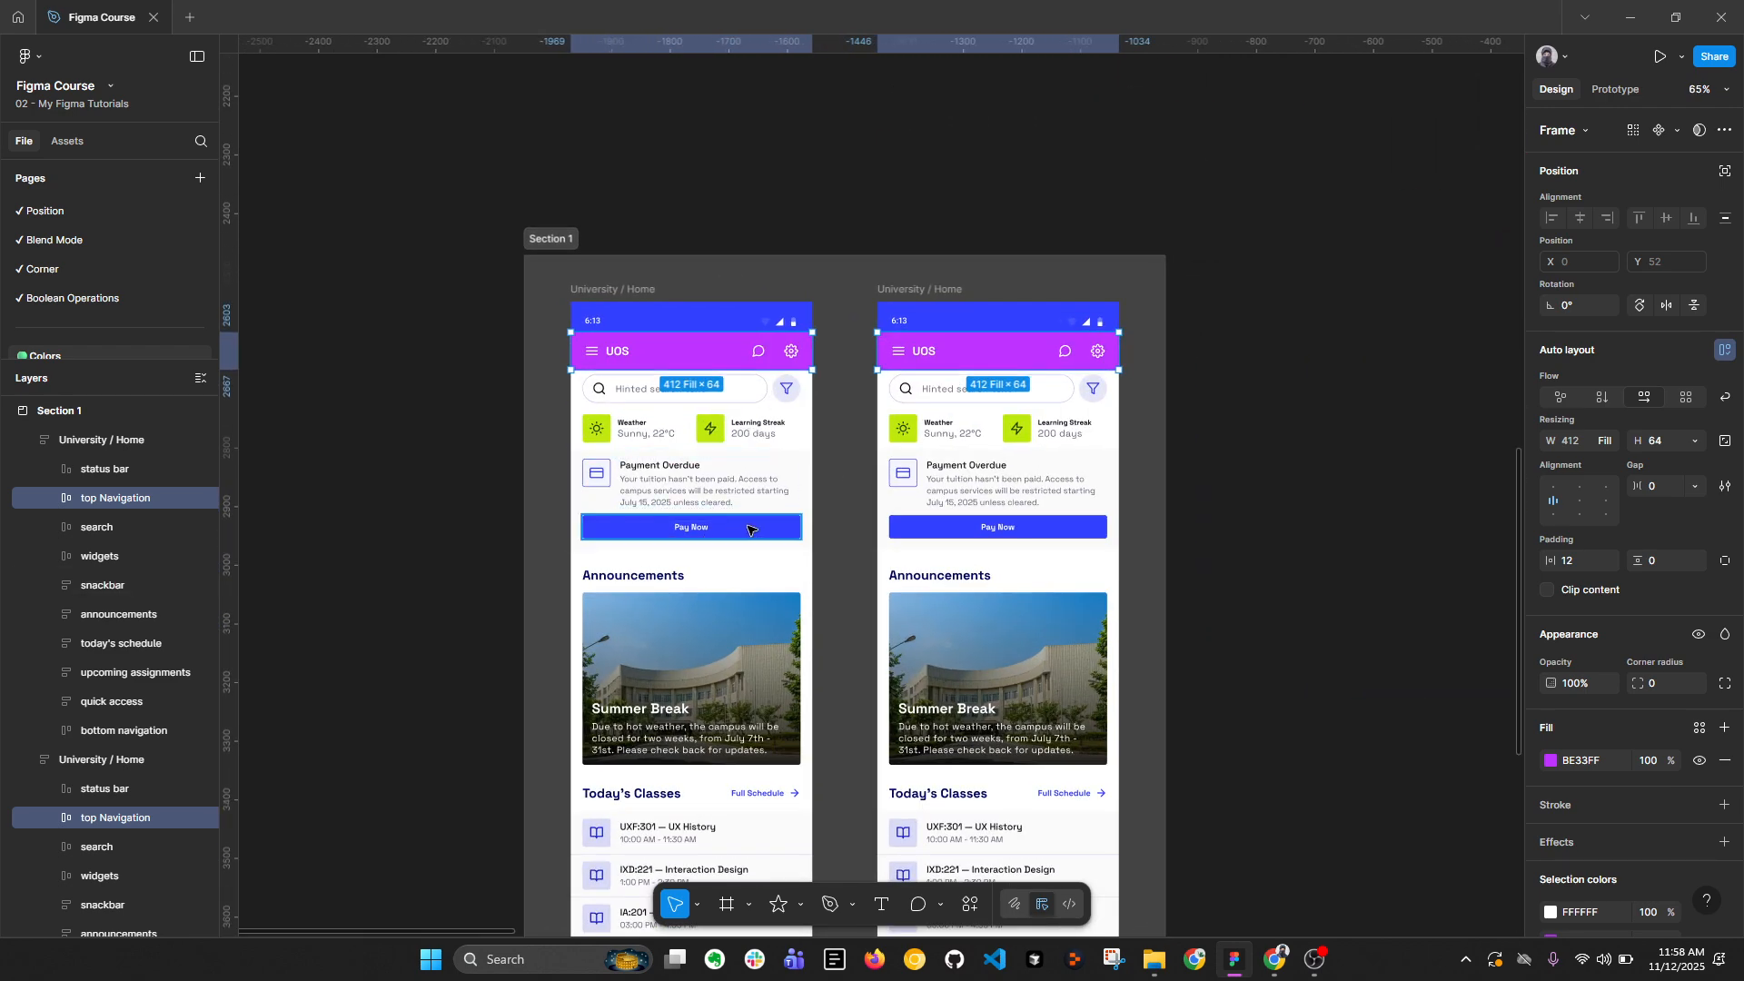
Step: Select every layer that shares the fill of the first section screen's Pay Now button
double_click(931, 532)
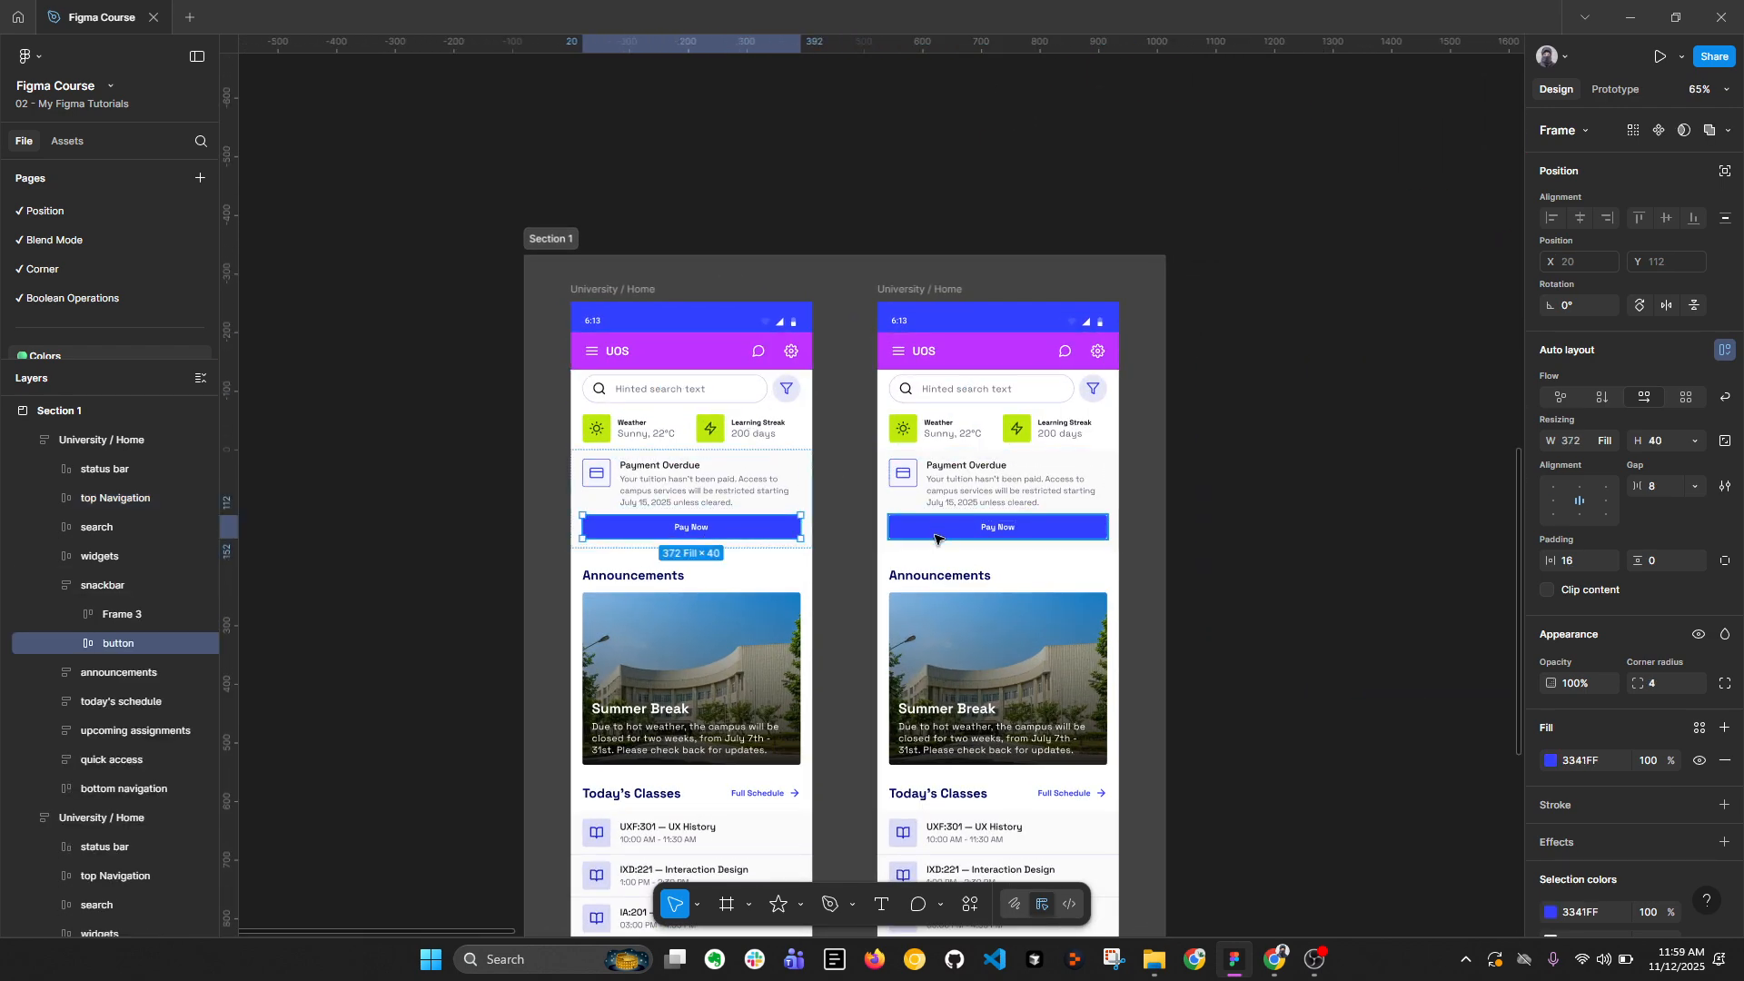
left_click(777, 530)
left_click(968, 905)
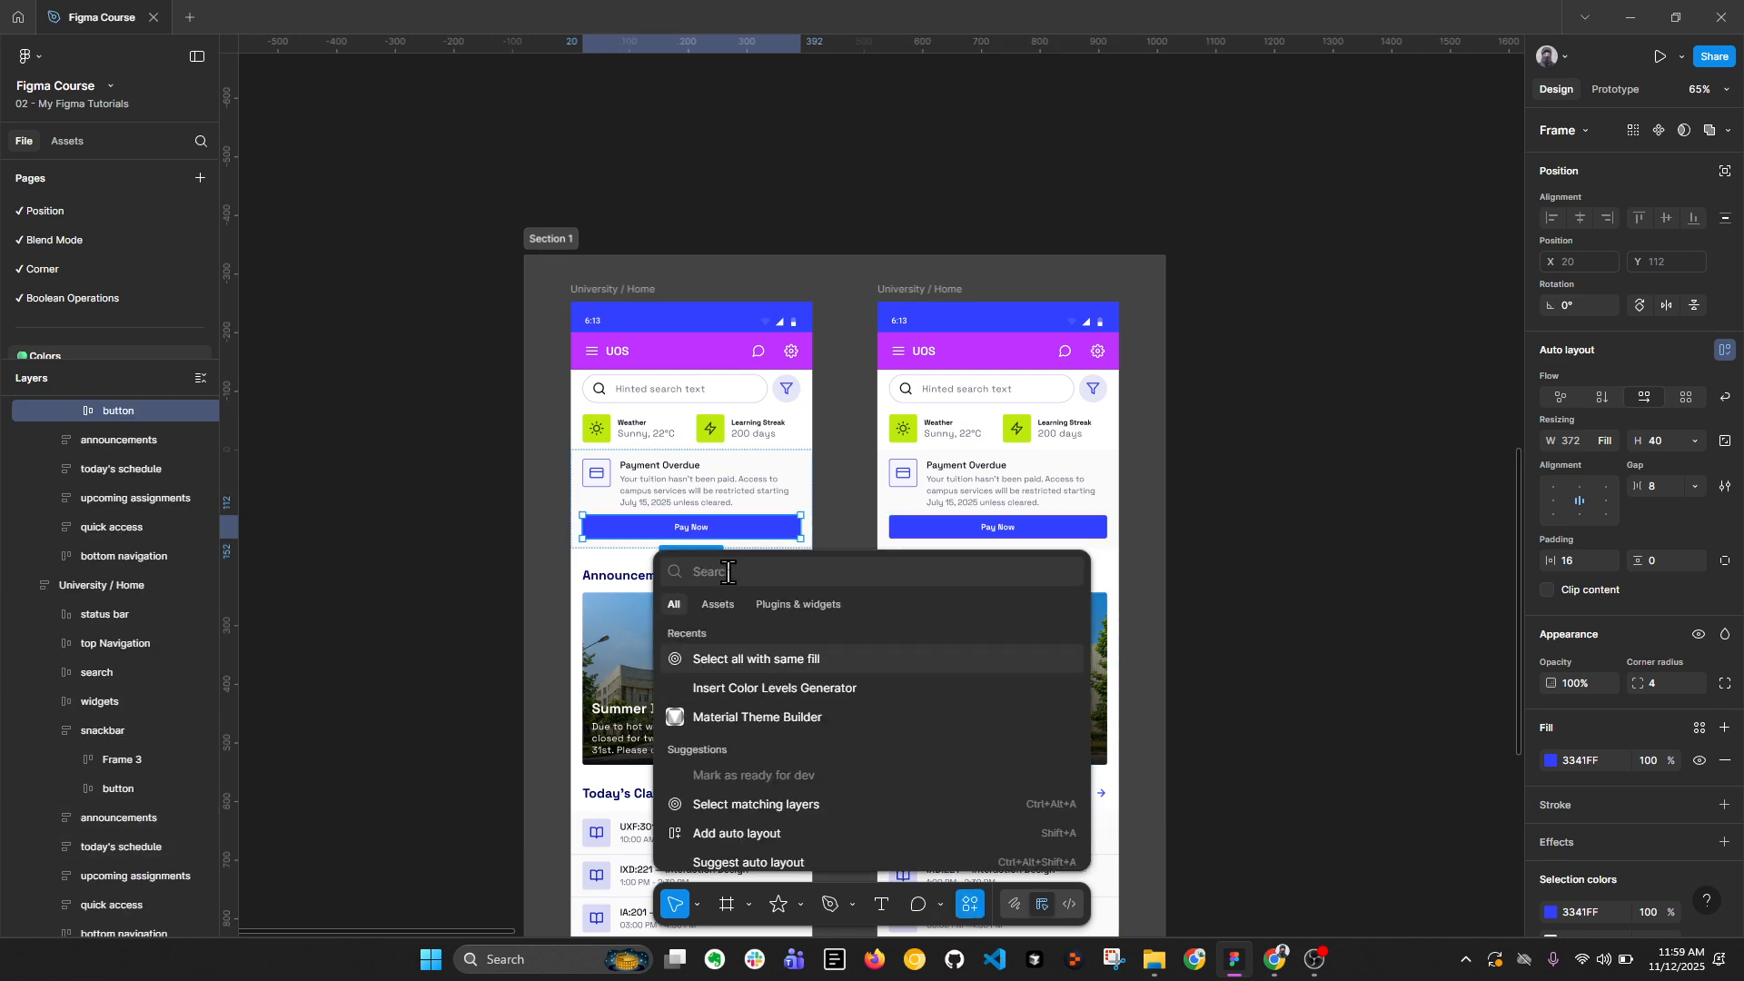
type("select")
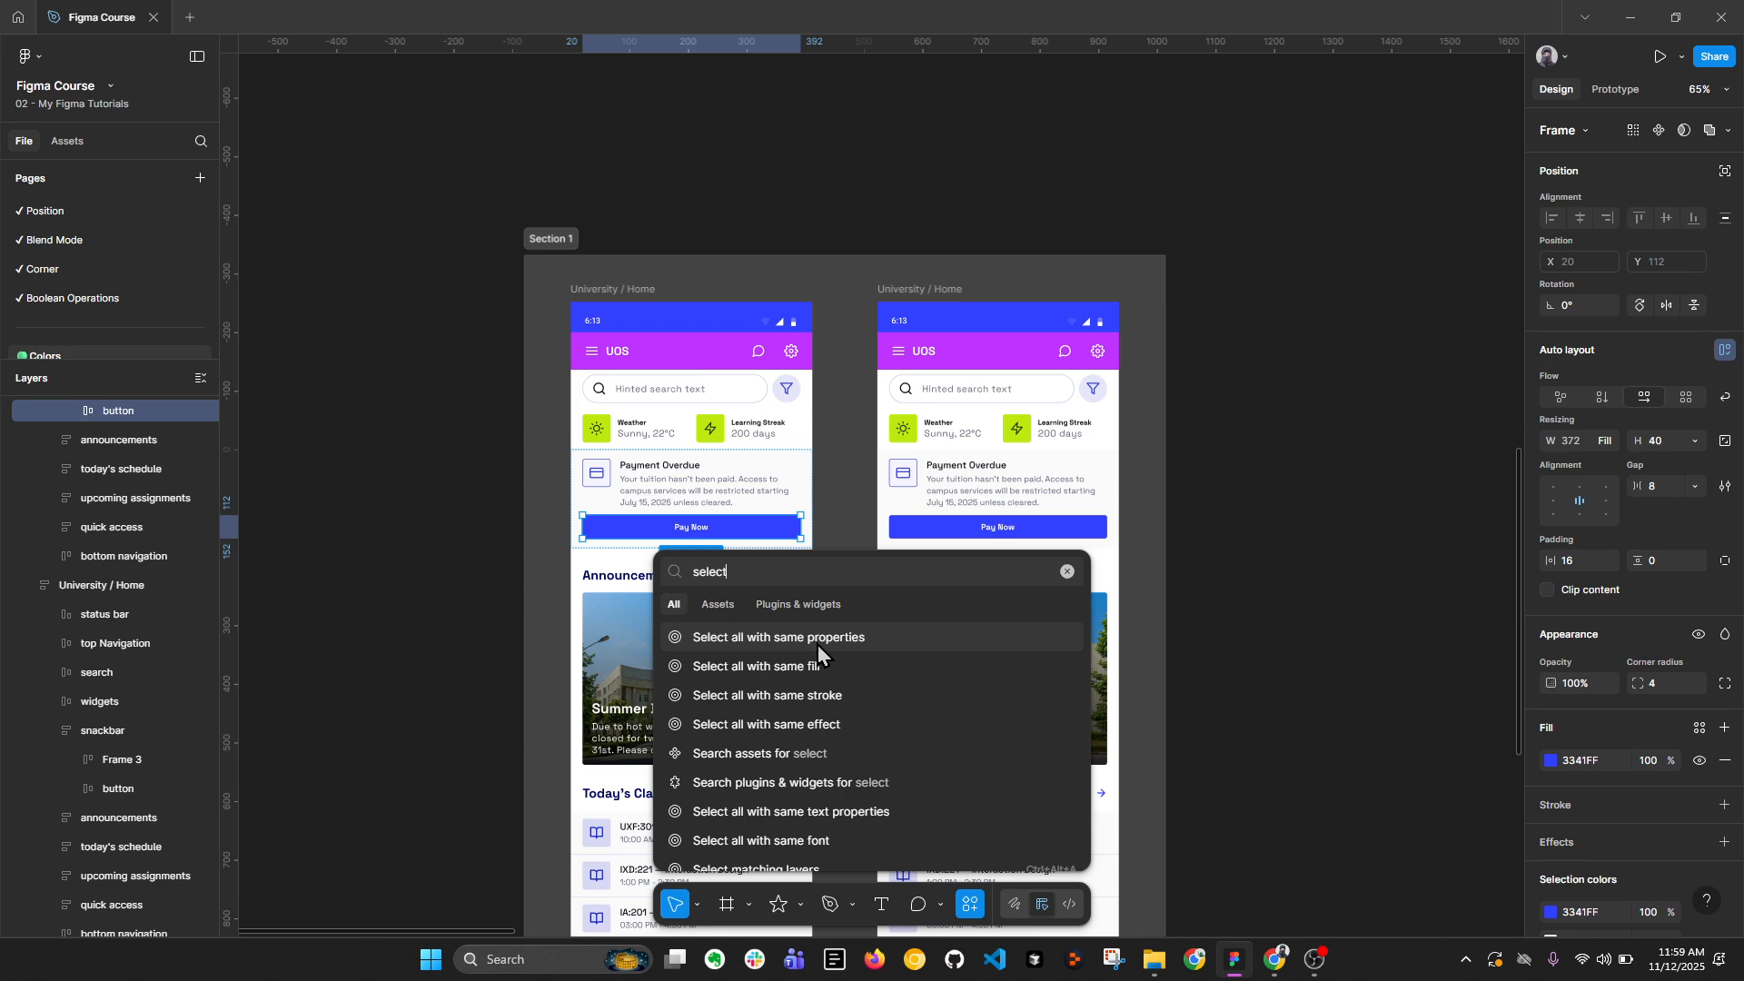
left_click(823, 670)
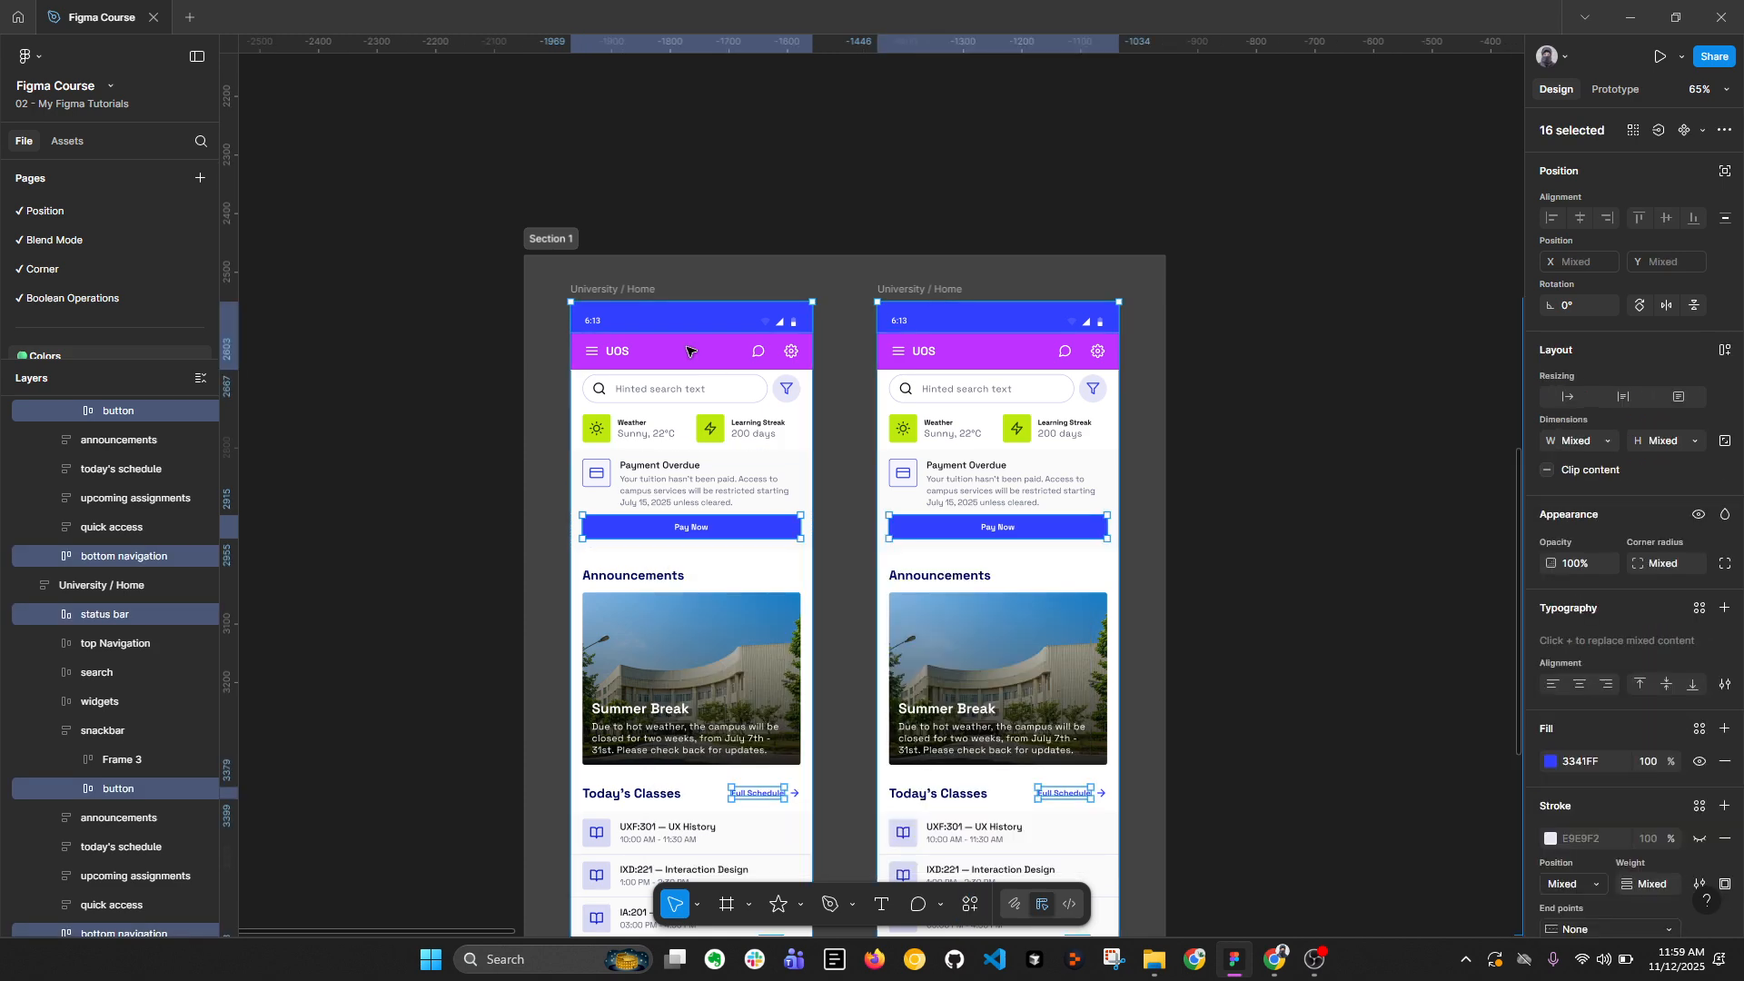
scroll(691, 351, "down", 5)
scroll(721, 622, "up", 6)
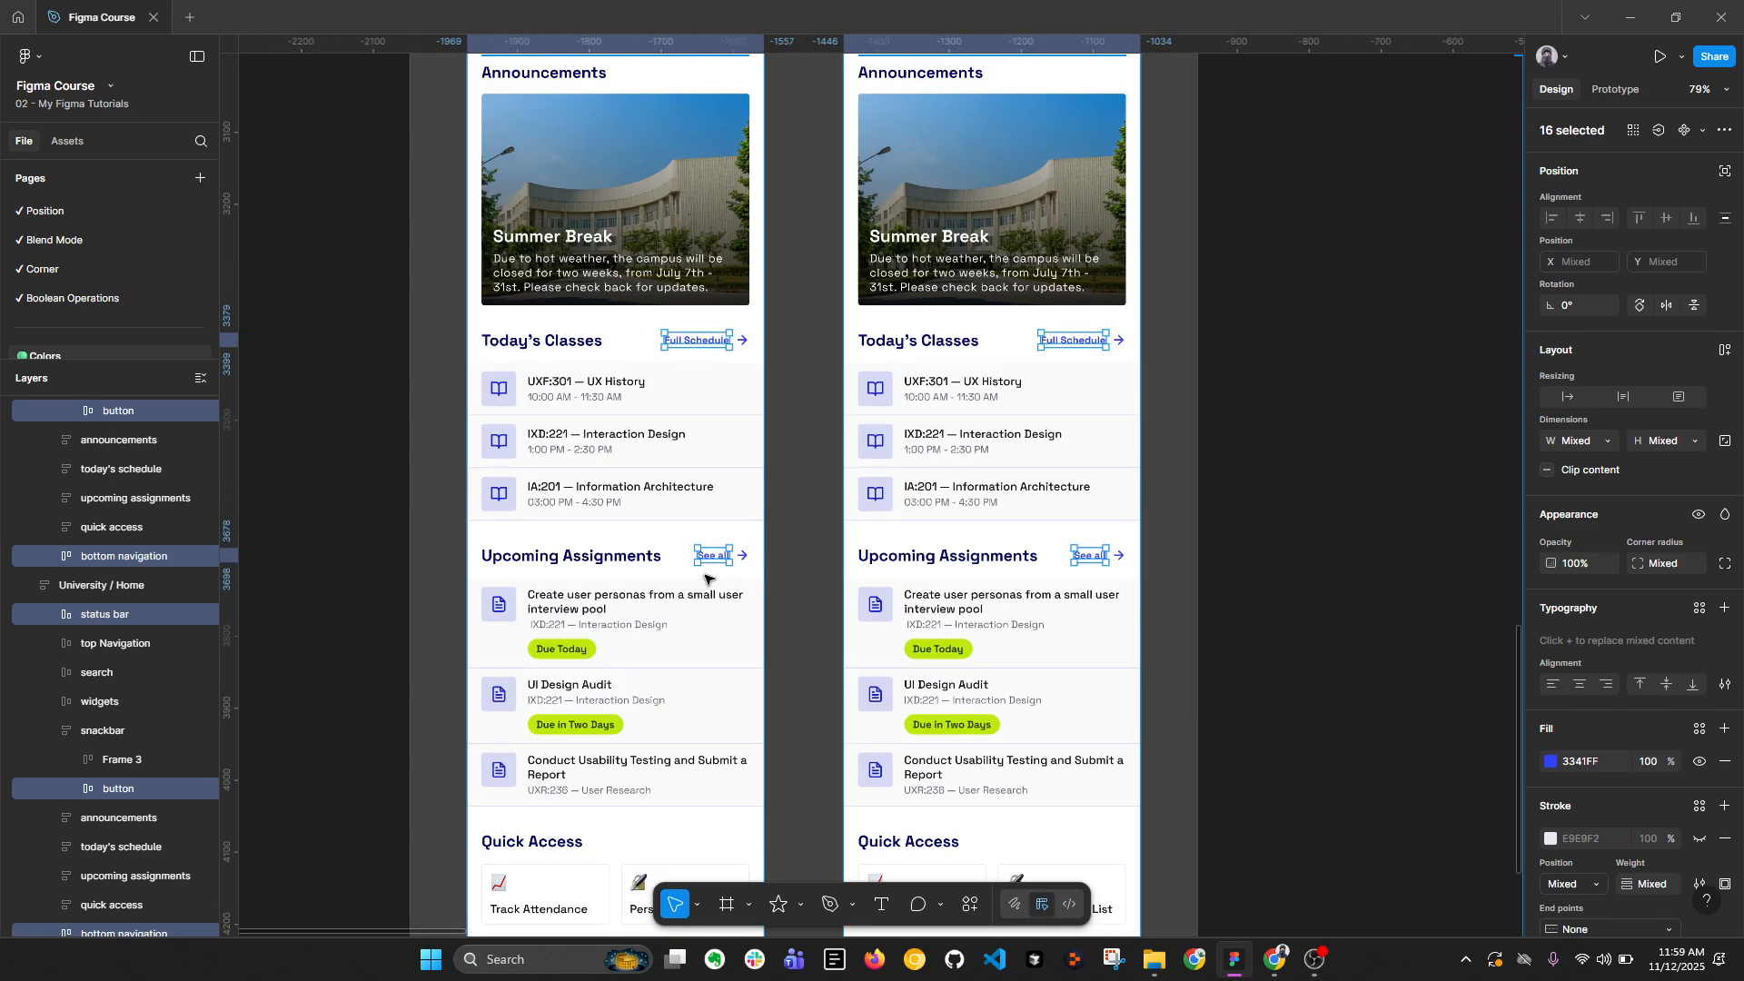
scroll(705, 578, "down", 8)
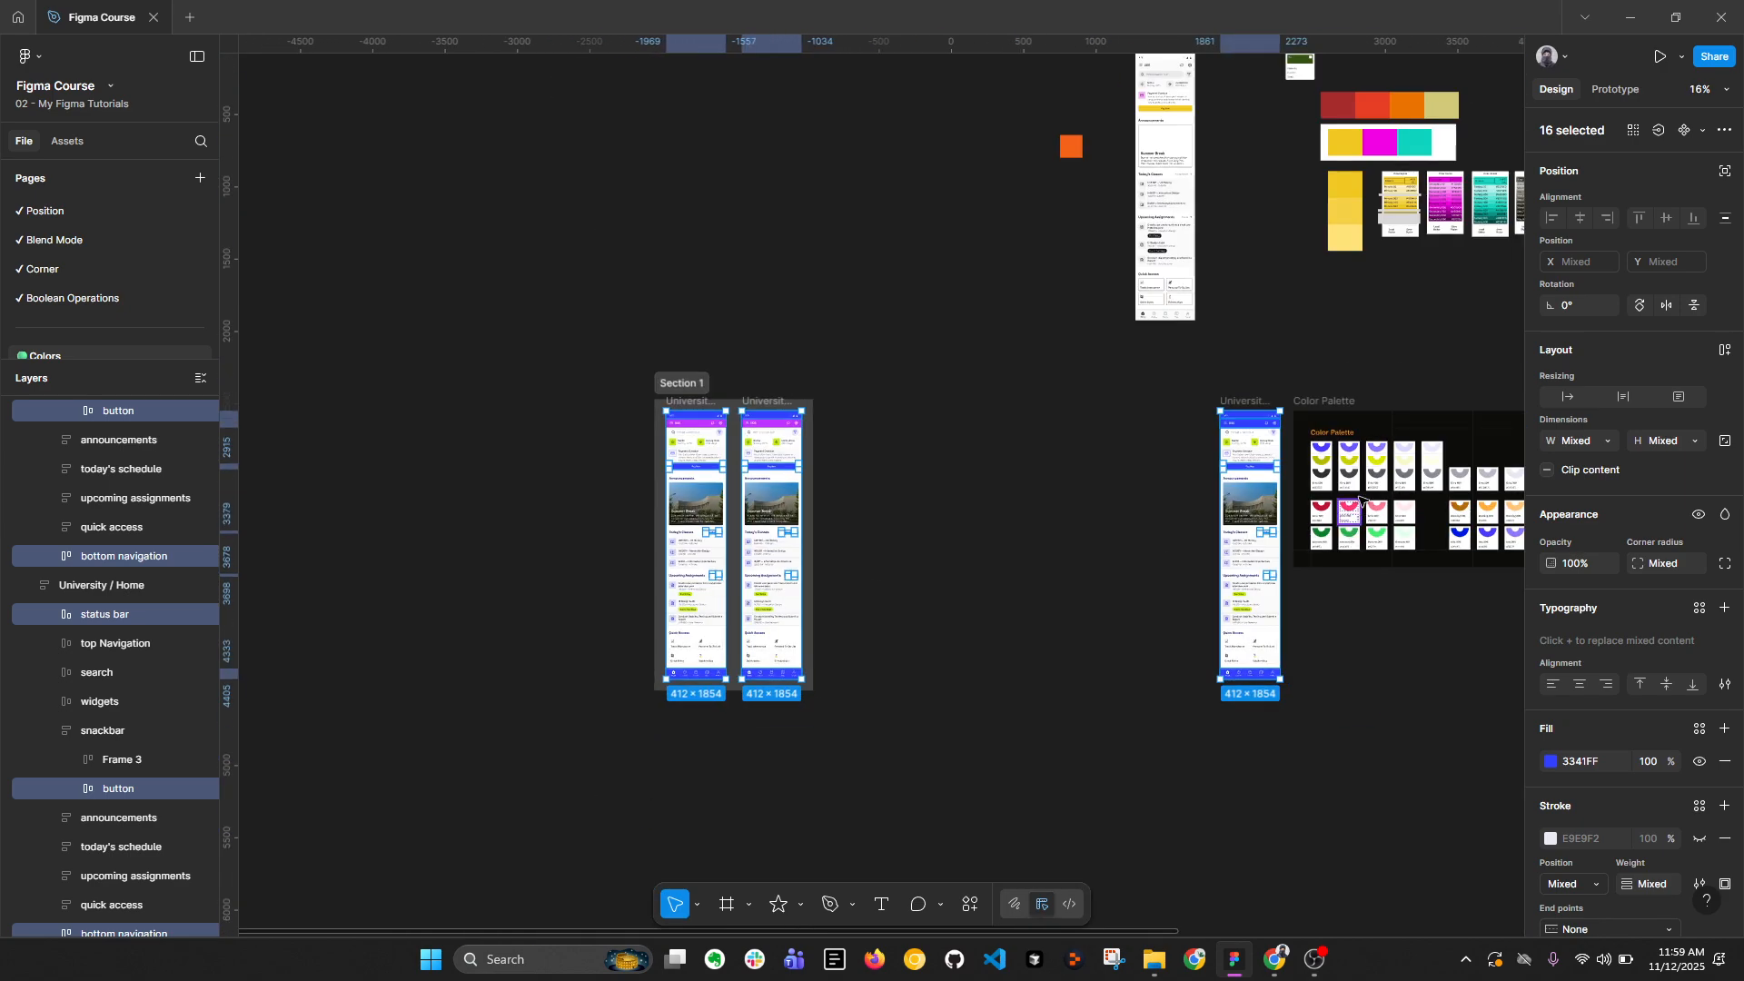
Step: Shift the 3341FF selection color of all matching layers to the lighter blue 337AFF, and deselect
scroll(1318, 499, "up", 3)
scroll(1160, 444, "up", 2)
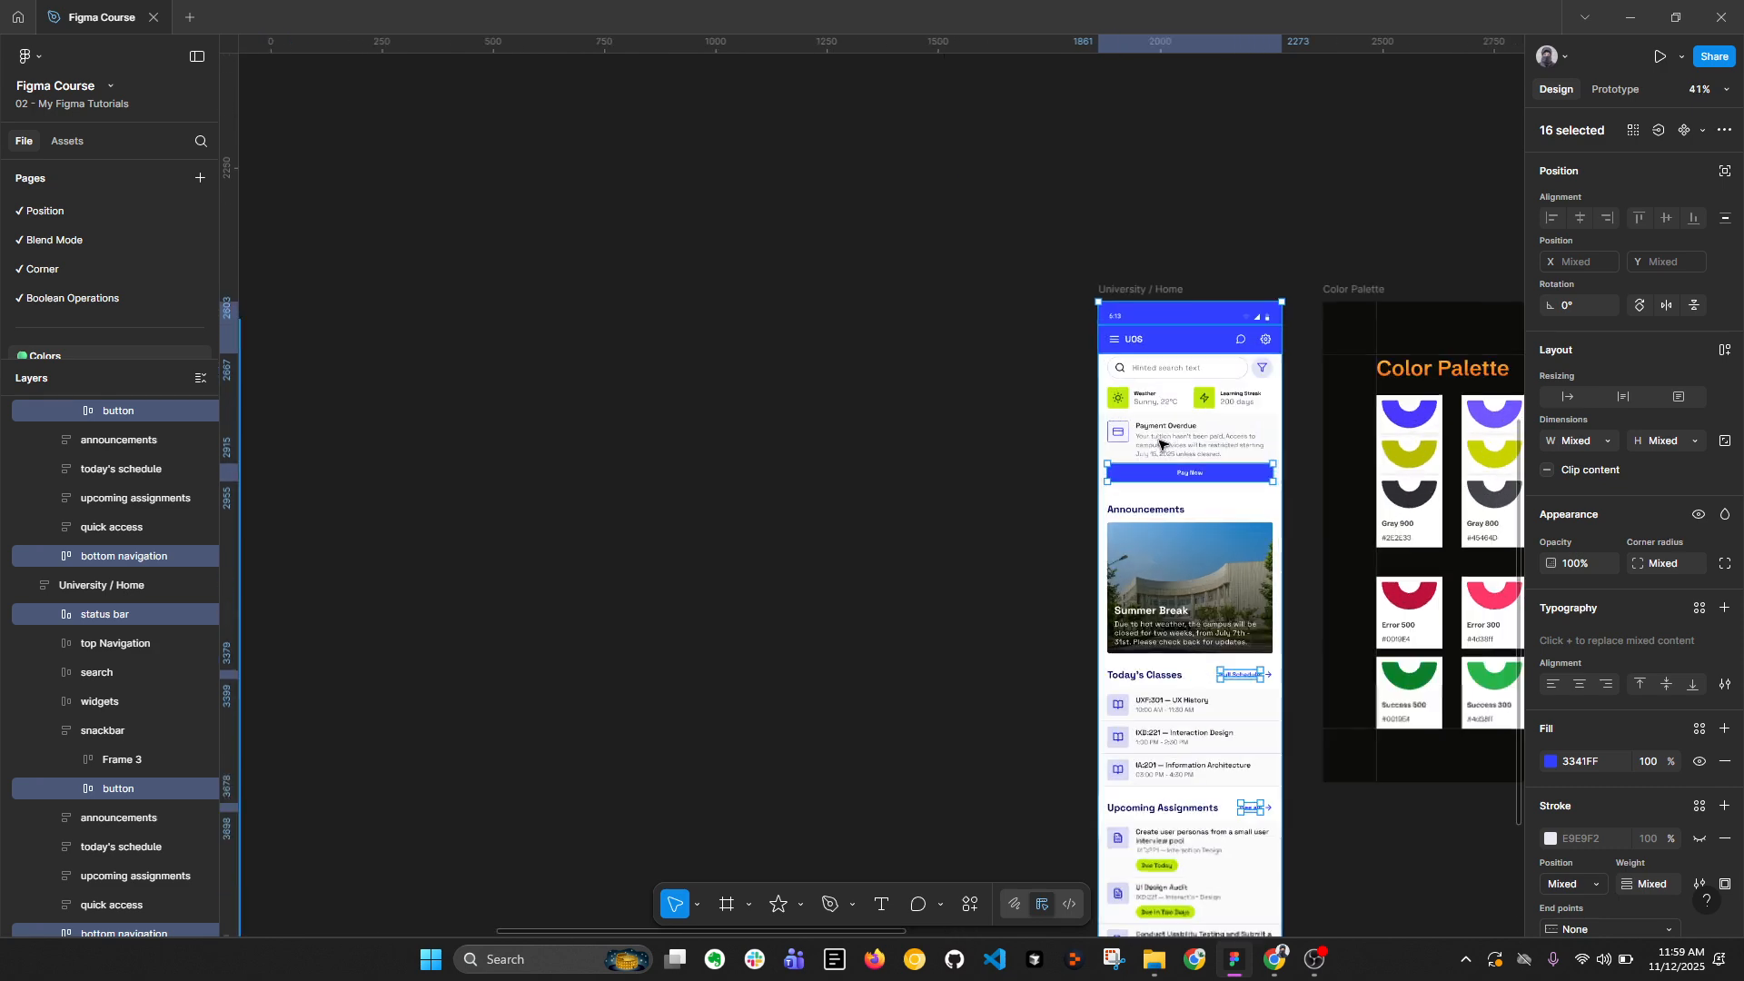
scroll(1160, 444, "up", 1)
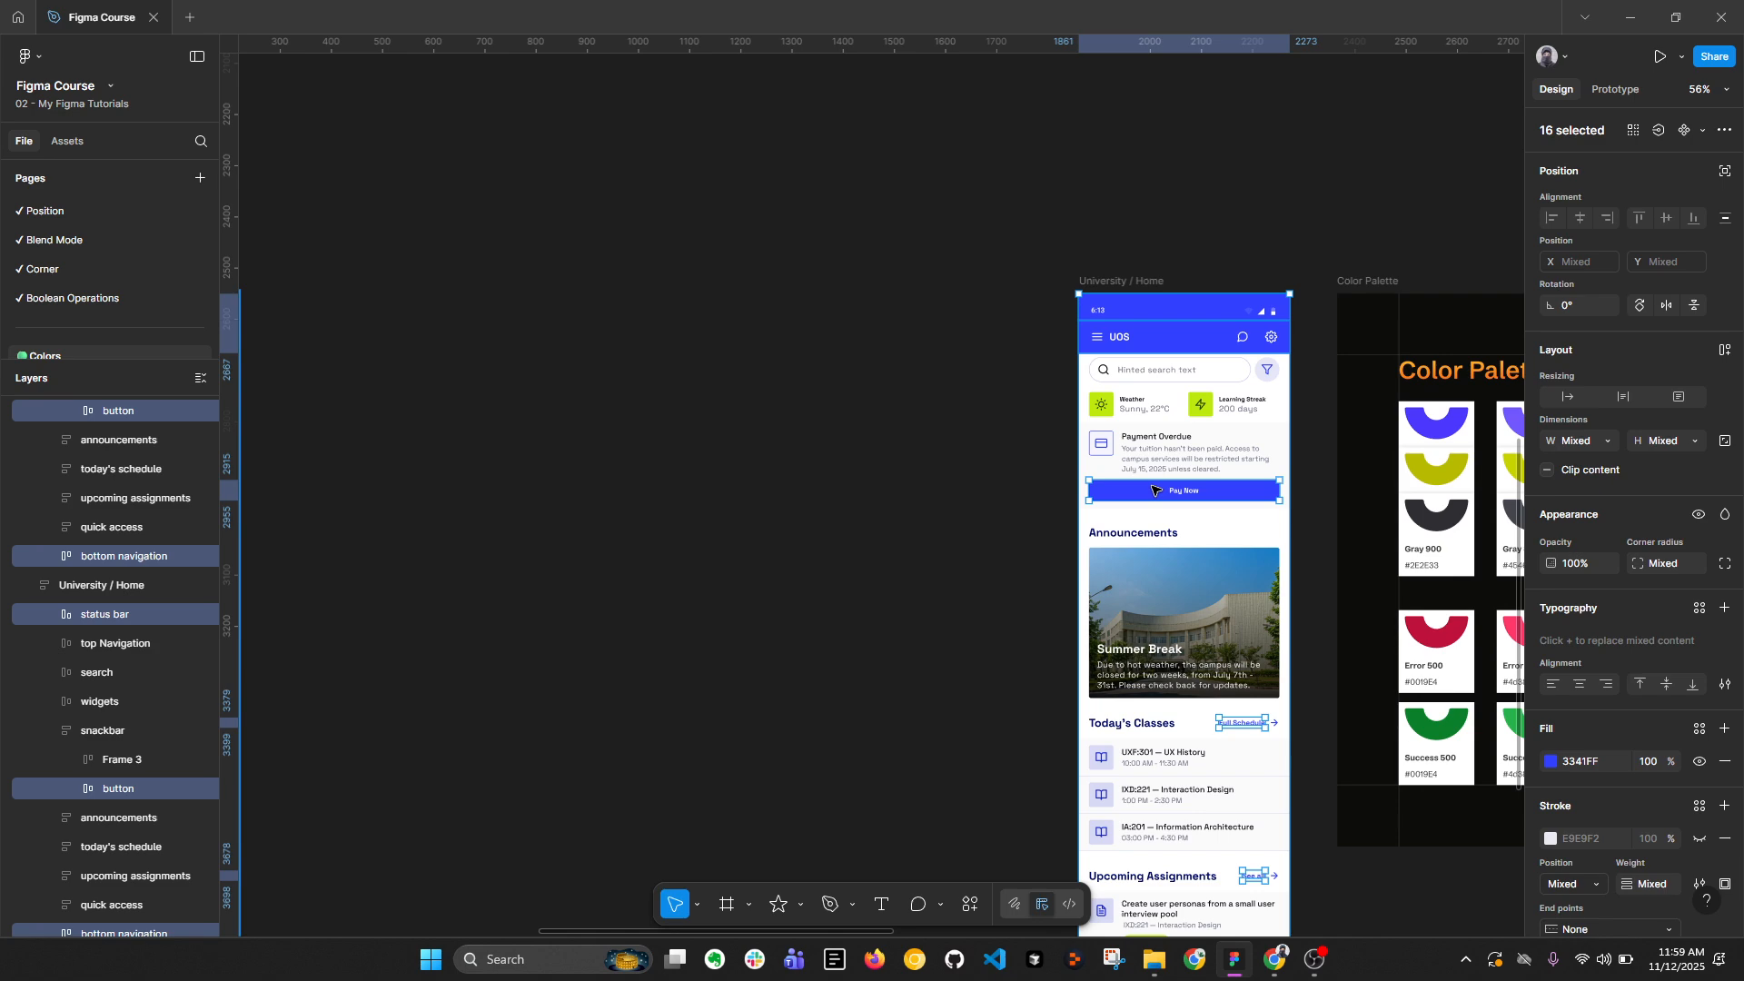
scroll(1598, 607, "down", 3)
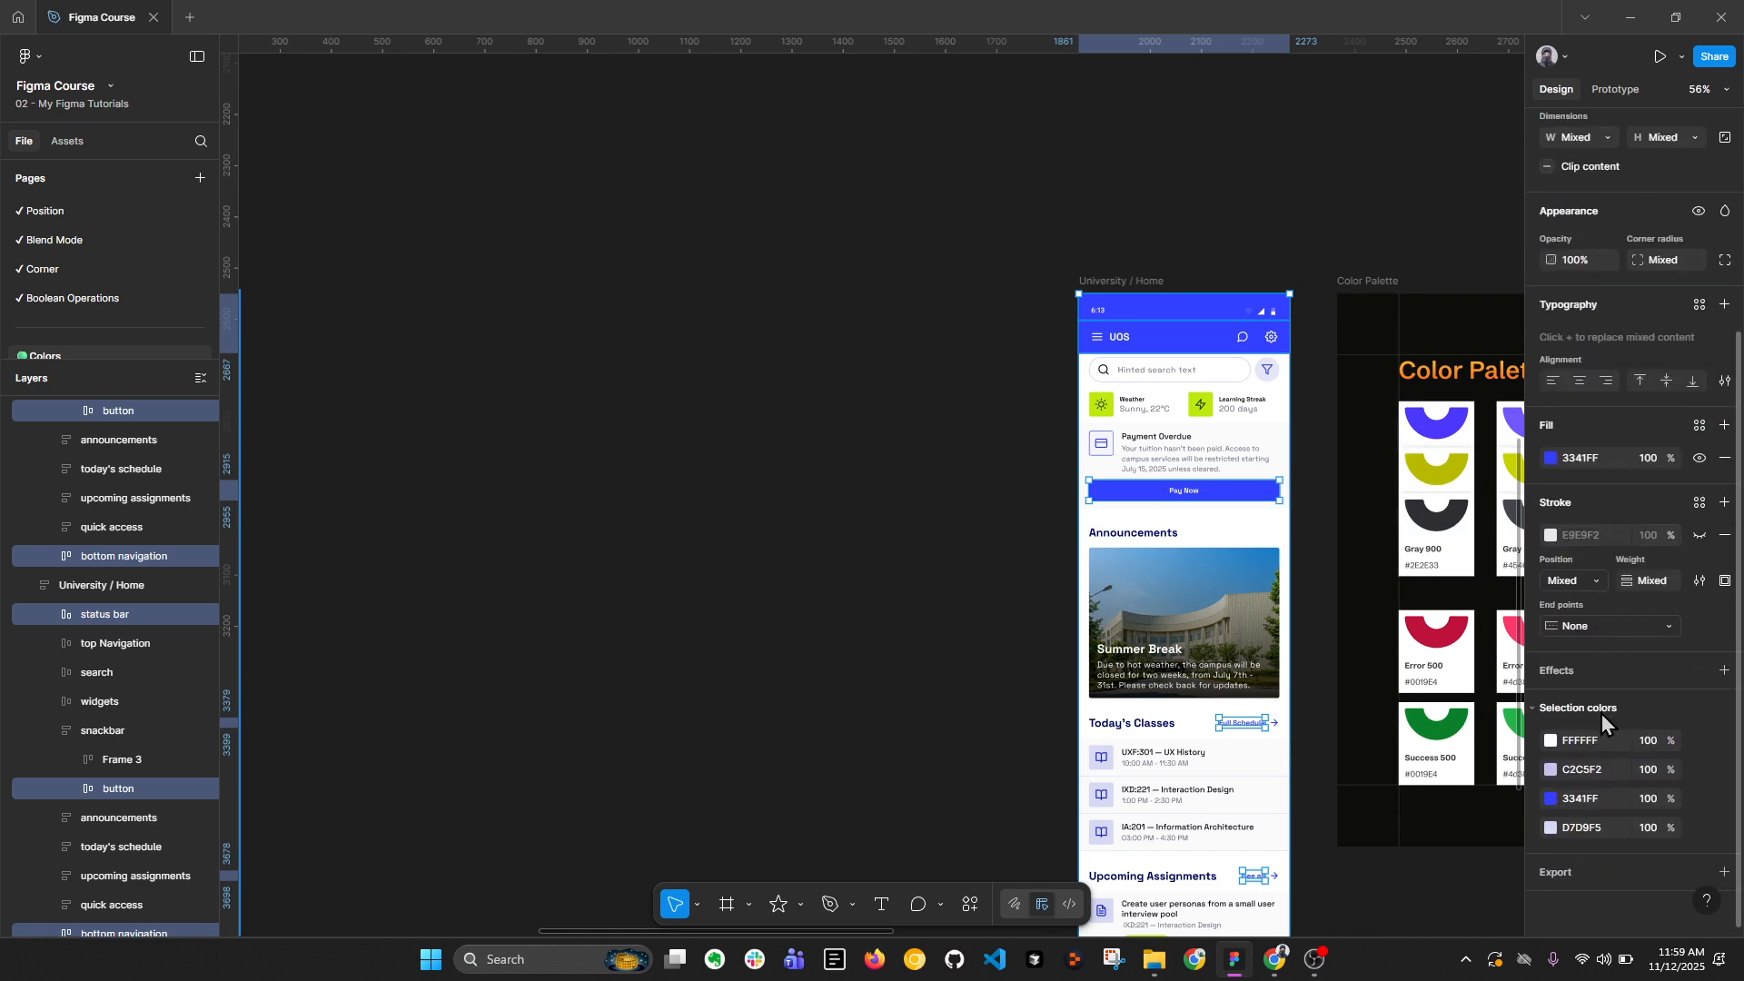
left_click(1550, 798)
left_click_drag(1457, 733, 1450, 733)
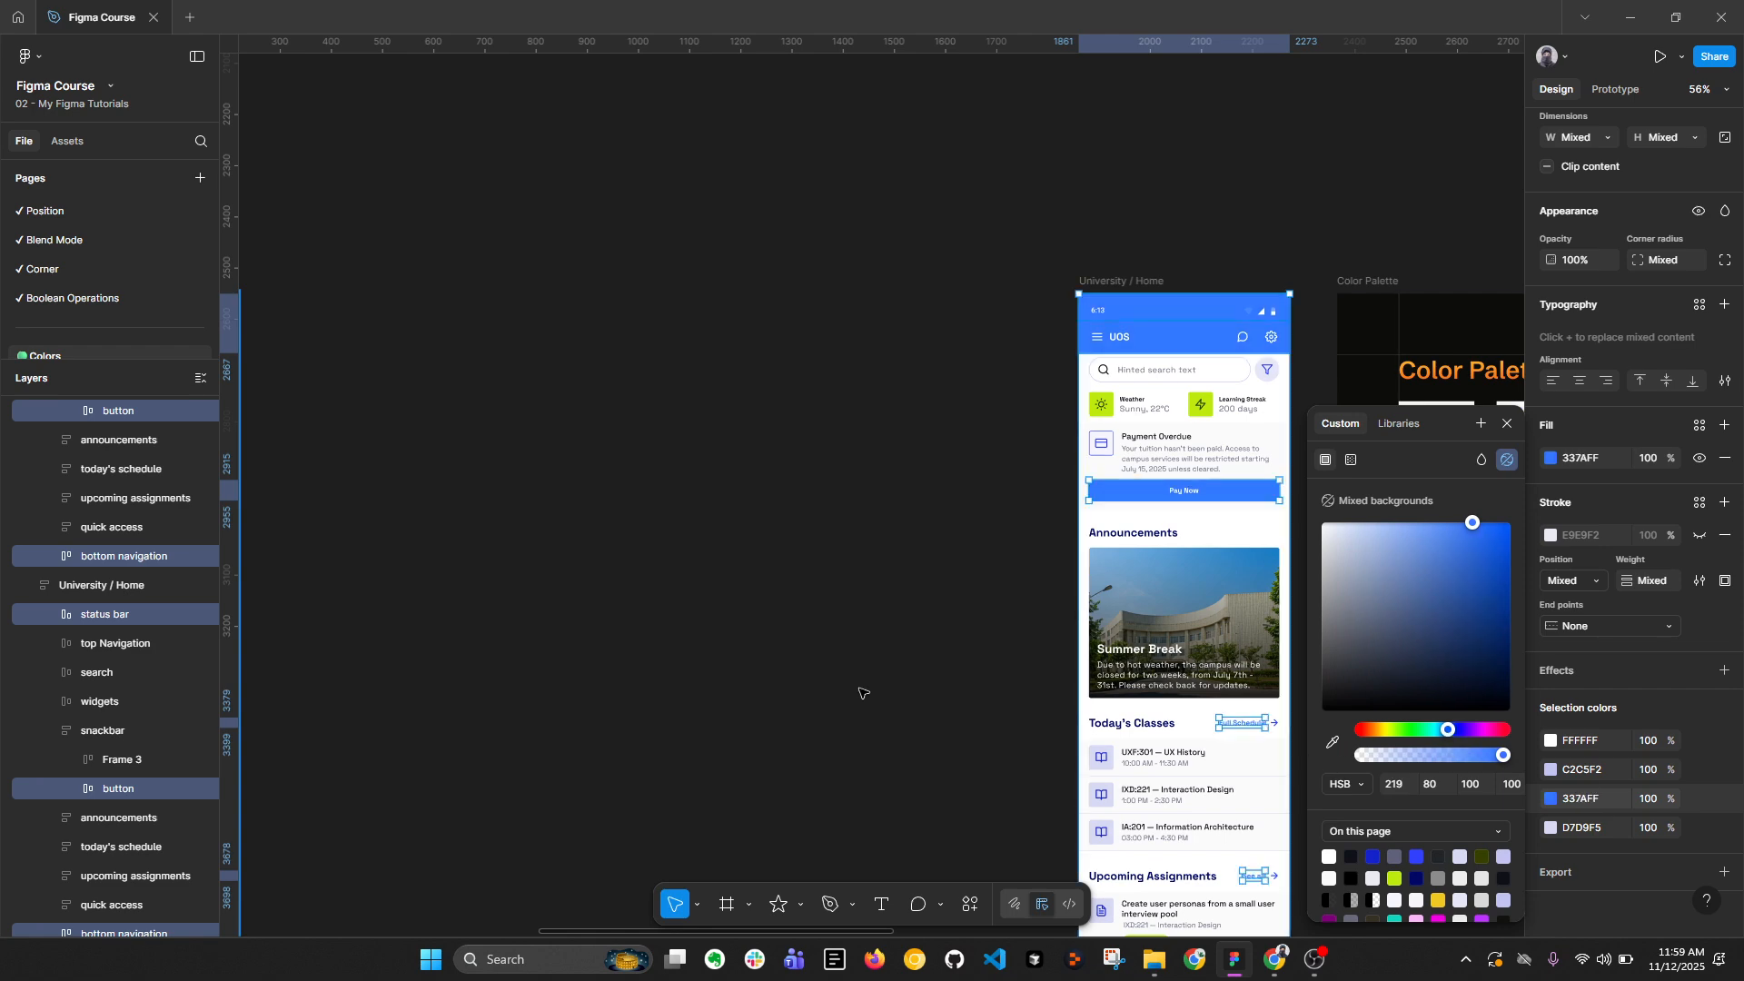
left_click(957, 455)
Step: Select every layer that shares the fill of the bottom navigation bar in the first Section 1 screen
scroll(957, 455, "down", 5)
scroll(963, 459, "left", 5)
scroll(1211, 366, "up", 3)
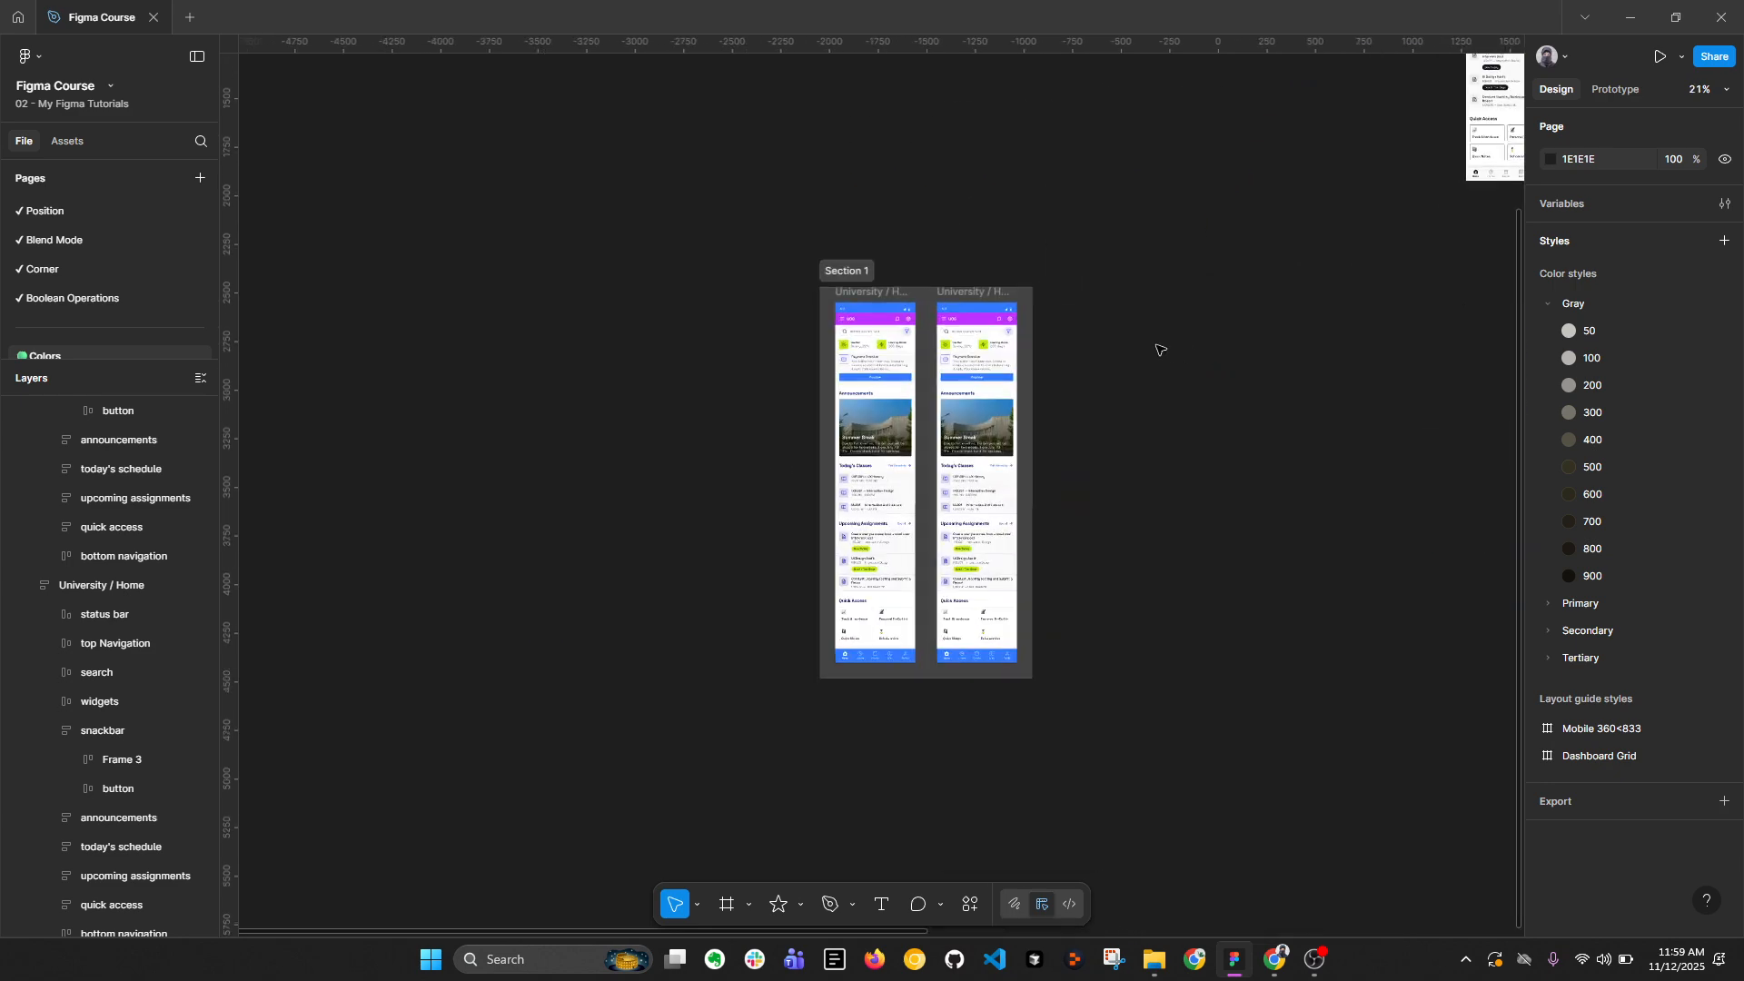
scroll(1135, 373, "up", 3)
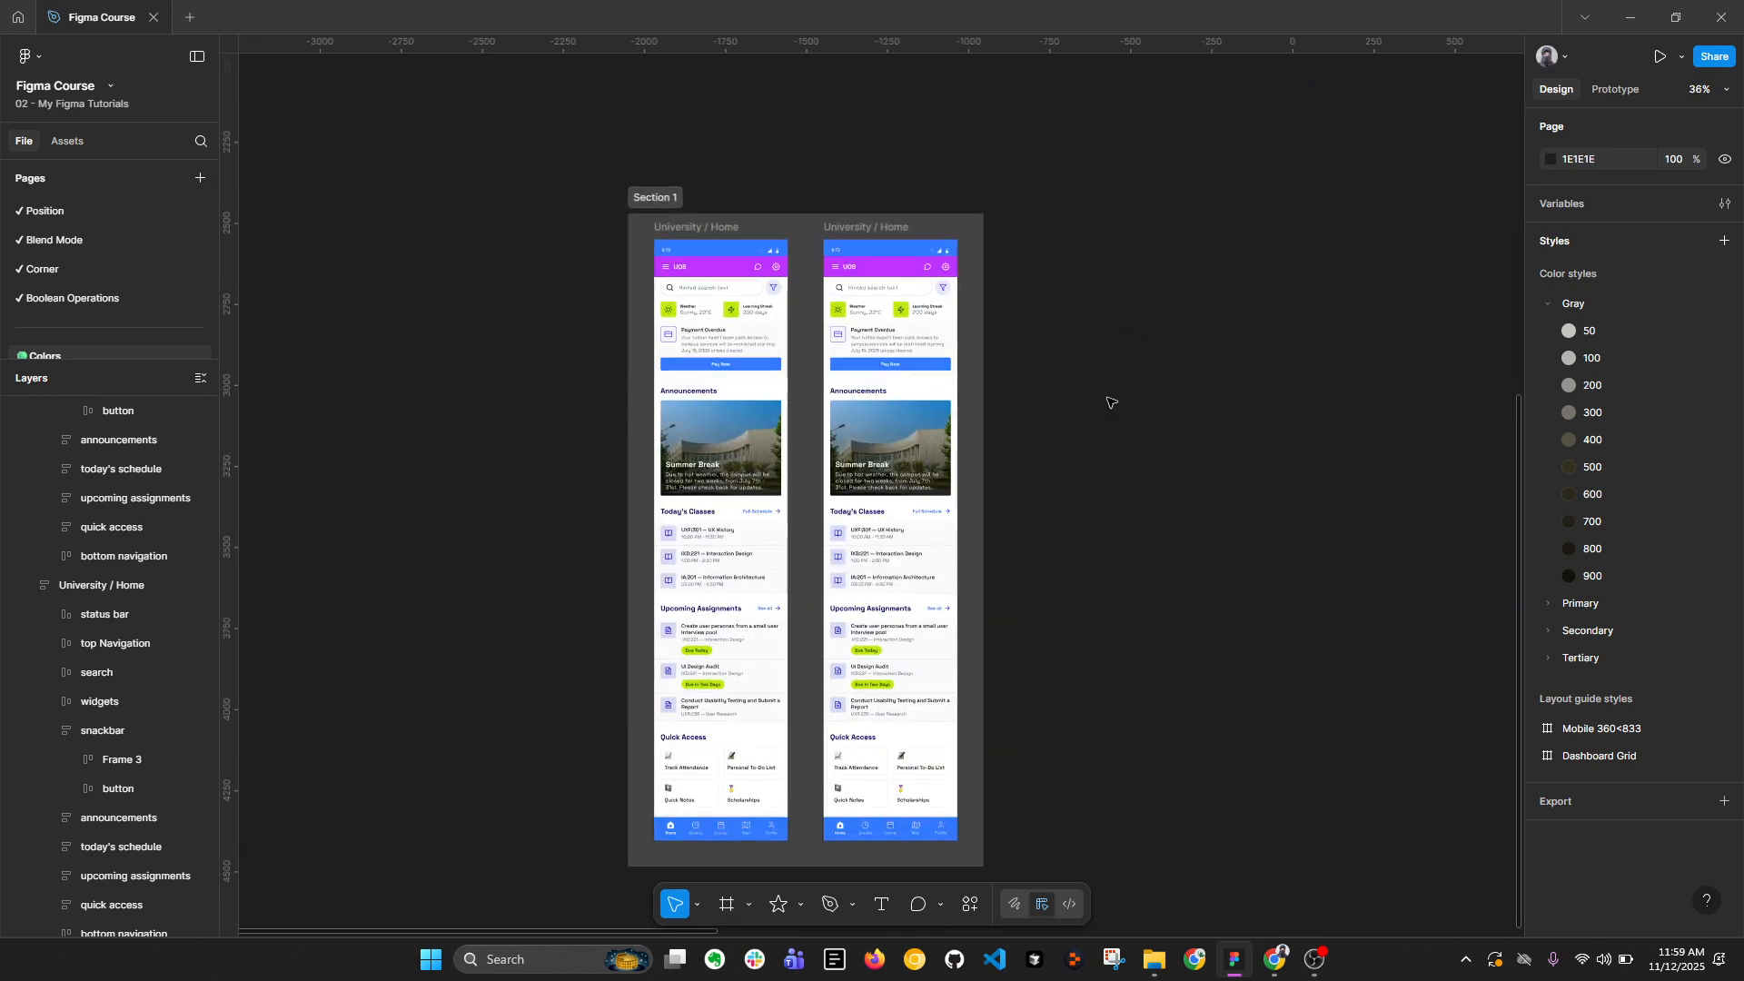
left_click(658, 198)
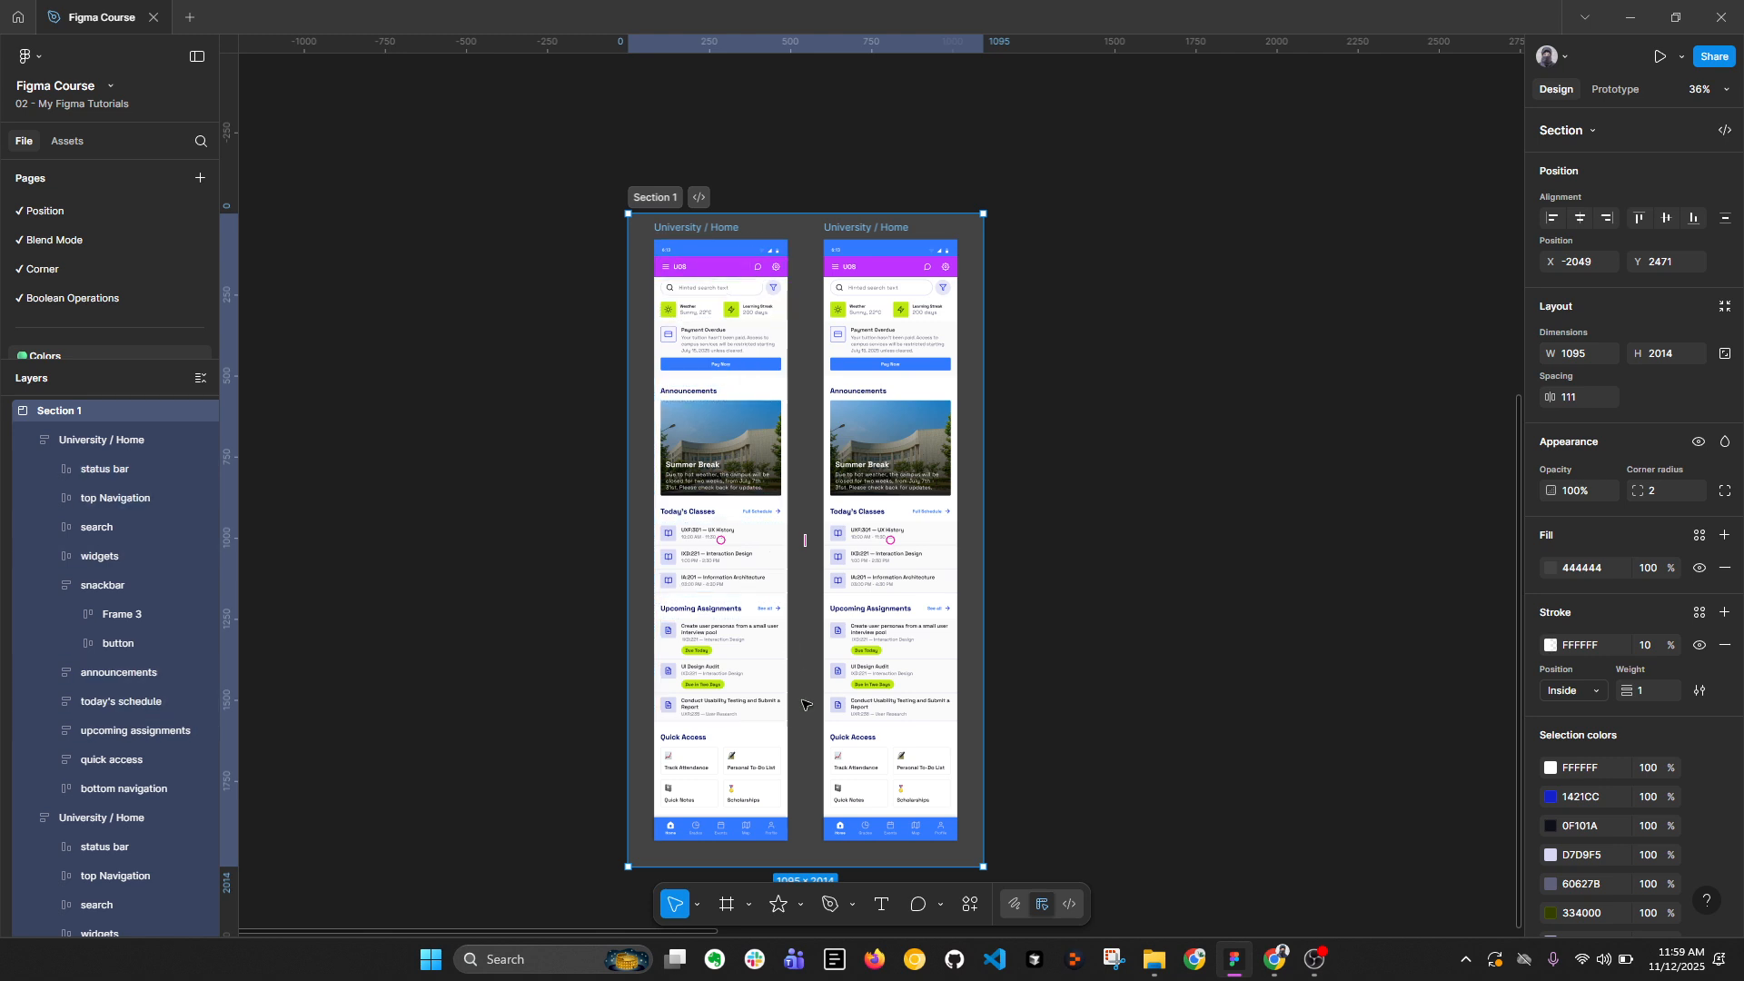
left_click(755, 833)
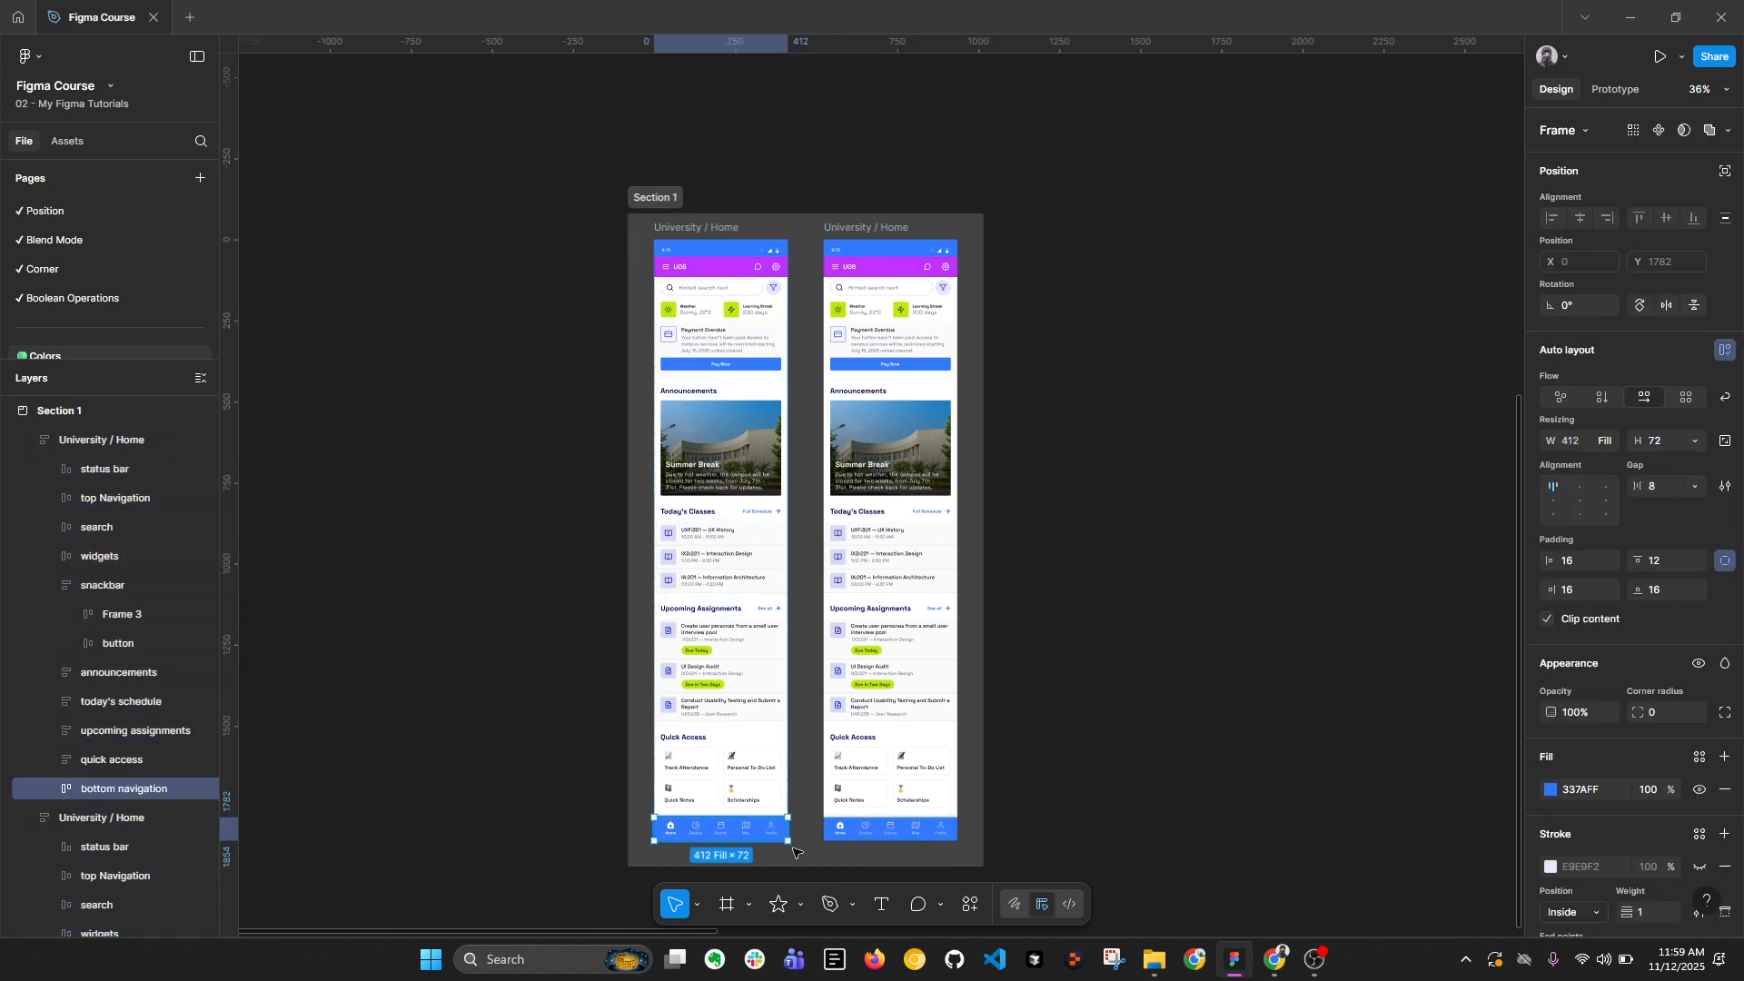
left_click(961, 908)
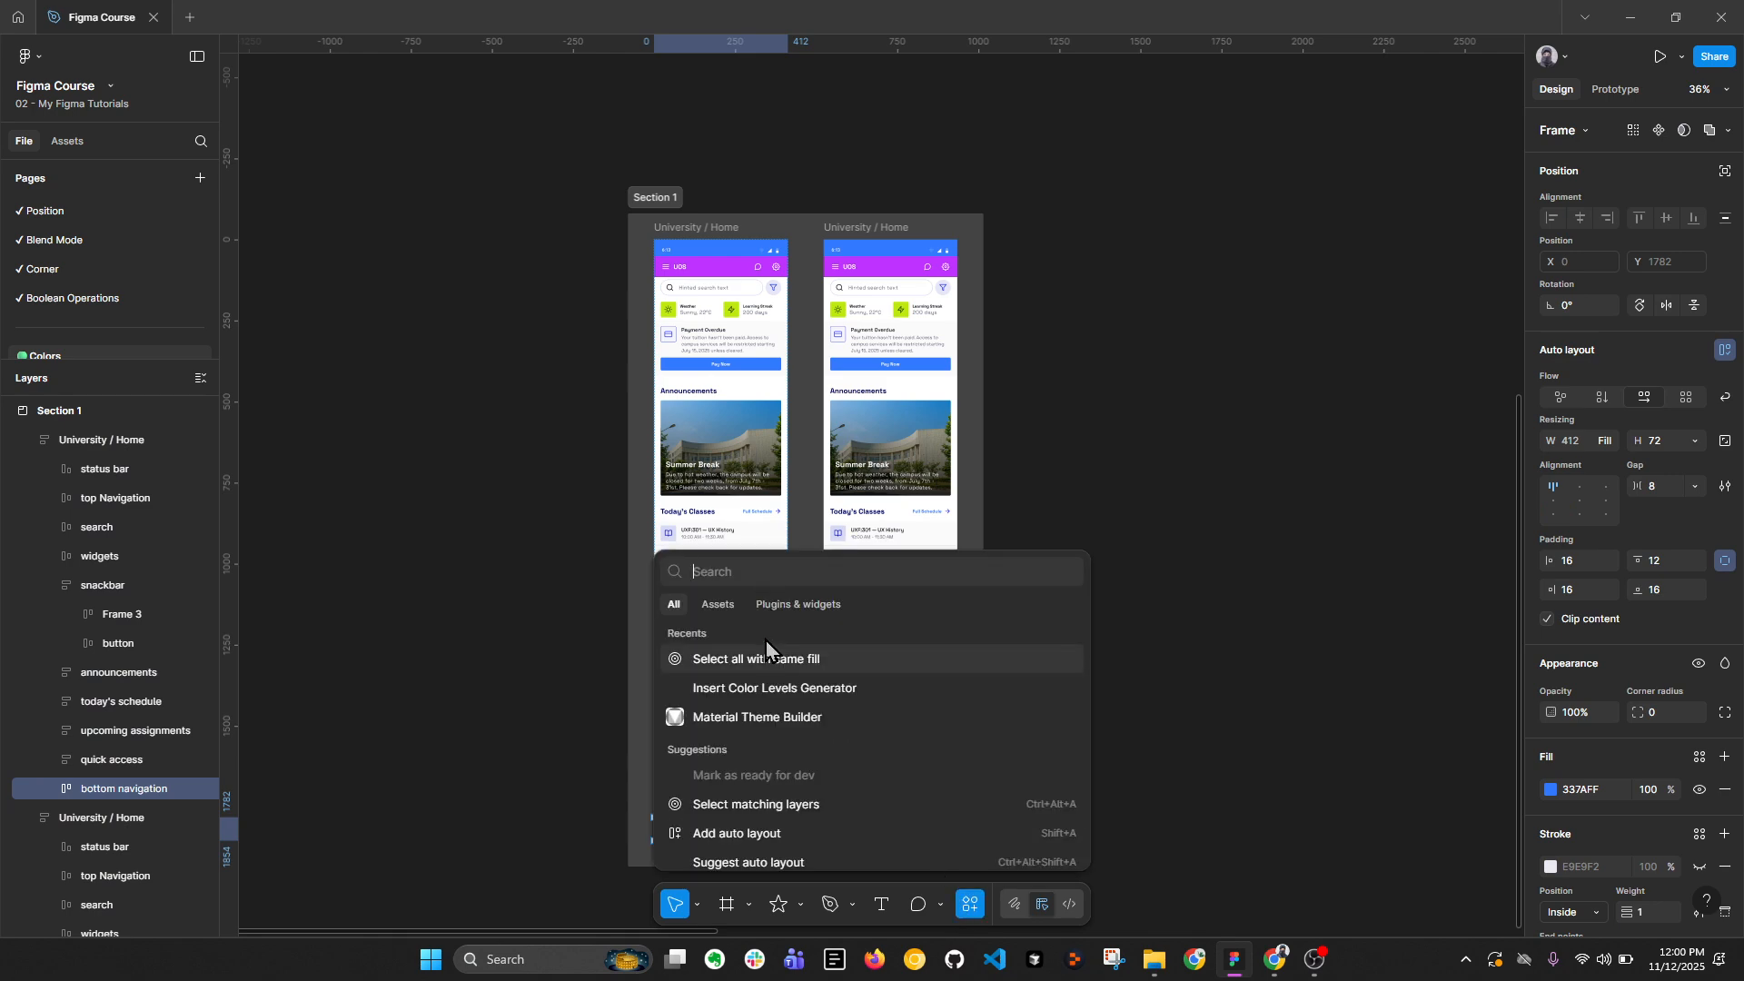
left_click(768, 656)
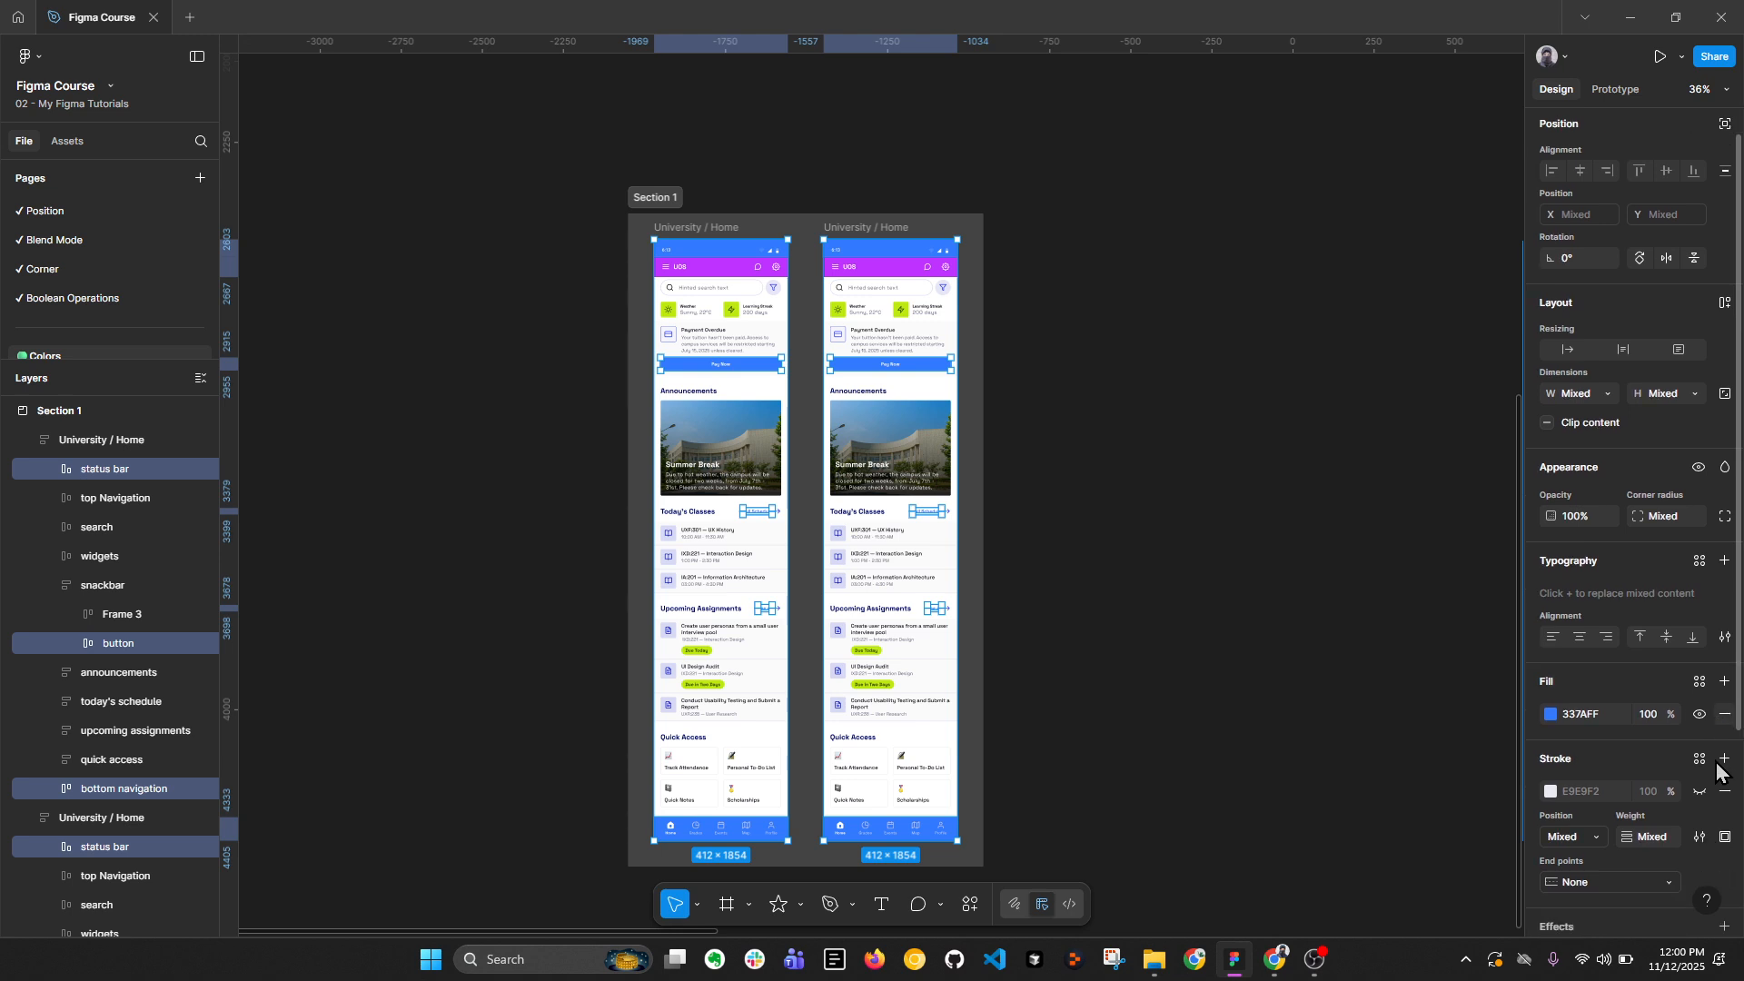
Step: Apply the Tertiary/500 color style to the 337AFF selection color
scroll(1708, 782, "down", 3)
left_click(1701, 800)
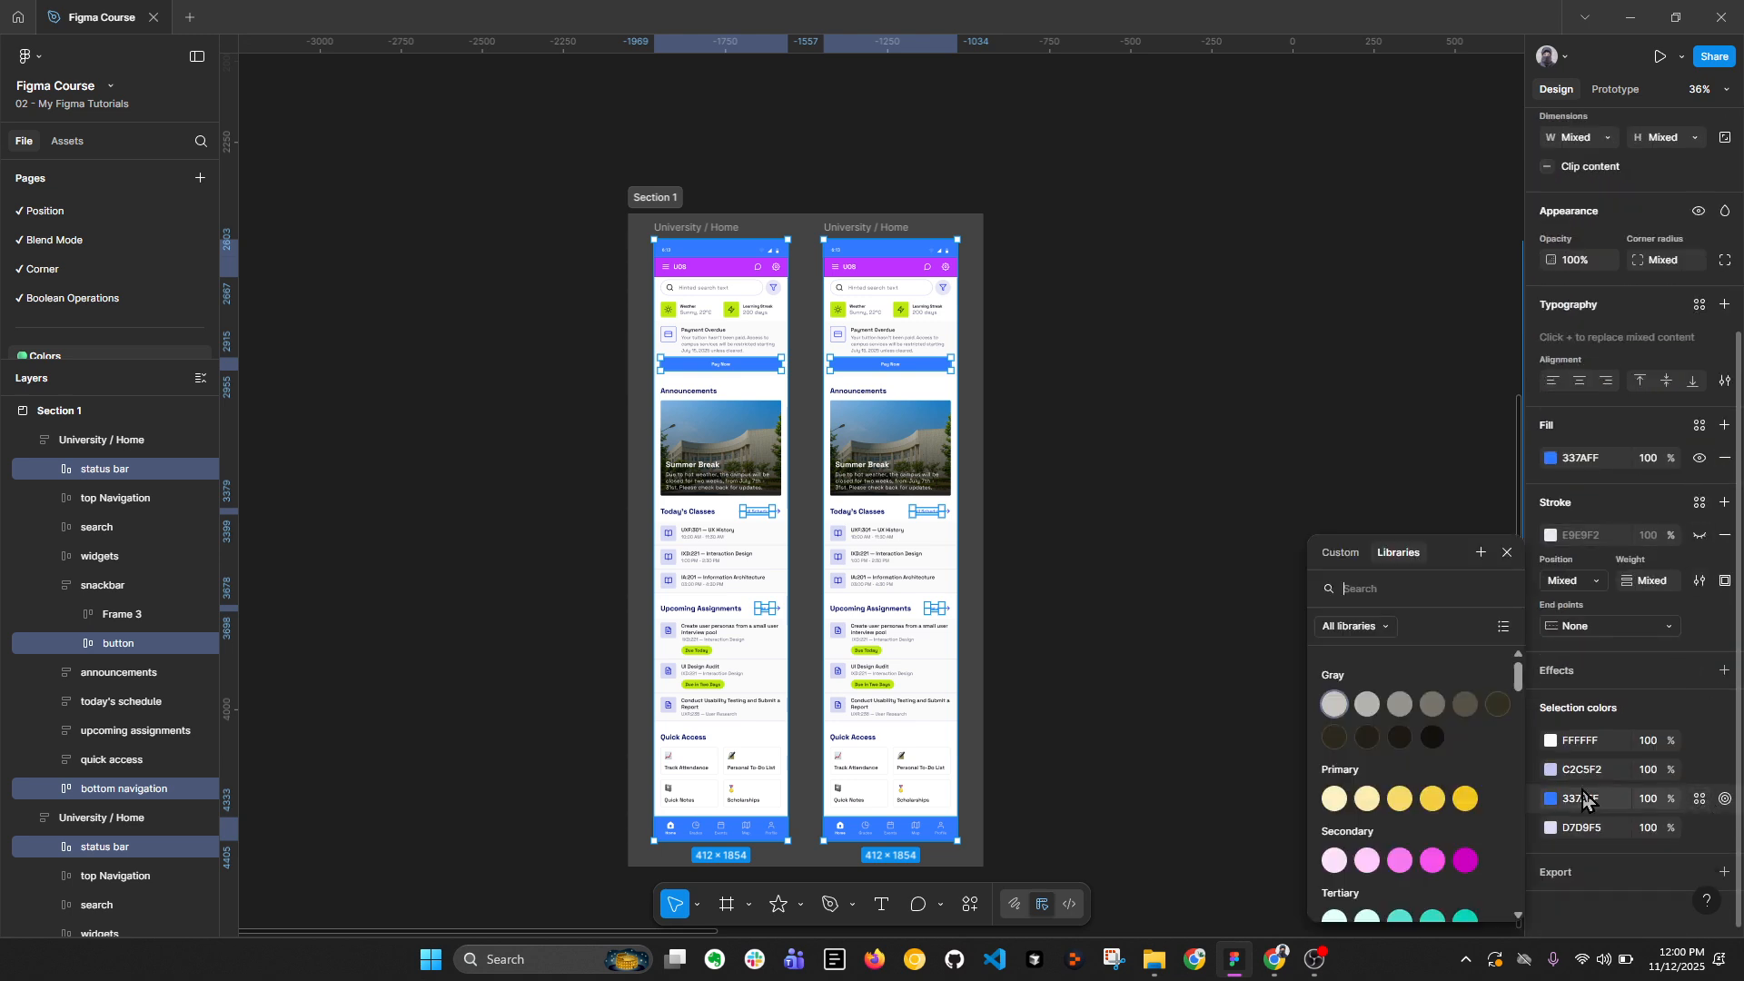
scroll(1392, 757, "down", 2)
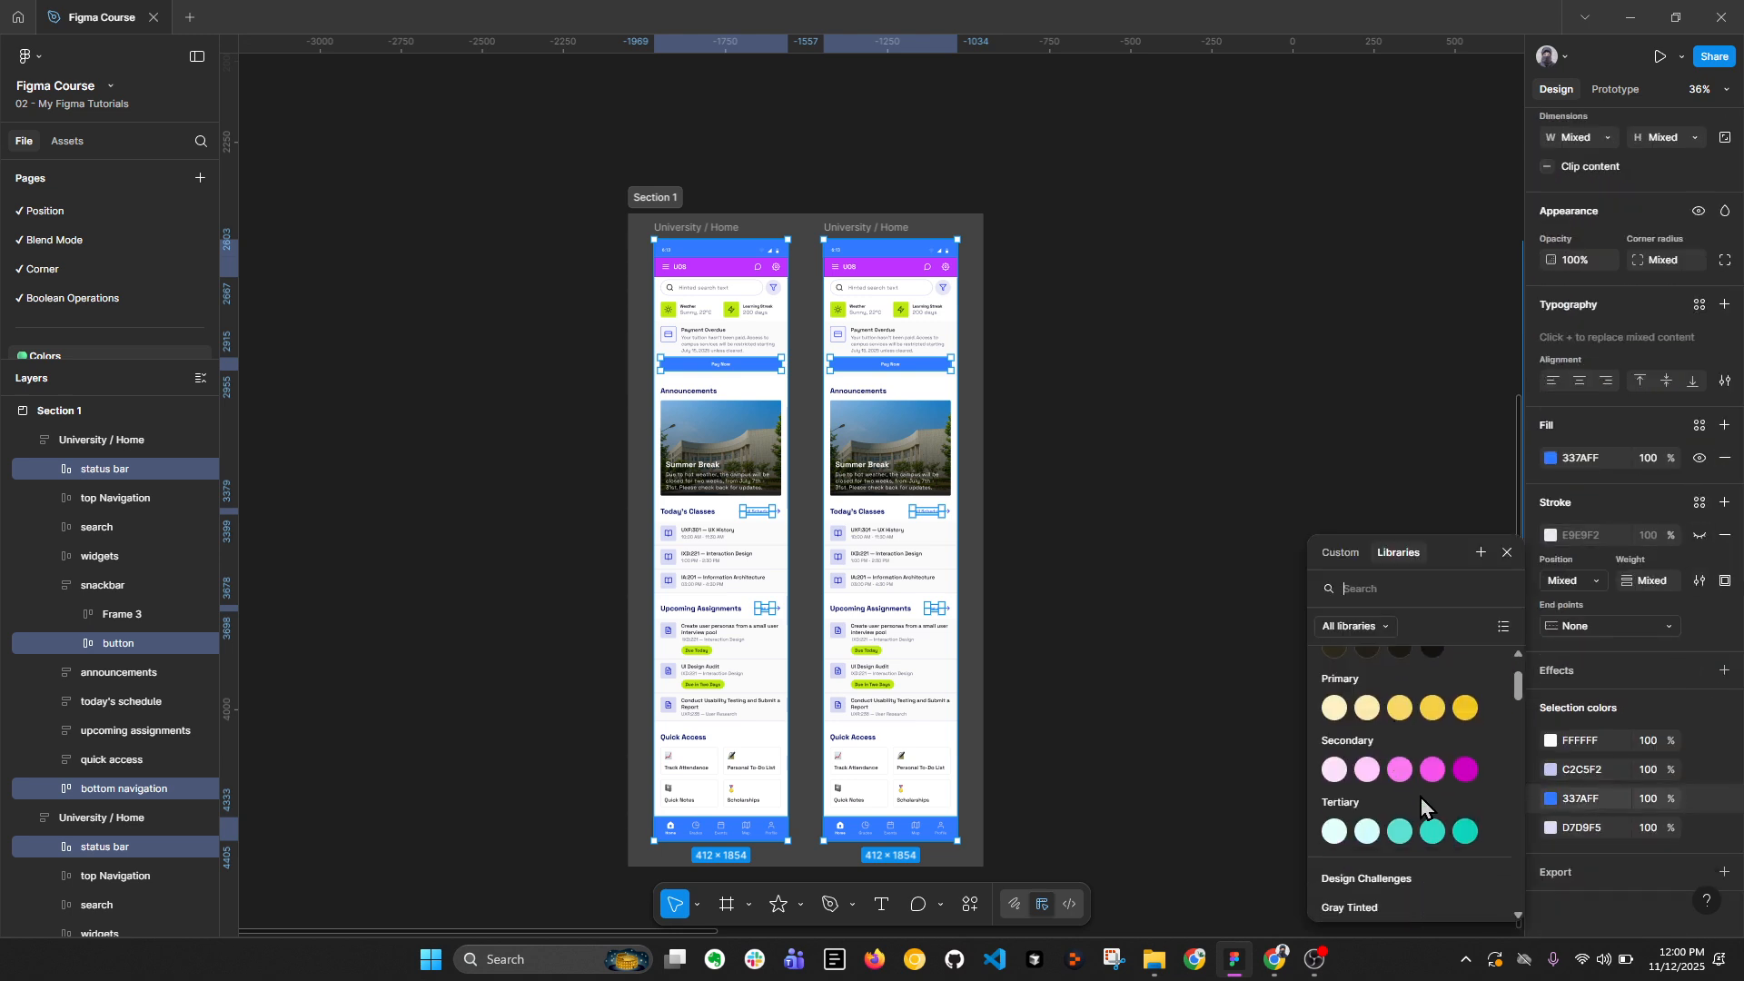
left_click(1466, 831)
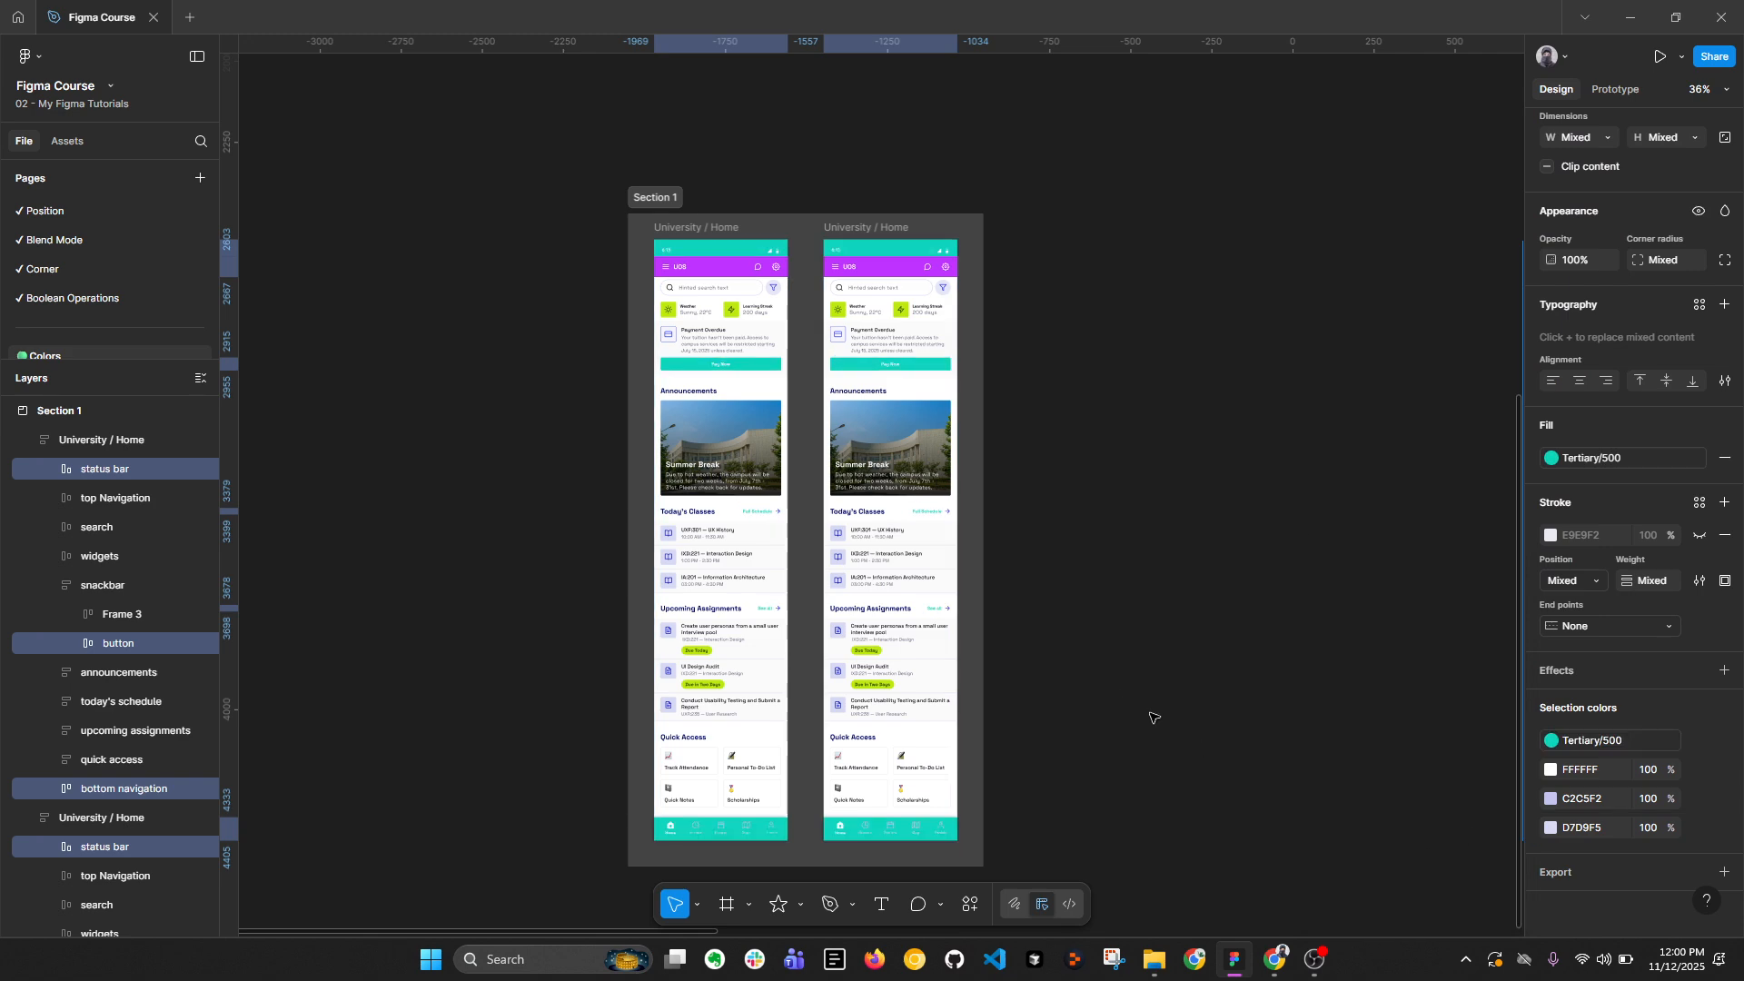
Step: Swap the selected layers' Tertiary/500 color style for Secondary/500, and clear the selection
left_click(1609, 741)
left_click(1457, 747)
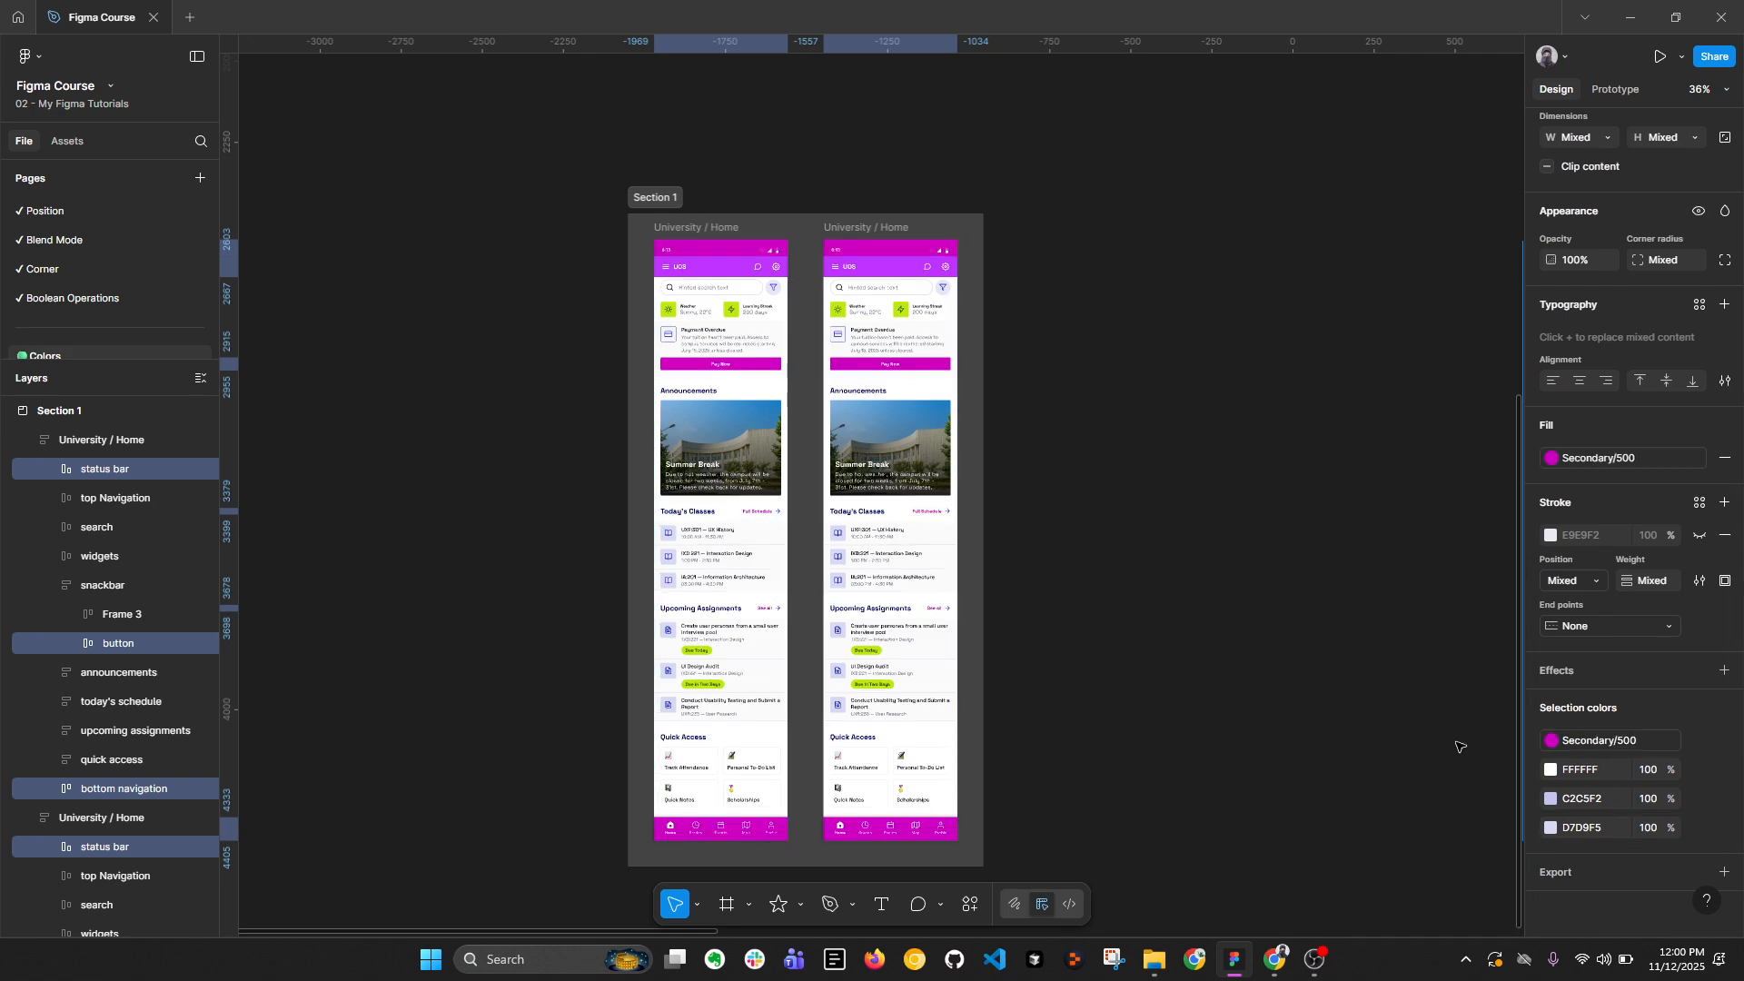
left_click(1240, 770)
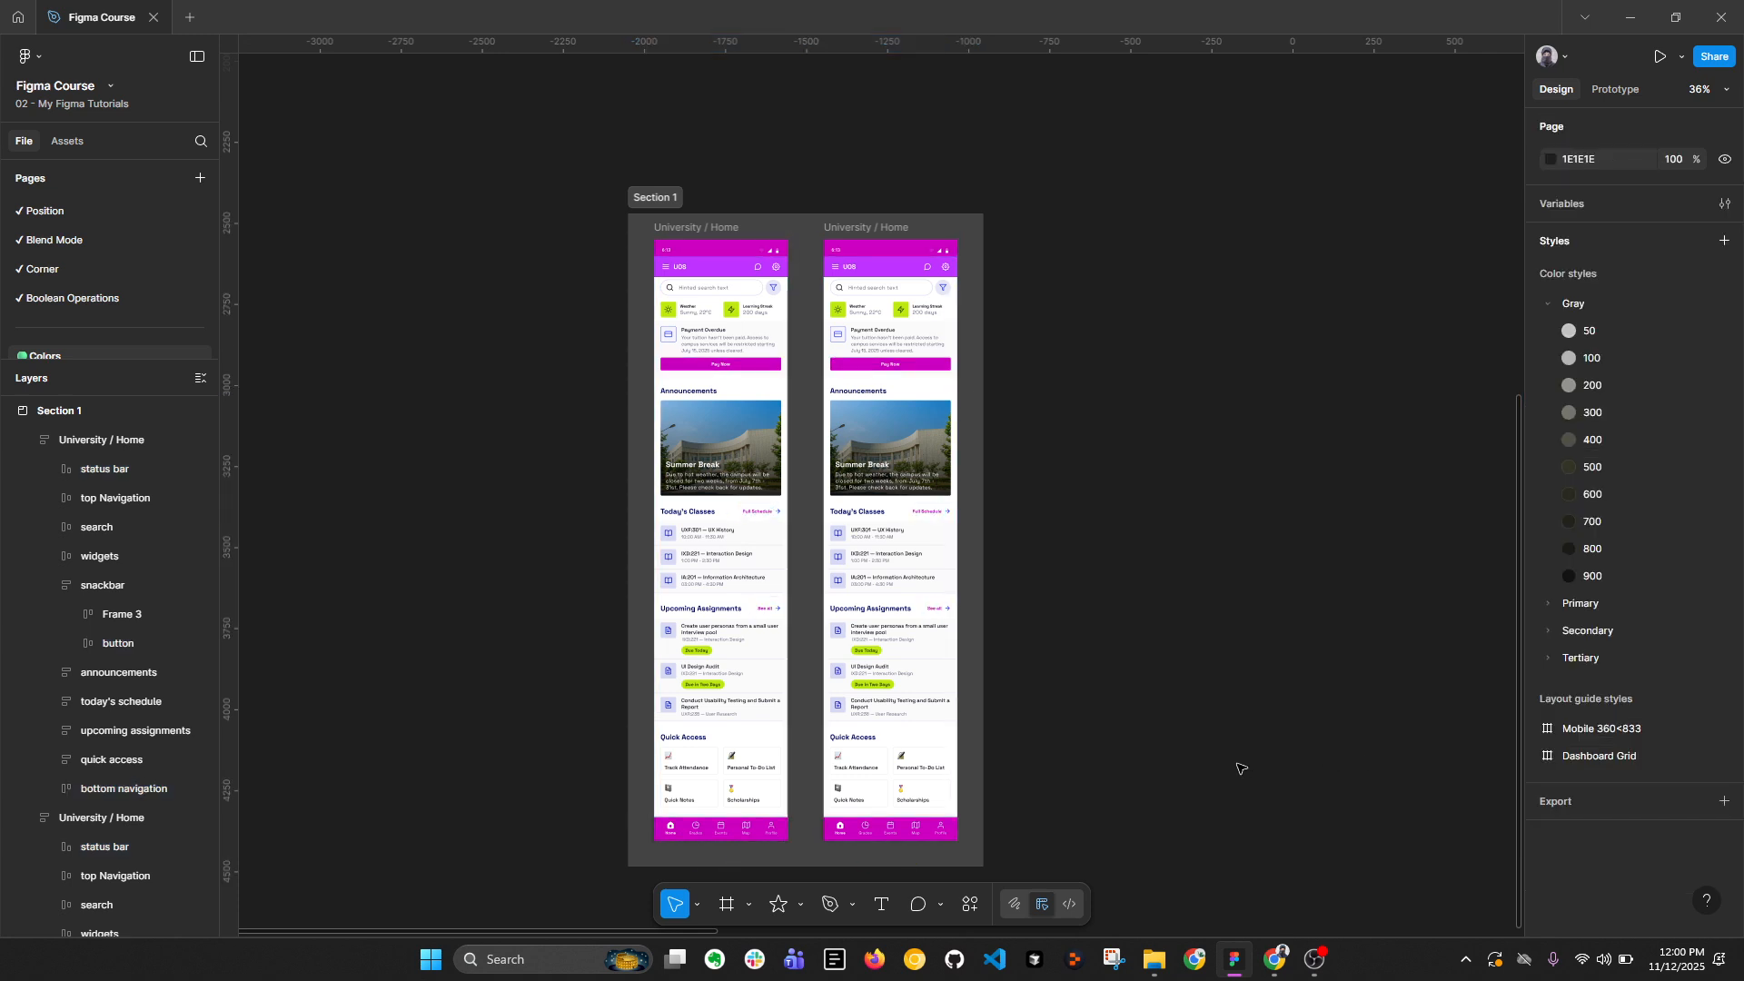